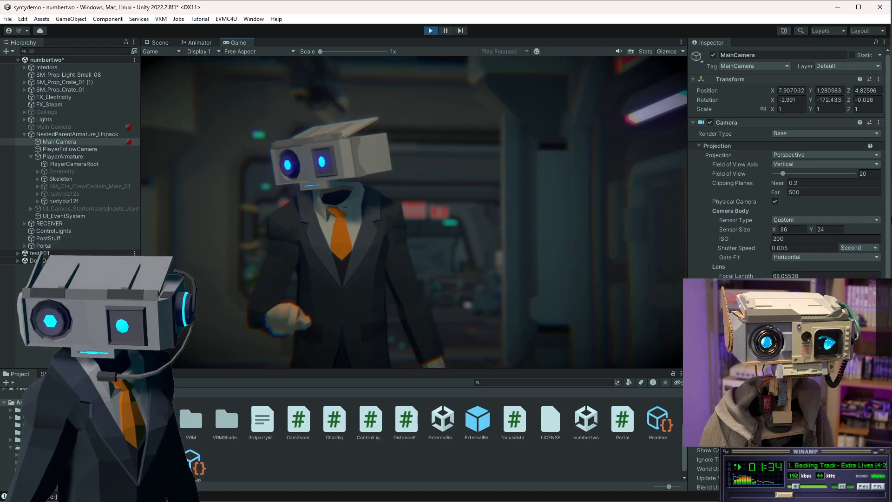
# Switch to the focusdistance script and set the camFOV field's default value to 15.
pyautogui.hotkey('alt', 'Tab')
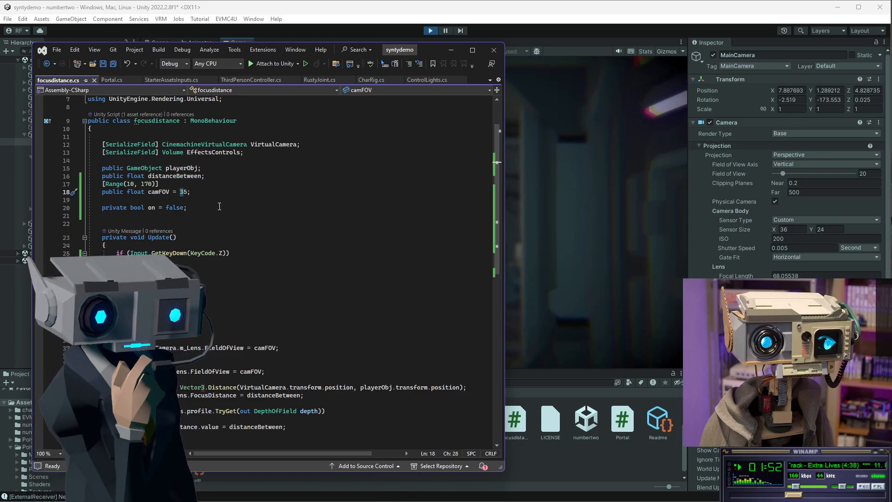
pyautogui.write('1')
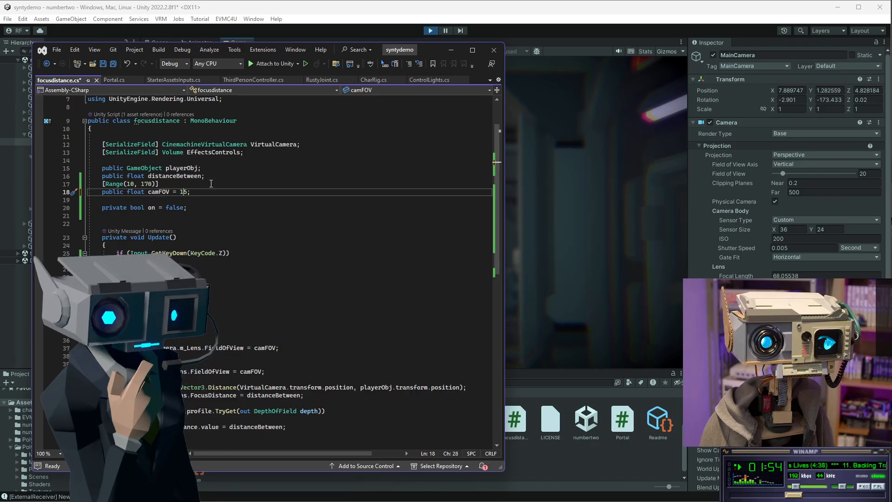
pyautogui.moveTo(176, 293); pyautogui.dragTo(179, 292)
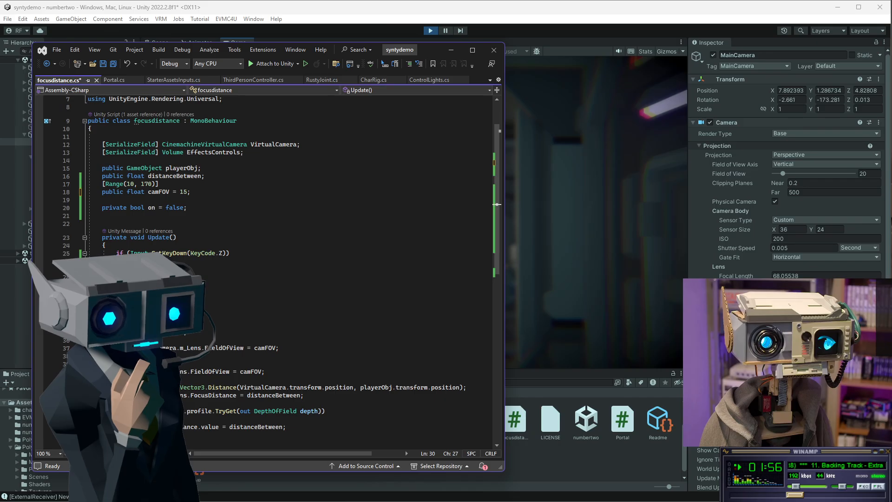
pyautogui.moveTo(435, 52); pyautogui.dragTo(567, 50)
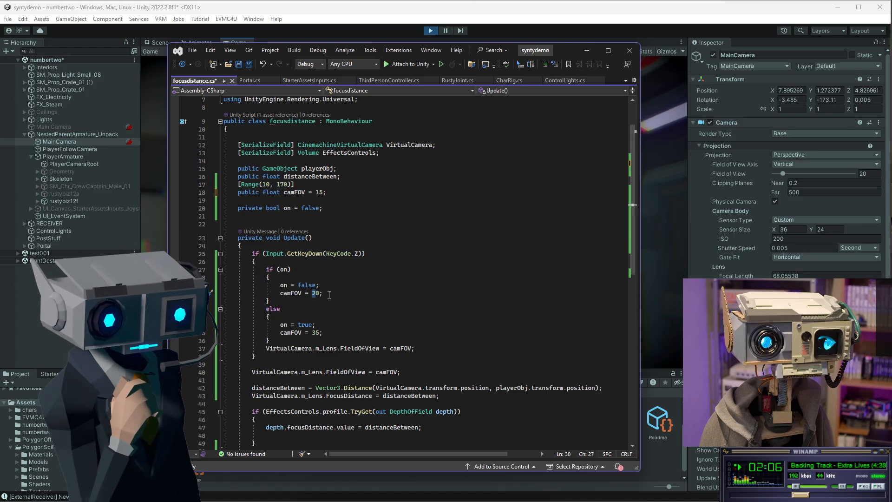
# Set the toggle's camFOV values to 15 for off and 25 for on, and save the script.
pyautogui.click(314, 295)
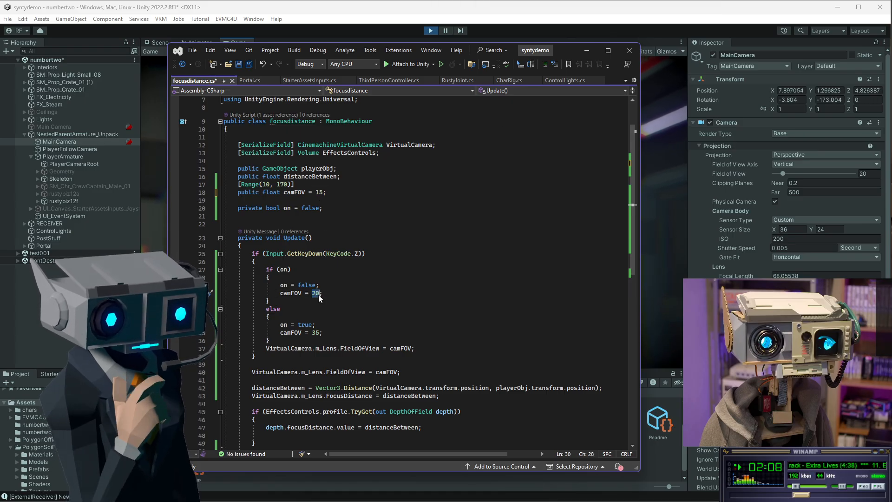
pyautogui.write('15')
pyautogui.moveTo(313, 333); pyautogui.dragTo(317, 333)
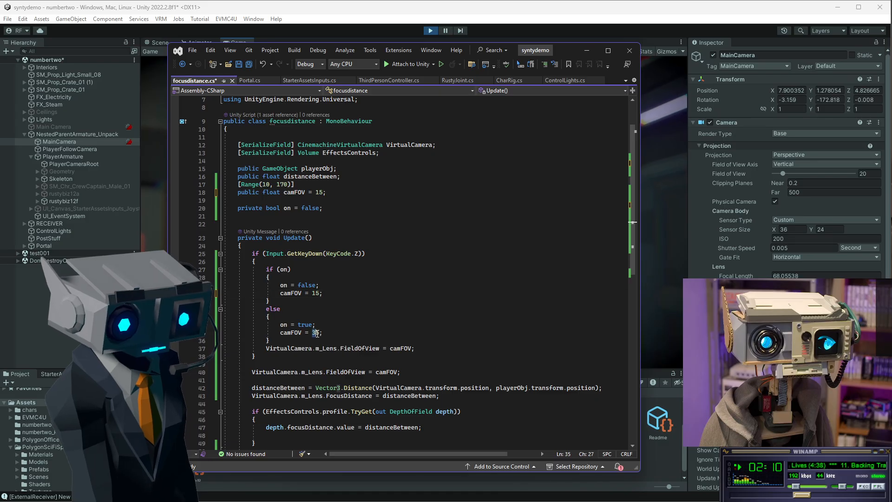
pyautogui.write('25')
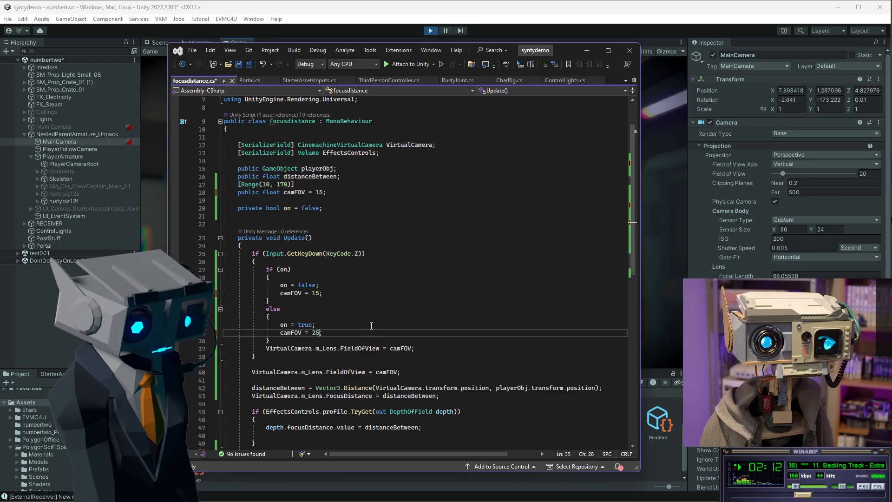
pyautogui.click(240, 65)
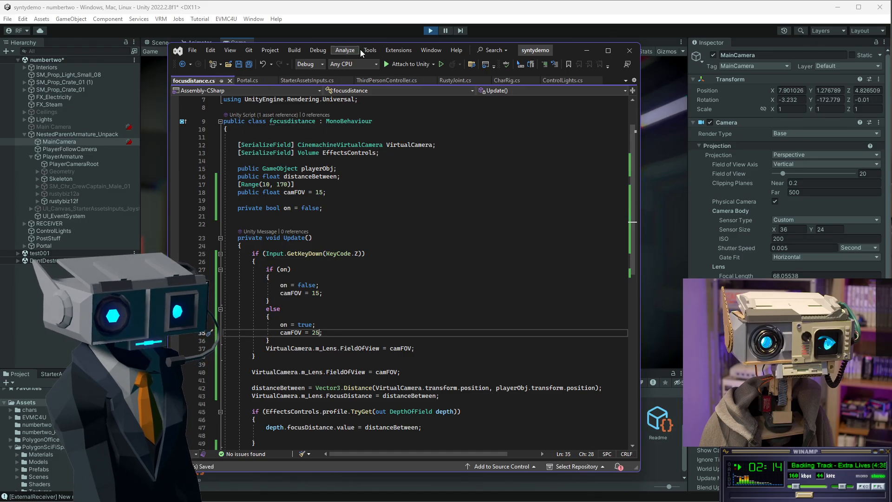
# Return to the editor, stop Play mode, and select PostStuff to inspect its Focusdistance component.
pyautogui.click(478, 35)
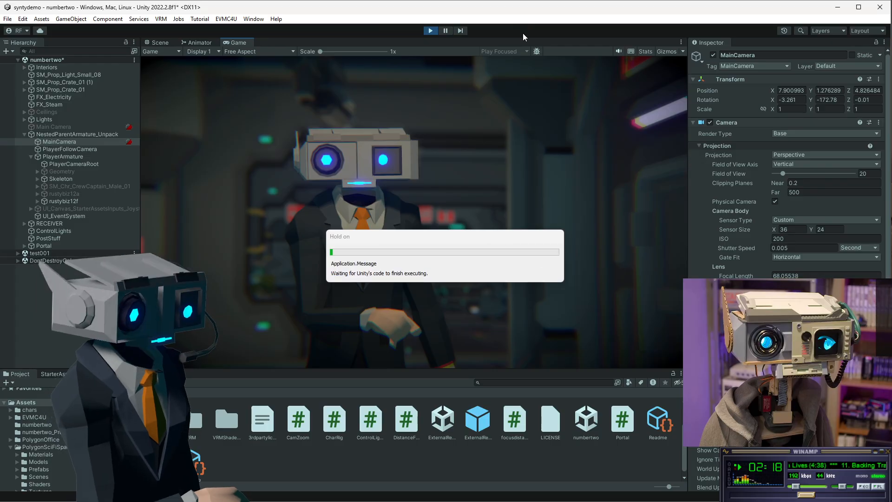
pyautogui.click(432, 32)
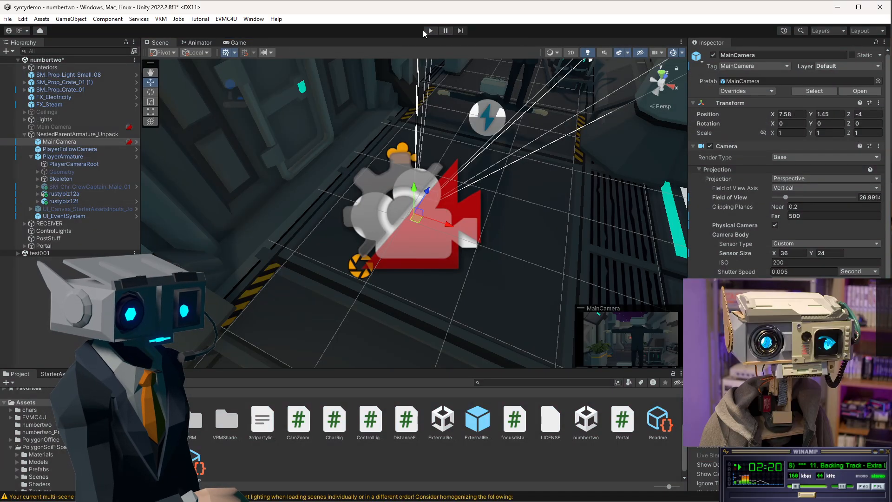
pyautogui.click(55, 238)
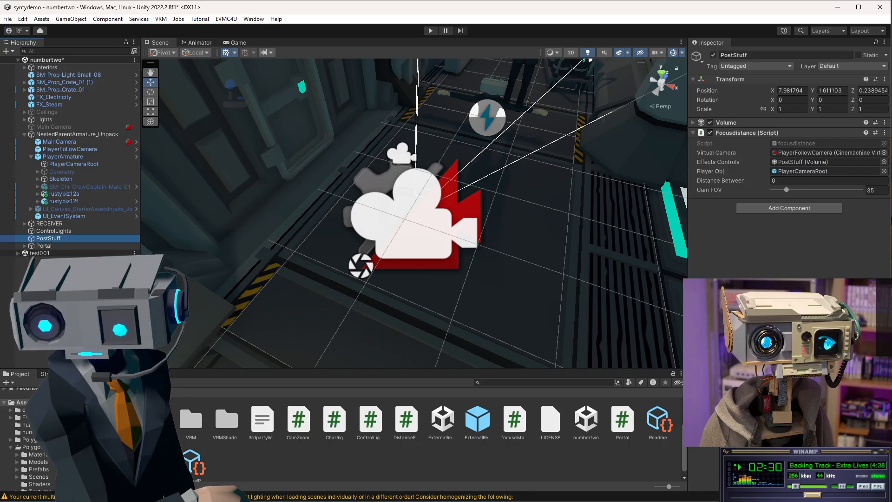
# Re-edit the camFOV = 25 line in the script, save it again, and go back to the editor.
pyautogui.hotkey('alt', 'Tab')
pyautogui.click(330, 322)
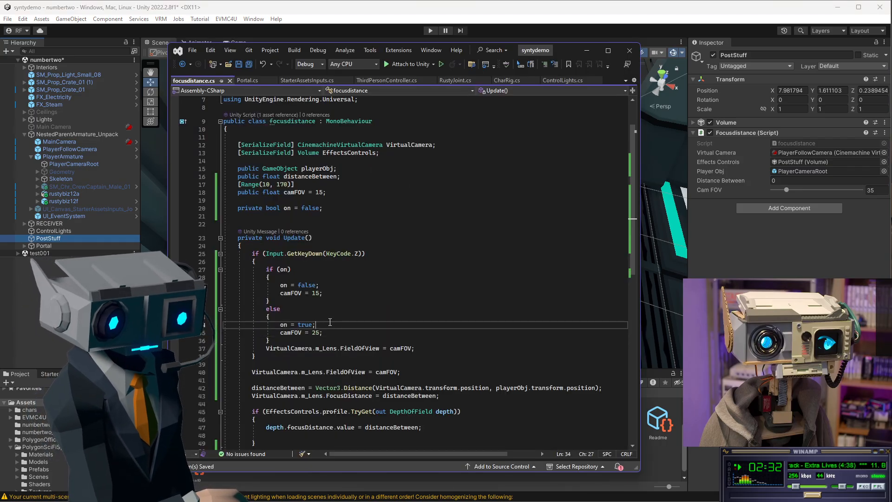
pyautogui.press('BackSpace')
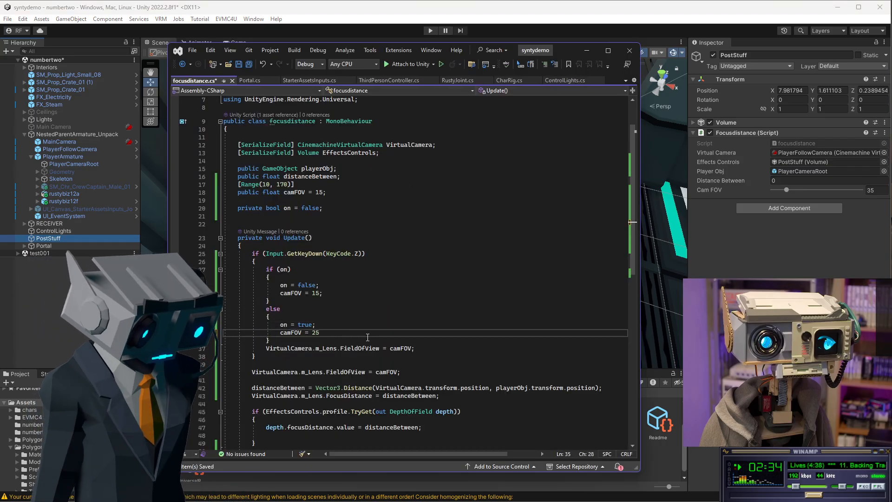
pyautogui.click(242, 65)
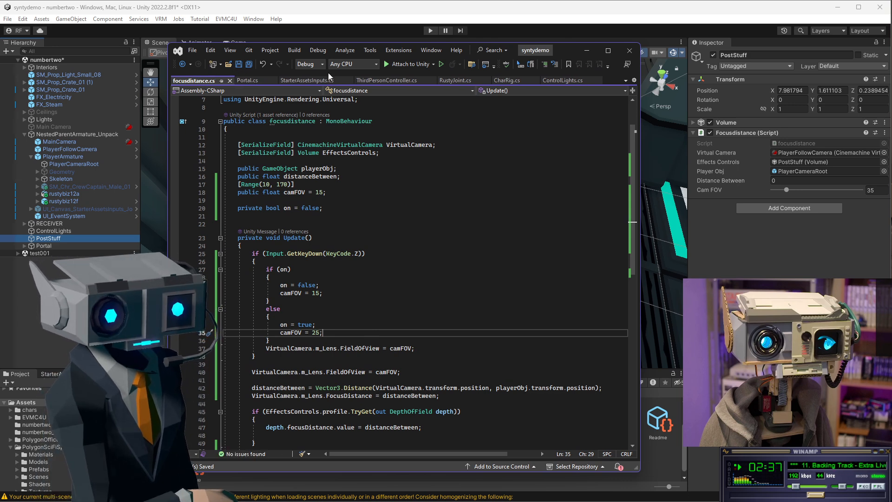
pyautogui.click(586, 52)
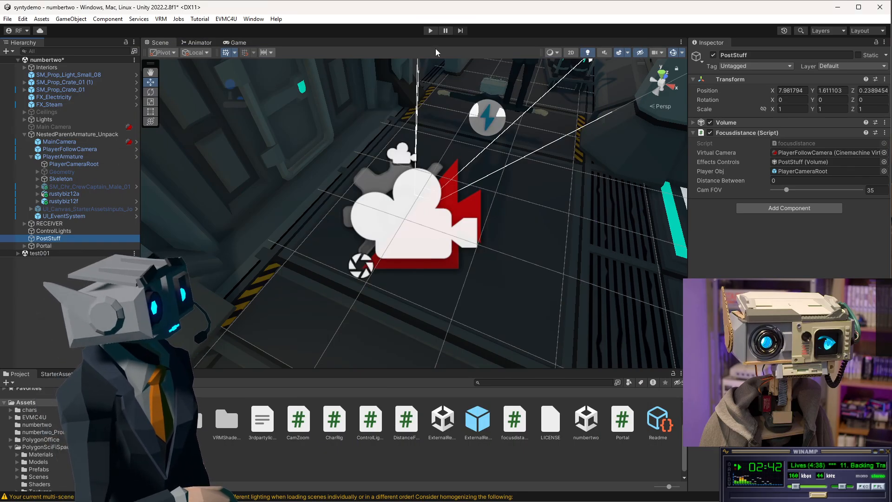
# Enter Play mode and toggle the camera zoom to test the new FOV values.
pyautogui.click(432, 31)
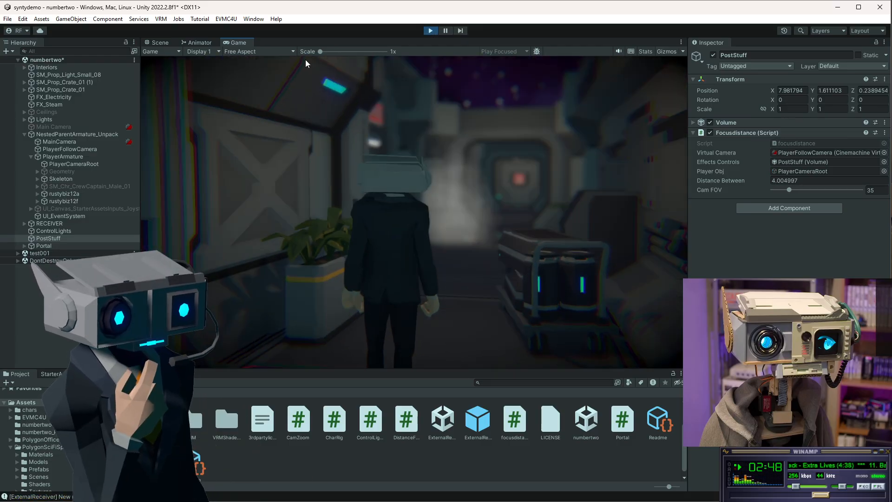
pyautogui.click(306, 61)
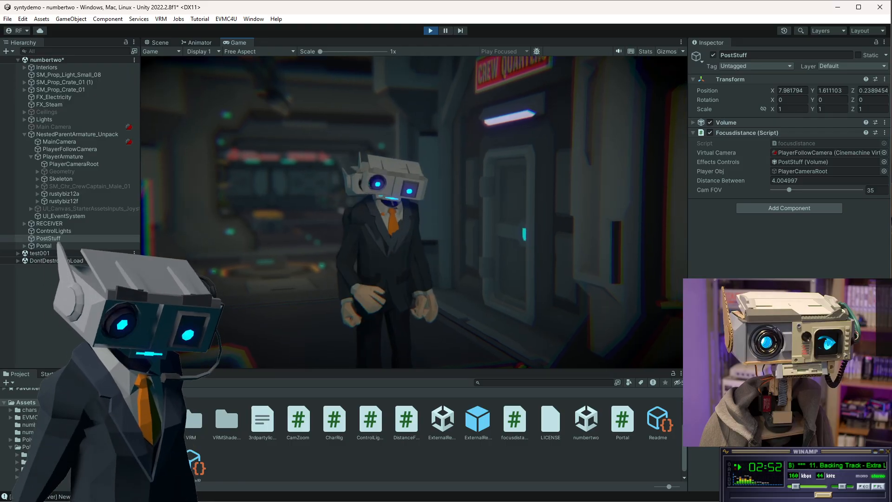
pyautogui.scroll(2, 414, 213)
pyautogui.scroll(-1, 414, 212)
pyautogui.scroll(1, 414, 212)
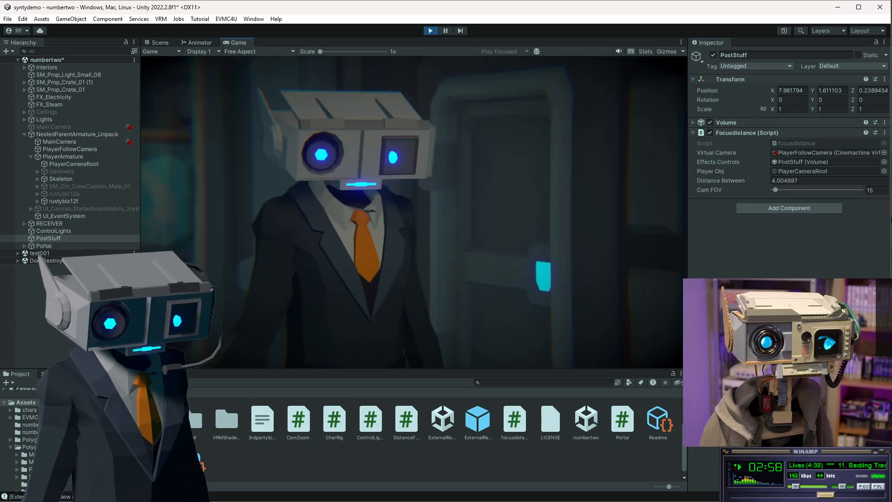
pyautogui.scroll(-2, 414, 213)
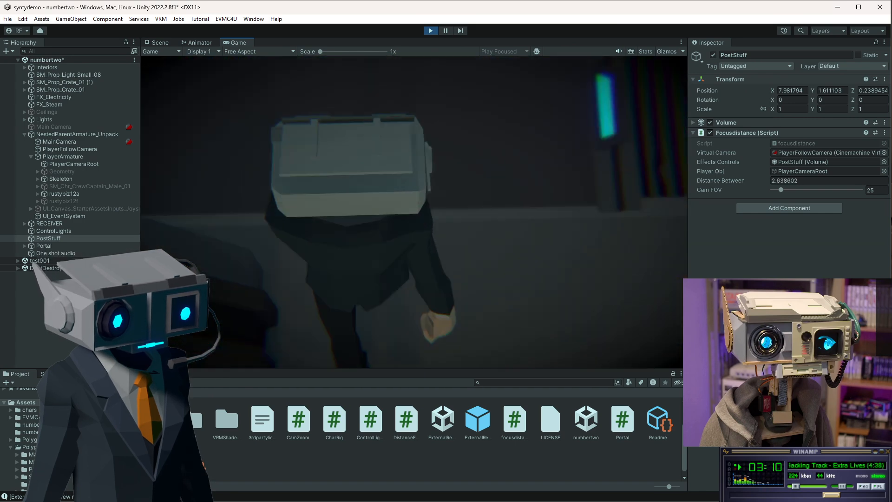
# Walk the character around the level to test the focus distance effect, then stop Play mode.
pyautogui.press('w')
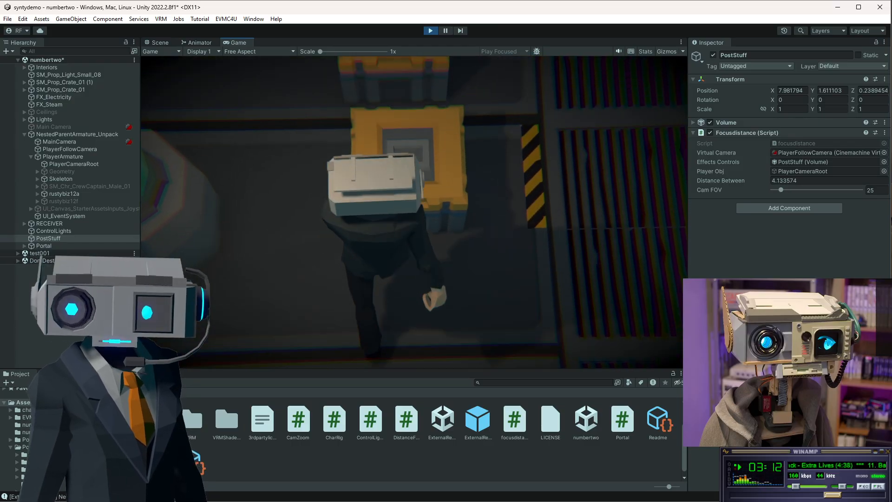
pyautogui.press('s')
pyautogui.press('s')
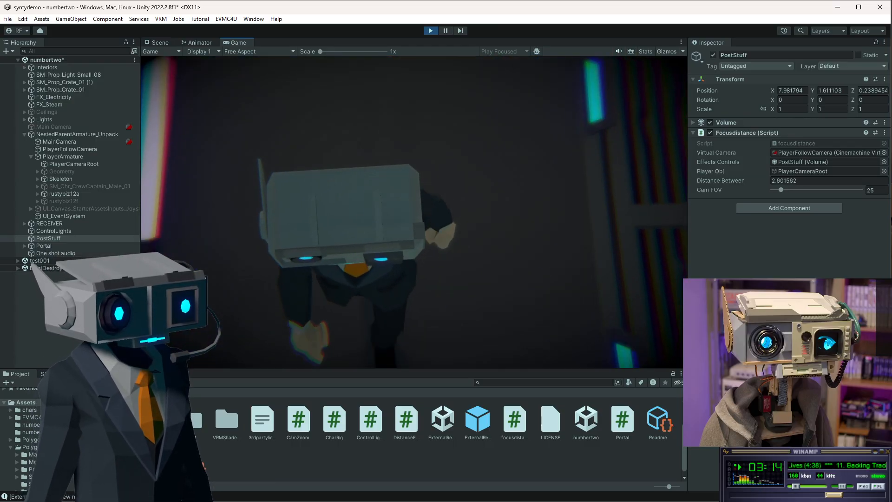
pyautogui.press('s')
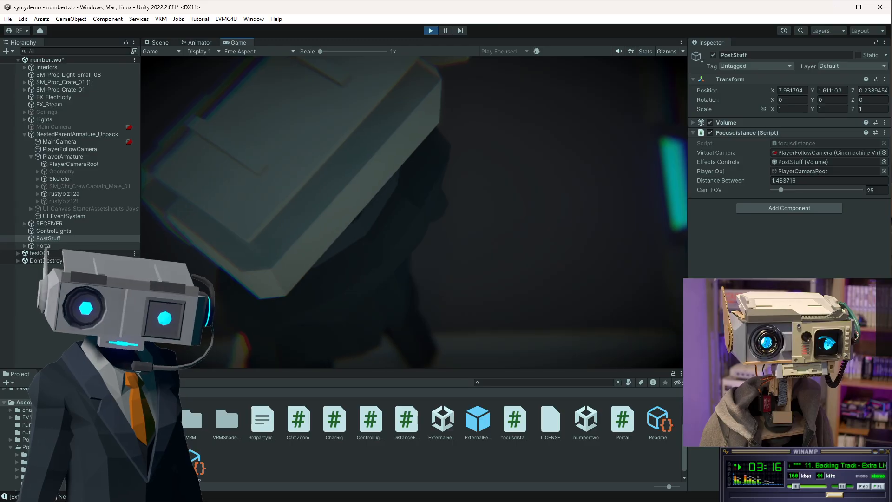
pyautogui.press('w')
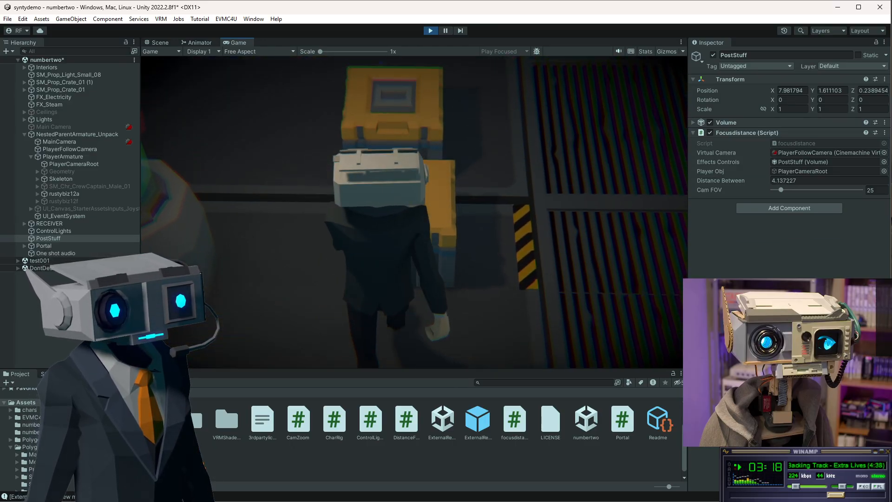
pyautogui.press('space')
pyautogui.press('w')
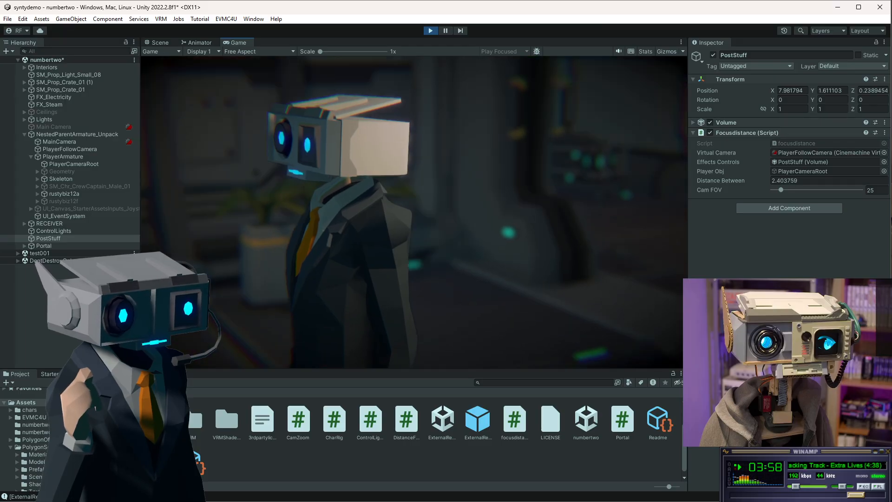
pyautogui.press('w')
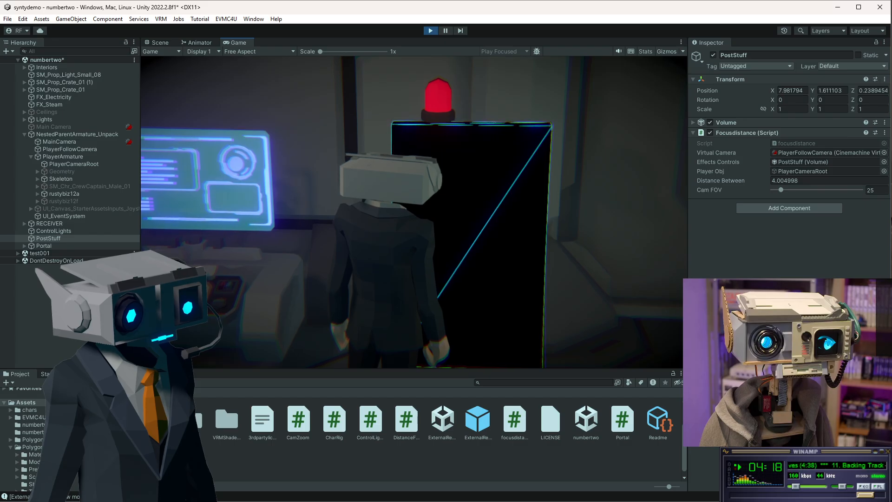
pyautogui.press('d')
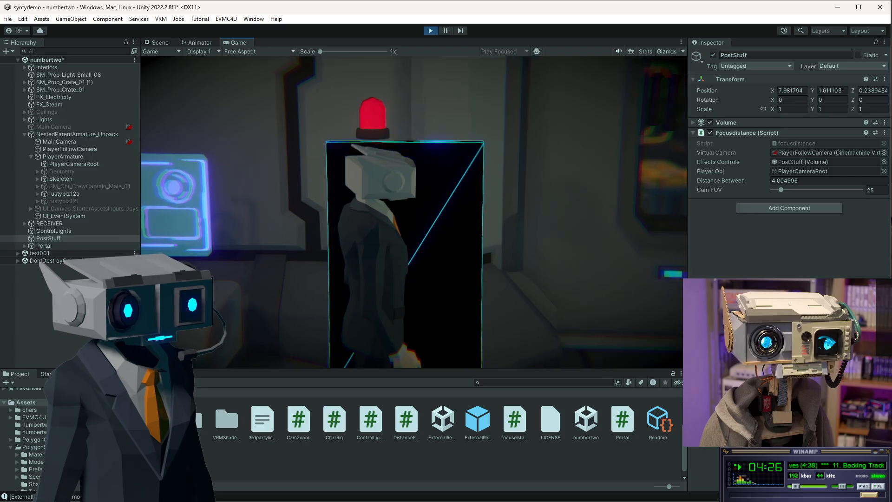
pyautogui.press('w')
pyautogui.press('w')
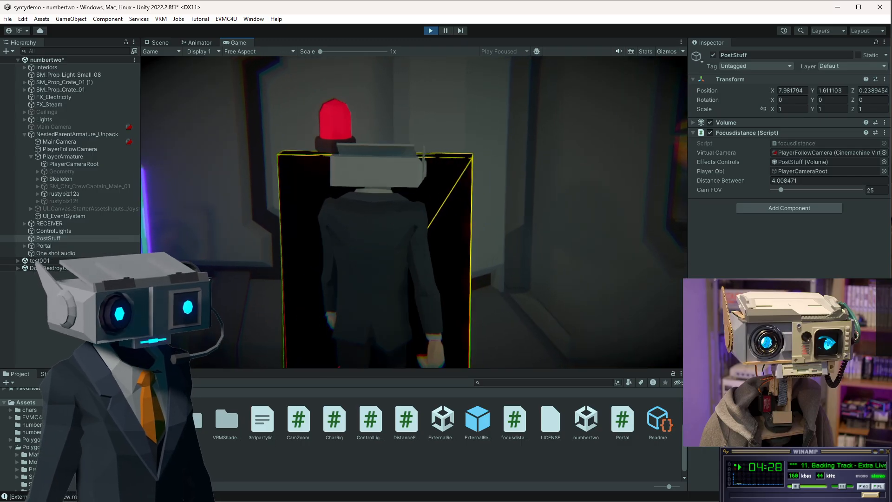
pyautogui.press('s')
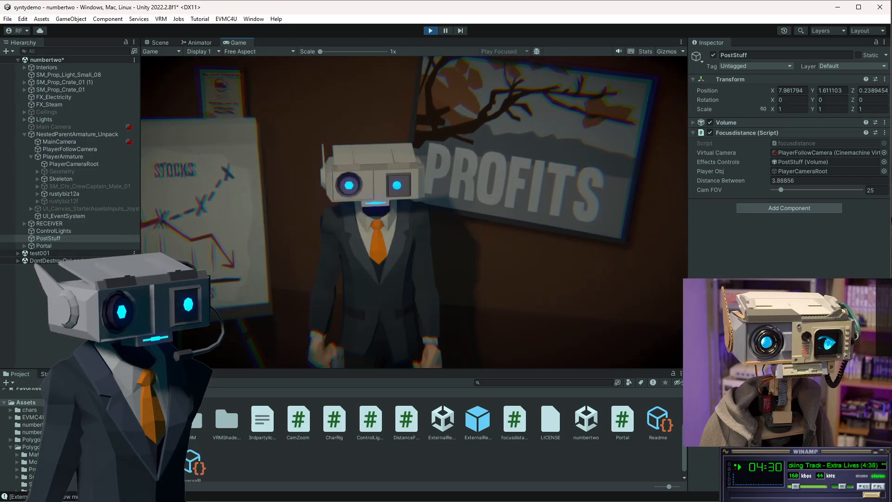
pyautogui.press('a')
pyautogui.press('s')
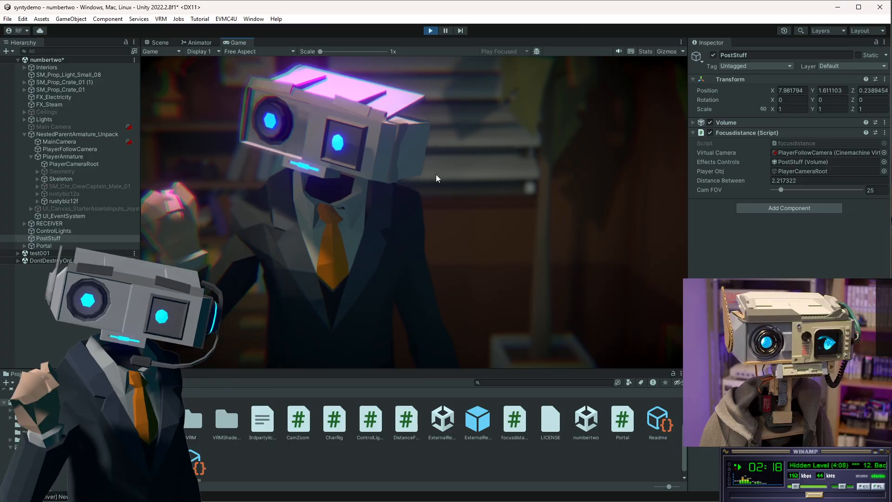
pyautogui.click(430, 31)
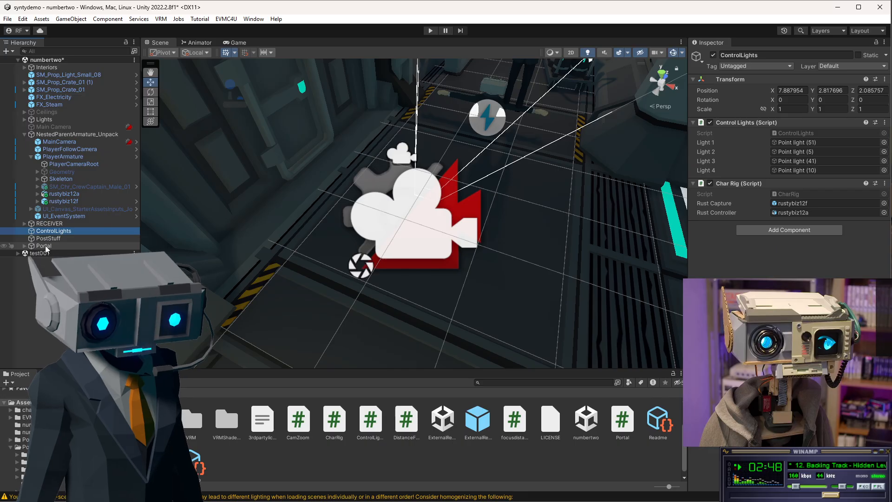
# Select PostStuff, then open the PolygonSciFi Props prefab folder and scroll through its assets.
pyautogui.click(47, 238)
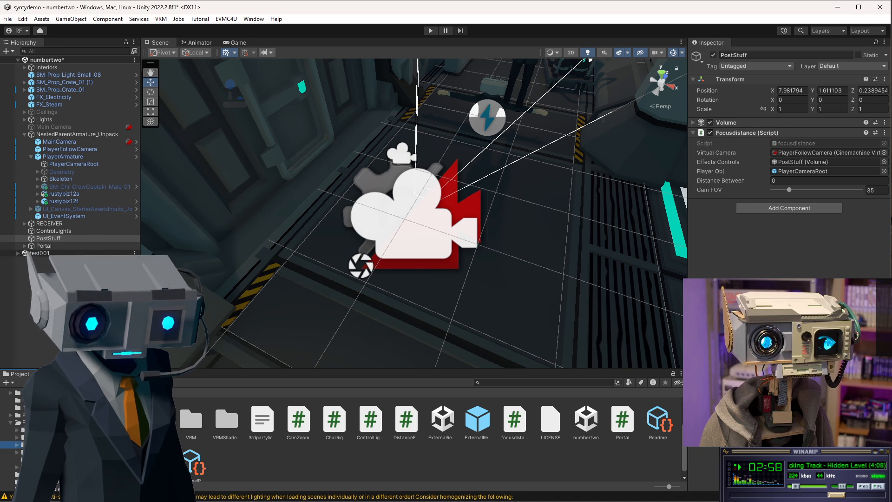
pyautogui.click(35, 445)
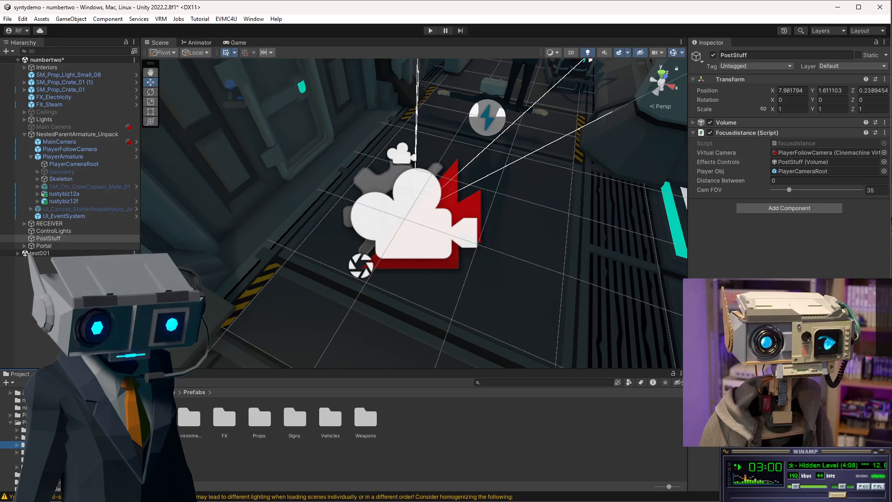
pyautogui.doubleClick(260, 418)
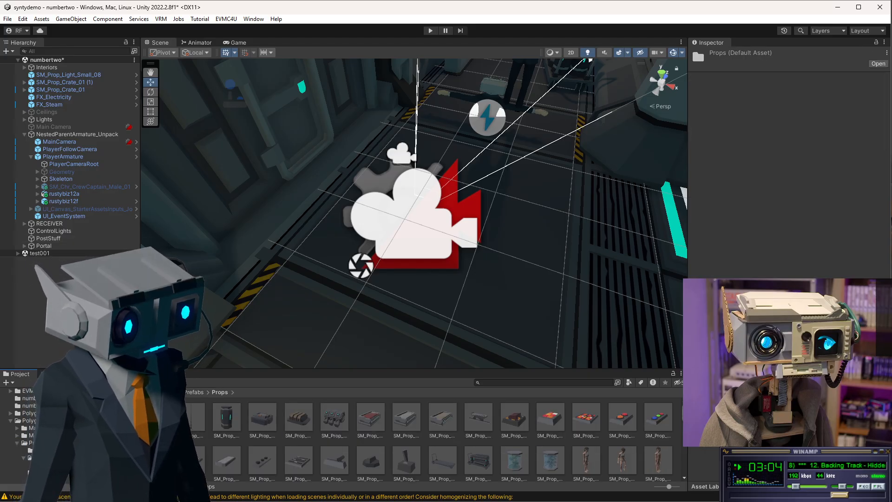
pyautogui.scroll(-3, 448, 439)
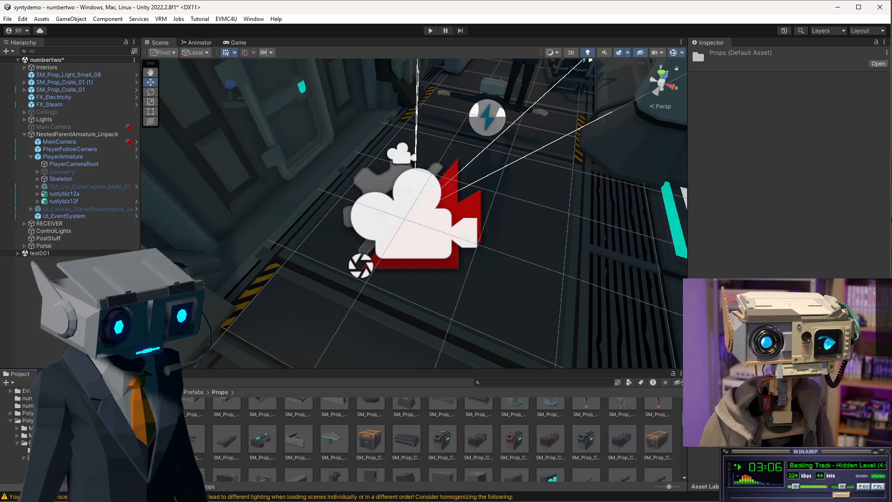
pyautogui.scroll(-1, 430, 441)
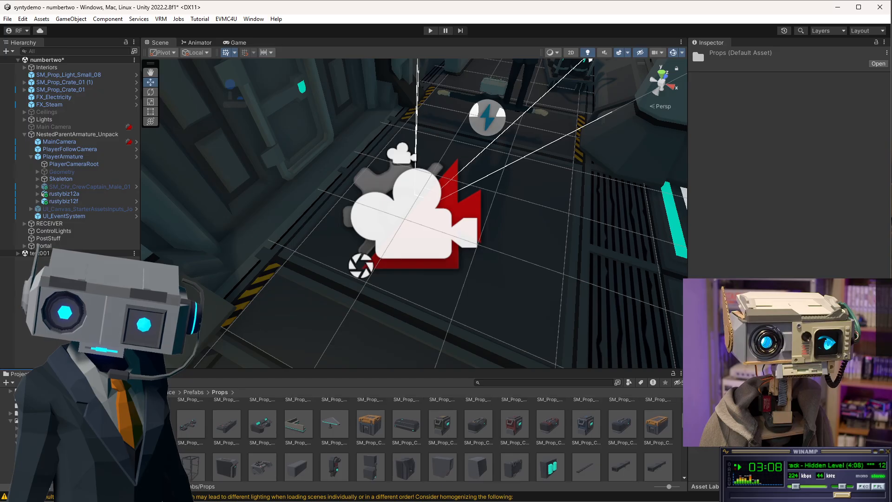
# Scroll further through the Props prefabs and inspect the SM_Prop_Test_Tube_01 and SM_Prop_Test_Tube_02 prefabs.
pyautogui.scroll(-1, 430, 441)
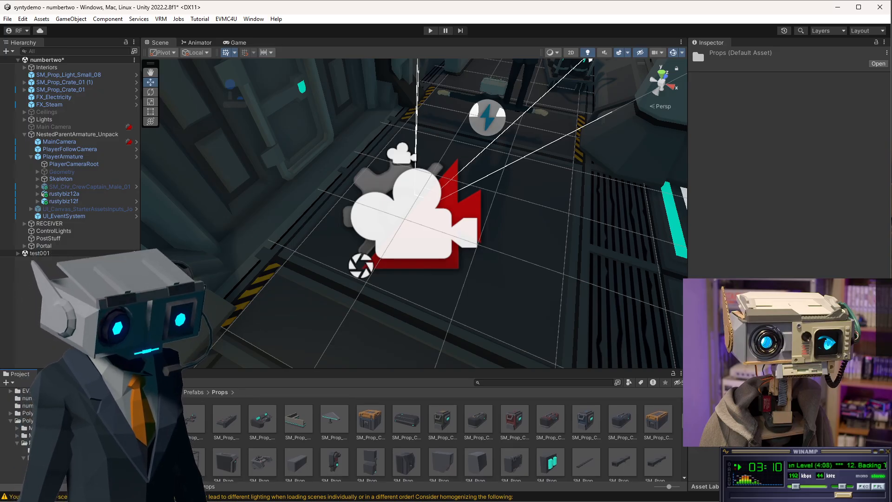
pyautogui.scroll(-3, 682, 427)
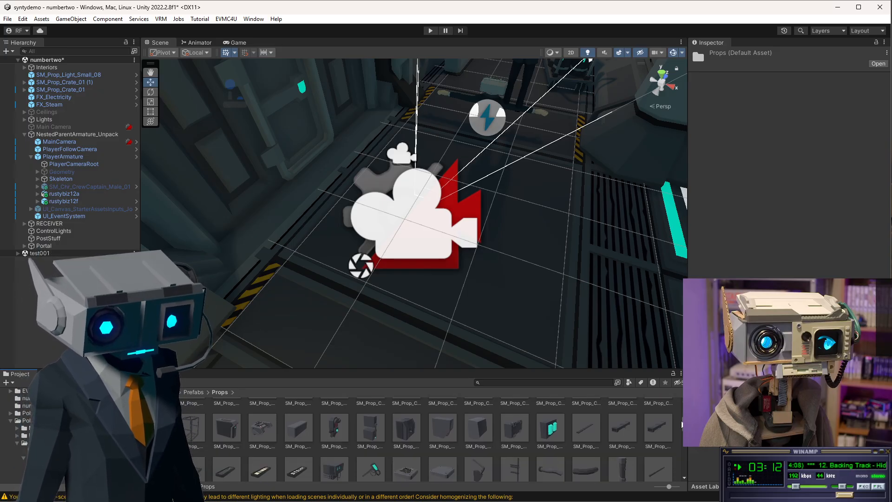
pyautogui.scroll(-3, 682, 426)
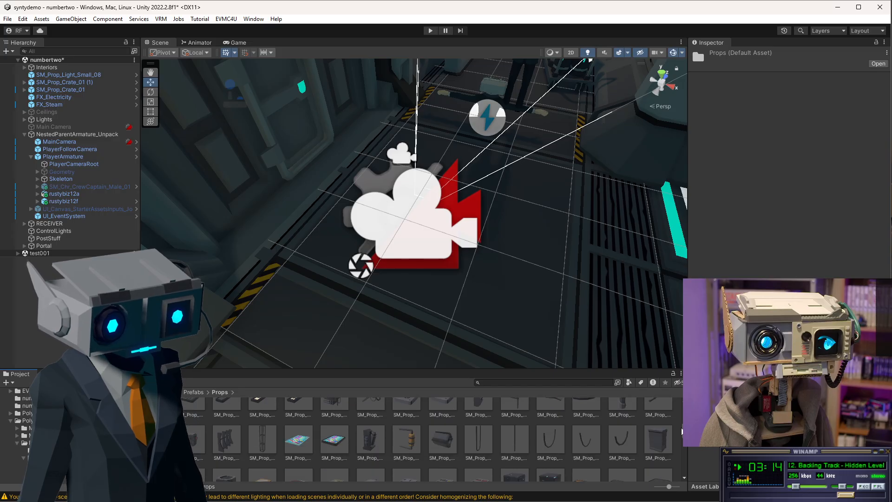
pyautogui.scroll(-3, 682, 431)
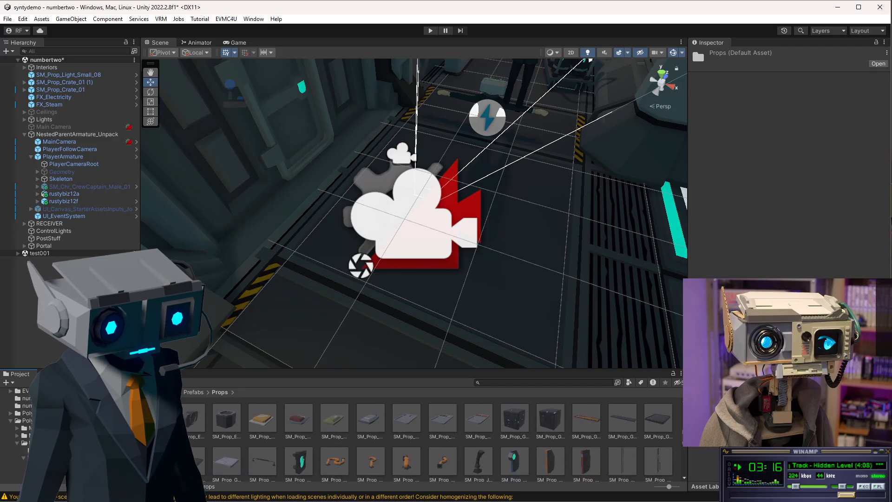
pyautogui.scroll(-1, 432, 439)
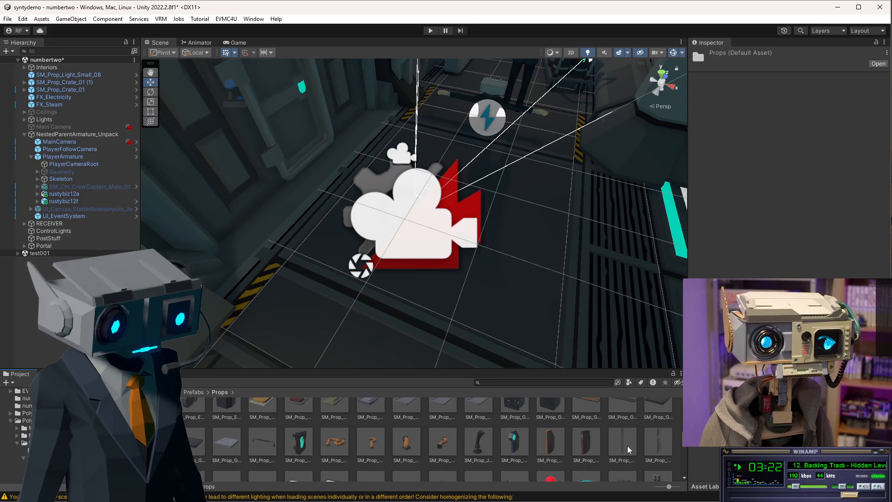
pyautogui.moveTo(683, 438); pyautogui.dragTo(684, 438)
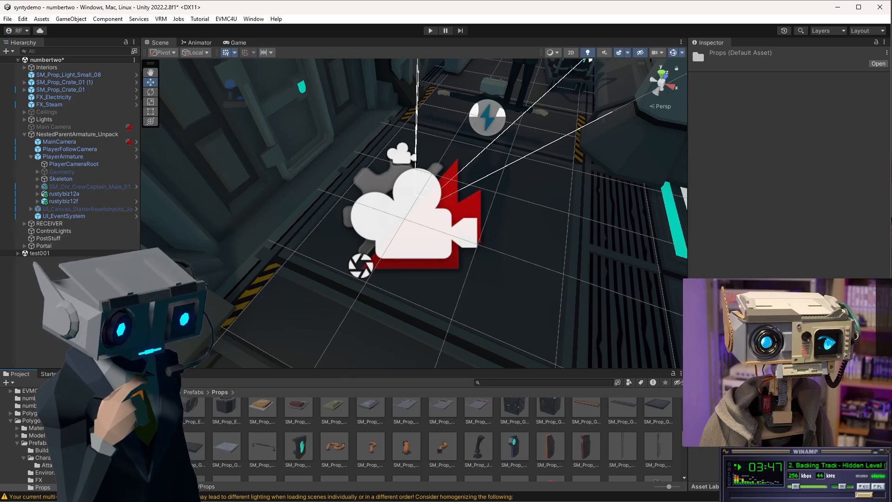
pyautogui.scroll(-3, 449, 440)
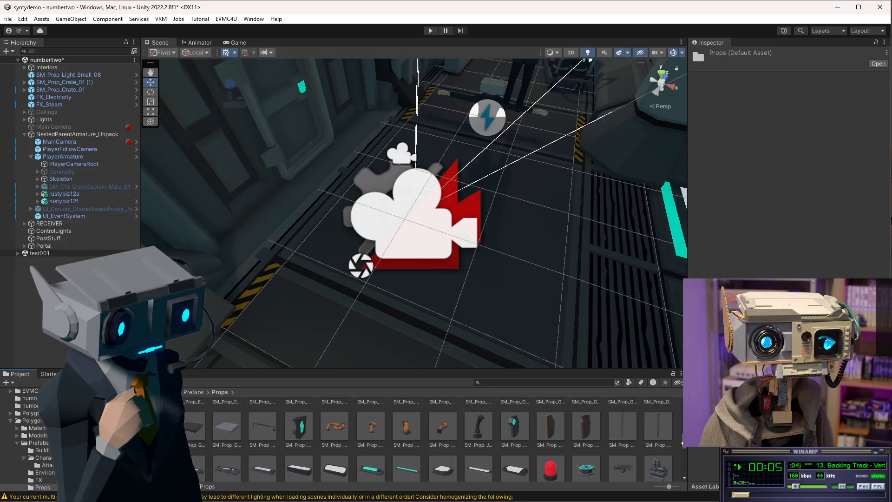
pyautogui.scroll(-2, 683, 446)
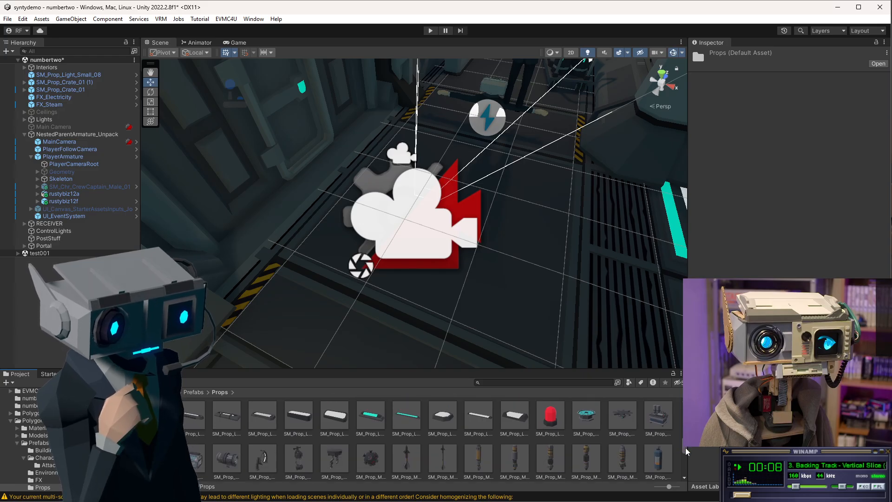
pyautogui.scroll(-2, 685, 447)
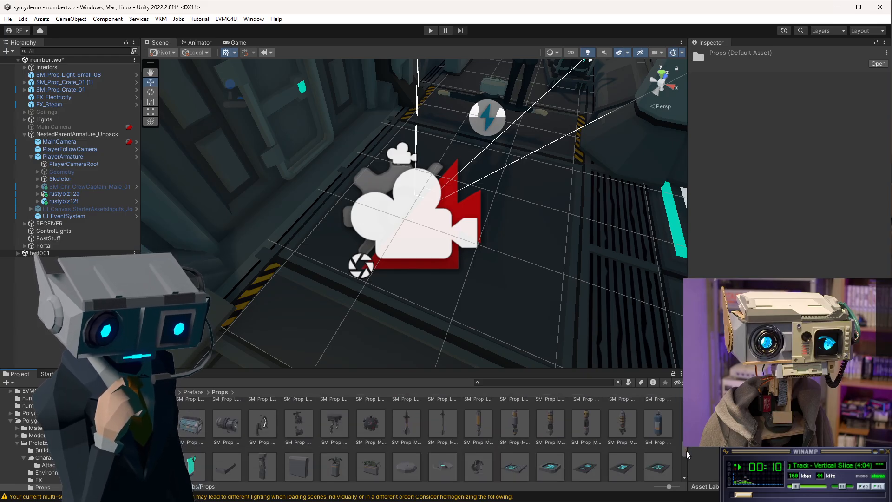
pyautogui.scroll(-2, 687, 452)
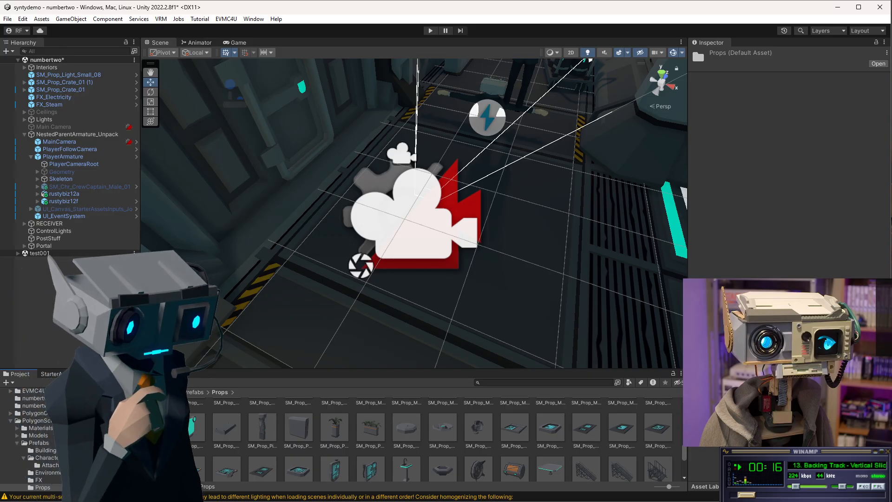
pyautogui.scroll(-2, 682, 446)
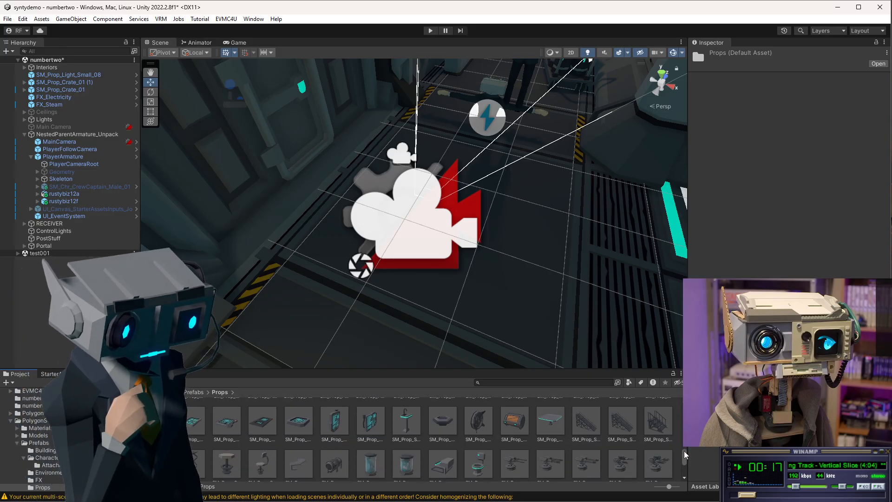
pyautogui.moveTo(685, 451); pyautogui.dragTo(685, 456)
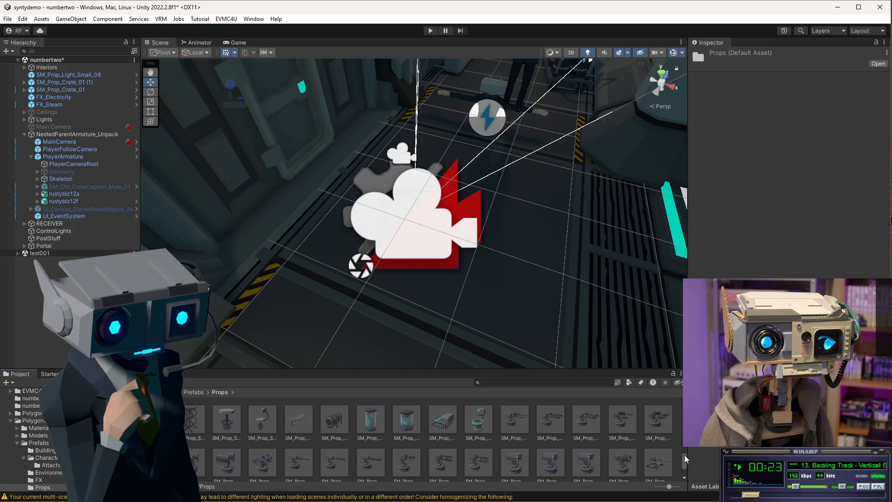
pyautogui.click(406, 426)
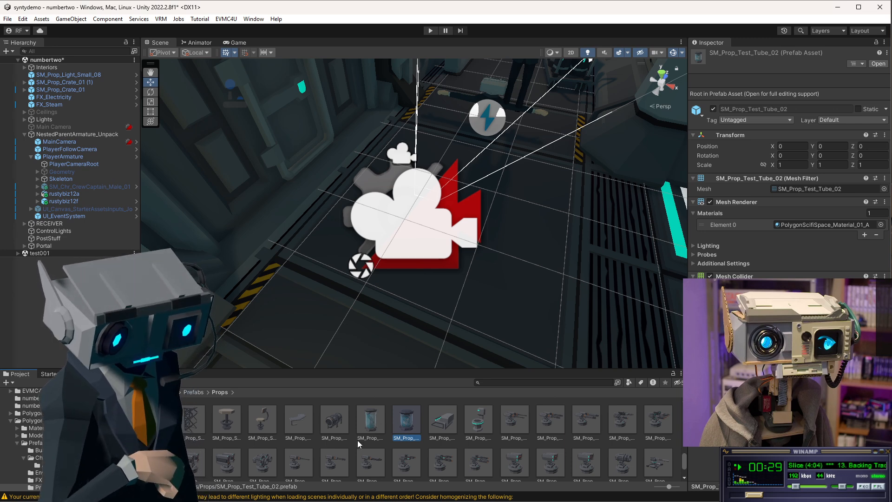
pyautogui.click(368, 423)
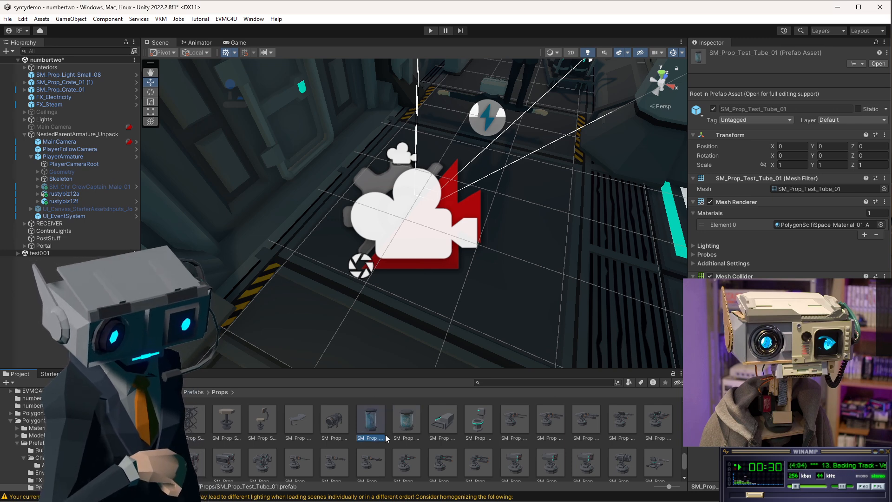
pyautogui.click(411, 425)
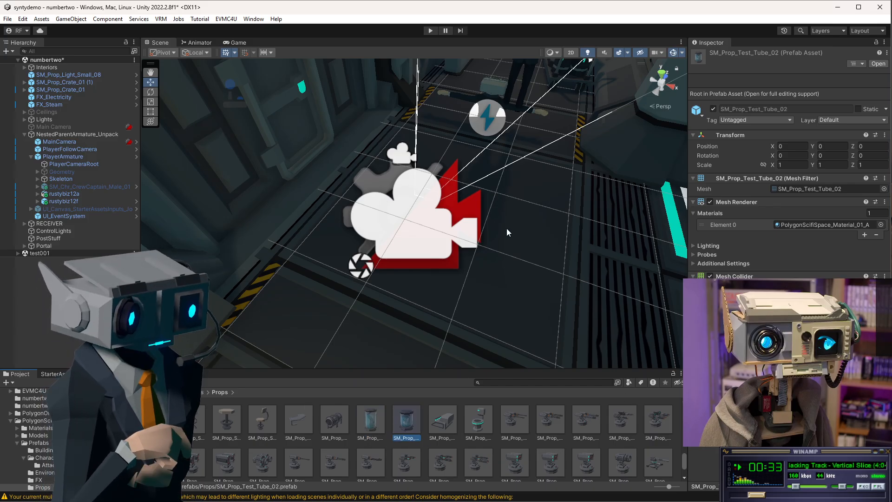
# Drag an SM_Prop_Test_Tube_02 prefab into the MainOffice room of test001, onto the box on the chair.
pyautogui.scroll(-6, 551, 175)
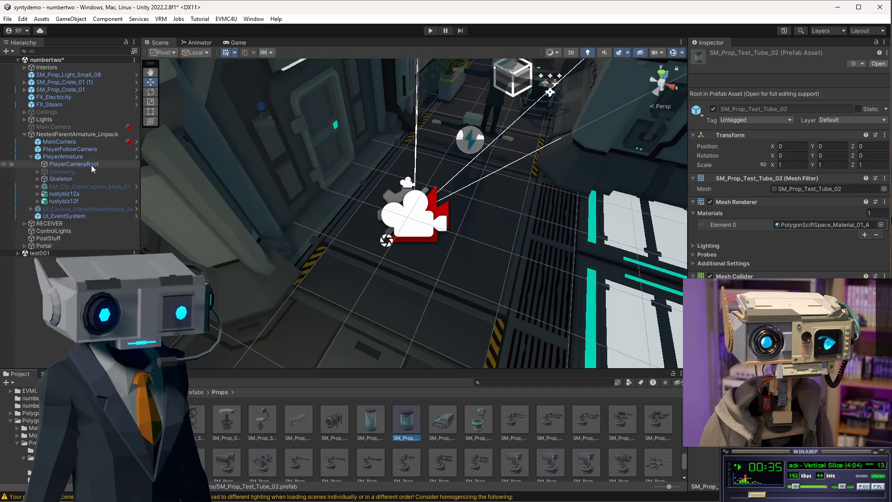
pyautogui.click(42, 253)
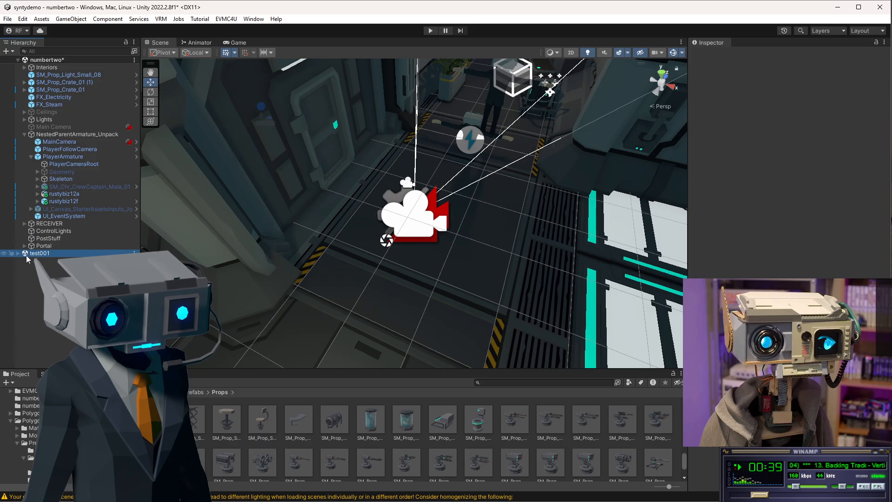
pyautogui.click(458, 244)
pyautogui.press('f')
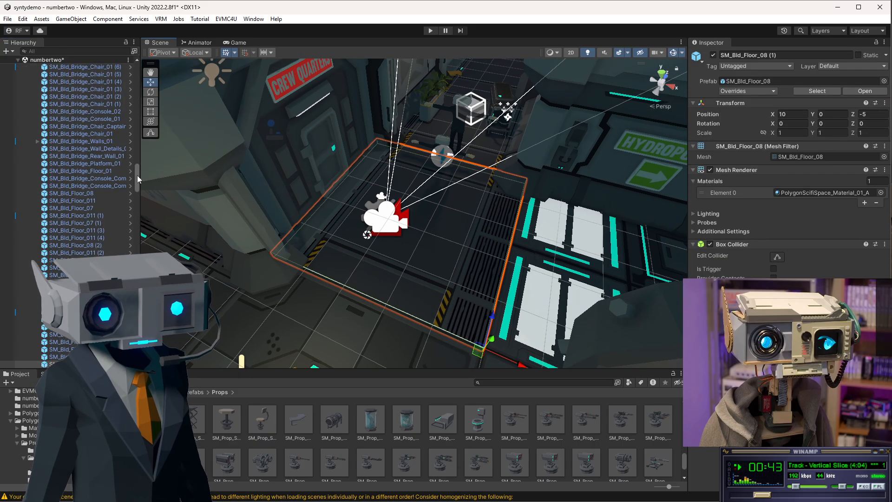
pyautogui.moveTo(137, 175); pyautogui.dragTo(133, 68)
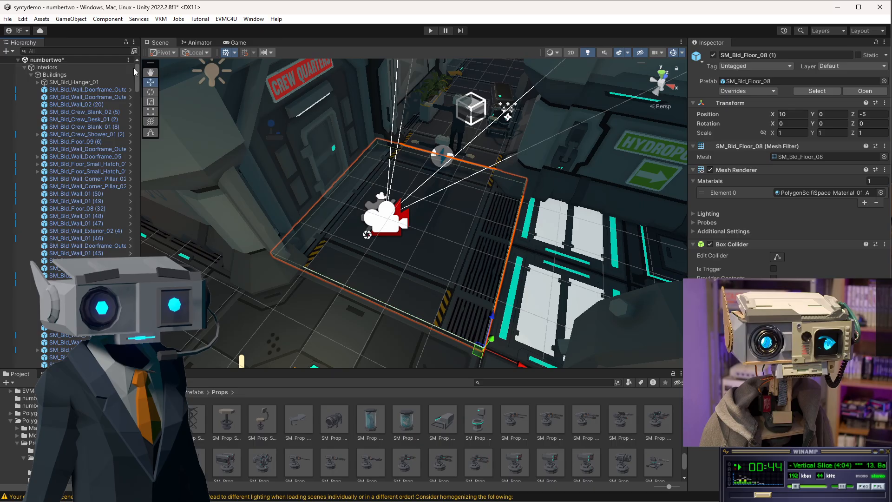
pyautogui.click(24, 67)
pyautogui.click(51, 260)
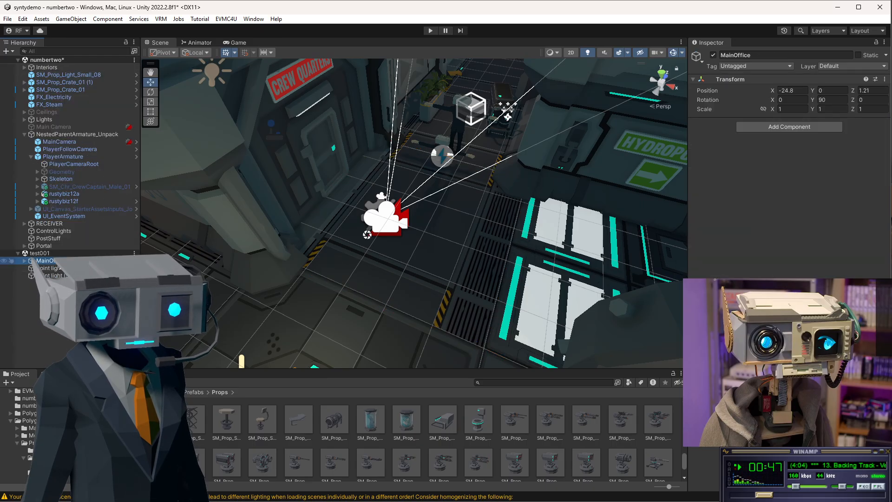
pyautogui.doubleClick(53, 268)
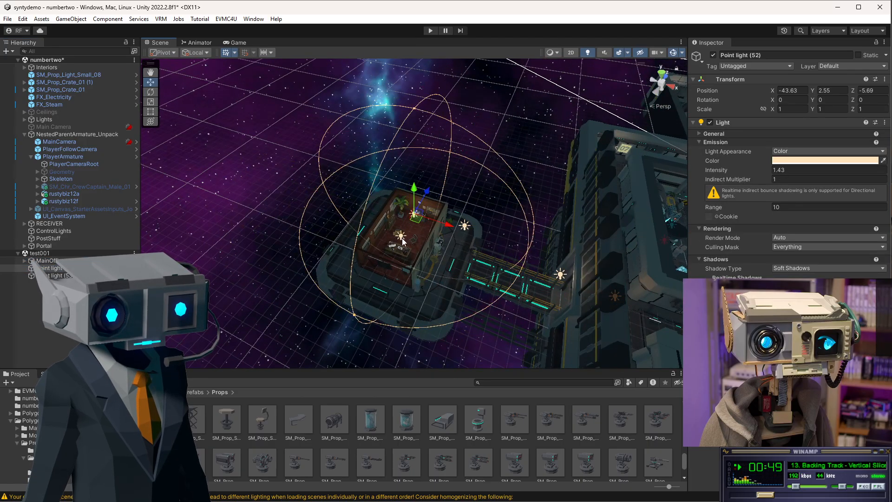
pyautogui.scroll(10, 403, 221)
pyautogui.keyDown('alt'); pyautogui.moveTo(447, 262); pyautogui.dragTo(298, 270); pyautogui.keyUp('alt')
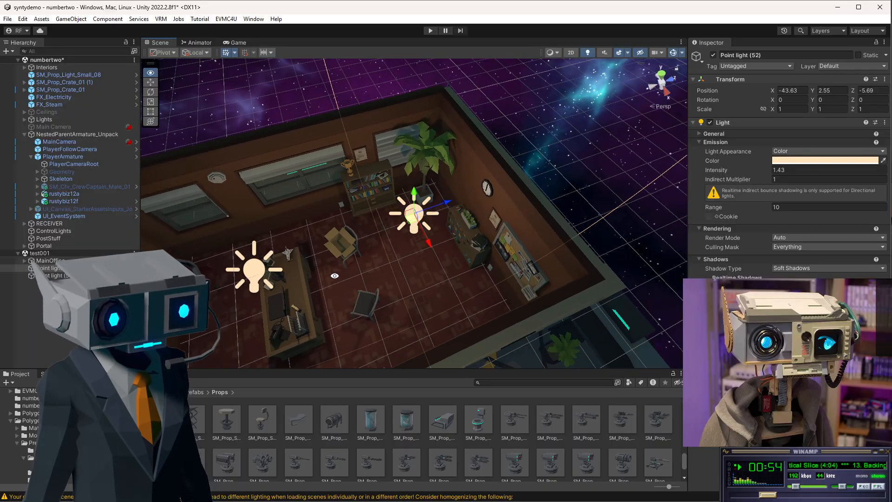
pyautogui.click(407, 422)
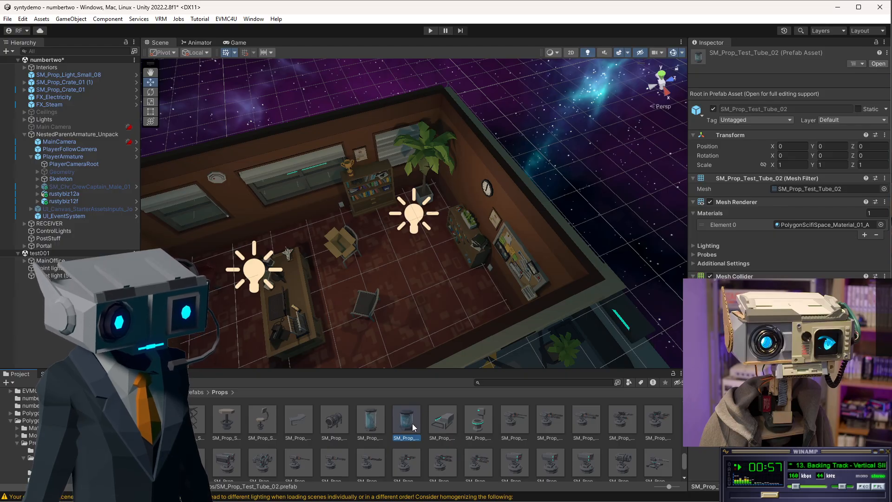
pyautogui.moveTo(412, 423); pyautogui.dragTo(339, 240)
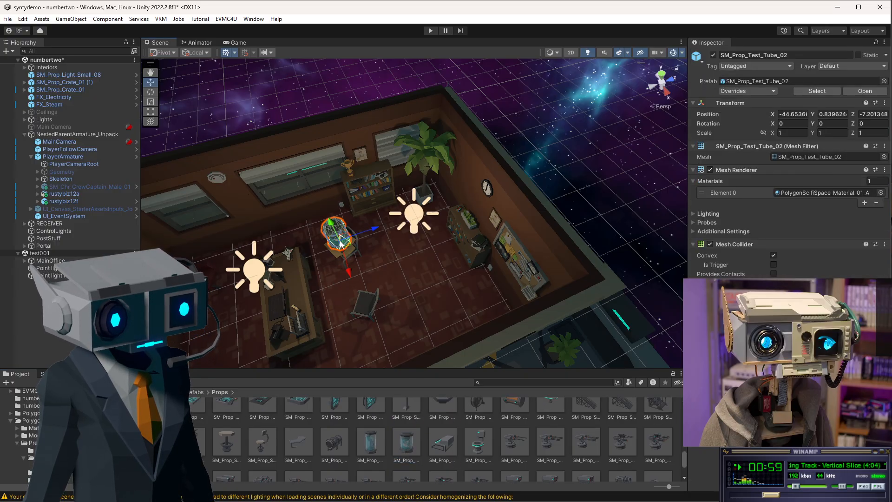
# Move the trophy on top of the bookshelf slightly aside along its X axis.
pyautogui.scroll(5, 323, 278)
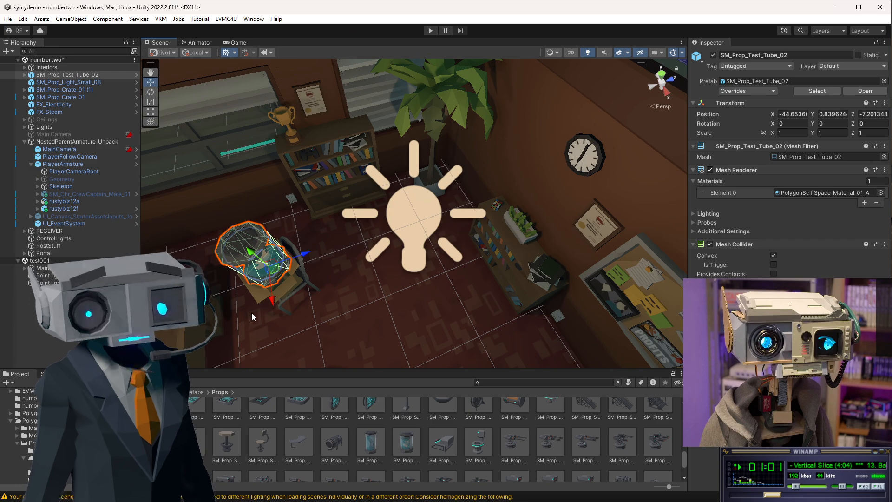
pyautogui.moveTo(258, 281); pyautogui.dragTo(631, 208, button='middle')
pyautogui.scroll(2, 472, 247)
pyautogui.scroll(3, 472, 248)
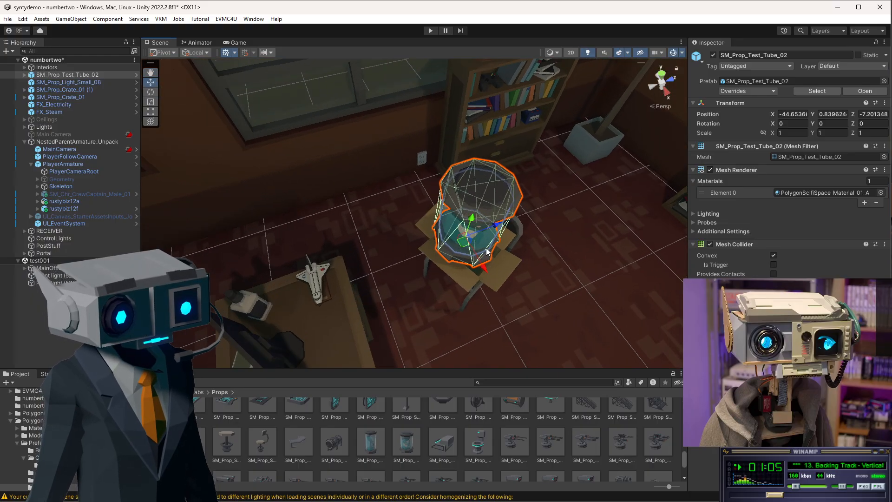
pyautogui.moveTo(571, 239); pyautogui.dragTo(531, 228, button='right')
pyautogui.press('f')
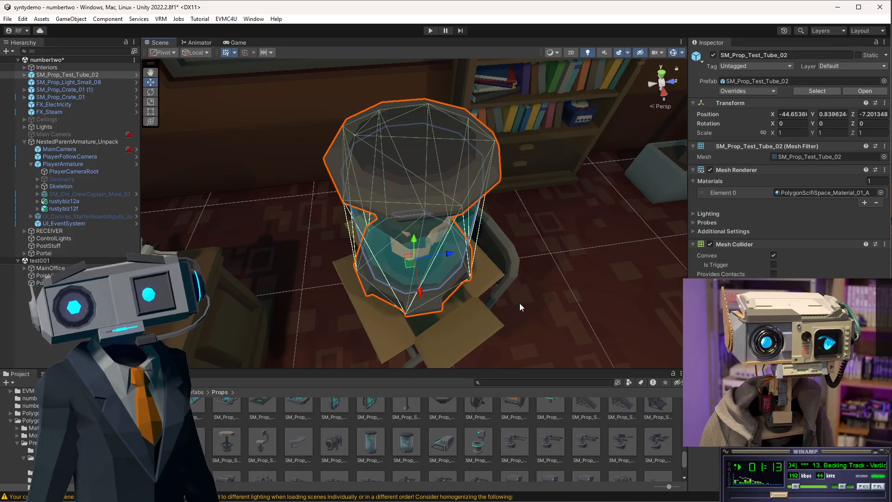
pyautogui.keyDown('alt'); pyautogui.moveTo(558, 309); pyautogui.dragTo(402, 245); pyautogui.keyUp('alt')
pyautogui.scroll(-5, 402, 245)
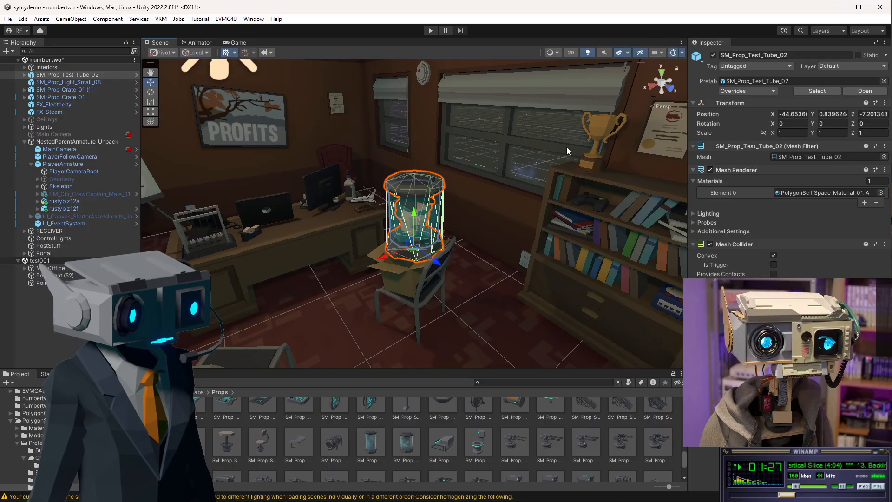
pyautogui.click(594, 149)
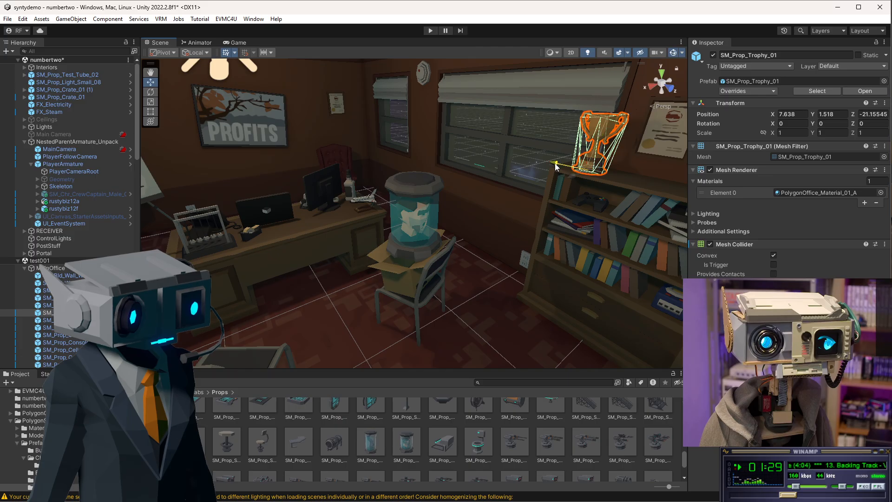
pyautogui.moveTo(557, 168); pyautogui.dragTo(615, 181)
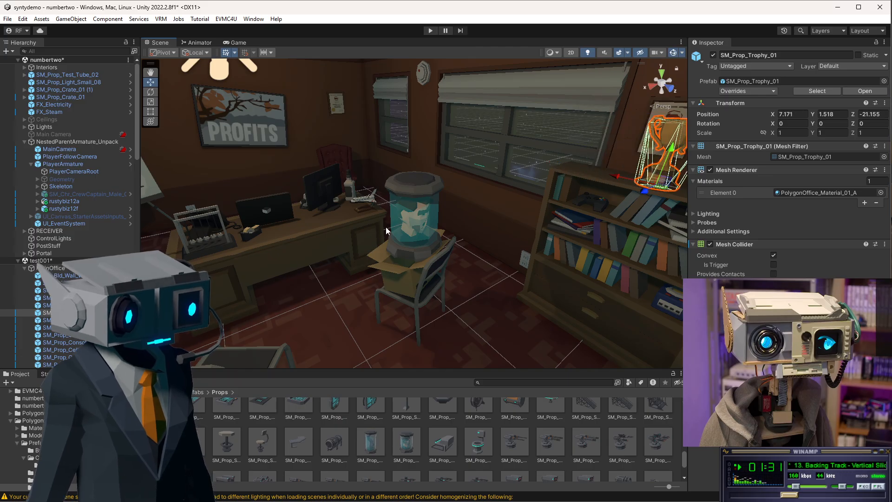
# Lift the test tube and move it onto the top of the bookshelf beside the trophy.
pyautogui.click(430, 221)
pyautogui.moveTo(416, 219); pyautogui.dragTo(411, 132)
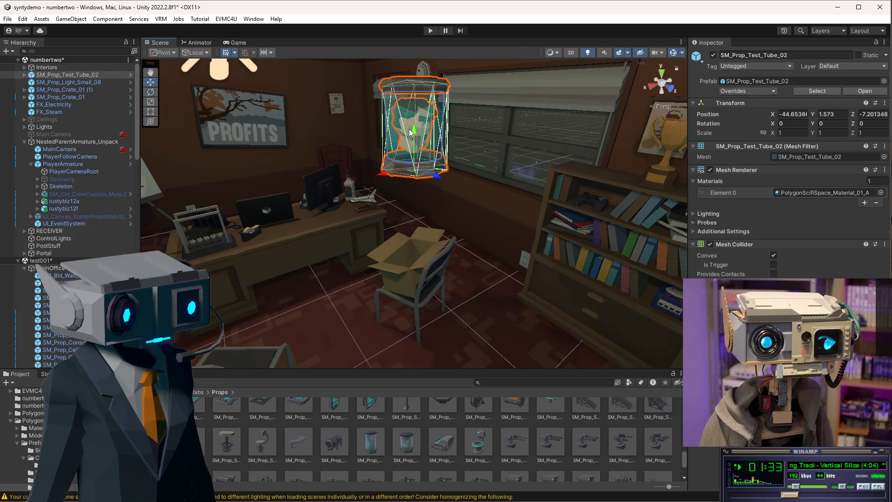
pyautogui.keyDown('alt'); pyautogui.moveTo(381, 93); pyautogui.dragTo(608, 155); pyautogui.keyUp('alt')
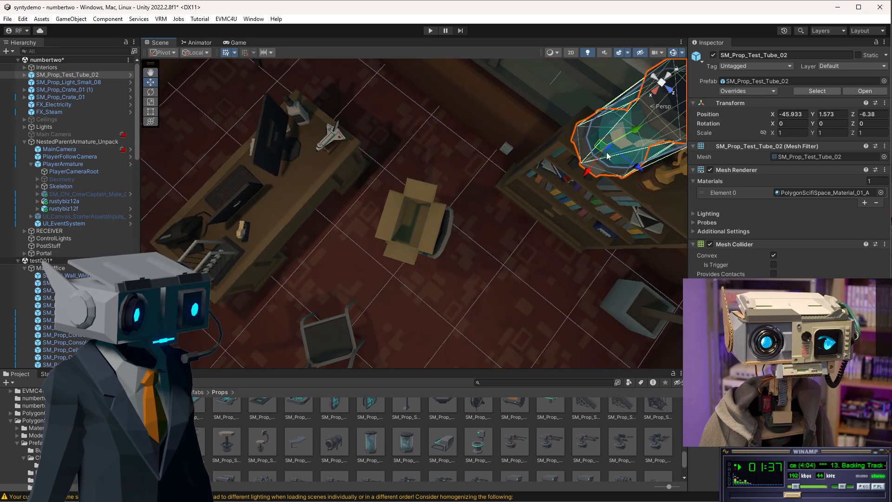
pyautogui.keyDown('alt'); pyautogui.moveTo(619, 246); pyautogui.dragTo(621, 102); pyautogui.keyUp('alt')
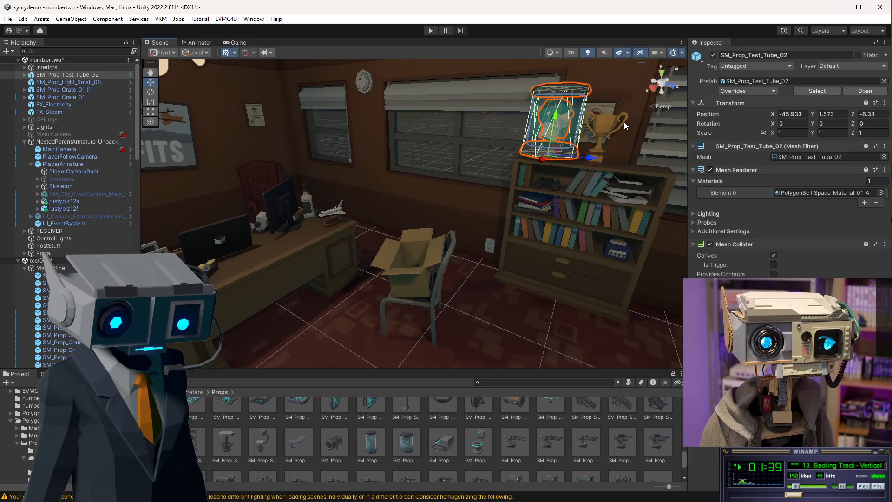
# Rotate the test tube about 132.5 degrees around its vertical axis.
pyautogui.press('e')
pyautogui.moveTo(557, 160); pyautogui.dragTo(371, 125)
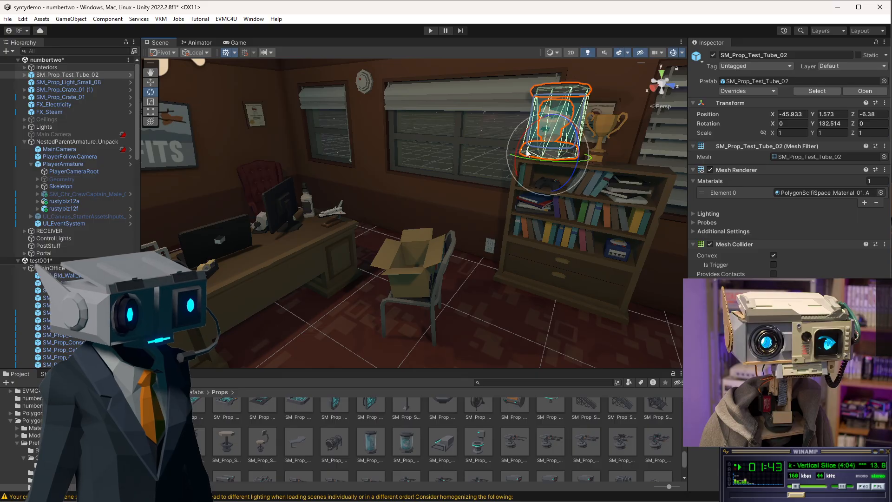
pyautogui.keyDown('alt'); pyautogui.moveTo(559, 159); pyautogui.dragTo(674, 161); pyautogui.keyUp('alt')
pyautogui.scroll(8, 430, 147)
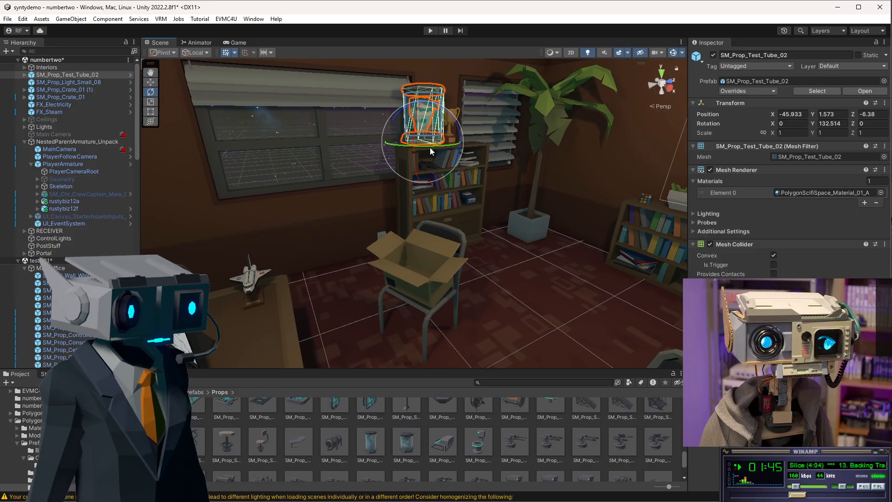
# Frame the test tube and nudge it down slightly so it sits on top of the bookshelf.
pyautogui.scroll(1, 440, 141)
pyautogui.press('f')
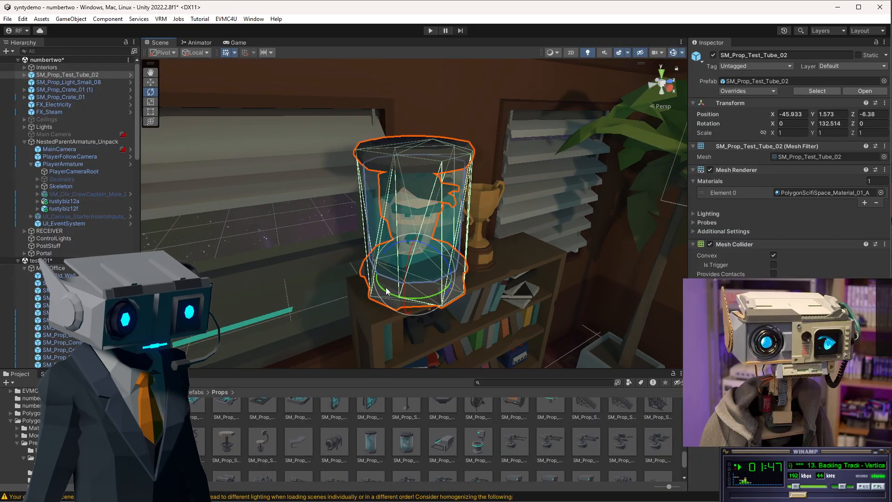
pyautogui.keyDown('alt'); pyautogui.moveTo(385, 288); pyautogui.dragTo(499, 195); pyautogui.keyUp('alt')
pyautogui.press('w')
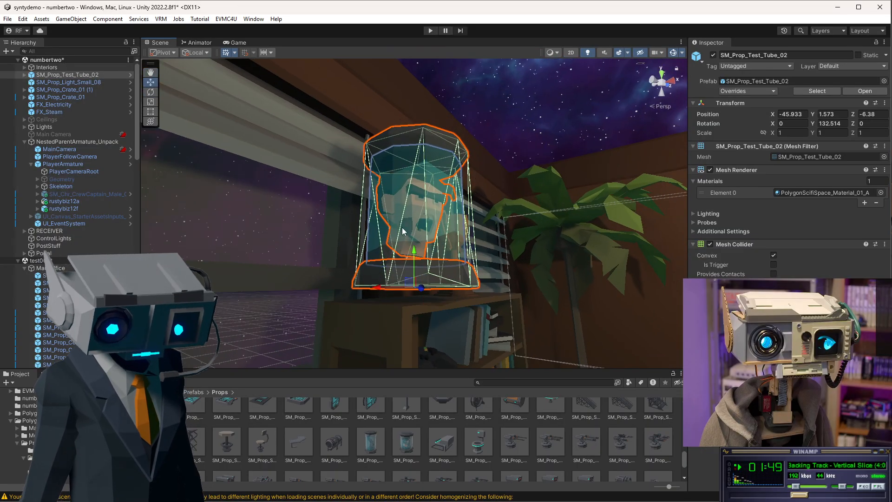
pyautogui.moveTo(415, 258); pyautogui.dragTo(464, 306)
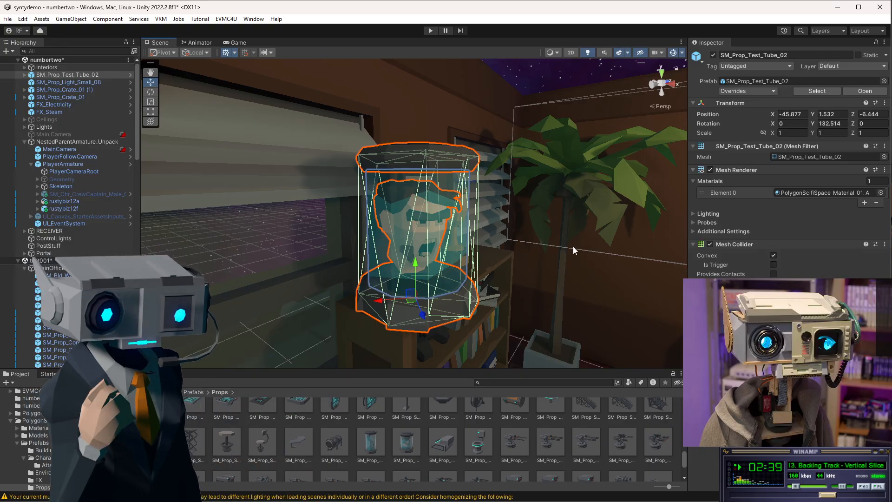
# Enter Play mode and walk the character around the office to view the placed test tube, then exit Play mode.
pyautogui.click(428, 32)
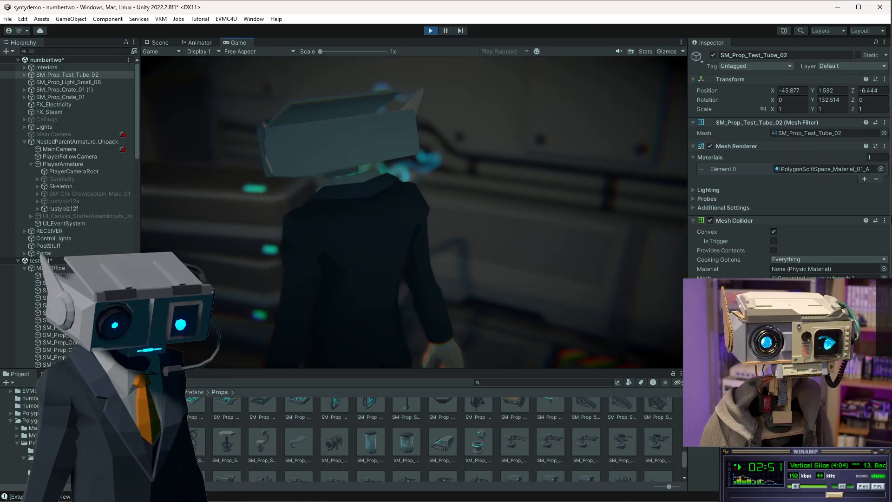
pyautogui.press('w')
pyautogui.press('w')
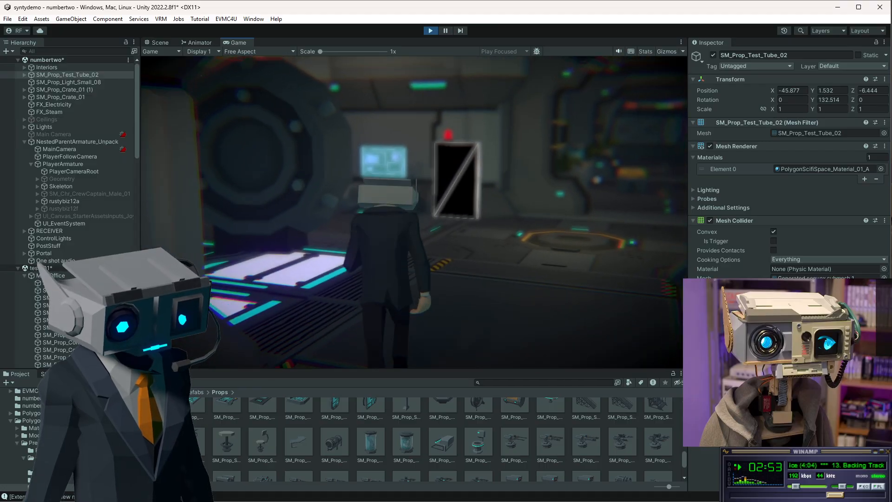
pyautogui.press('s')
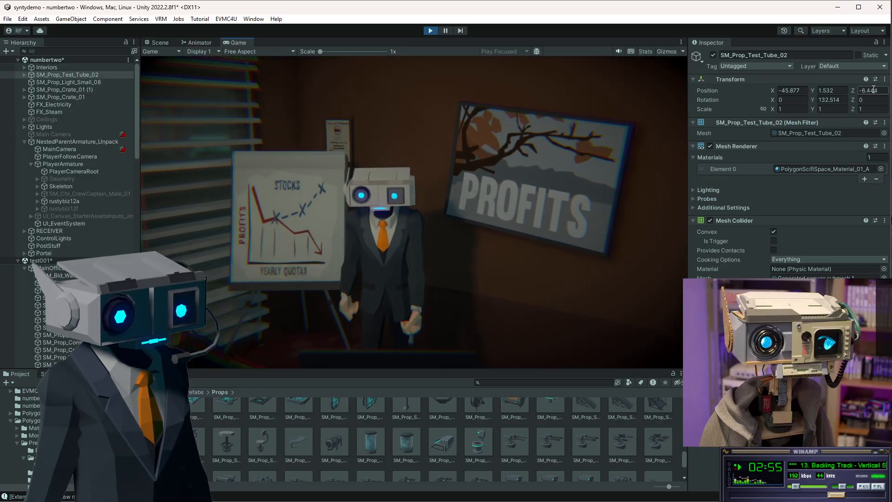
pyautogui.press('a')
pyautogui.press('s')
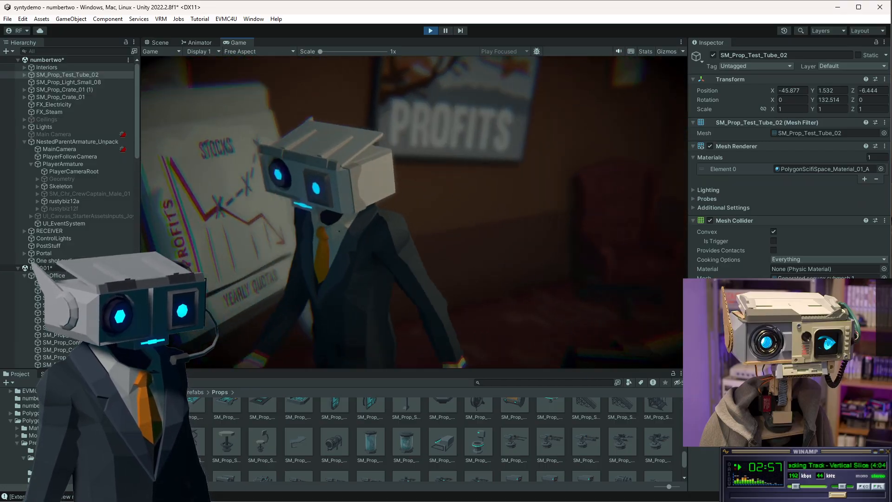
pyautogui.press('s')
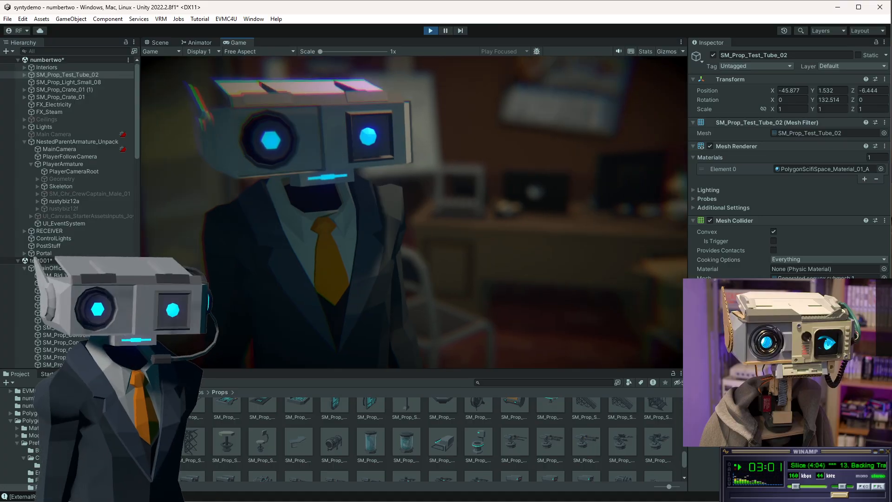
pyautogui.press('s')
pyautogui.press('w')
pyautogui.press('w')
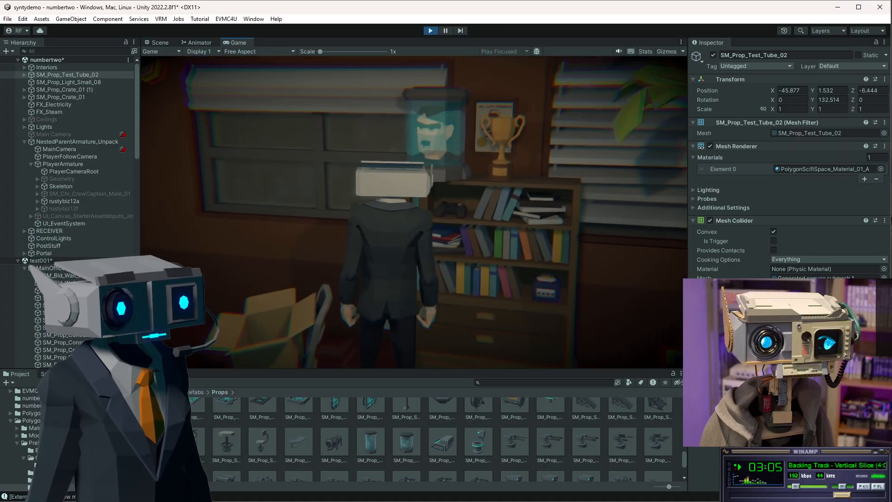
pyautogui.press('s')
pyautogui.press('w')
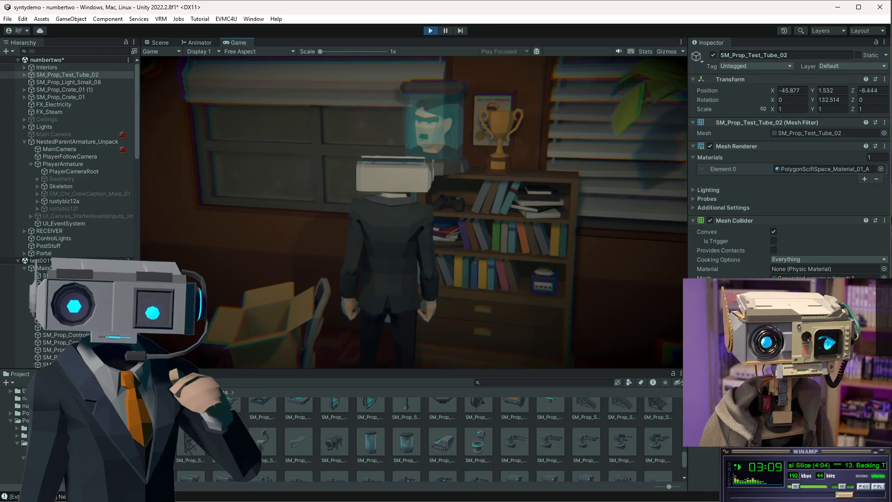
pyautogui.press('s')
pyautogui.press('d')
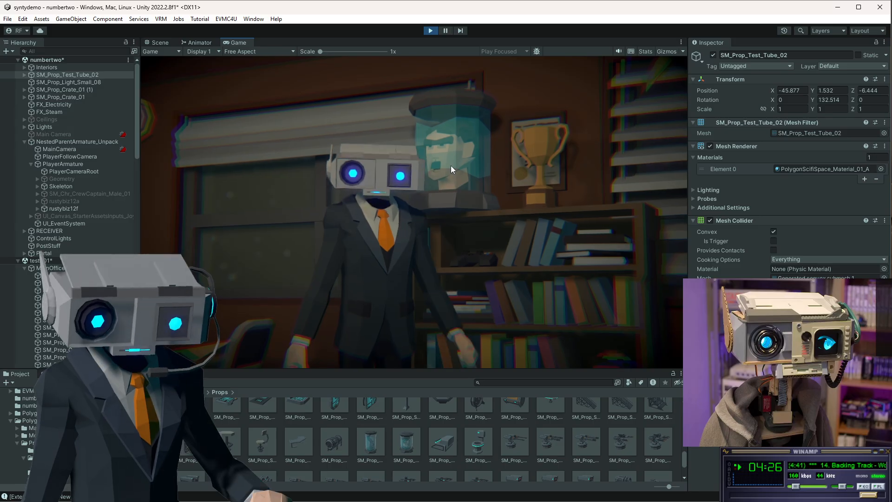
pyautogui.click(426, 32)
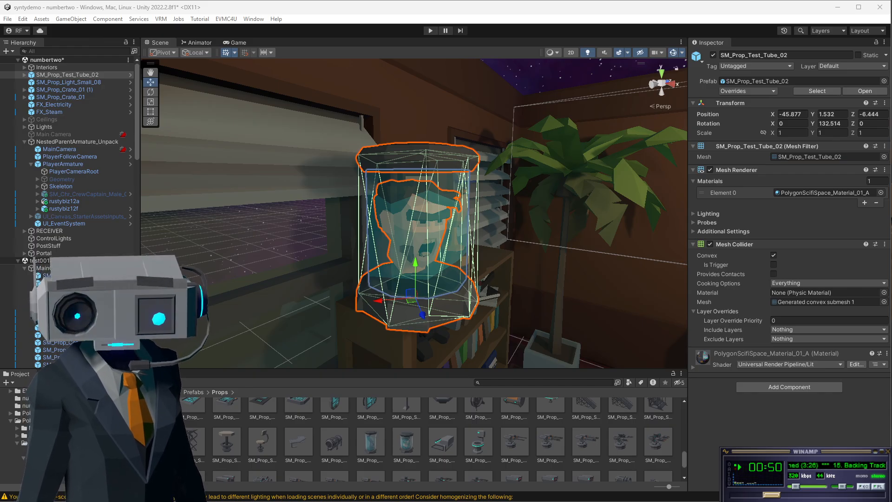
pyautogui.moveTo(0, 114); pyautogui.dragTo(456, 81)
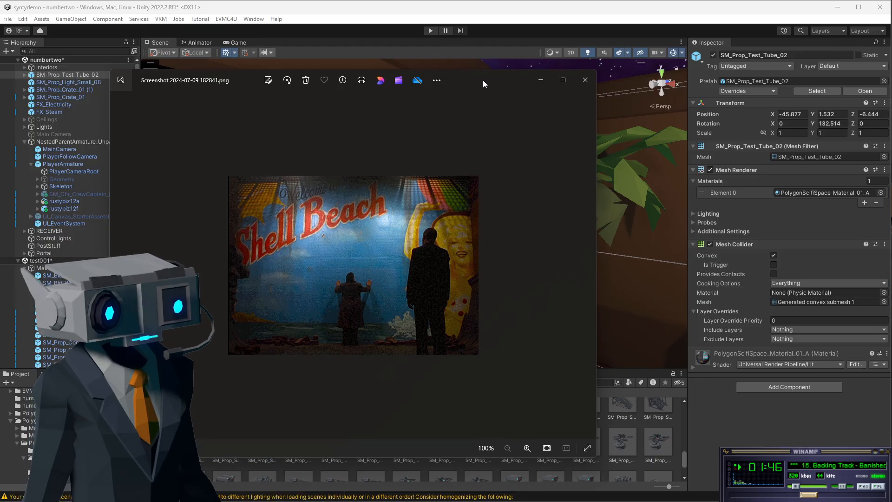
pyautogui.click(586, 80)
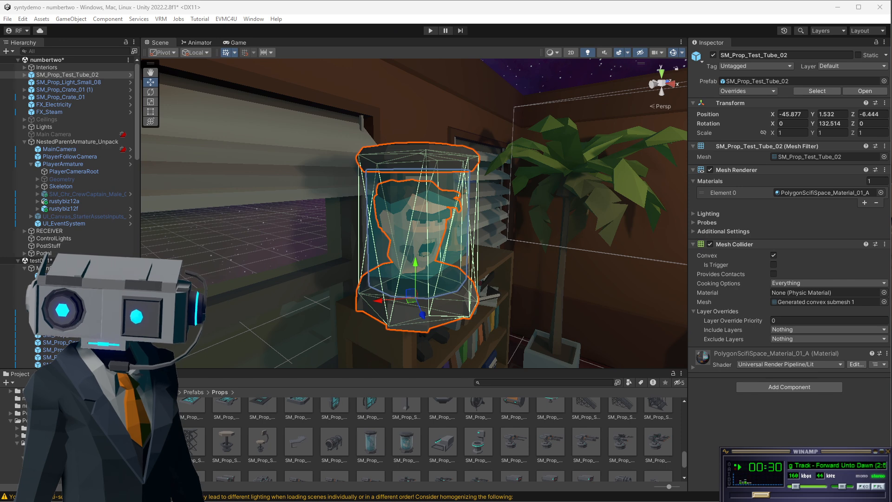
pyautogui.moveTo(0, 43); pyautogui.dragTo(201, 56)
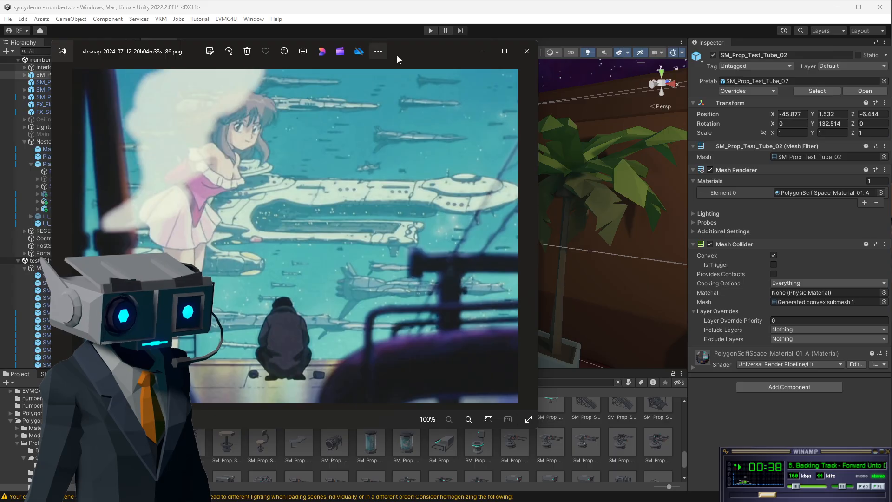
pyautogui.moveTo(415, 51); pyautogui.dragTo(478, 75)
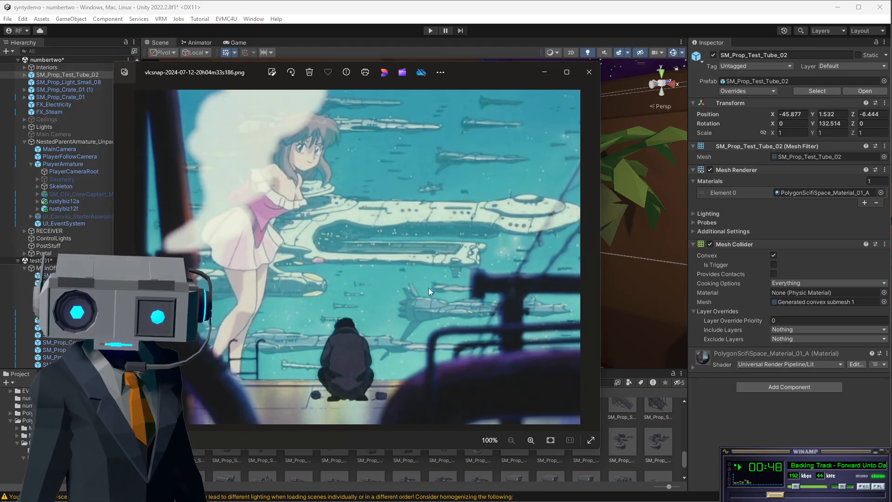
pyautogui.moveTo(492, 75); pyautogui.dragTo(0, 74)
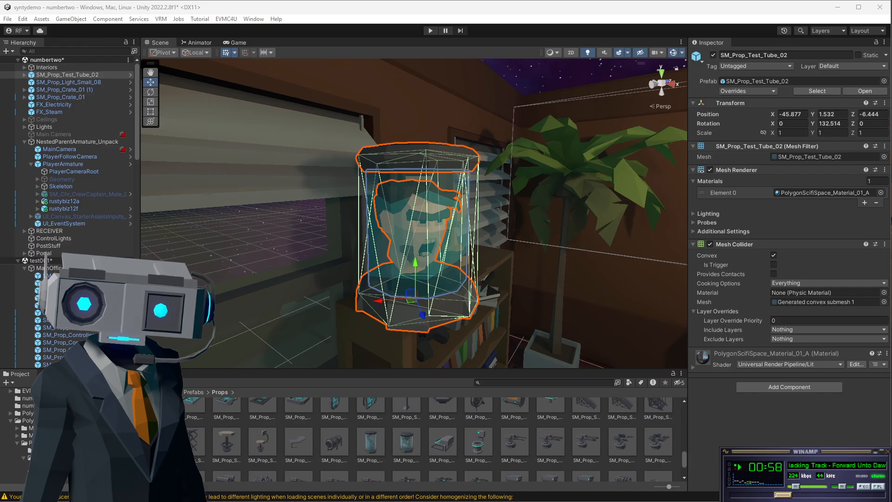
# Orbit the scene view around the office room to inspect the arrangement of props and wall posters.
pyautogui.scroll(-12, 451, 251)
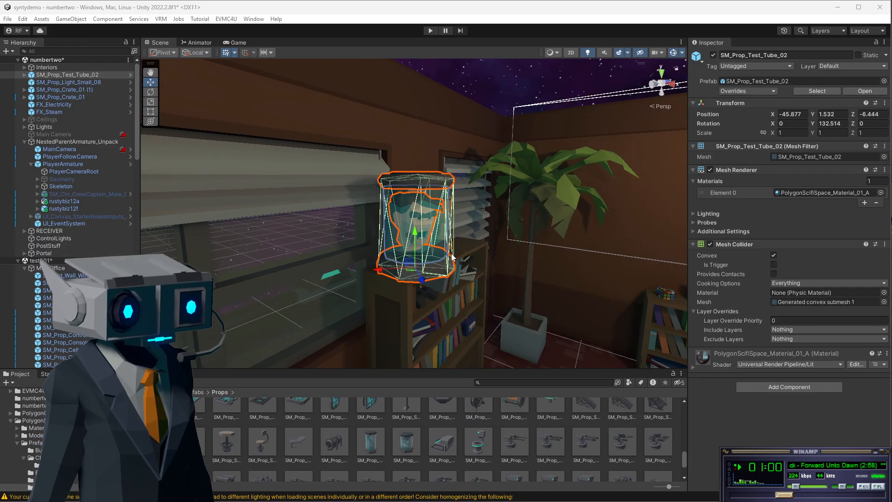
pyautogui.scroll(5, 435, 290)
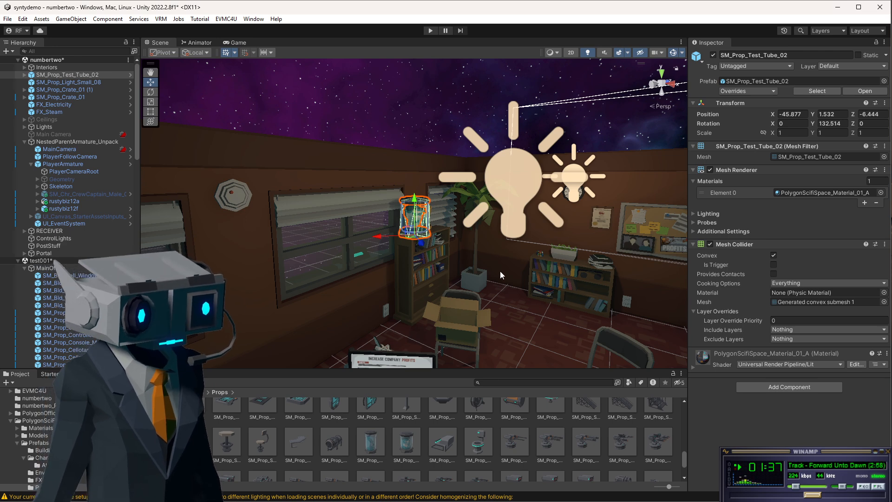
pyautogui.moveTo(500, 271); pyautogui.dragTo(538, 360, button='right')
pyautogui.keyDown('alt'); pyautogui.moveTo(439, 236); pyautogui.dragTo(593, 256); pyautogui.keyUp('alt')
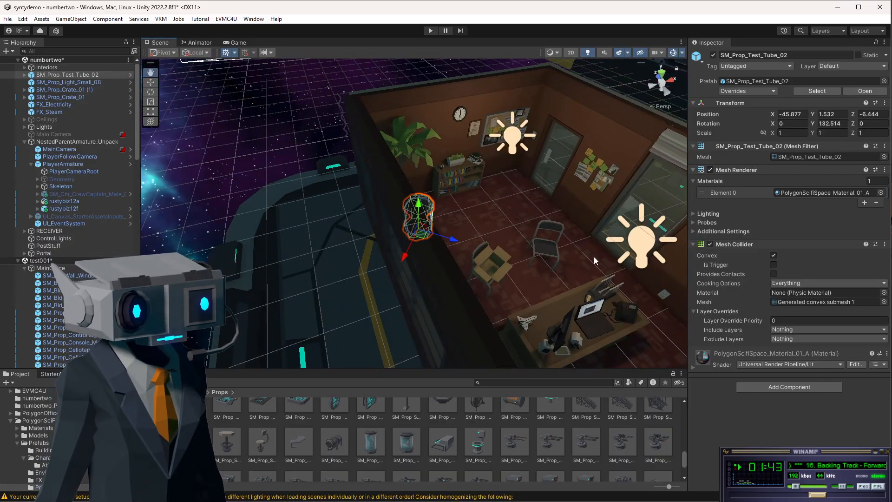
pyautogui.moveTo(594, 257); pyautogui.dragTo(459, 222, button='middle')
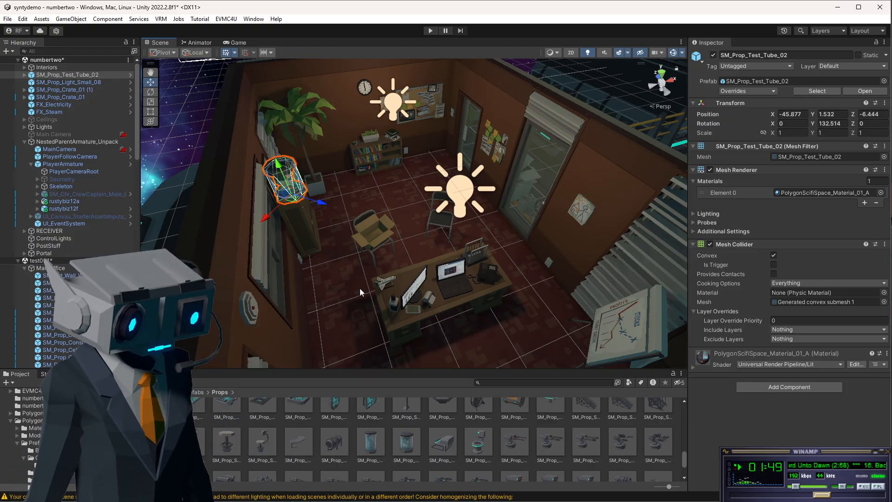
pyautogui.scroll(-3, 447, 297)
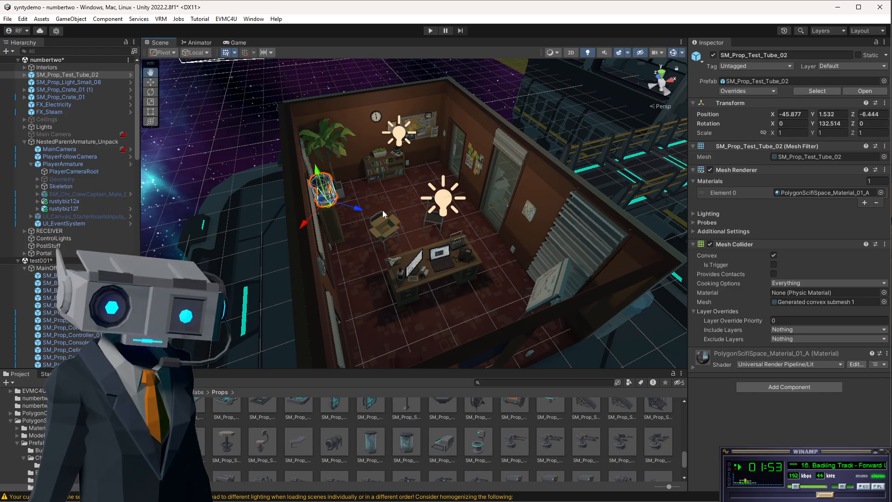
pyautogui.keyDown('alt'); pyautogui.moveTo(383, 210); pyautogui.dragTo(725, 185); pyautogui.keyUp('alt')
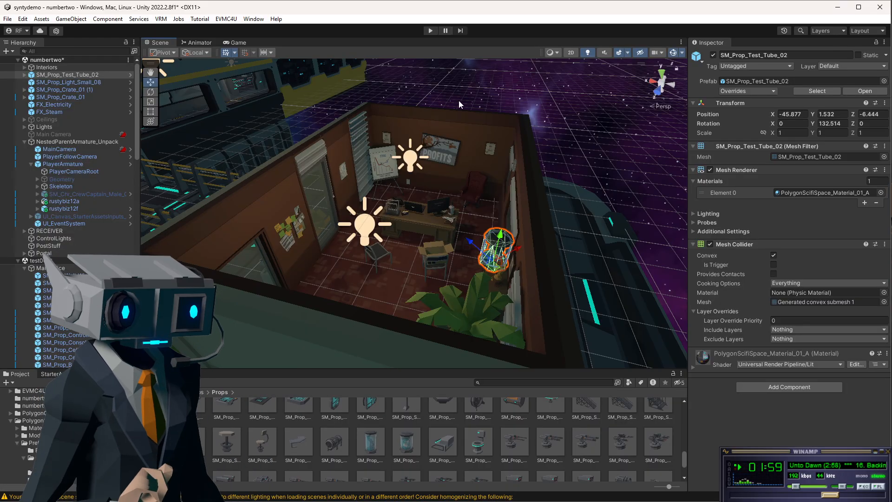
pyautogui.click(382, 161)
pyautogui.click(442, 154)
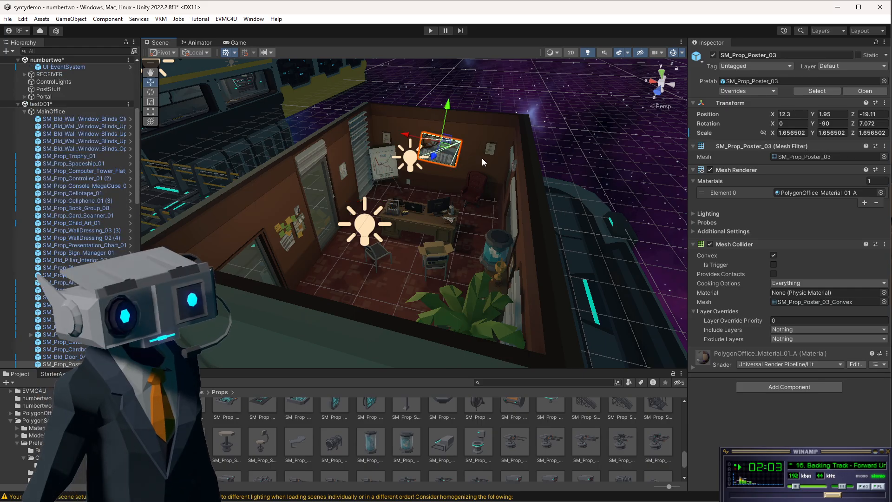
pyautogui.click(469, 105)
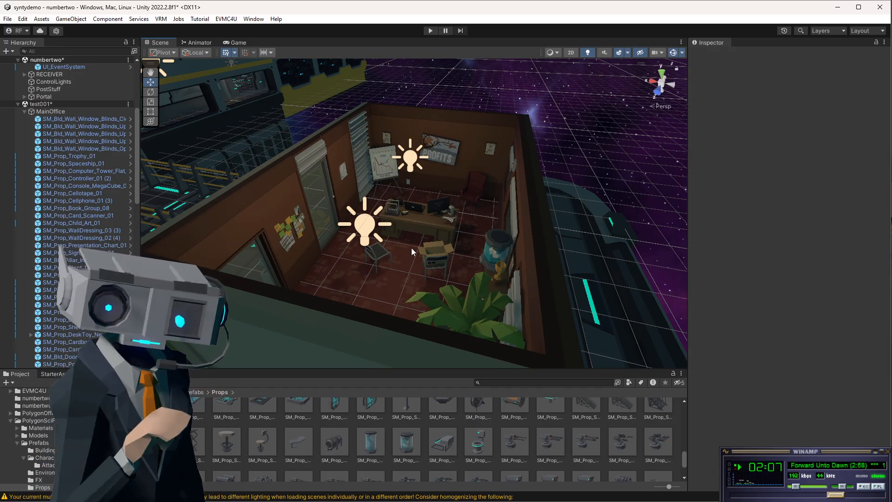
# Fly the scene view past the office walls toward the corridor outside the room.
pyautogui.keyDown('alt'); pyautogui.moveTo(402, 191); pyautogui.dragTo(8, 113); pyautogui.keyUp('alt')
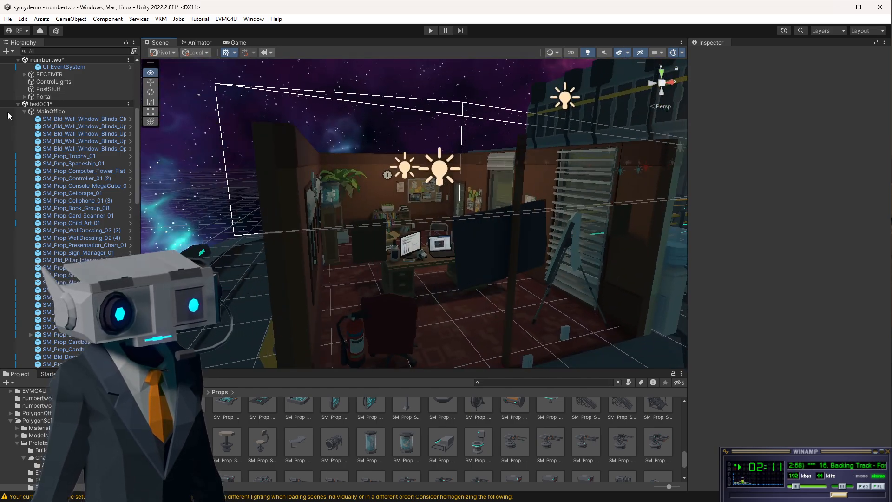
pyautogui.scroll(7, 209, 169)
pyautogui.scroll(3, 398, 187)
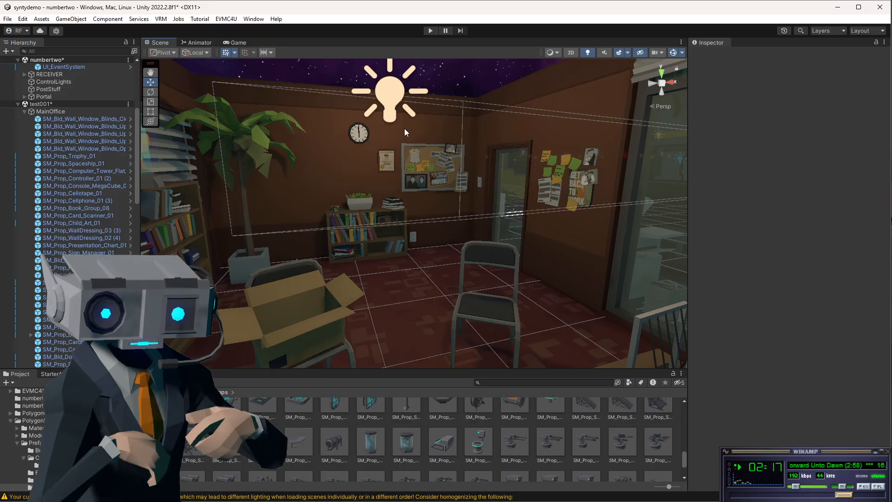
pyautogui.keyDown('alt'); pyautogui.moveTo(453, 148); pyautogui.dragTo(530, 186); pyautogui.keyUp('alt')
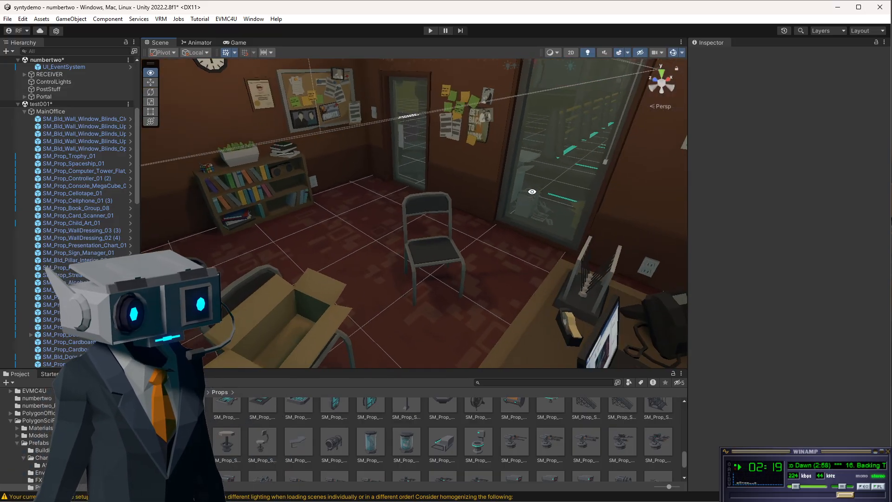
pyautogui.moveTo(513, 145); pyautogui.dragTo(506, 362, button='middle')
pyautogui.moveTo(475, 139); pyautogui.dragTo(445, 347, button='middle')
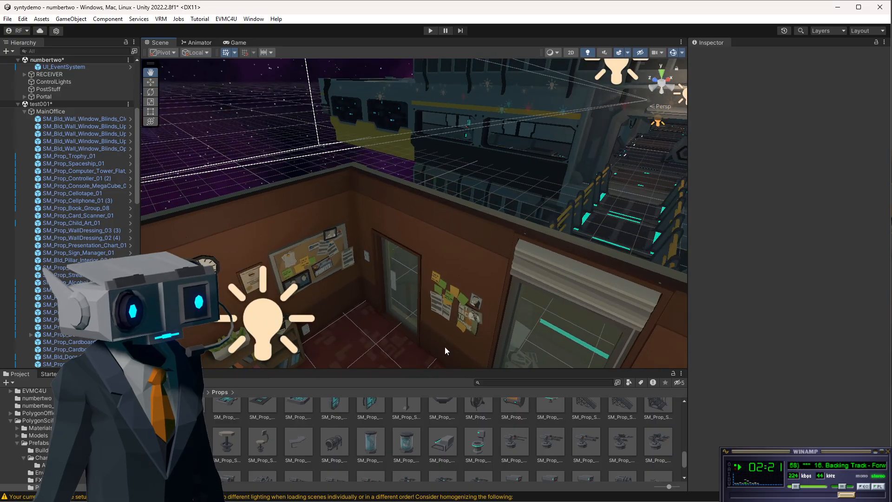
pyautogui.moveTo(455, 194); pyautogui.dragTo(461, 410, button='middle')
pyautogui.keyDown('alt'); pyautogui.moveTo(424, 256); pyautogui.dragTo(604, 259); pyautogui.keyUp('alt')
pyautogui.moveTo(374, 163); pyautogui.dragTo(706, 371, button='middle')
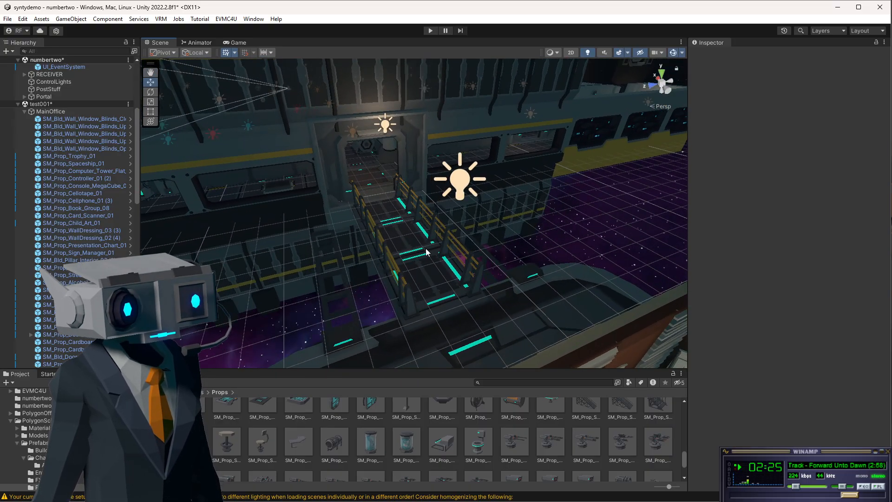
pyautogui.scroll(-1, 378, 205)
pyautogui.scroll(-5, 378, 205)
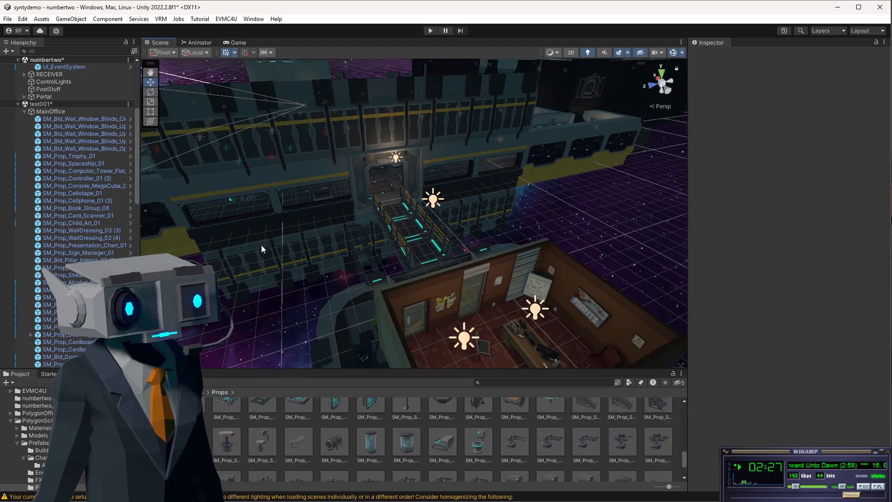
# Navigate the scene view around the space station exterior and neighbouring rooms beyond the office.
pyautogui.keyDown('alt'); pyautogui.moveTo(261, 245); pyautogui.dragTo(328, 209); pyautogui.keyUp('alt')
pyautogui.moveTo(226, 286); pyautogui.dragTo(492, 9, button='middle')
pyautogui.keyDown('alt'); pyautogui.moveTo(284, 195); pyautogui.dragTo(520, 161); pyautogui.keyUp('alt')
pyautogui.keyDown('alt'); pyautogui.moveTo(288, 210); pyautogui.dragTo(375, 196); pyautogui.keyUp('alt')
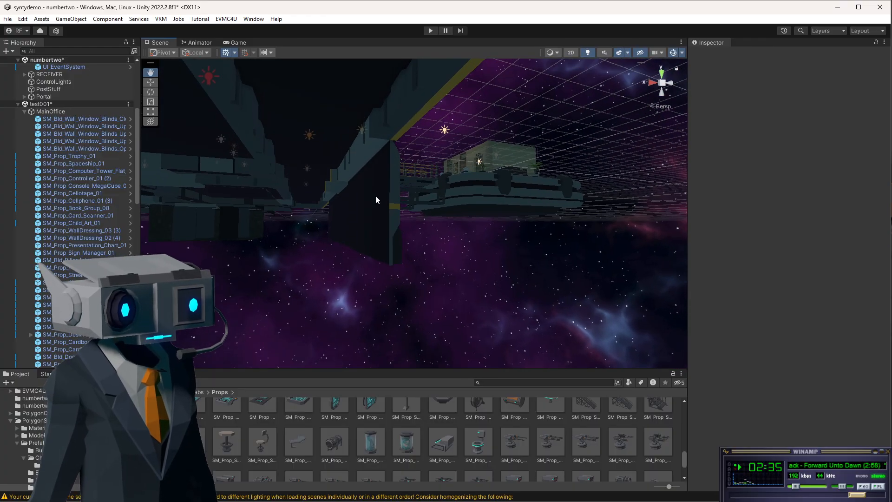
pyautogui.keyDown('alt'); pyautogui.moveTo(423, 231); pyautogui.dragTo(244, 233); pyautogui.keyUp('alt')
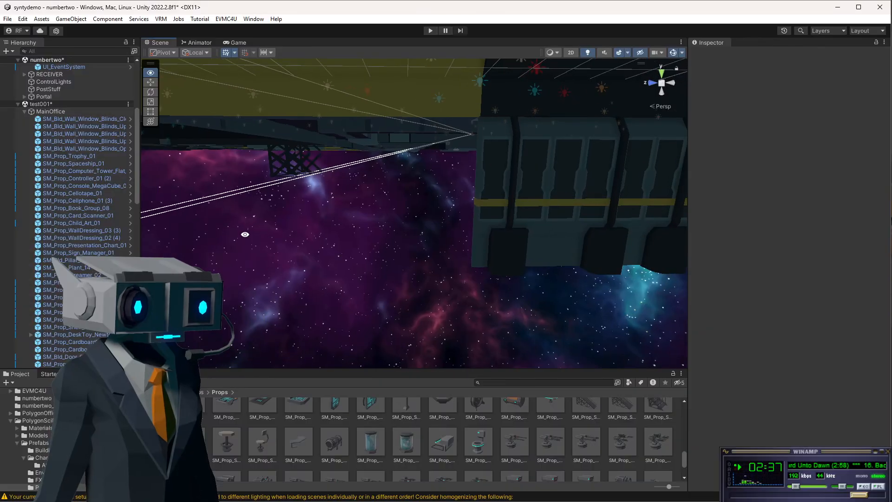
pyautogui.moveTo(490, 192); pyautogui.dragTo(296, 292, button='middle')
pyautogui.moveTo(376, 260); pyautogui.dragTo(283, 372, button='middle')
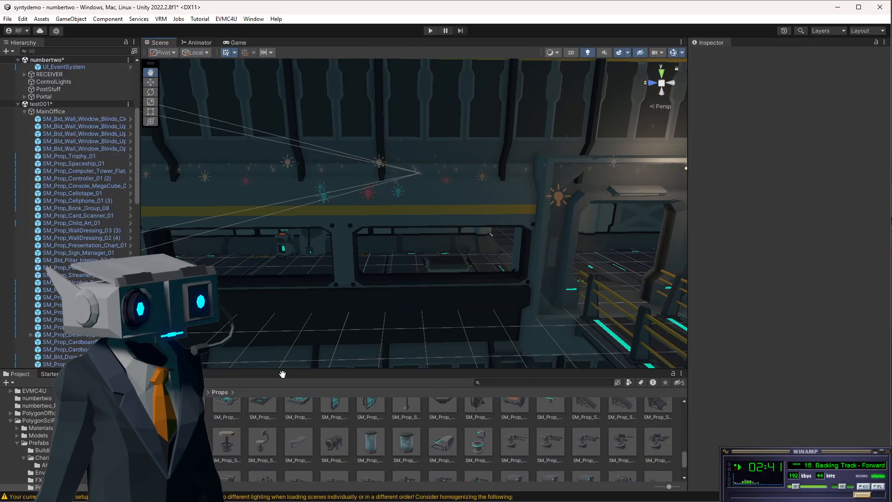
pyautogui.moveTo(516, 132); pyautogui.dragTo(364, 339, button='middle')
pyautogui.keyDown('alt'); pyautogui.moveTo(409, 223); pyautogui.dragTo(544, 304); pyautogui.keyUp('alt')
pyautogui.scroll(3, 559, 184)
pyautogui.moveTo(559, 184); pyautogui.dragTo(390, 275, button='middle')
pyautogui.scroll(-4, 391, 275)
pyautogui.keyDown('alt'); pyautogui.moveTo(623, 274); pyautogui.dragTo(409, 295); pyautogui.keyUp('alt')
pyautogui.moveTo(609, 206); pyautogui.dragTo(472, 249, button='middle')
pyautogui.scroll(5, 448, 250)
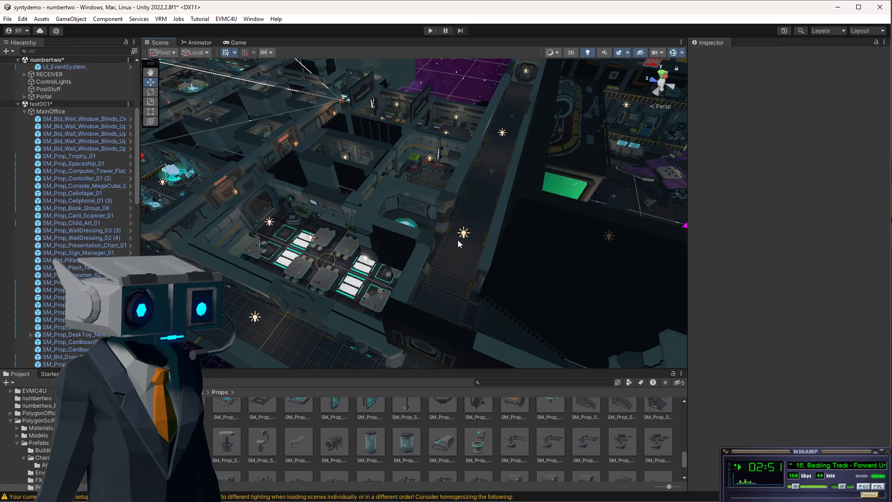
# Zoom in on a point light beside the hologram pedestal and orbit around it to inspect the lighting.
pyautogui.scroll(2, 456, 239)
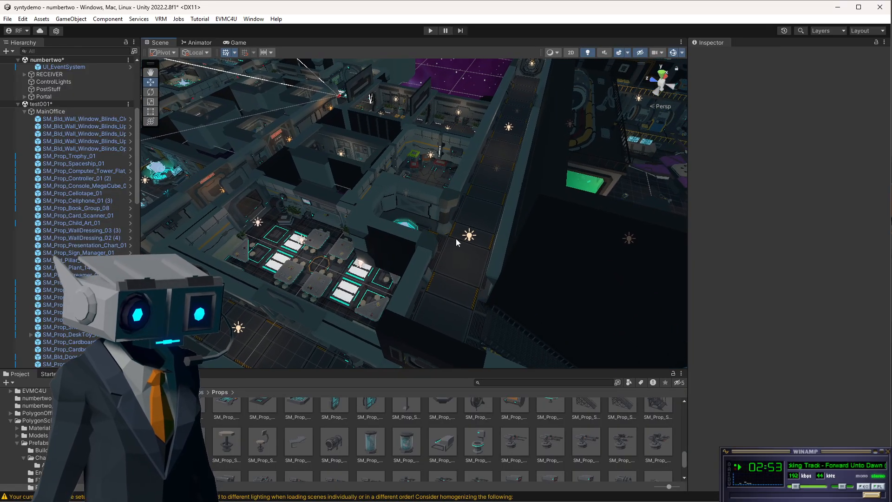
pyautogui.click(470, 236)
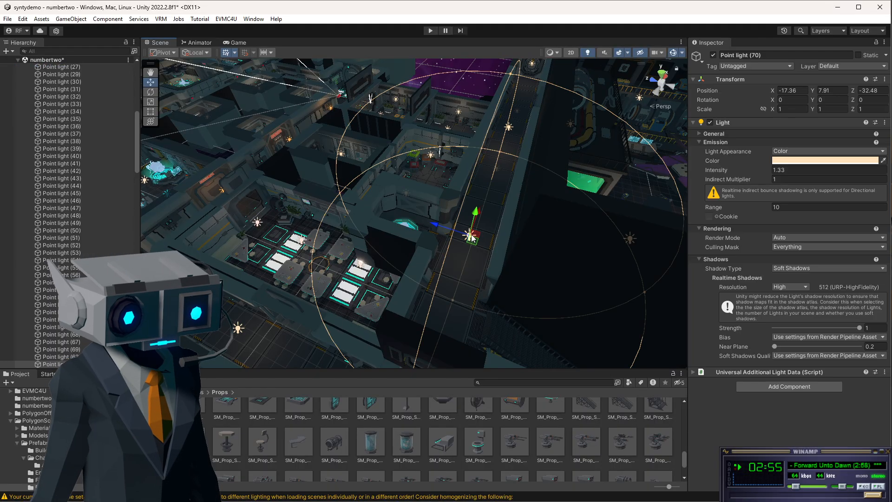
pyautogui.press('f')
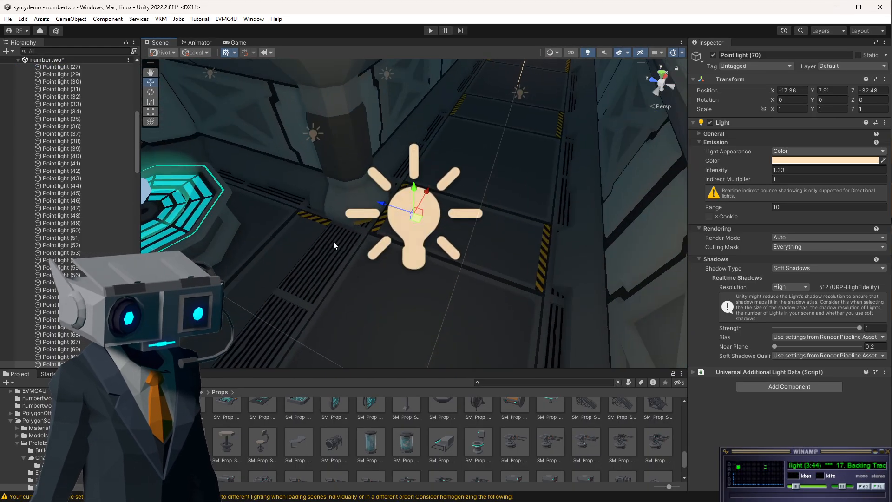
pyautogui.keyDown('alt'); pyautogui.moveTo(254, 231); pyautogui.dragTo(181, 167); pyautogui.keyUp('alt')
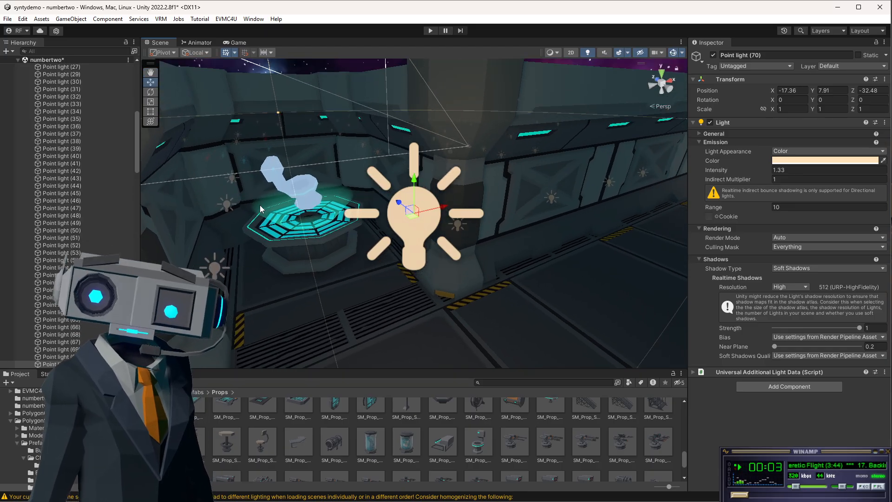
pyautogui.keyDown('alt'); pyautogui.moveTo(320, 189); pyautogui.dragTo(447, 234); pyautogui.keyUp('alt')
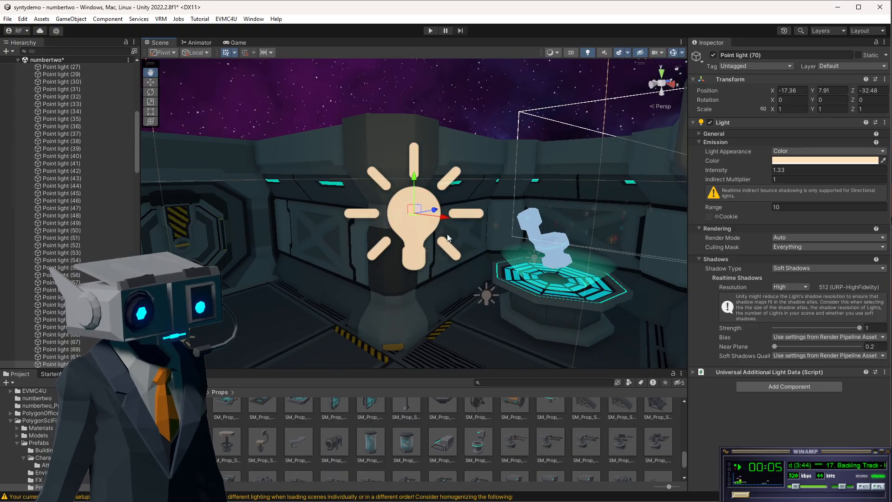
pyautogui.scroll(5, 597, 252)
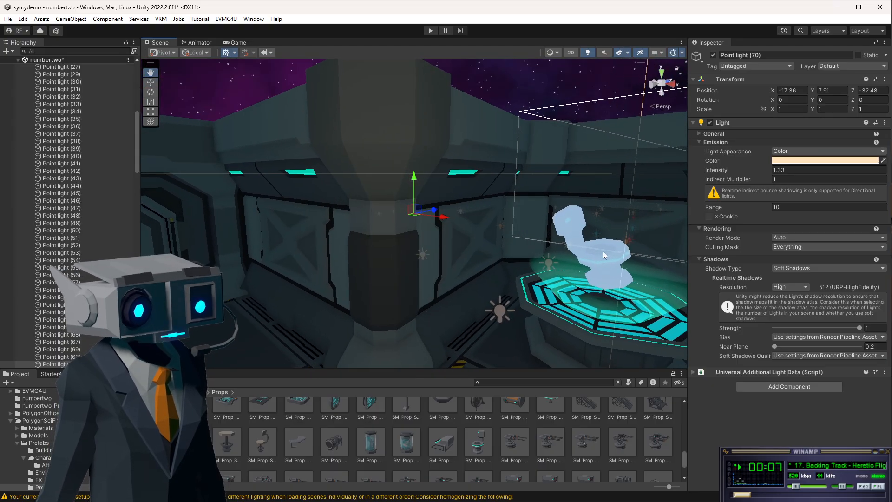
pyautogui.moveTo(603, 251); pyautogui.dragTo(411, 312, button='middle')
pyautogui.click(367, 231)
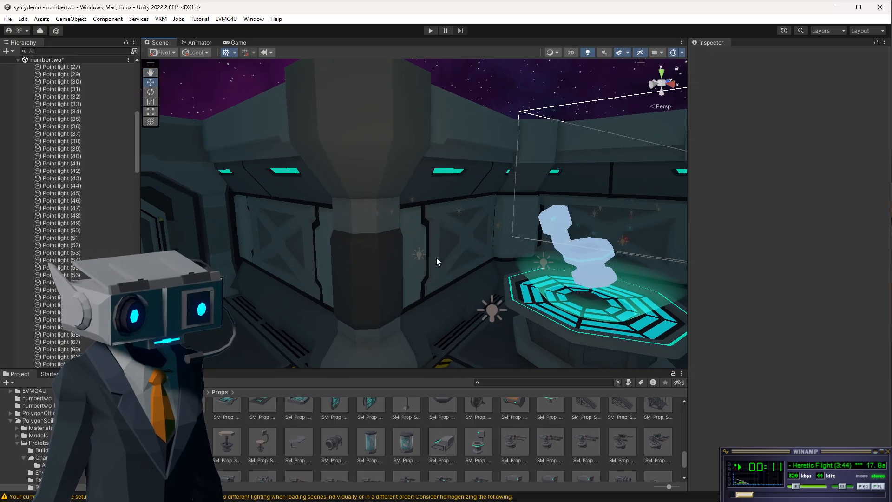
# Focus on the light ray effect above the hologram pedestal and fly around the surrounding corridors.
pyautogui.click(583, 316)
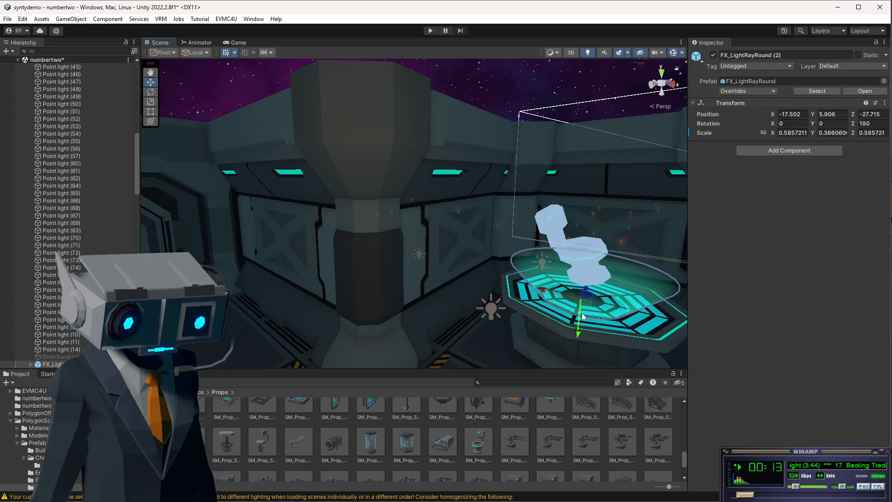
pyautogui.press('f')
pyautogui.keyDown('alt'); pyautogui.moveTo(450, 195); pyautogui.dragTo(433, 277); pyautogui.keyUp('alt')
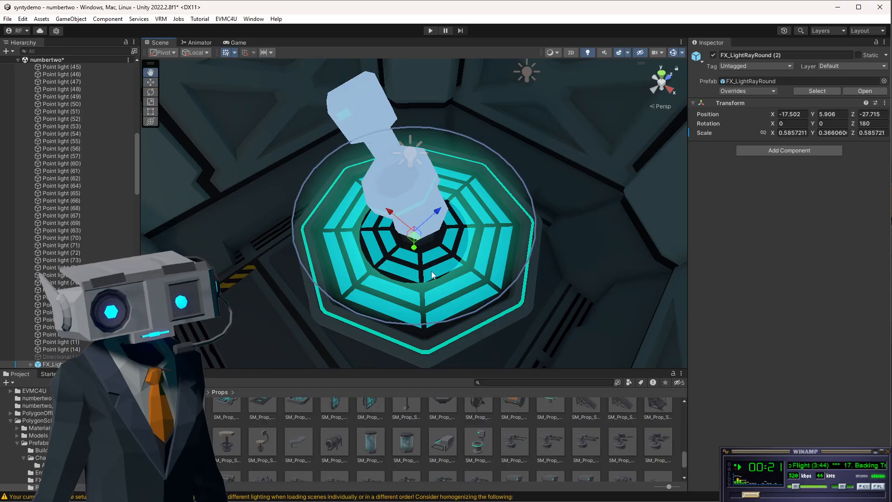
pyautogui.keyDown('alt'); pyautogui.moveTo(432, 272); pyautogui.dragTo(532, 237); pyautogui.keyUp('alt')
pyautogui.scroll(-5, 535, 237)
pyautogui.scroll(-4, 540, 248)
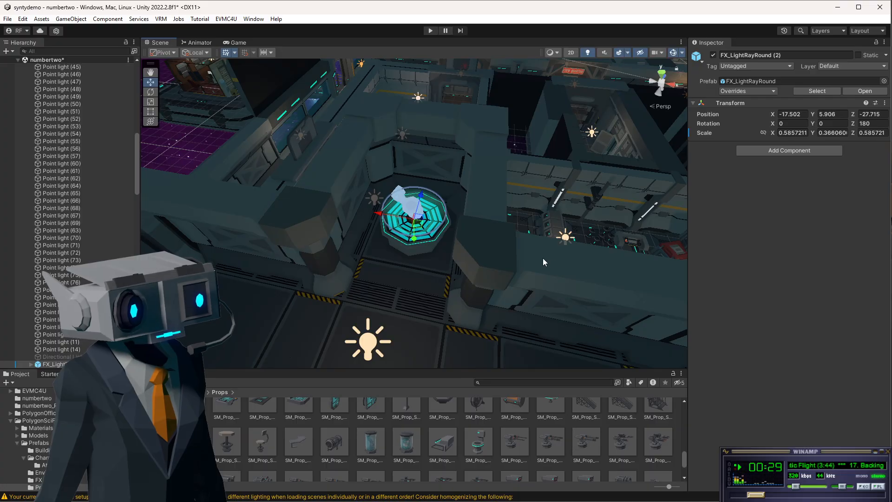
pyautogui.scroll(3, 486, 271)
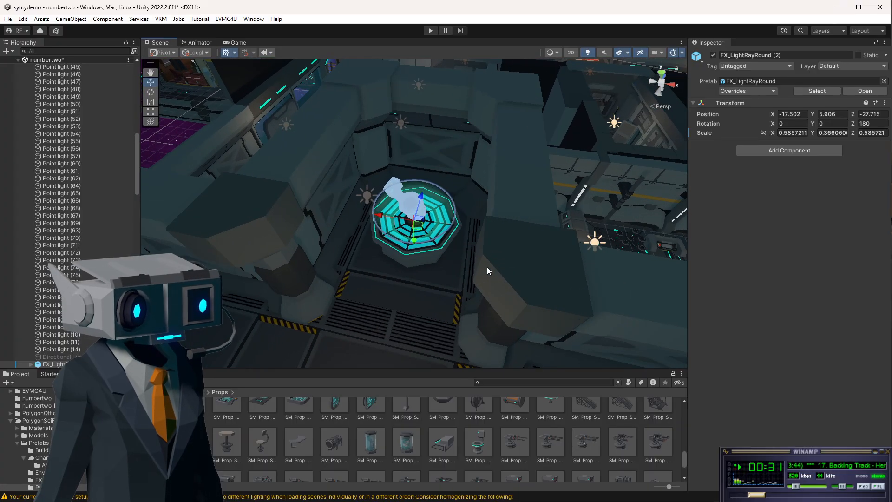
pyautogui.moveTo(629, 269); pyautogui.dragTo(186, 132, button='middle')
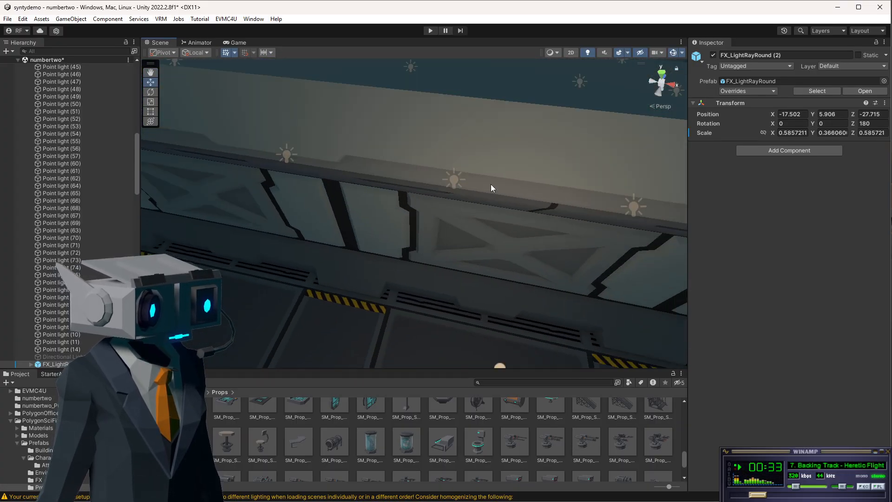
pyautogui.scroll(-5, 497, 210)
pyautogui.moveTo(667, 229); pyautogui.dragTo(360, 221, button='middle')
pyautogui.keyDown('alt'); pyautogui.moveTo(392, 255); pyautogui.dragTo(184, 191); pyautogui.keyUp('alt')
# Undo an accidental upward move of the selected lift shaft.
pyautogui.click(346, 222)
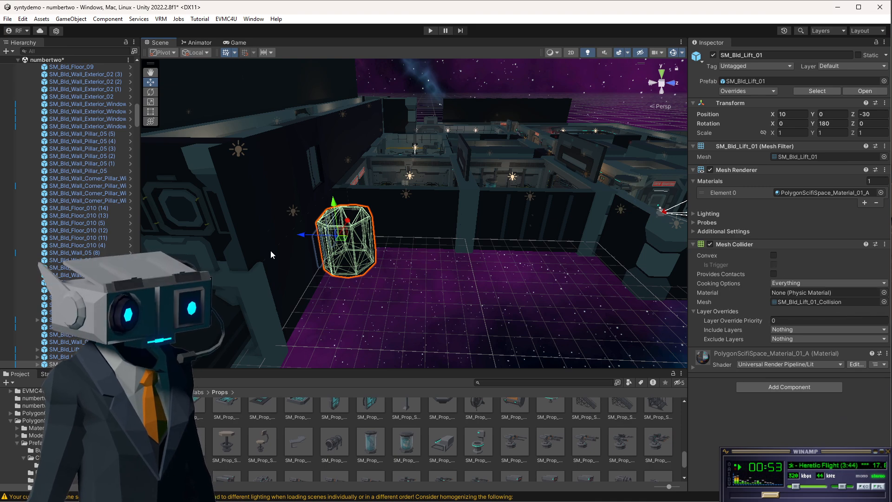
pyautogui.keyDown('alt'); pyautogui.moveTo(270, 250); pyautogui.dragTo(334, 279); pyautogui.keyUp('alt')
pyautogui.moveTo(301, 239); pyautogui.dragTo(425, 191)
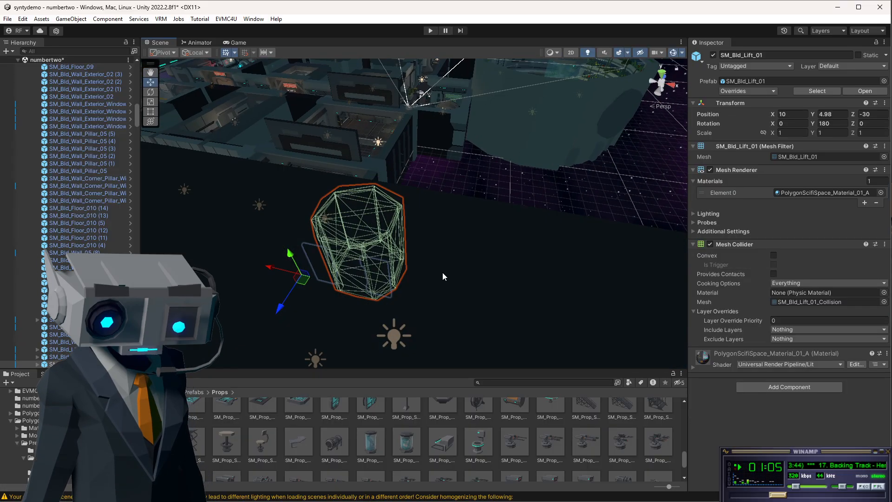
pyautogui.hotkey('ctrl', 'z')
pyautogui.hotkey('ctrl', 'z')
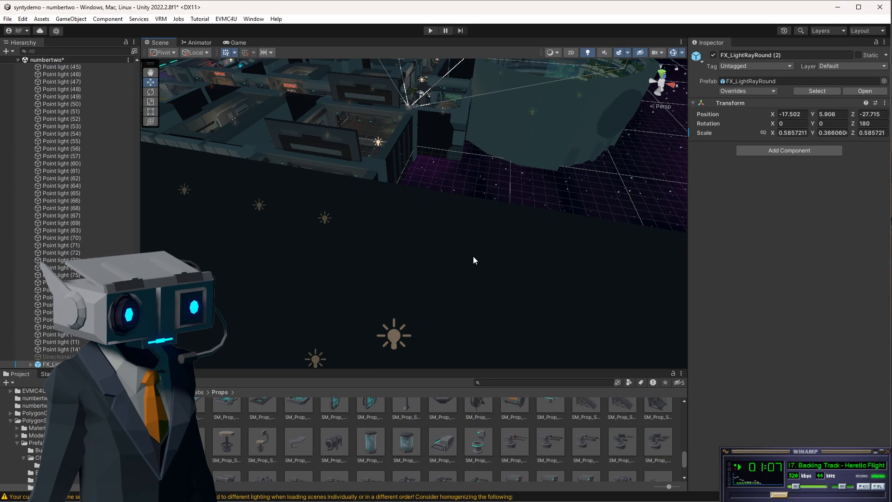
# Fly the scene view into the ship control room with the consoles and green windows.
pyautogui.scroll(-5, 424, 200)
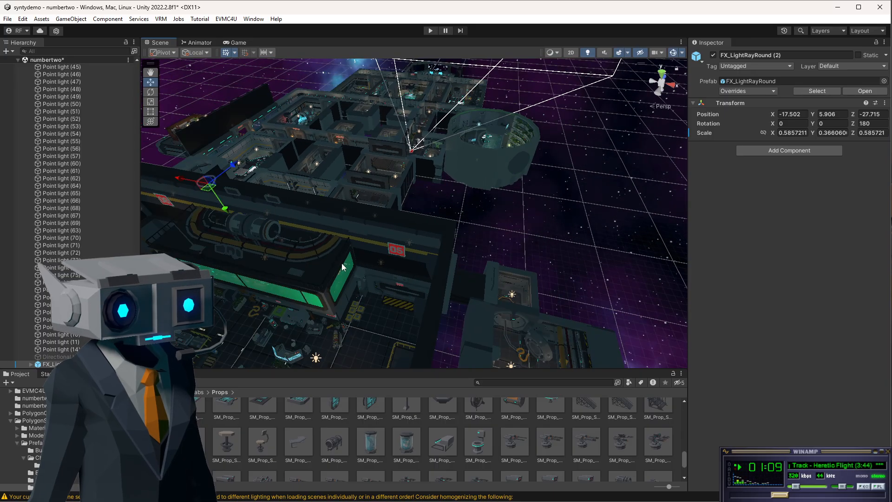
pyautogui.keyDown('alt'); pyautogui.moveTo(342, 267); pyautogui.dragTo(531, 175); pyautogui.keyUp('alt')
pyautogui.scroll(3, 512, 226)
pyautogui.scroll(-1, 511, 226)
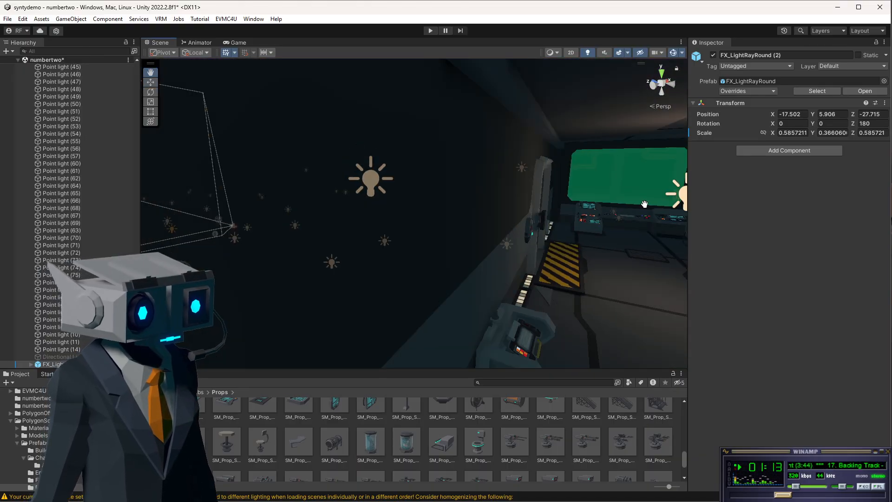
pyautogui.moveTo(644, 204); pyautogui.dragTo(598, 195, button='middle')
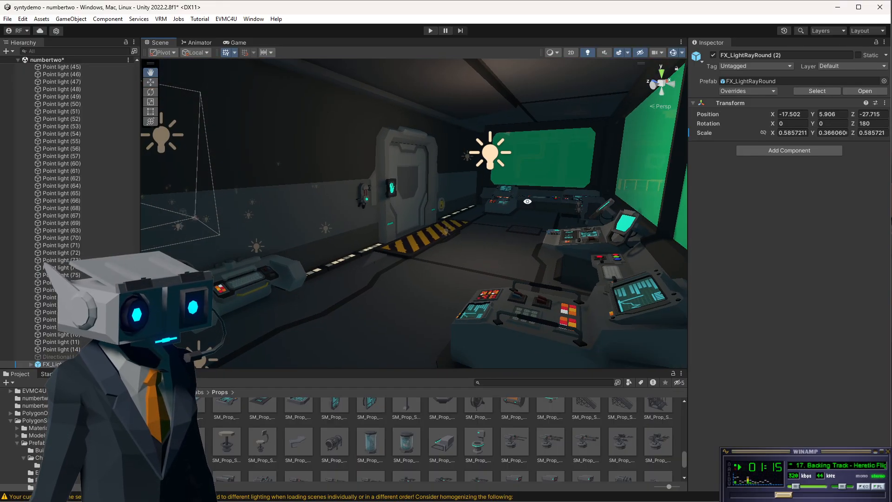
pyautogui.moveTo(528, 201)
pyautogui.keyDown('alt'); pyautogui.mouseDown()
pyautogui.moveTo(566, 194)
pyautogui.moveTo(526, 202)
pyautogui.mouseUp(); pyautogui.keyUp('alt')
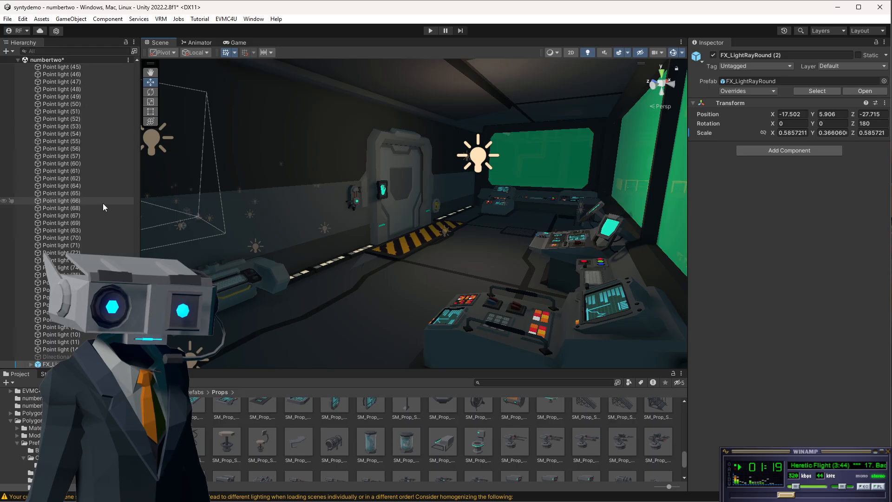
pyautogui.scroll(15, 102, 203)
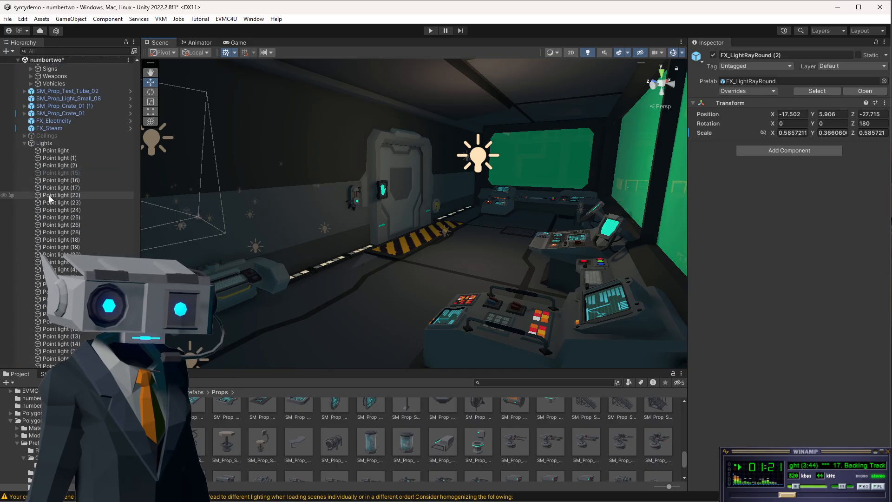
# Collapse the Lights and Buildings groups in the scene hierarchy.
pyautogui.click(24, 143)
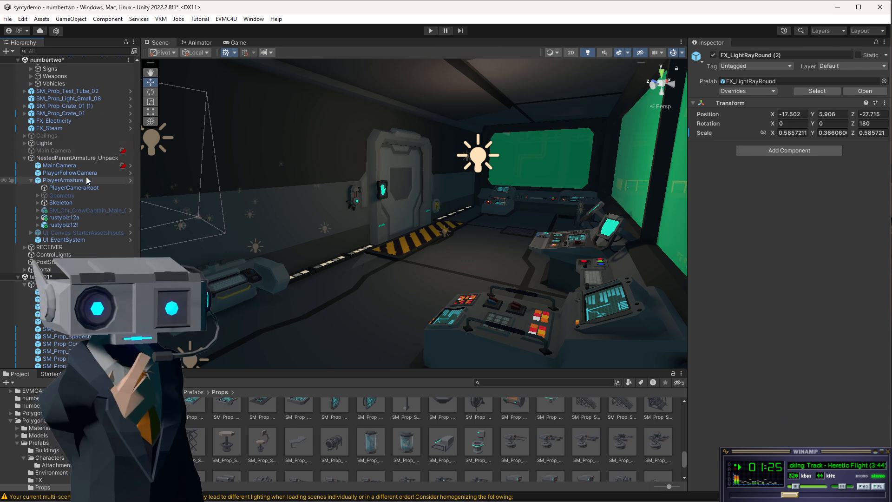
pyautogui.scroll(-10, 86, 177)
pyautogui.scroll(-10, 83, 177)
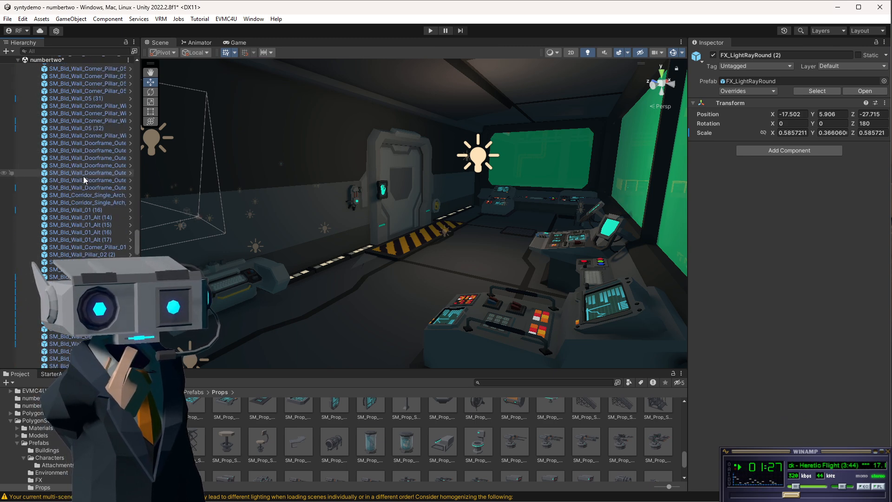
pyautogui.moveTo(140, 196); pyautogui.dragTo(138, 135)
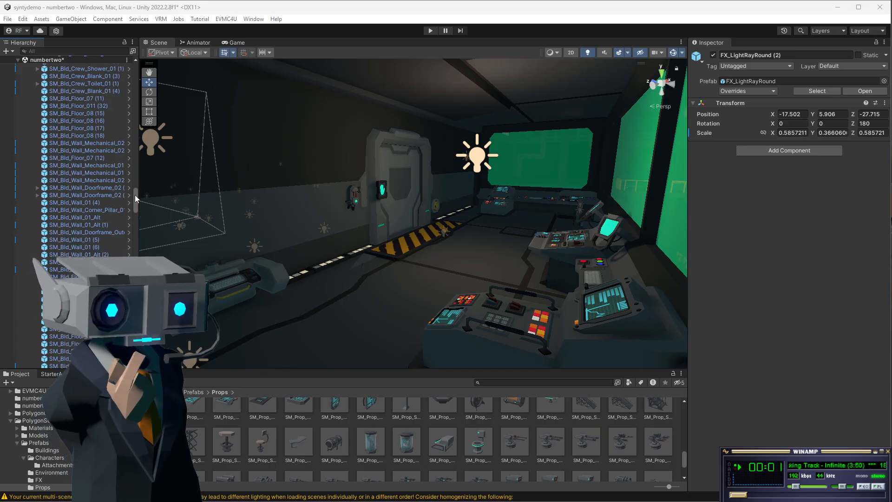
pyautogui.moveTo(136, 202); pyautogui.dragTo(130, 68)
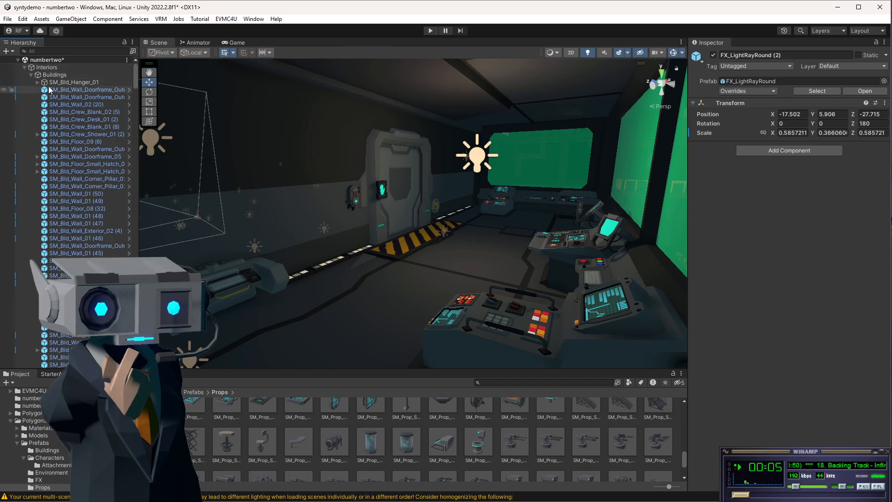
pyautogui.click(30, 75)
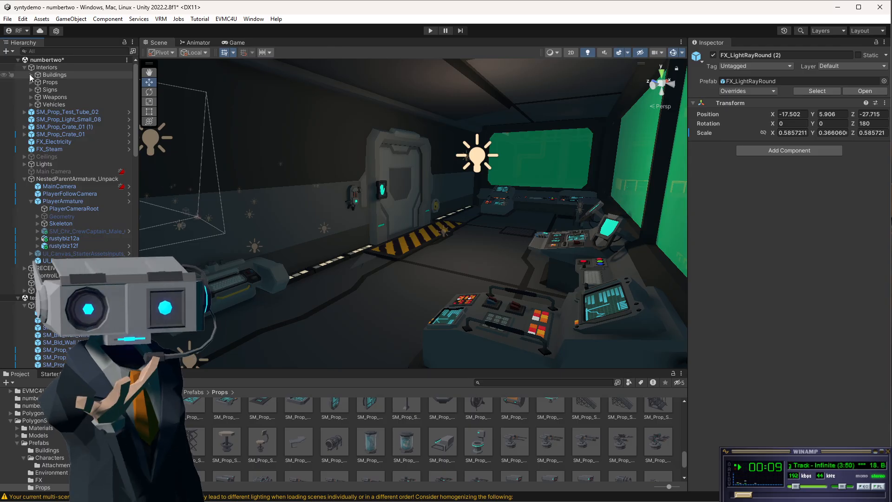
# Switch the magenta fighter ship's material shader in the hangar to Universal Render Pipeline/Lit.
pyautogui.scroll(-4, 462, 251)
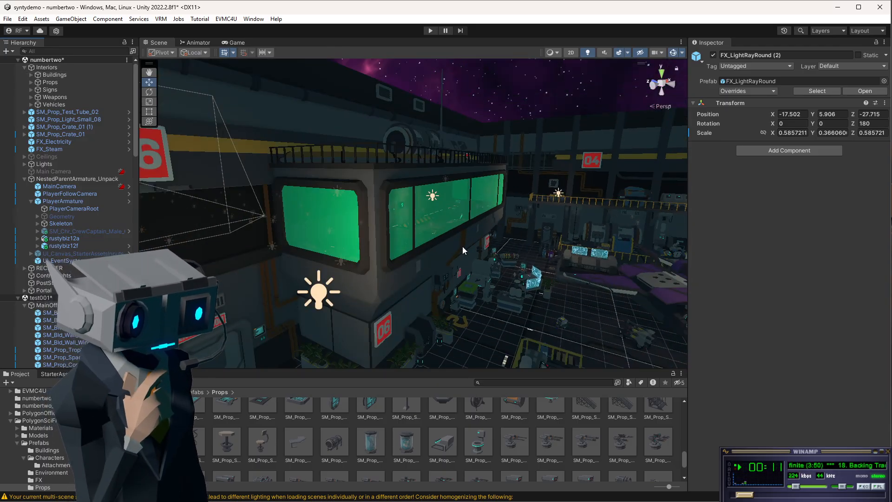
pyautogui.scroll(-1, 463, 247)
pyautogui.scroll(1, 463, 247)
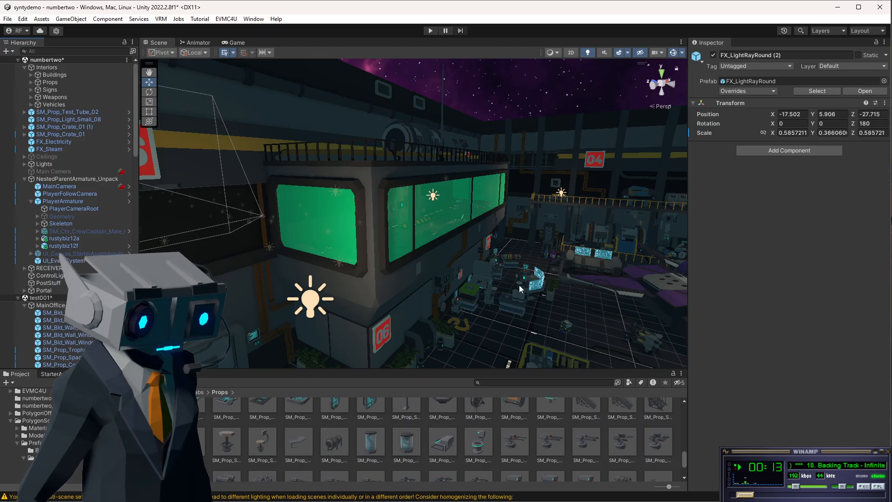
pyautogui.keyDown('alt'); pyautogui.moveTo(520, 286); pyautogui.dragTo(556, 289); pyautogui.keyUp('alt')
pyautogui.moveTo(556, 288); pyautogui.dragTo(485, 243, button='middle')
pyautogui.keyDown('alt'); pyautogui.moveTo(442, 247); pyautogui.dragTo(580, 285); pyautogui.keyUp('alt')
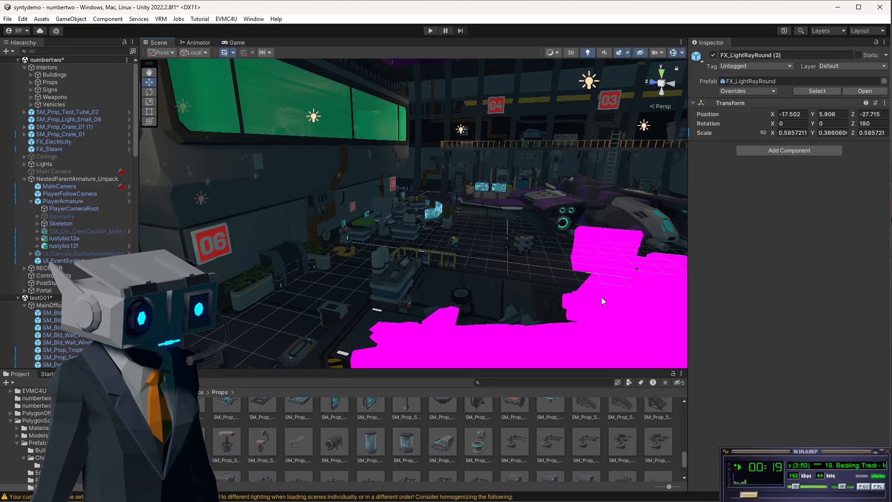
pyautogui.click(601, 297)
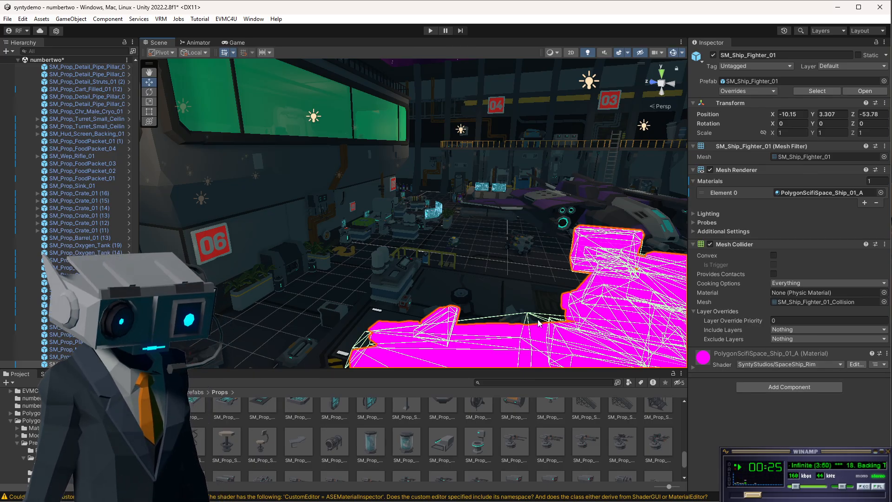
pyautogui.press('f')
pyautogui.keyDown('alt'); pyautogui.moveTo(414, 225); pyautogui.dragTo(514, 281); pyautogui.keyUp('alt')
pyautogui.scroll(5, 514, 282)
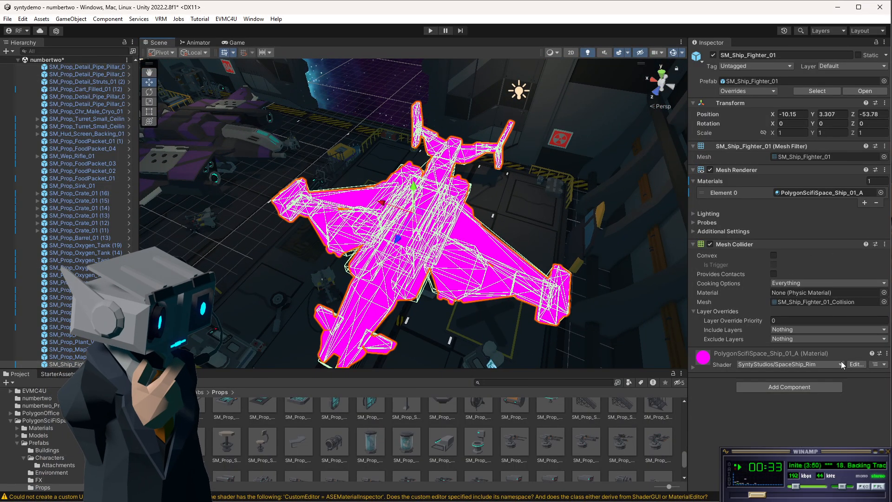
pyautogui.click(841, 364)
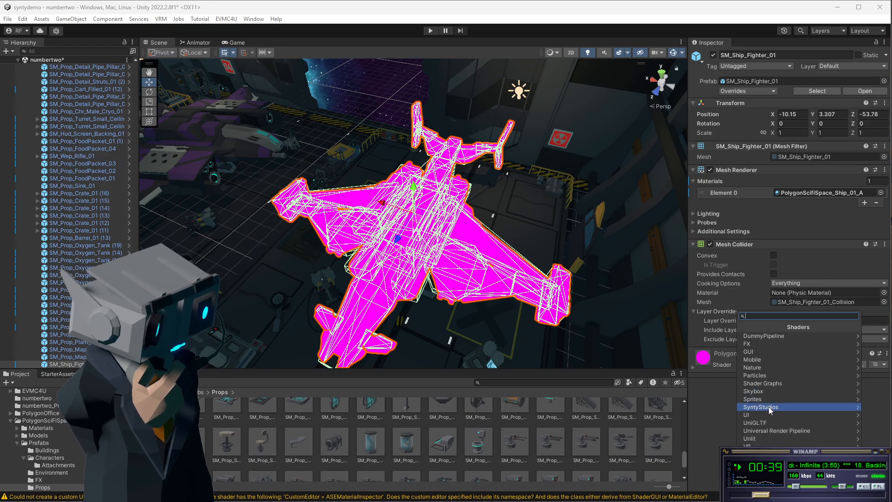
pyautogui.click(790, 431)
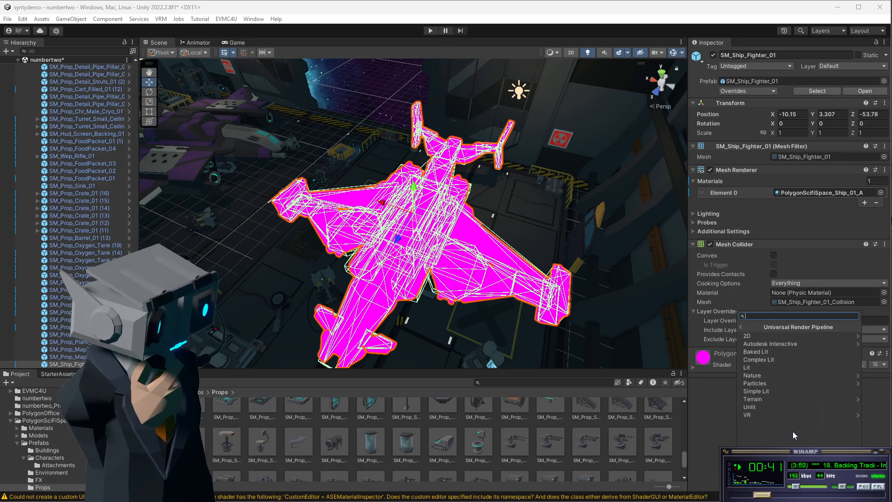
pyautogui.click(764, 368)
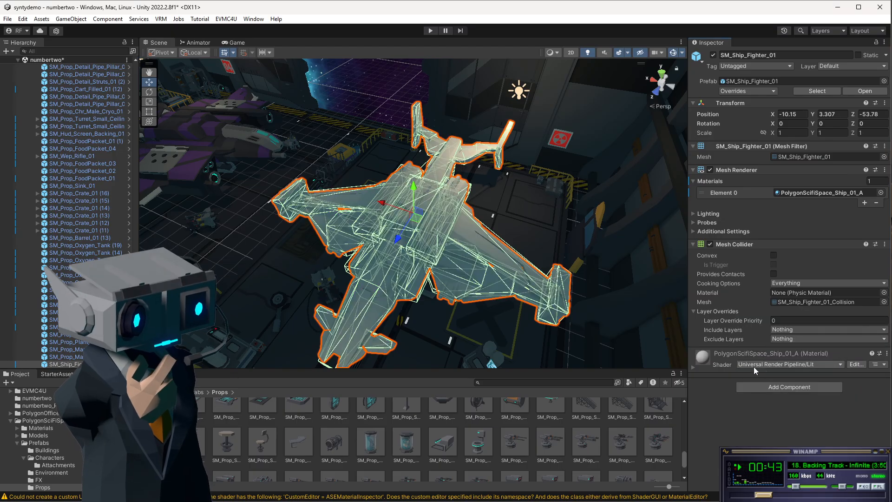
pyautogui.click(365, 106)
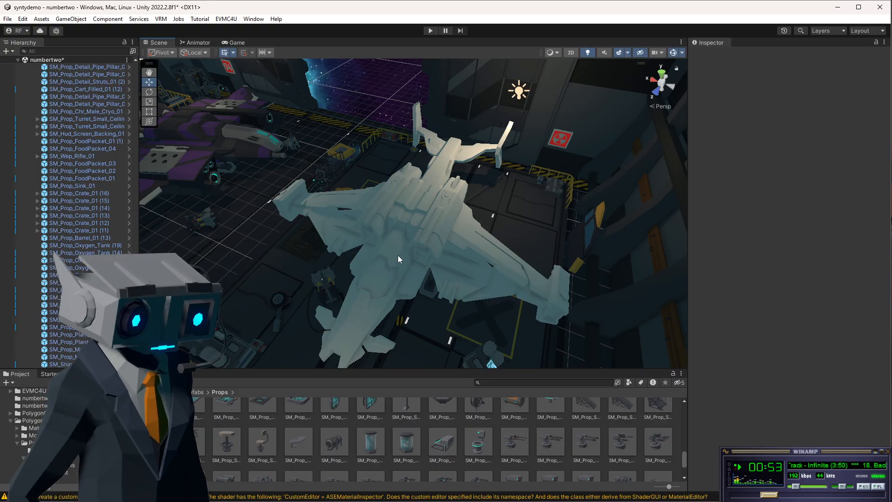
pyautogui.keyDown('alt'); pyautogui.moveTo(384, 254); pyautogui.dragTo(530, 139); pyautogui.keyUp('alt')
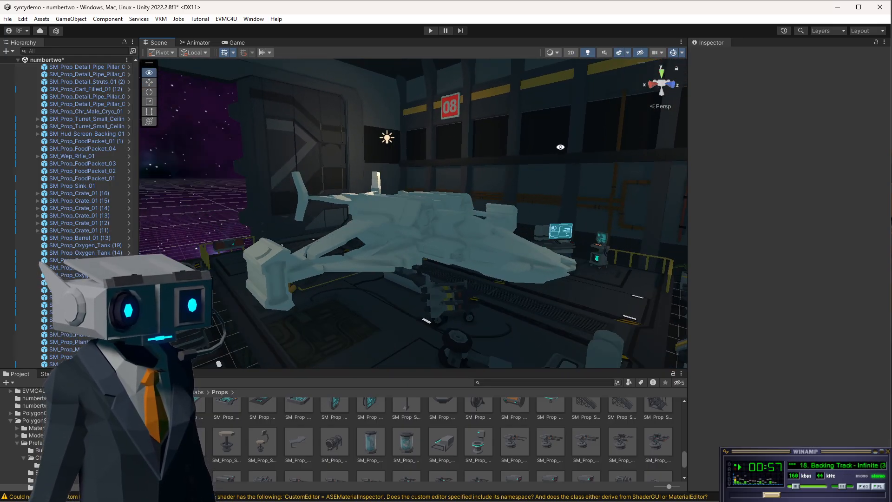
# Save the current scene.
pyautogui.scroll(3, 470, 239)
pyautogui.scroll(-3, 467, 240)
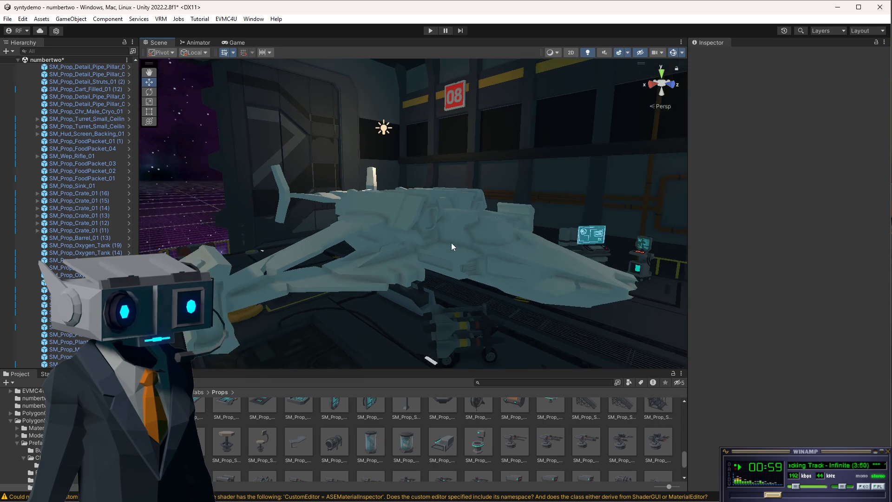
pyautogui.keyDown('alt'); pyautogui.moveTo(451, 243); pyautogui.dragTo(357, 251); pyautogui.keyUp('alt')
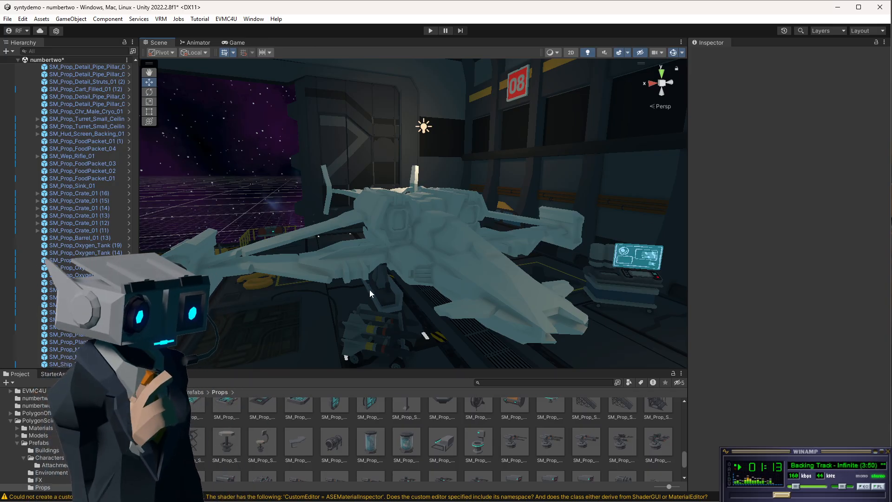
pyautogui.scroll(-5, 373, 289)
pyautogui.scroll(5, 392, 290)
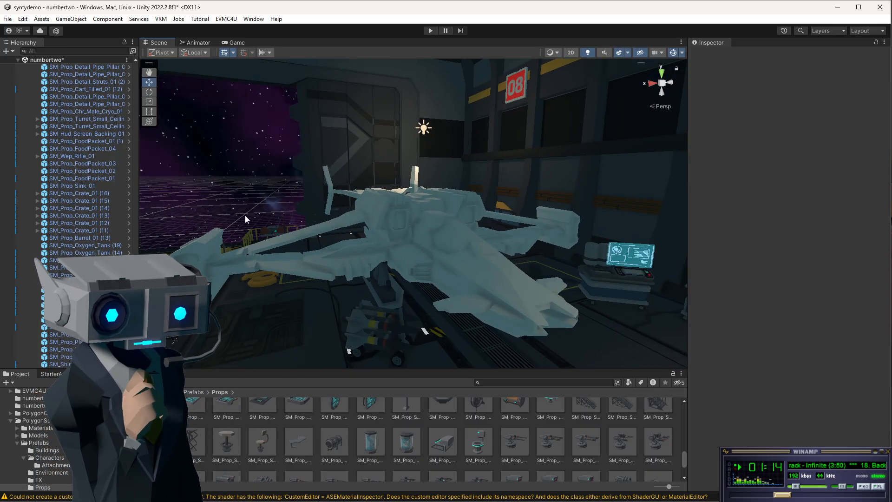
pyautogui.click(8, 19)
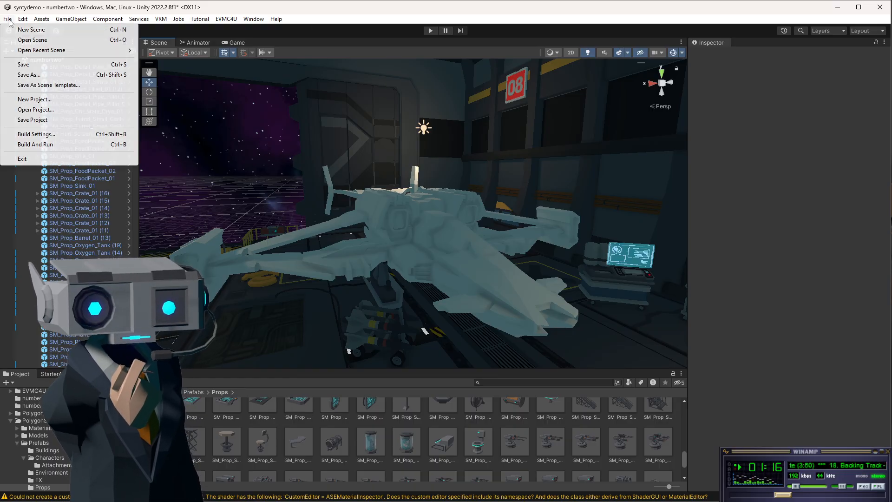
pyautogui.click(29, 67)
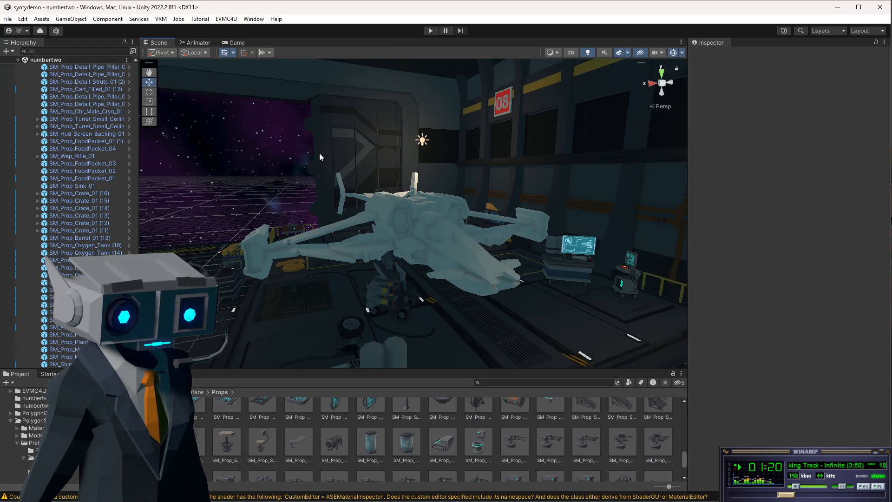
# Fly to the hangar's side wall and deactivate the SM_Bld_Door_03 door object.
pyautogui.keyDown('alt'); pyautogui.moveTo(325, 154); pyautogui.dragTo(386, 214); pyautogui.keyUp('alt')
pyautogui.scroll(-10, 375, 232)
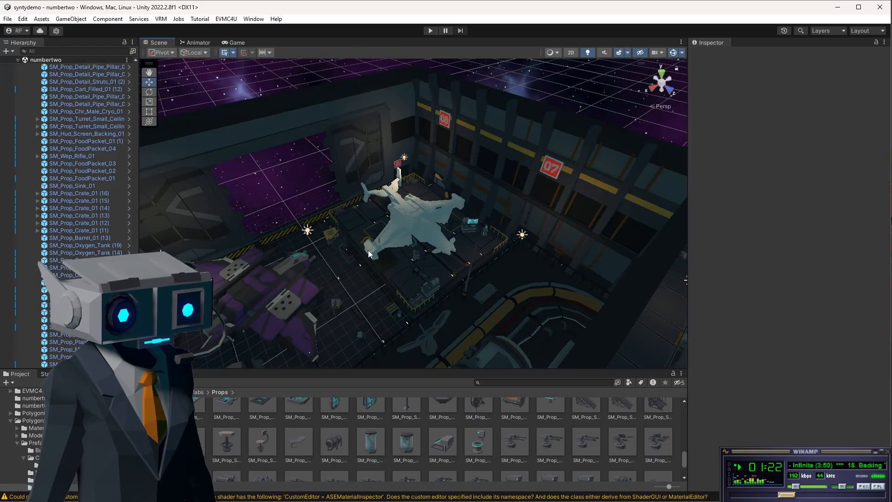
pyautogui.scroll(-5, 407, 282)
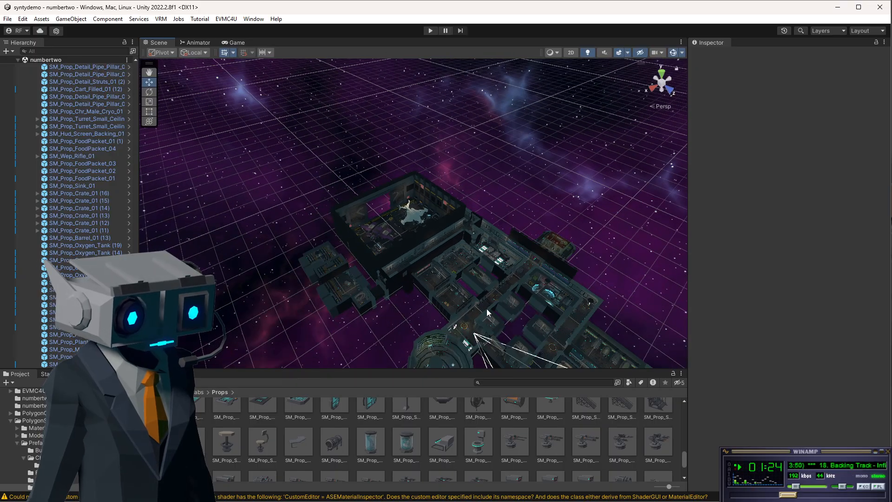
pyautogui.moveTo(487, 310); pyautogui.dragTo(416, 210, button='middle')
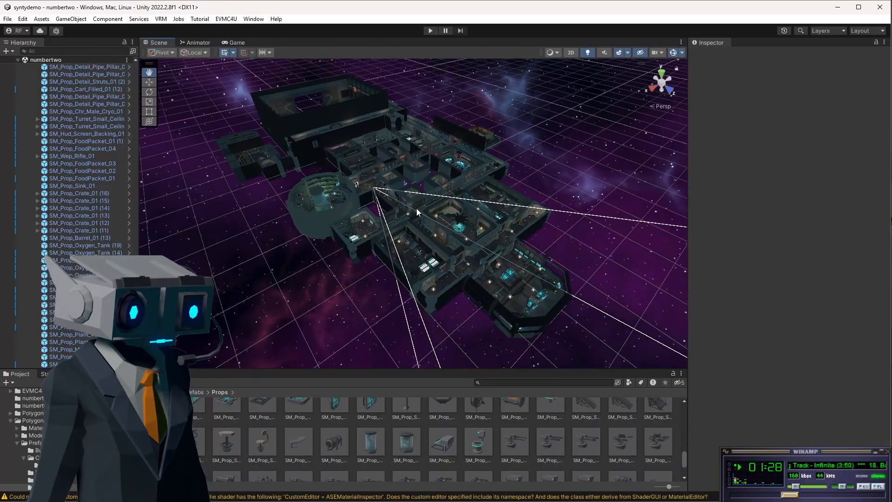
pyautogui.keyDown('alt'); pyautogui.moveTo(453, 275); pyautogui.dragTo(421, 232); pyautogui.keyUp('alt')
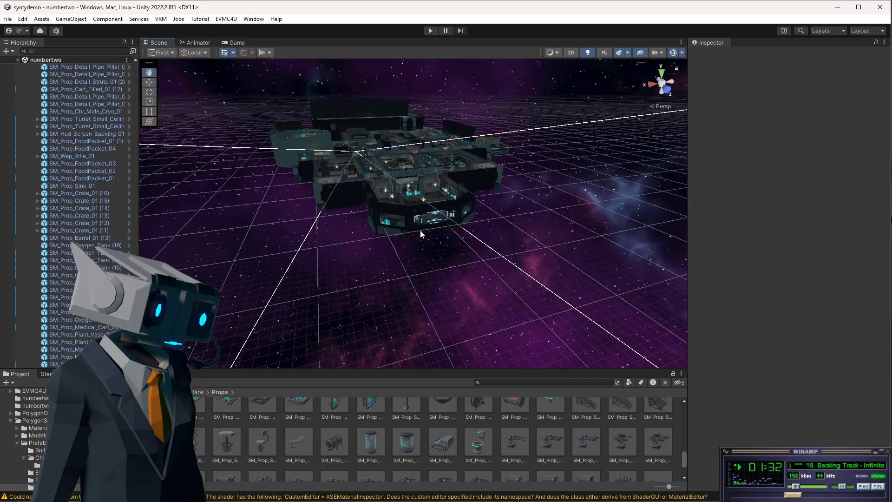
pyautogui.scroll(10, 437, 222)
pyautogui.scroll(-10, 451, 217)
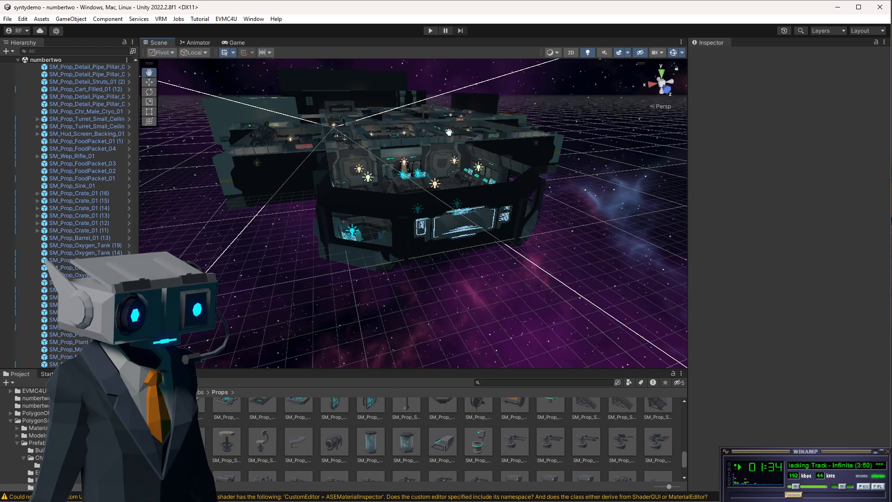
pyautogui.moveTo(449, 132); pyautogui.dragTo(552, 275, button='middle')
pyautogui.scroll(10, 463, 219)
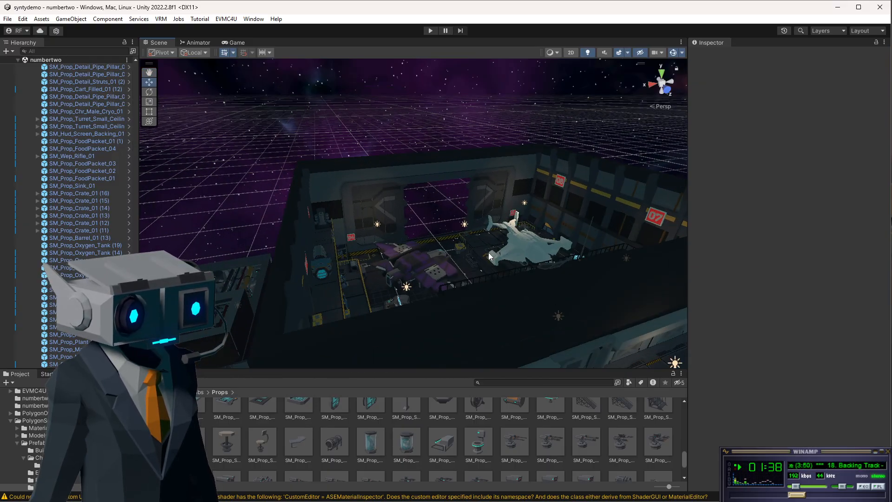
pyautogui.scroll(-1, 516, 281)
pyautogui.keyDown('alt'); pyautogui.moveTo(561, 297); pyautogui.dragTo(536, 273); pyautogui.keyUp('alt')
pyautogui.moveTo(550, 270); pyautogui.dragTo(478, 96, button='middle')
pyautogui.click(623, 299)
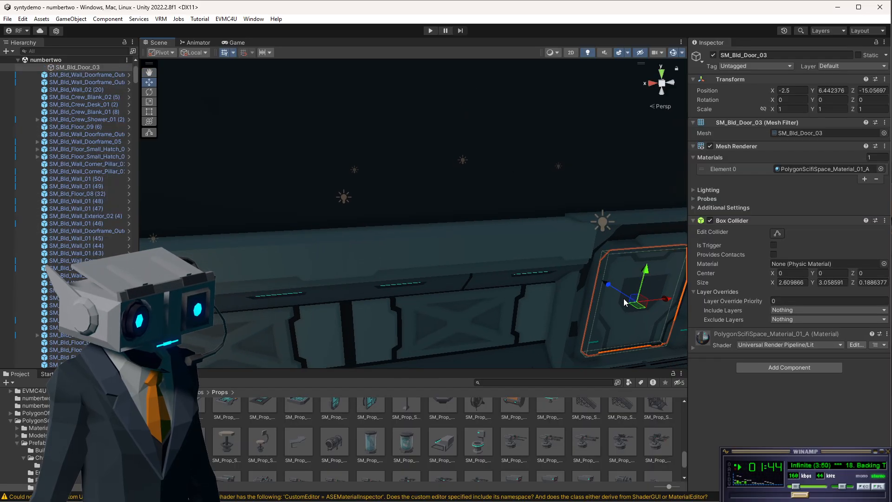
pyautogui.click(713, 55)
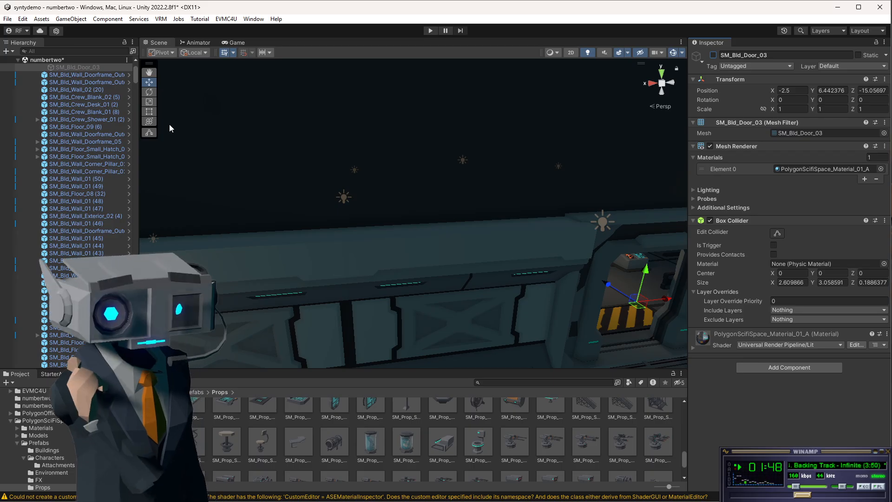
# Enter Play mode to test the scene.
pyautogui.click(430, 31)
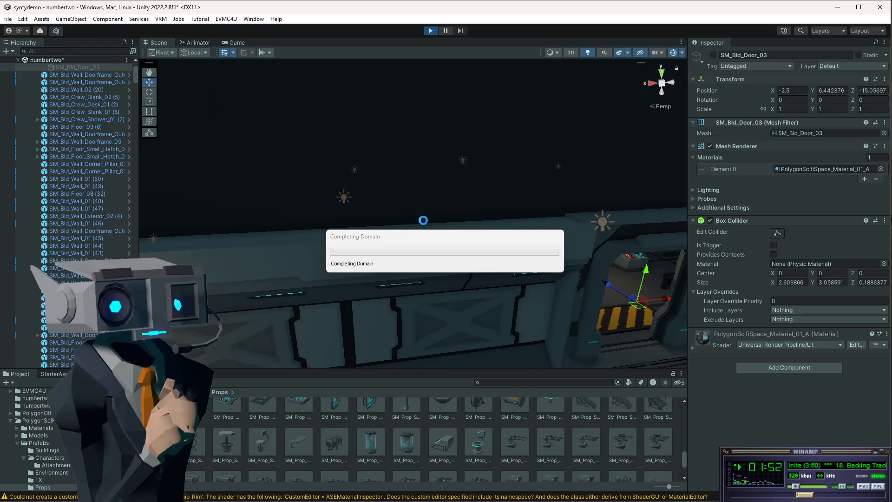
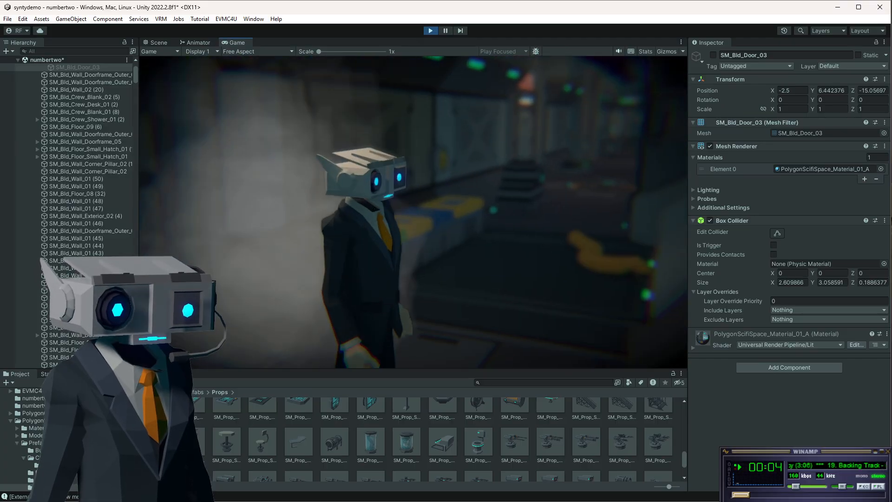
# Walk the player character through the station corridors and rooms in Play mode to test the scene.
pyautogui.press('w')
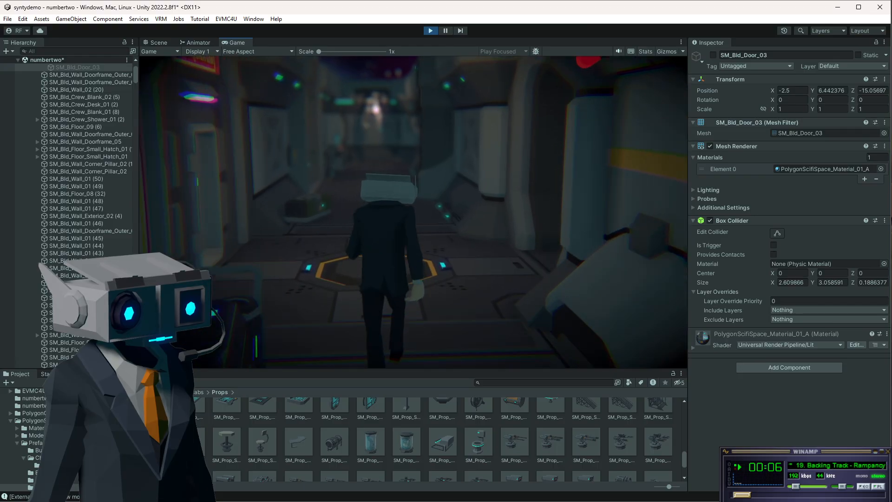
pyautogui.press('w')
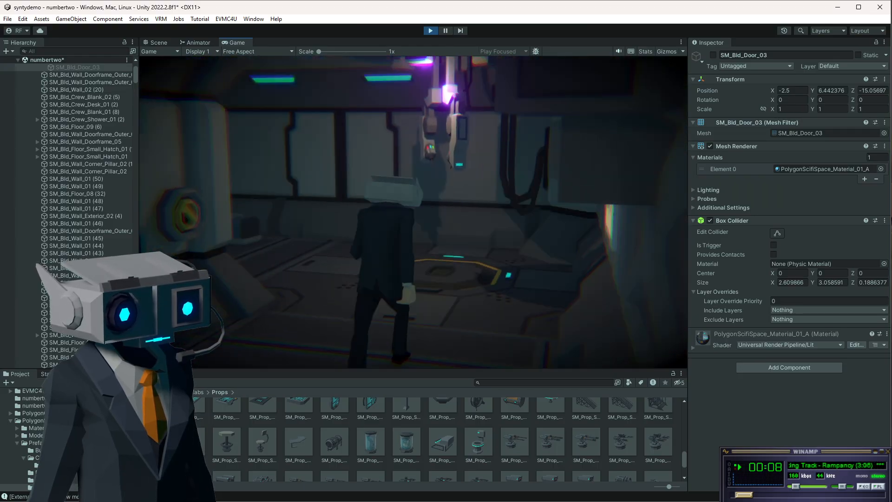
pyautogui.press('w')
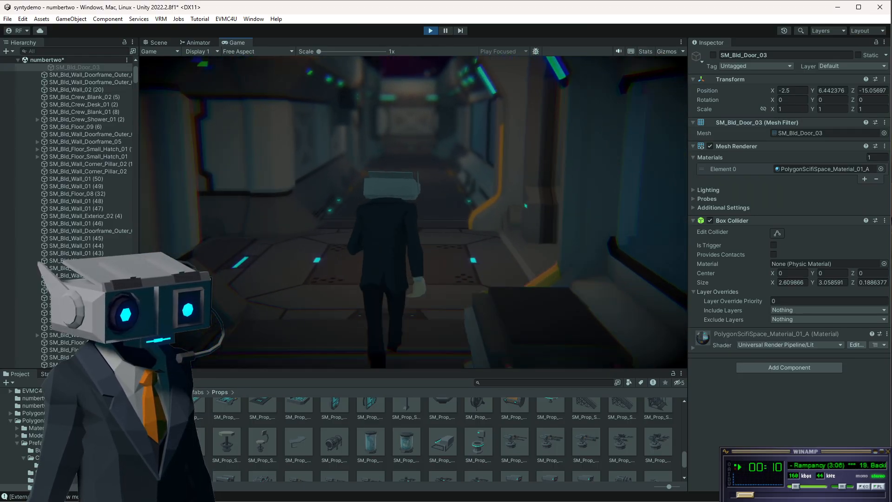
pyautogui.press('w')
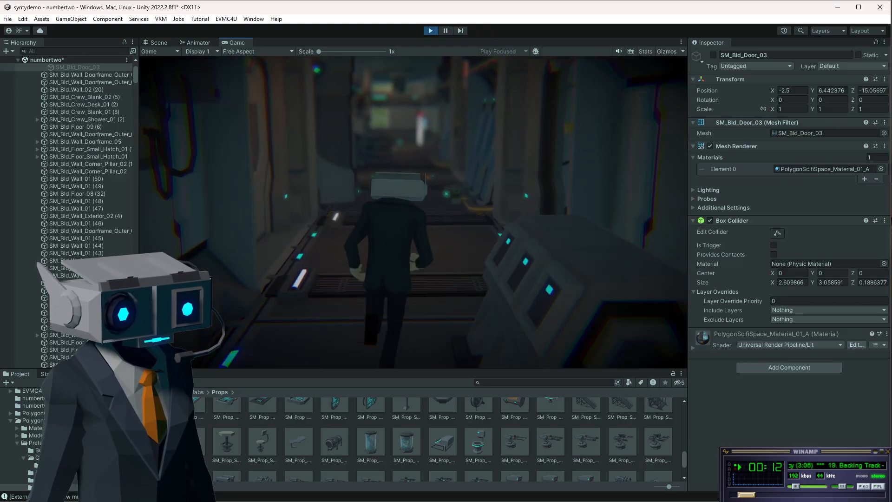
pyautogui.press('w')
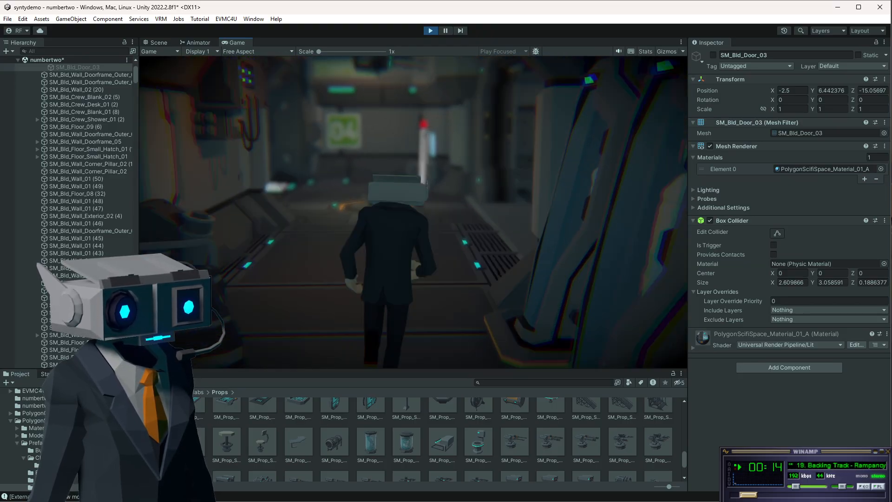
pyautogui.press('w')
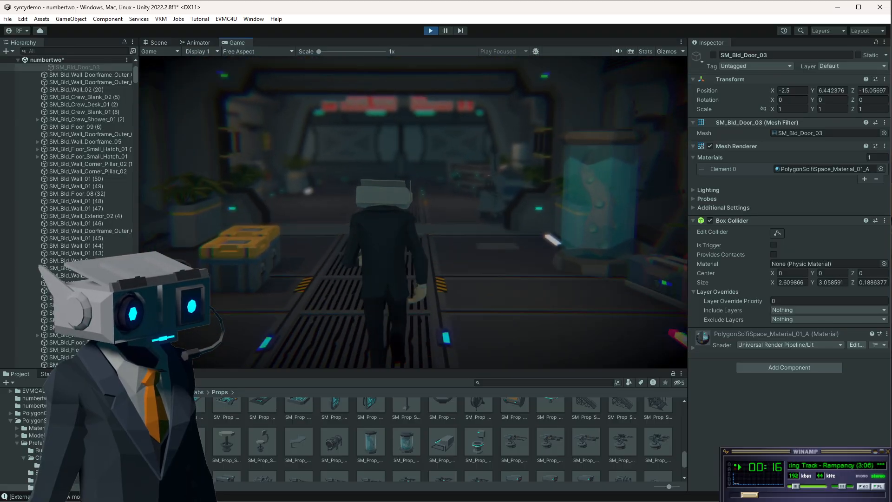
pyautogui.press('w')
pyautogui.press('s')
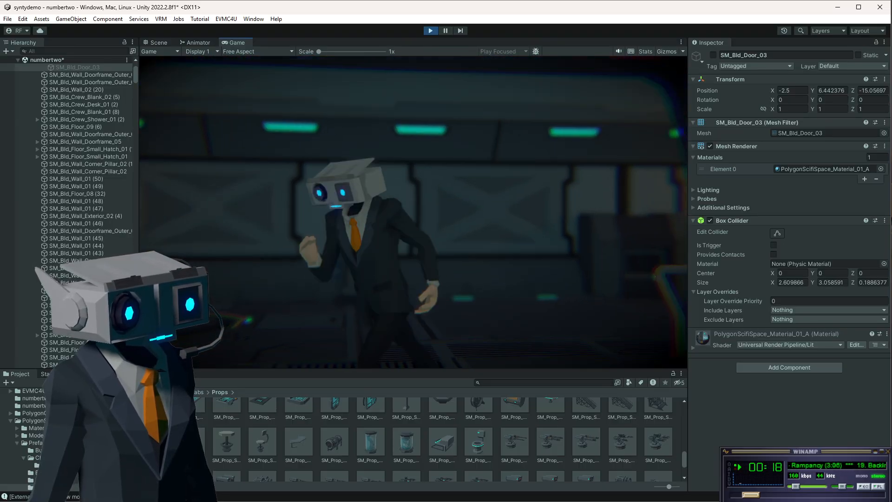
pyautogui.press('d')
pyautogui.press('w')
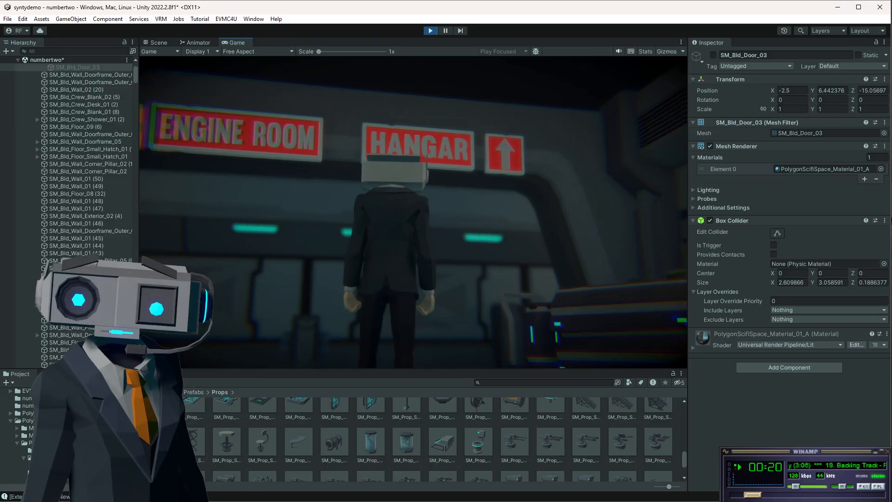
pyautogui.press('w')
pyautogui.press('w')
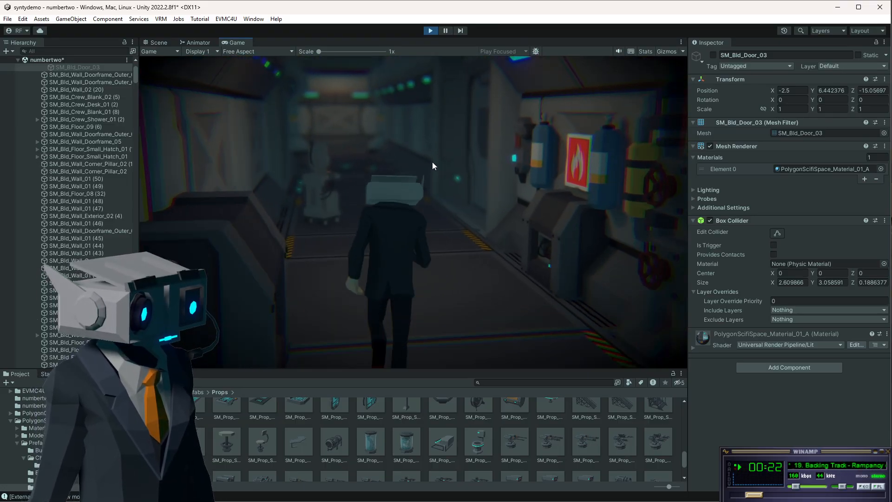
pyautogui.press('w')
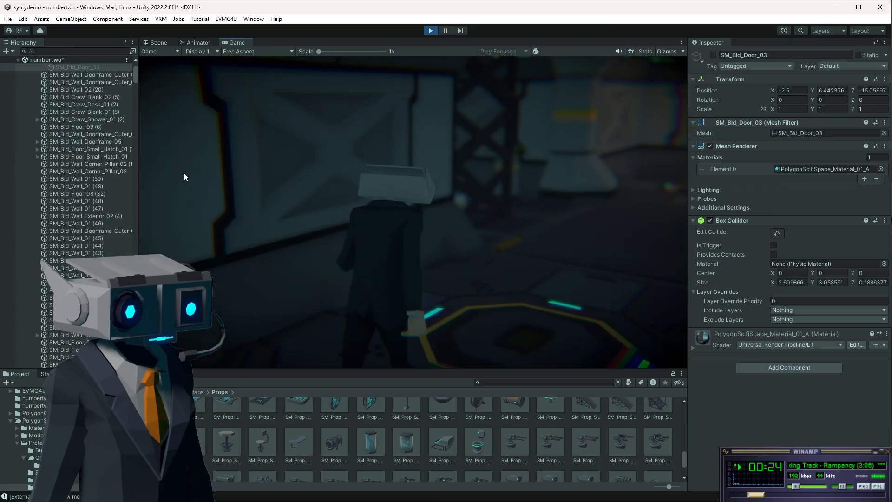
pyautogui.press('d')
pyautogui.press('w')
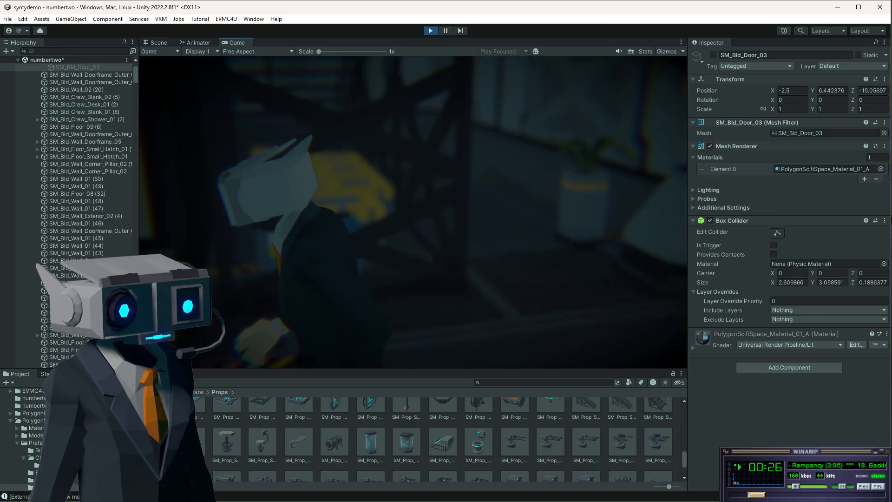
pyautogui.press('w')
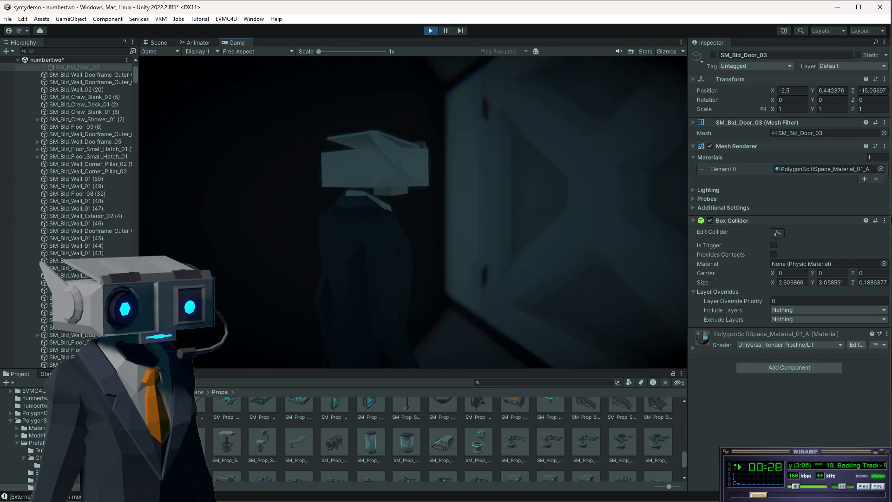
pyautogui.press('w')
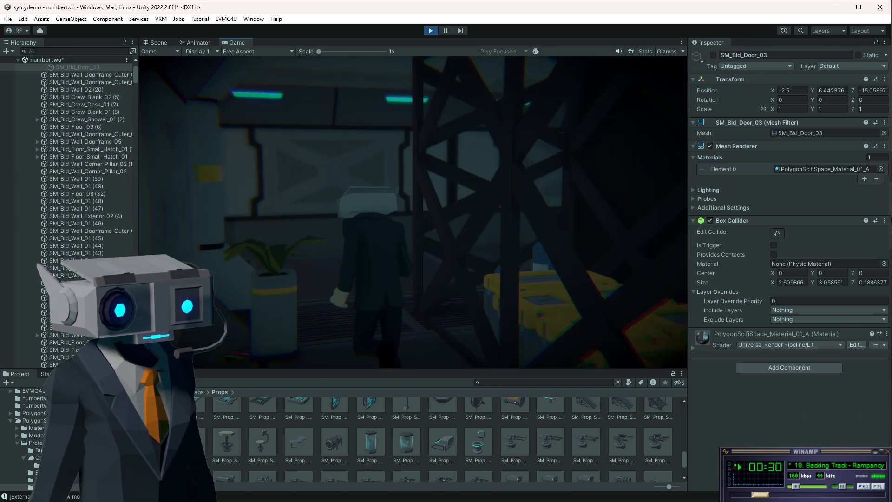
pyautogui.press('w')
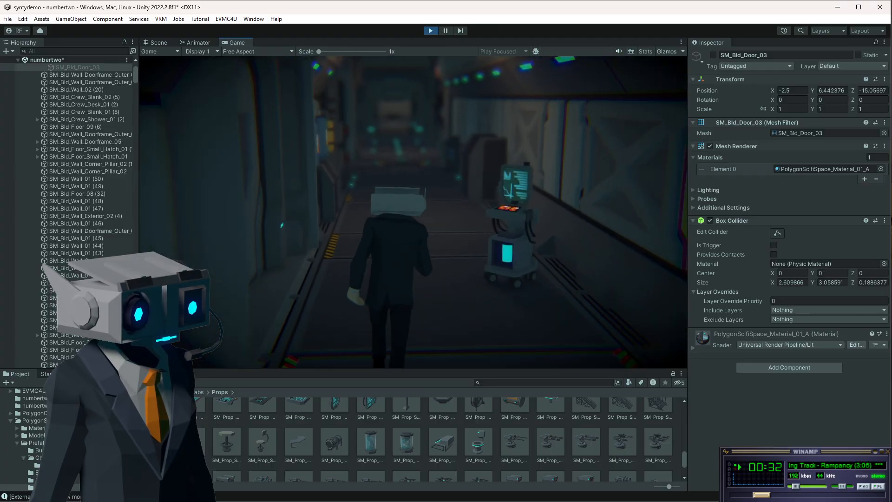
pyautogui.press('w')
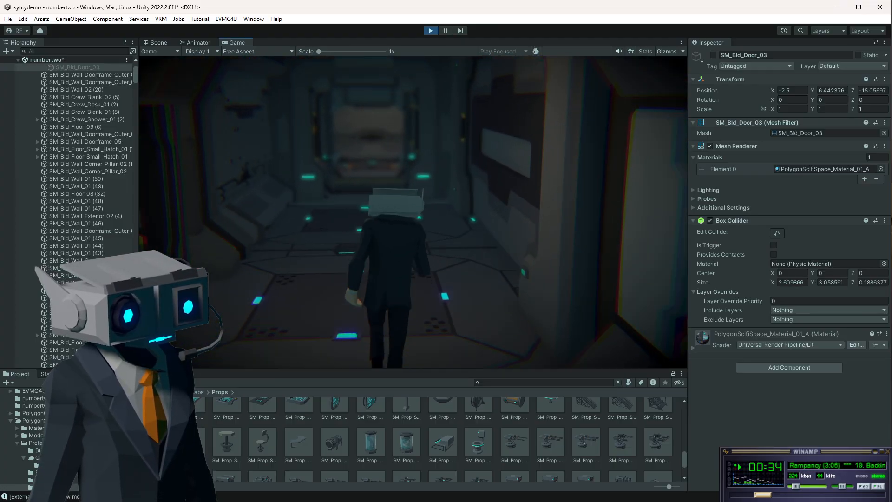
pyautogui.press('s')
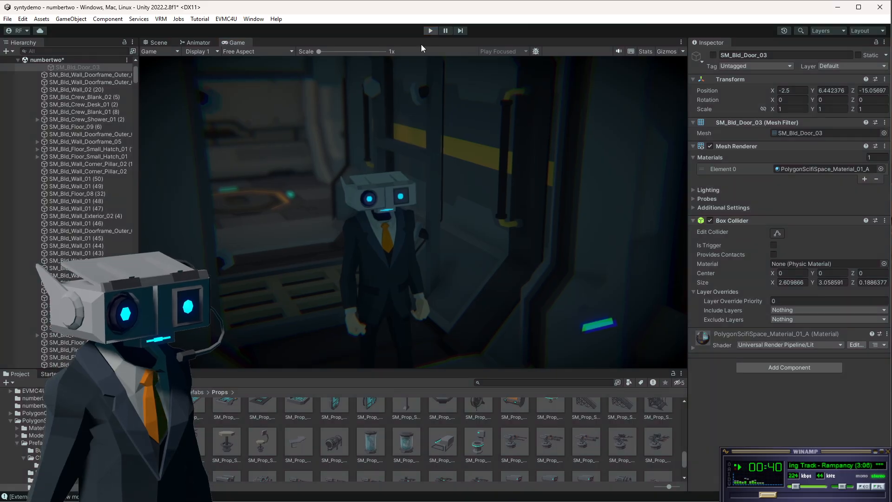
# Enable the Ceilings object to view the station roof from above, then disable it again.
pyautogui.scroll(3, 55, 123)
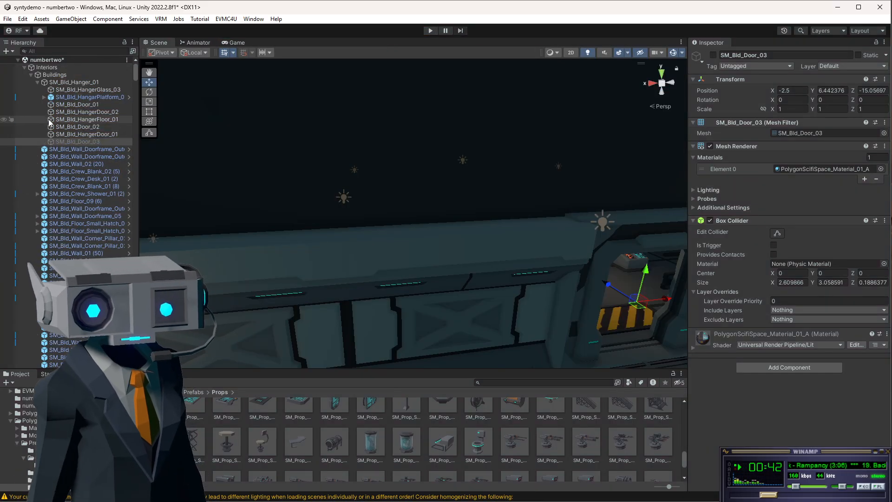
pyautogui.click(30, 75)
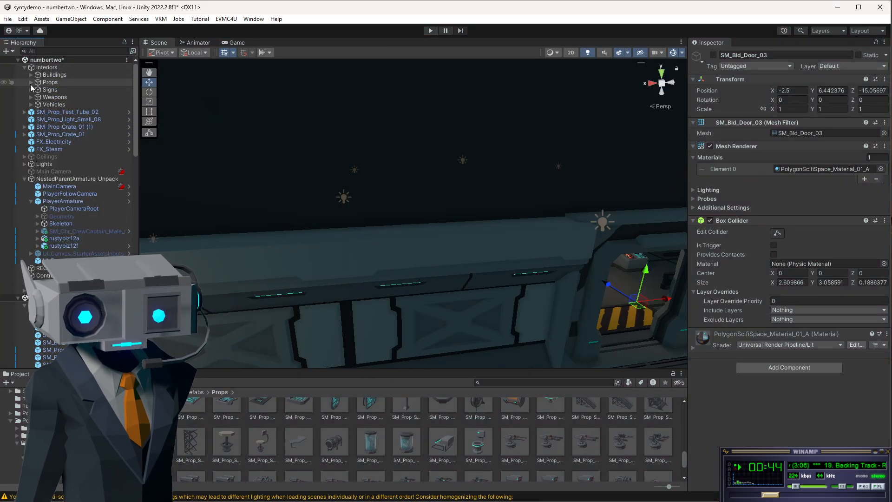
pyautogui.click(54, 157)
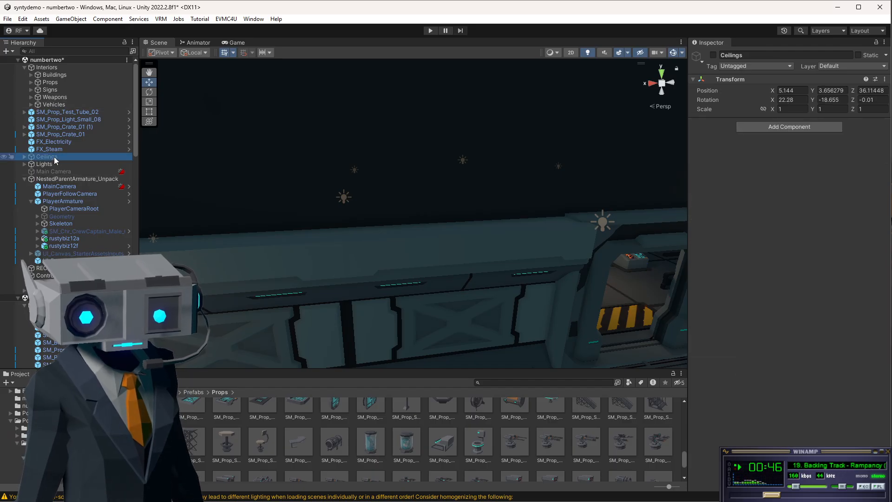
pyautogui.click(713, 56)
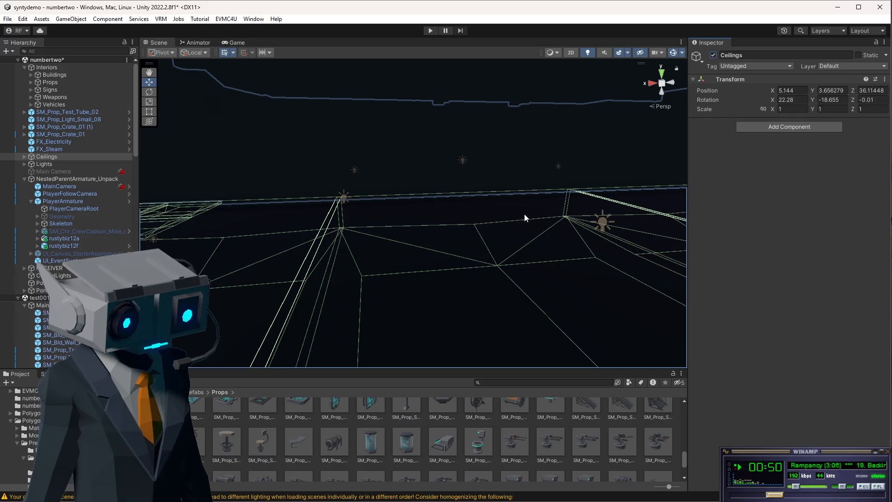
pyautogui.scroll(-5, 507, 197)
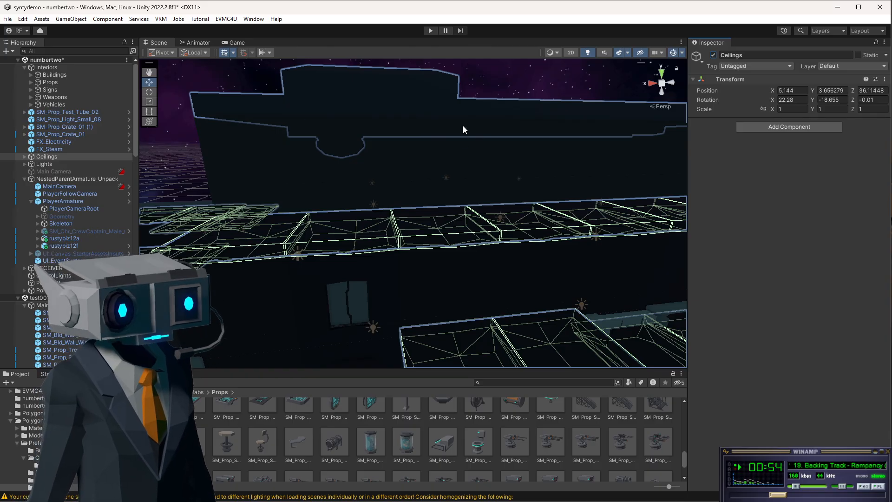
pyautogui.keyDown('alt'); pyautogui.moveTo(463, 127); pyautogui.dragTo(583, 197); pyautogui.keyUp('alt')
pyautogui.scroll(-3, 583, 196)
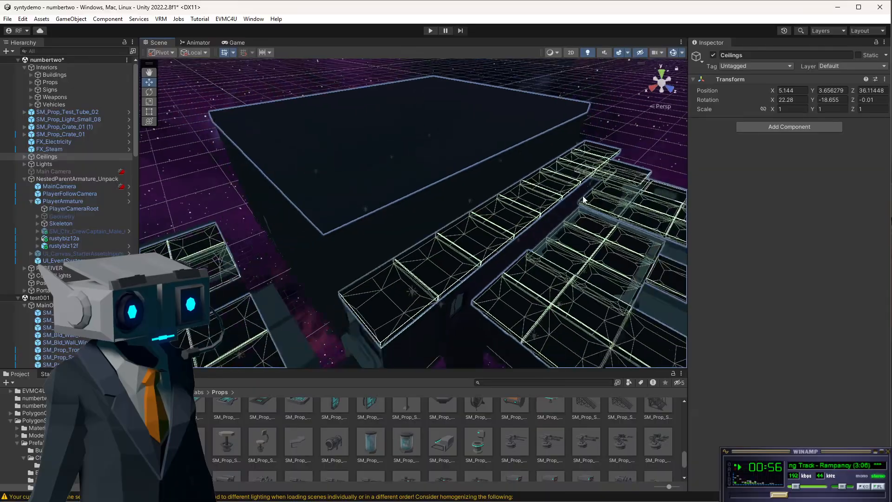
pyautogui.scroll(-6, 581, 232)
pyautogui.moveTo(580, 294); pyautogui.dragTo(479, 227, button='middle')
pyautogui.keyDown('alt'); pyautogui.moveTo(470, 197); pyautogui.dragTo(386, 242); pyautogui.keyUp('alt')
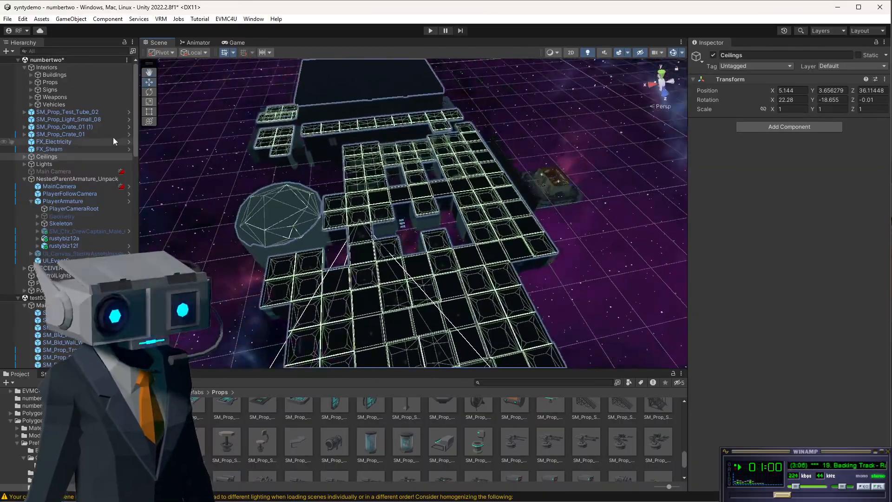
pyautogui.click(713, 54)
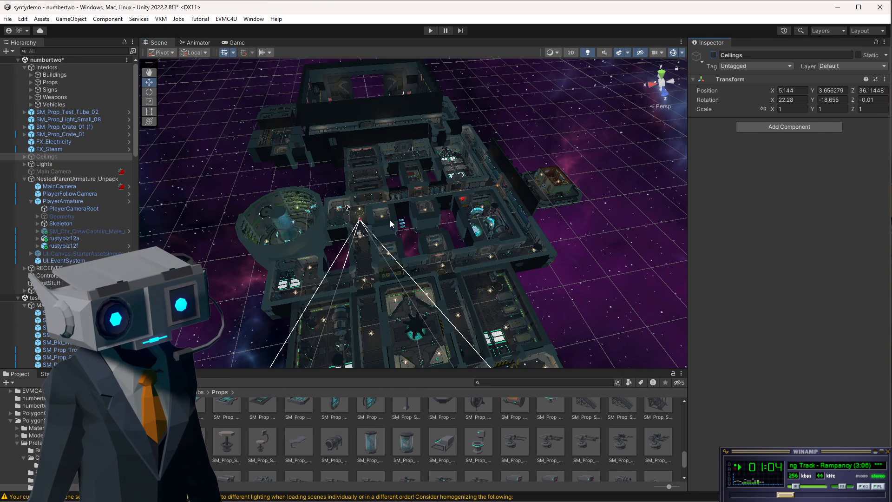
# Focus on a doorframe in the station and deactivate the SM_Bld_Wall_Door_01 door inside it.
pyautogui.click(402, 147)
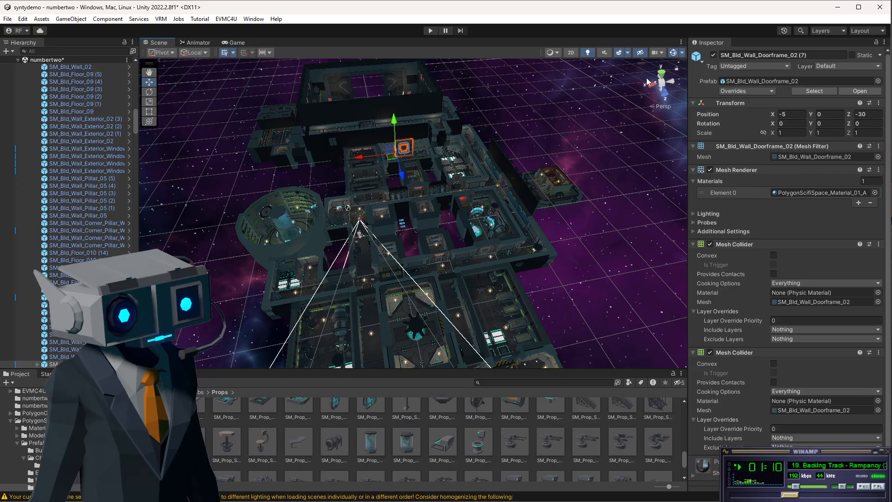
pyautogui.scroll(5, 424, 120)
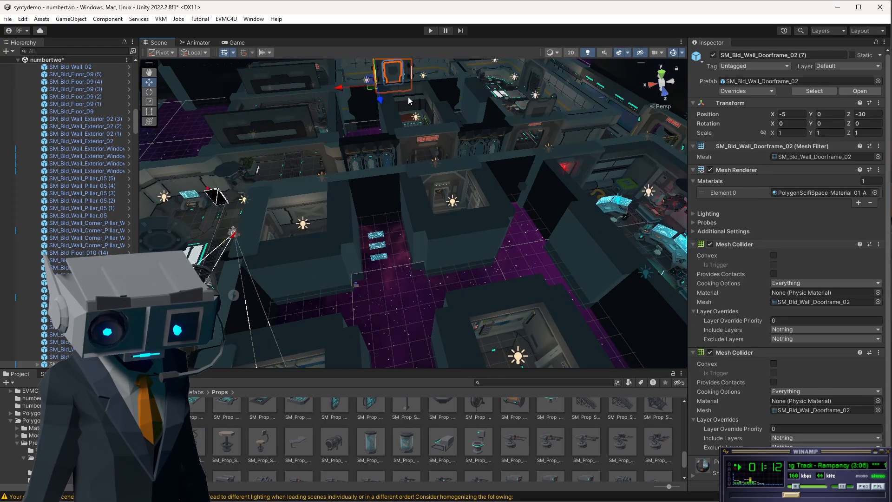
pyautogui.press('f')
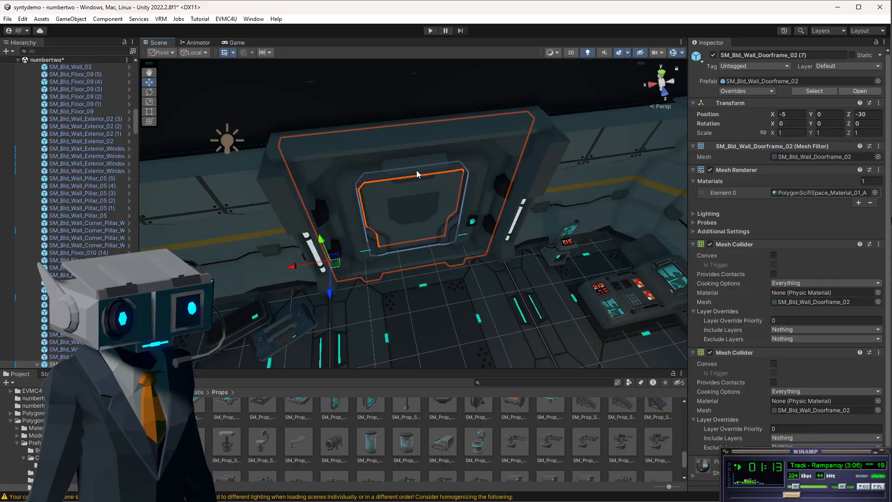
pyautogui.click(407, 205)
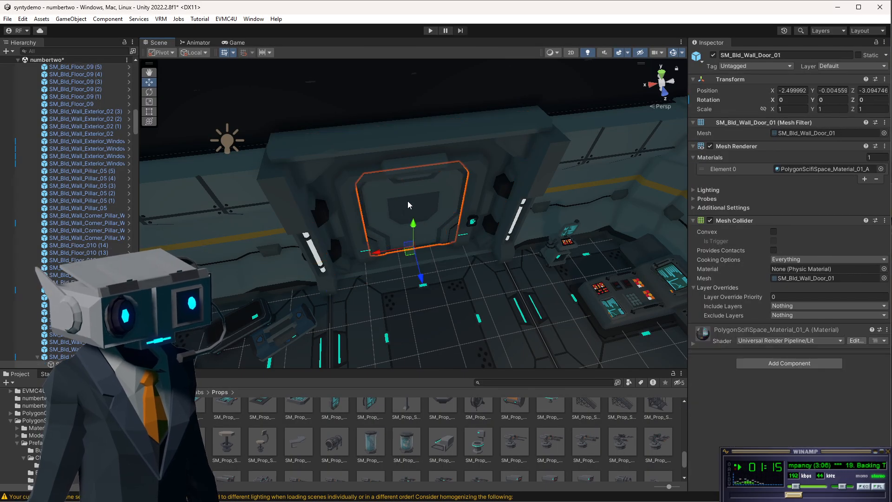
pyautogui.click(713, 56)
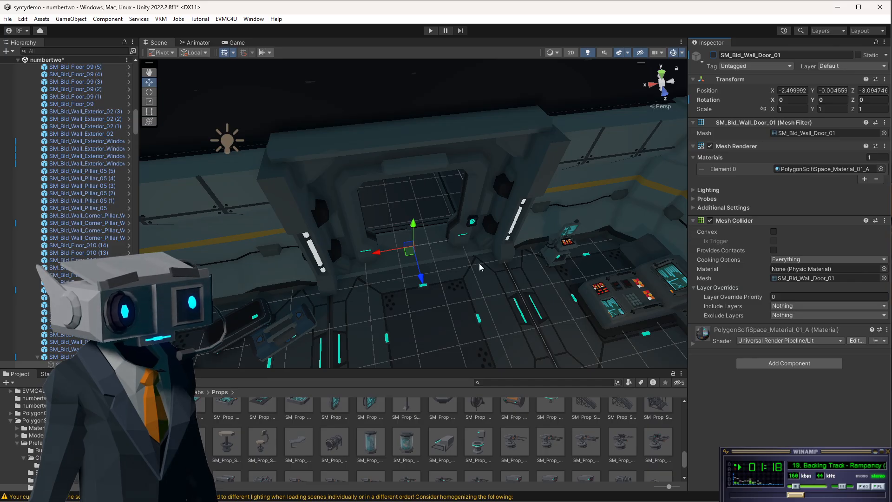
# Fly to the hangar and deactivate its SM_Bld_Door_01 door object.
pyautogui.scroll(-5, 479, 263)
pyautogui.scroll(-3, 470, 275)
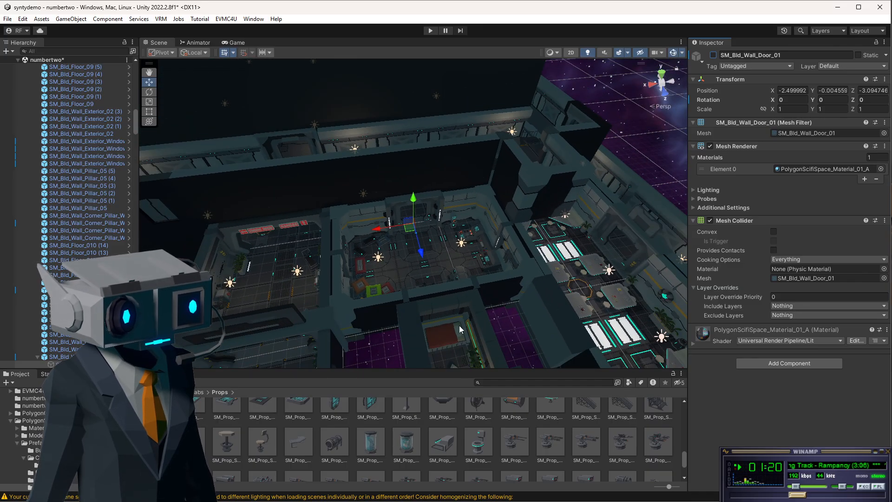
pyautogui.keyDown('alt'); pyautogui.moveTo(353, 322); pyautogui.dragTo(805, 200); pyautogui.keyUp('alt')
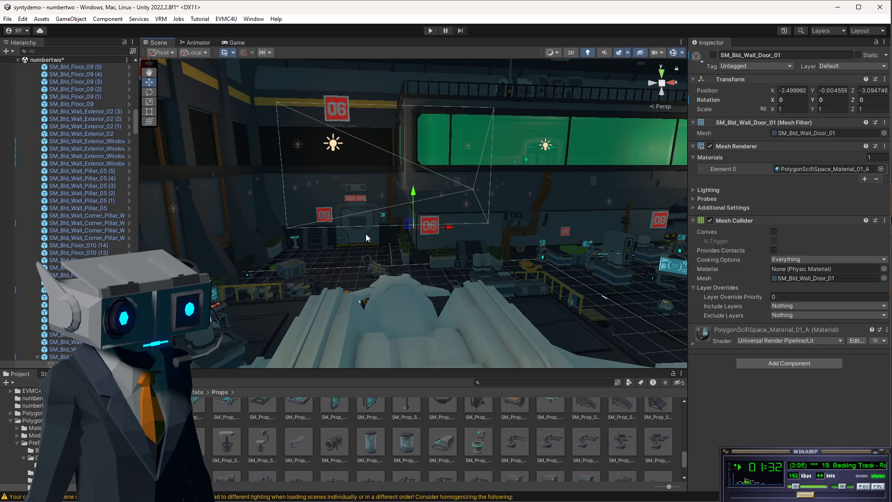
pyautogui.click(366, 233)
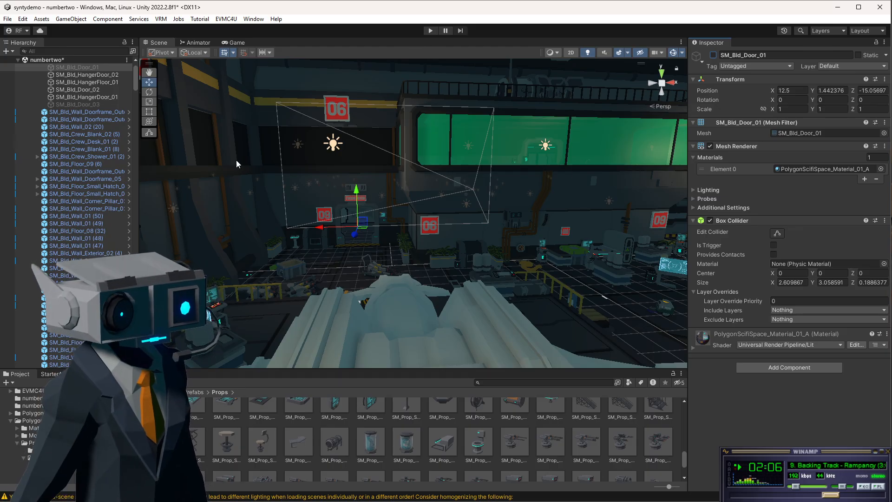
# Enter Play mode to test the opened doorways, then exit Play mode.
pyautogui.click(424, 31)
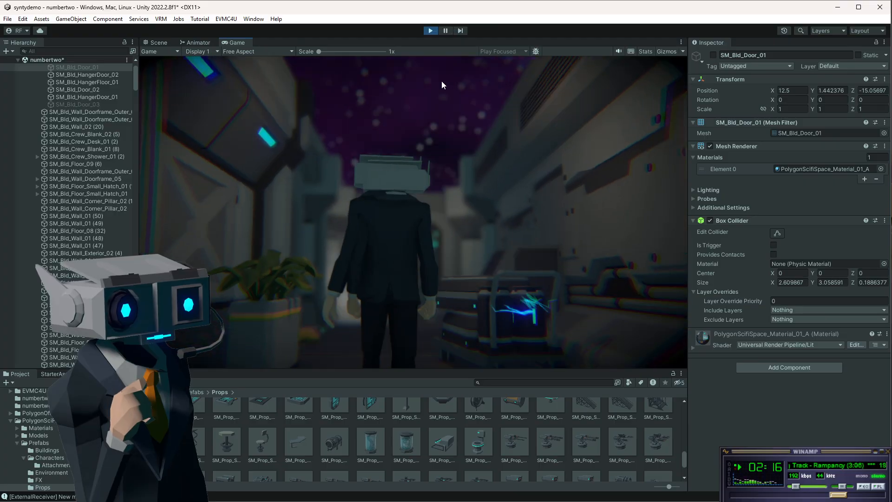
pyautogui.click(430, 31)
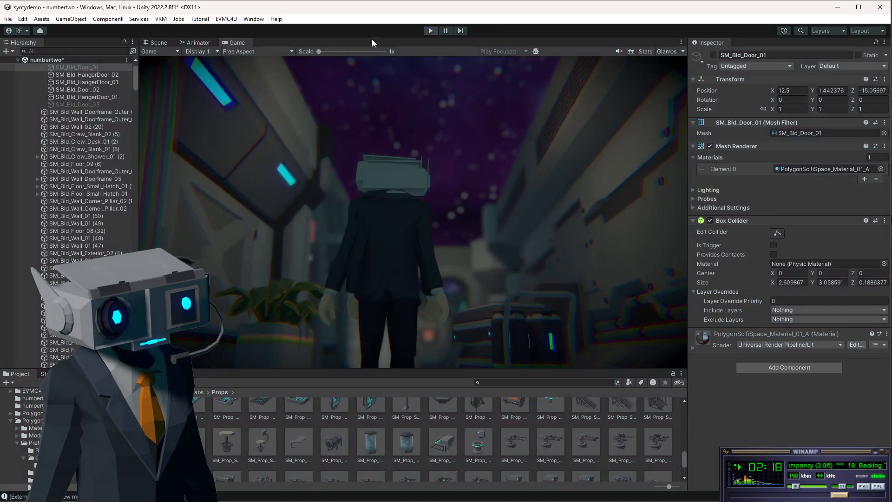
pyautogui.moveTo(136, 88); pyautogui.dragTo(136, 65)
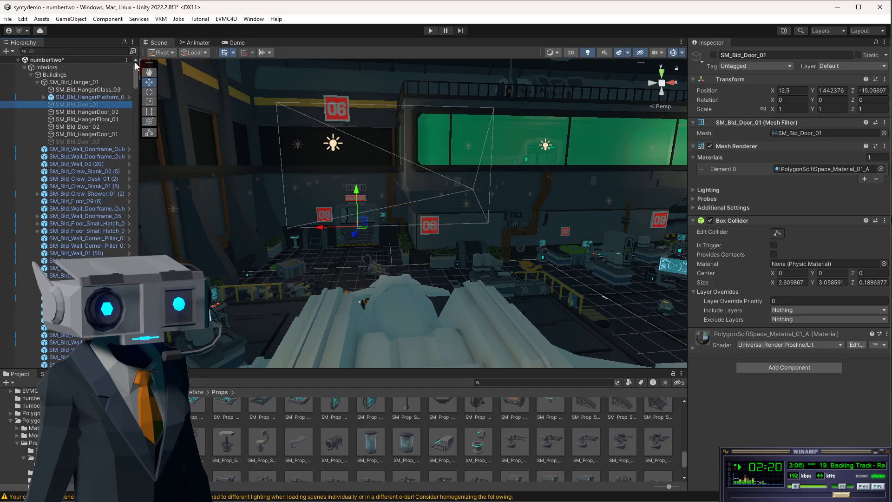
# Collapse the Buildings group in the hierarchy and re-enable the Ceilings object.
pyautogui.click(31, 75)
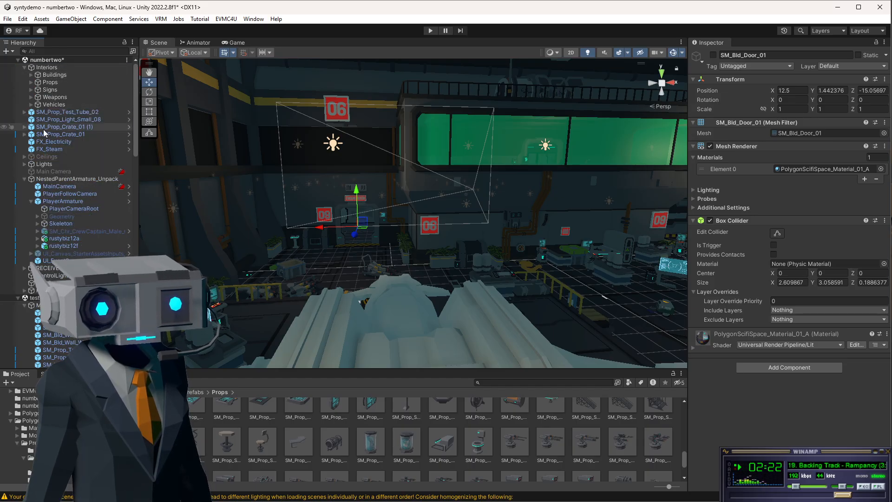
pyautogui.click(55, 158)
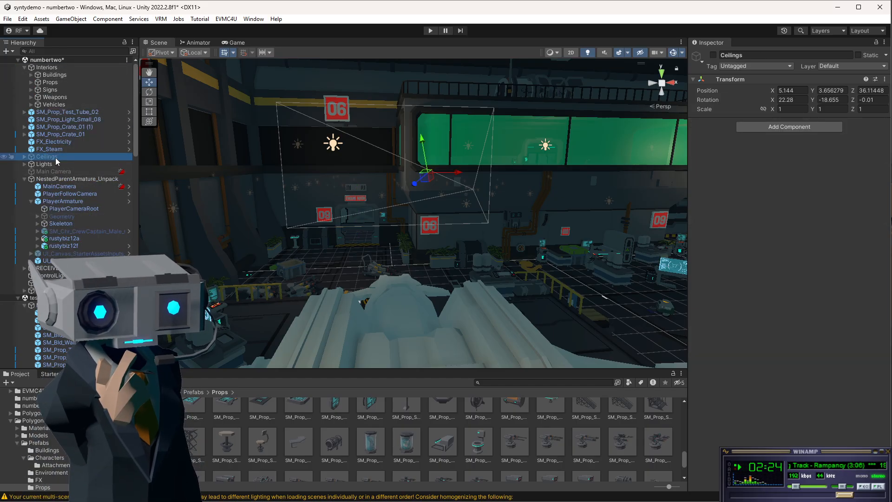
pyautogui.click(713, 56)
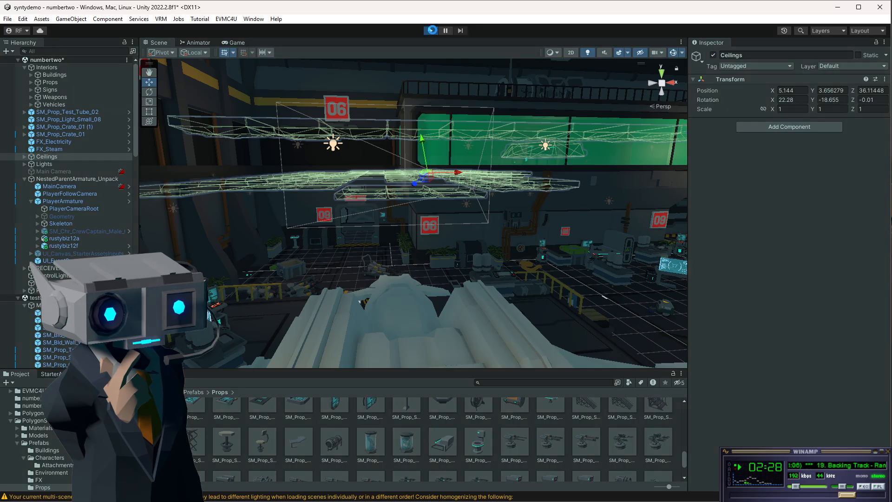
# Enter Play mode and walk and jump the character through the corridors to the opened hangar doorway.
pyautogui.click(432, 30)
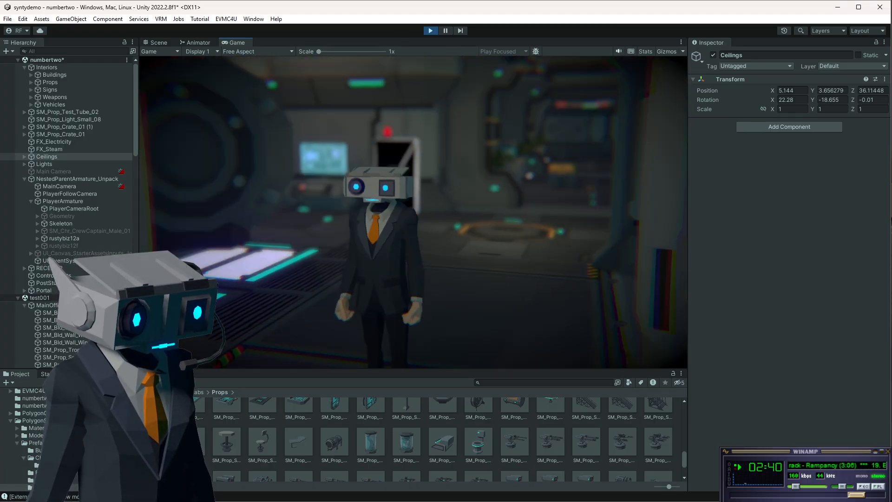
pyautogui.press('w')
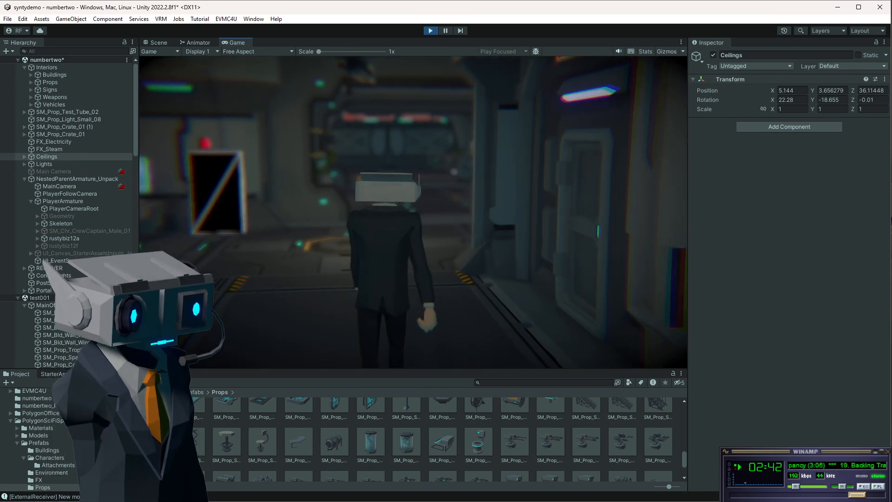
pyautogui.press('w')
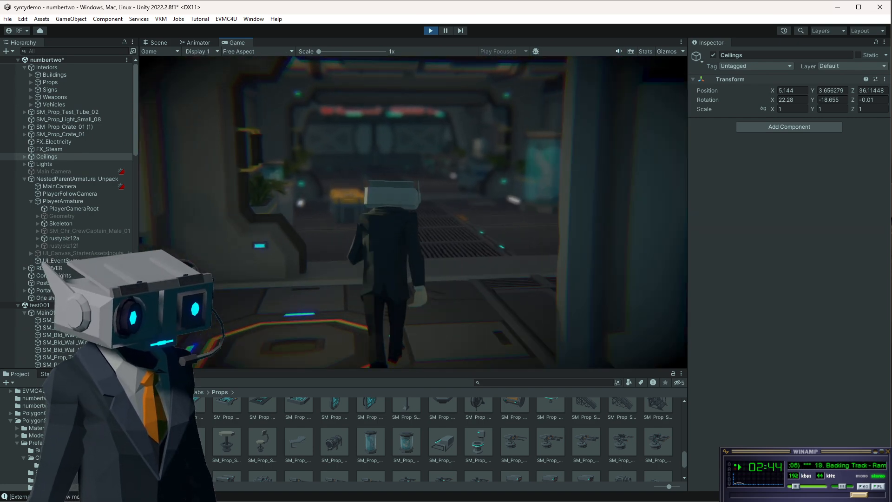
pyautogui.press('w')
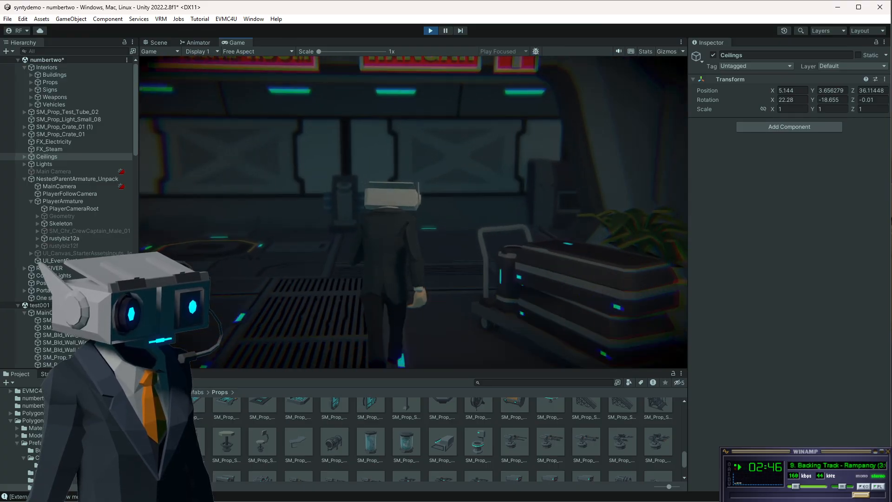
pyautogui.press('w')
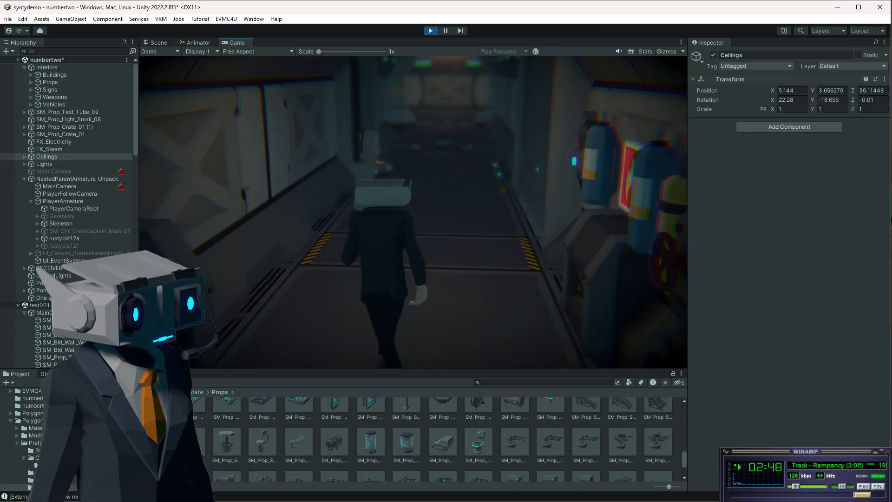
pyautogui.press('w')
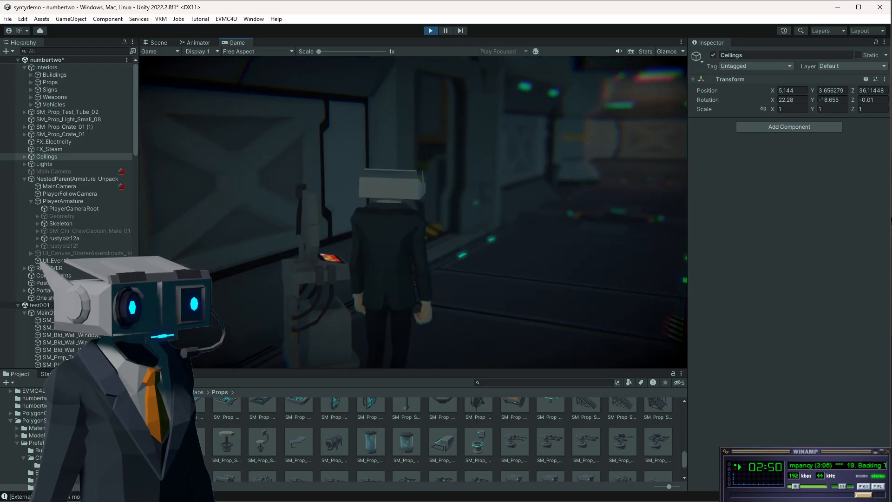
pyautogui.press('w')
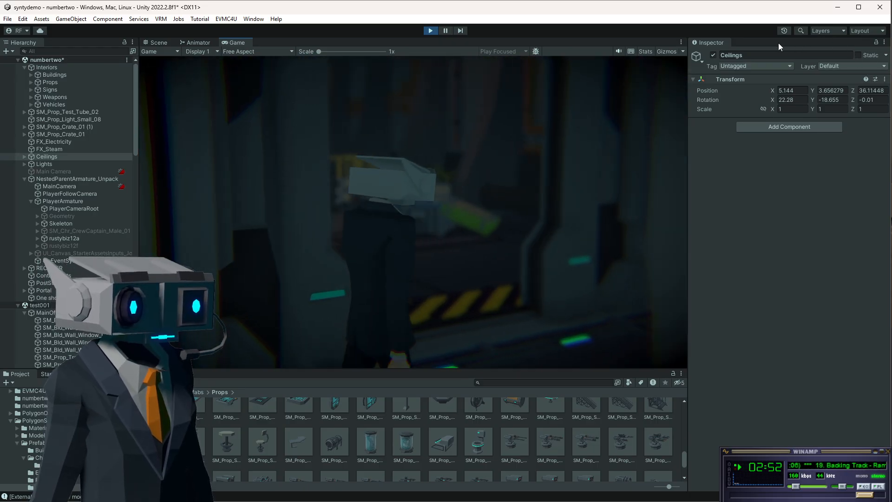
pyautogui.press('w')
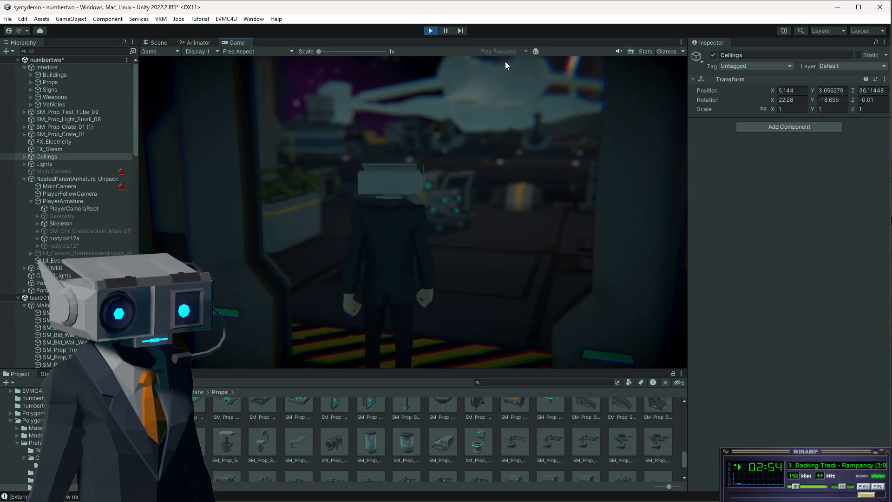
pyautogui.press('space')
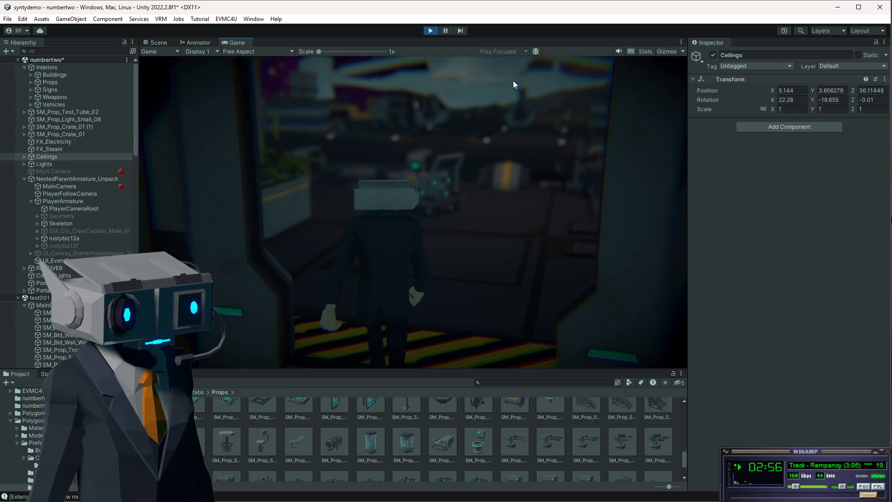
pyautogui.press('space')
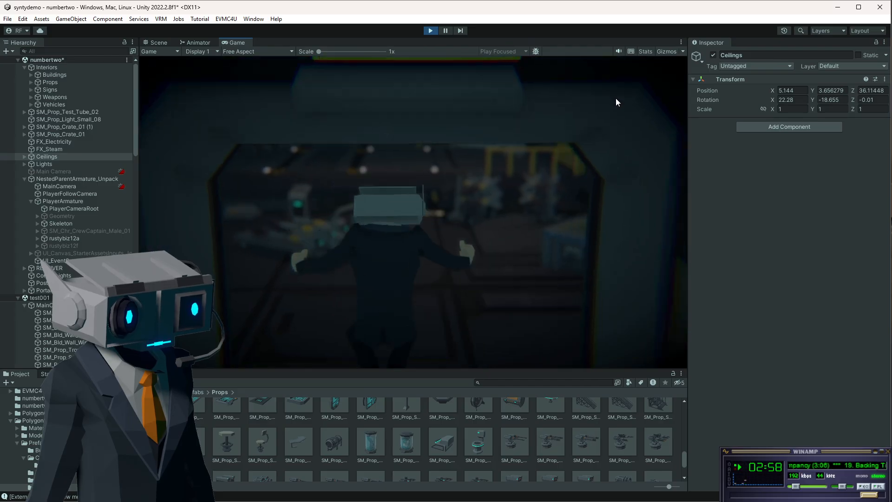
pyautogui.press('space')
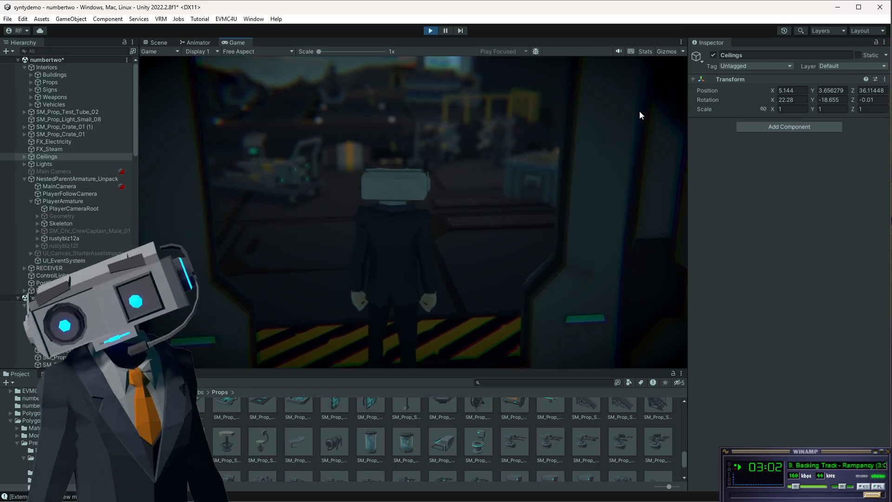
pyautogui.press('space')
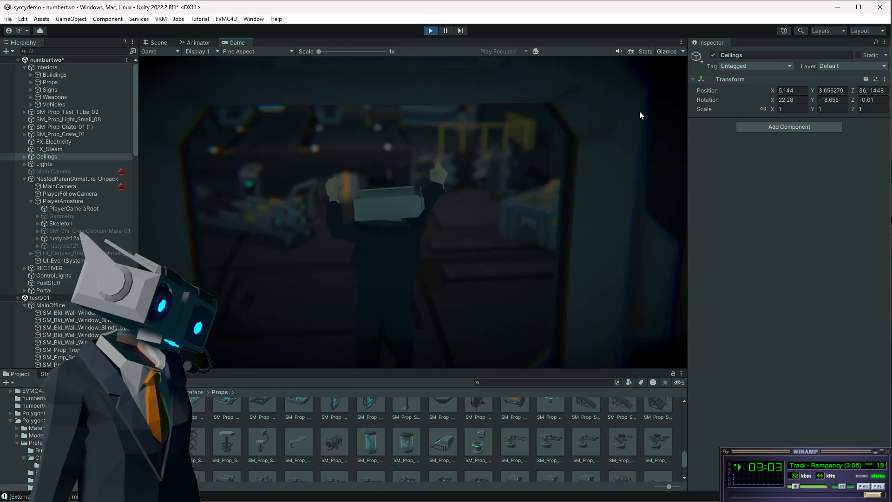
pyautogui.press('space')
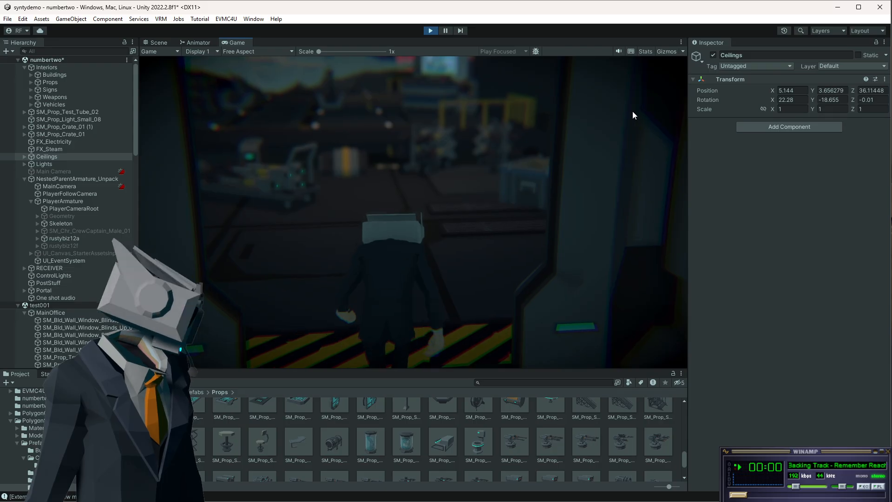
pyautogui.press('space')
pyautogui.press('s')
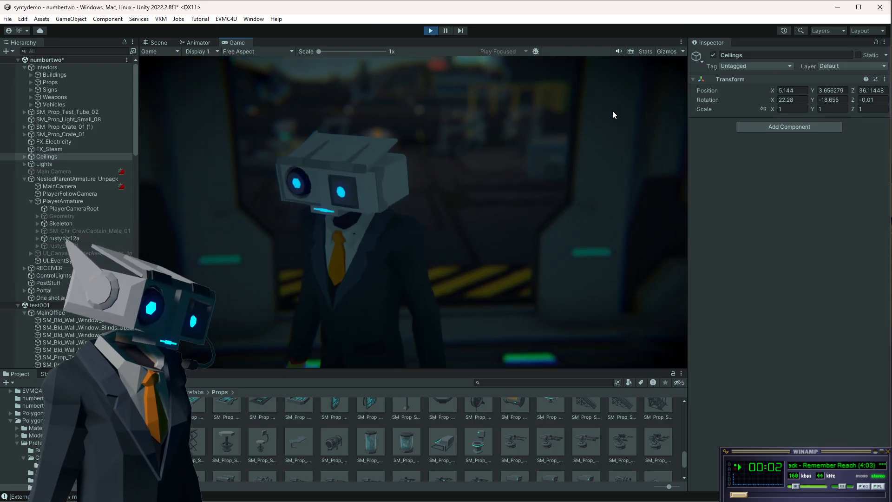
pyautogui.press('w')
pyautogui.press('space')
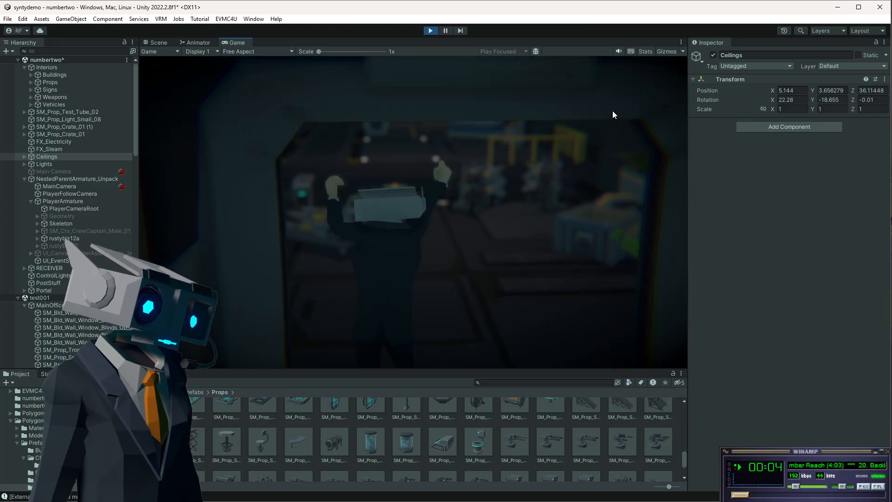
pyautogui.press('d')
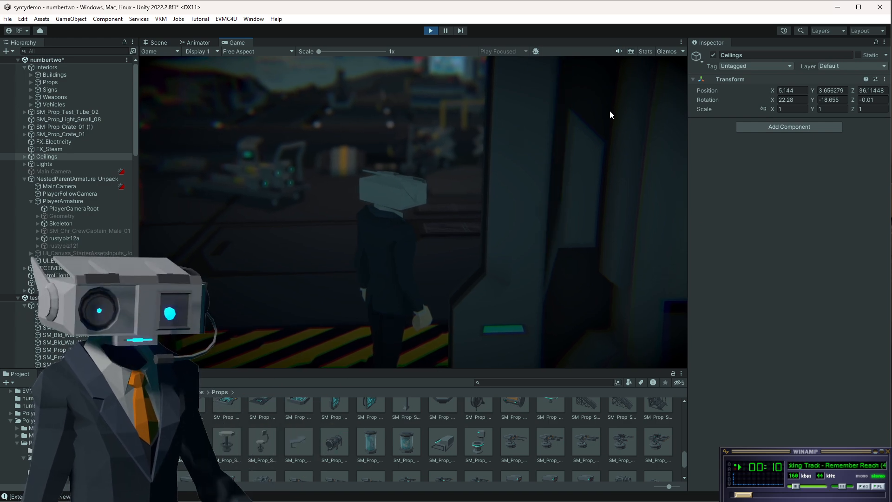
pyautogui.press('space')
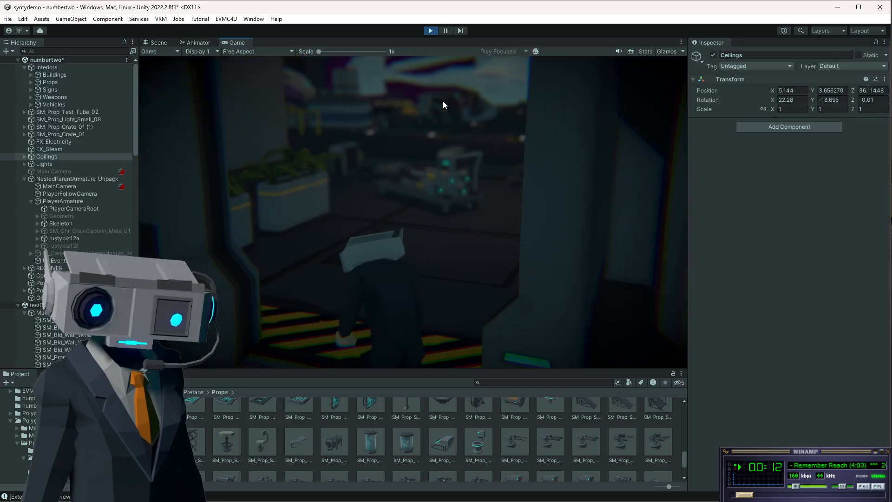
pyautogui.press('space')
pyautogui.press('space')
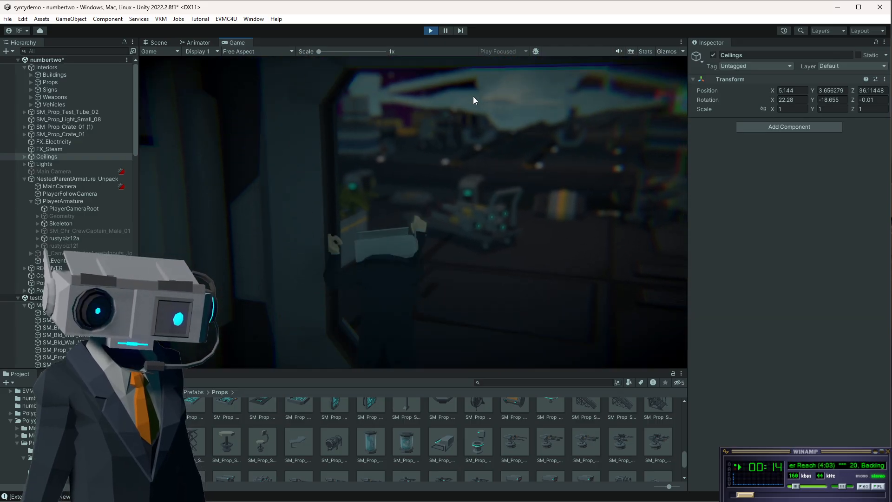
pyautogui.press('space')
pyautogui.press('space')
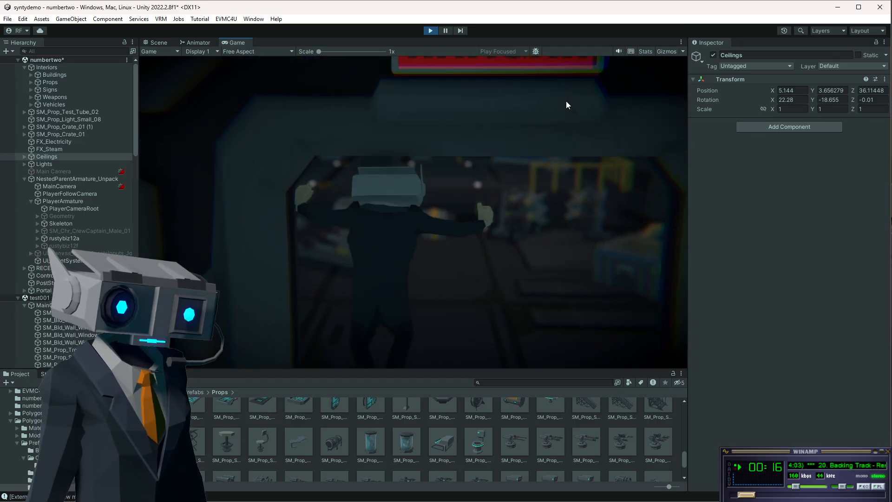
pyautogui.press('space')
pyautogui.press('s')
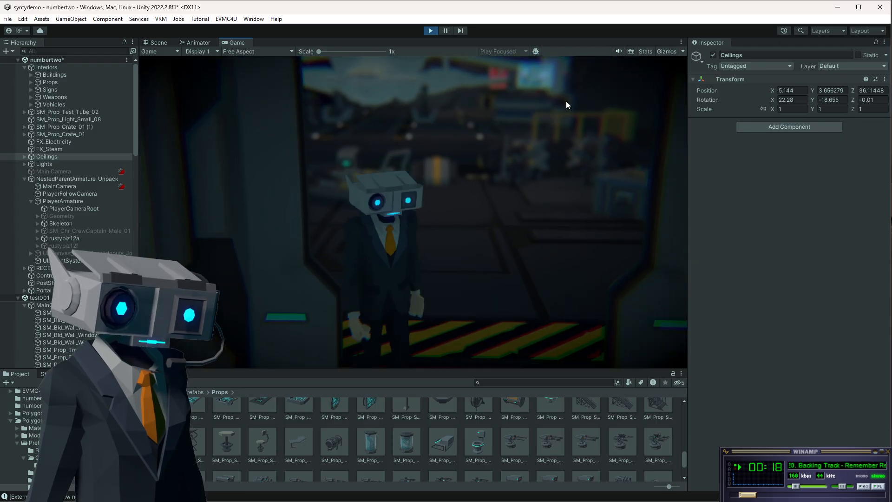
pyautogui.press('w')
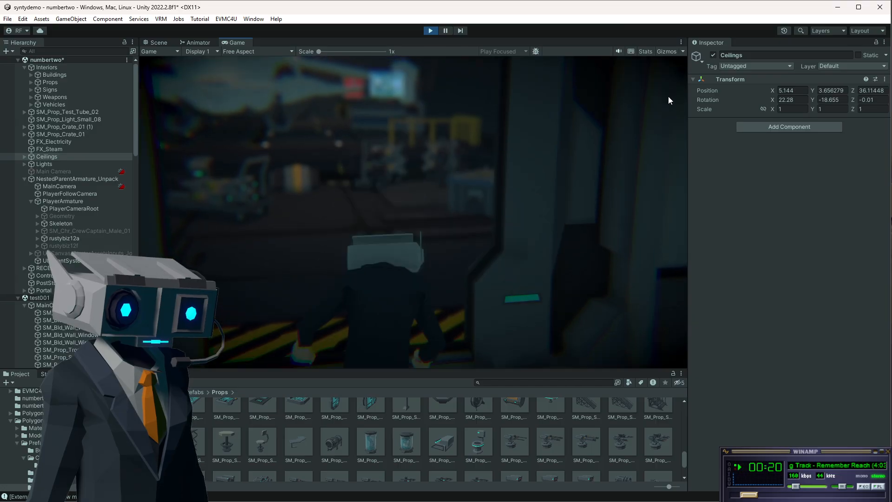
pyautogui.press('space')
pyautogui.press('space')
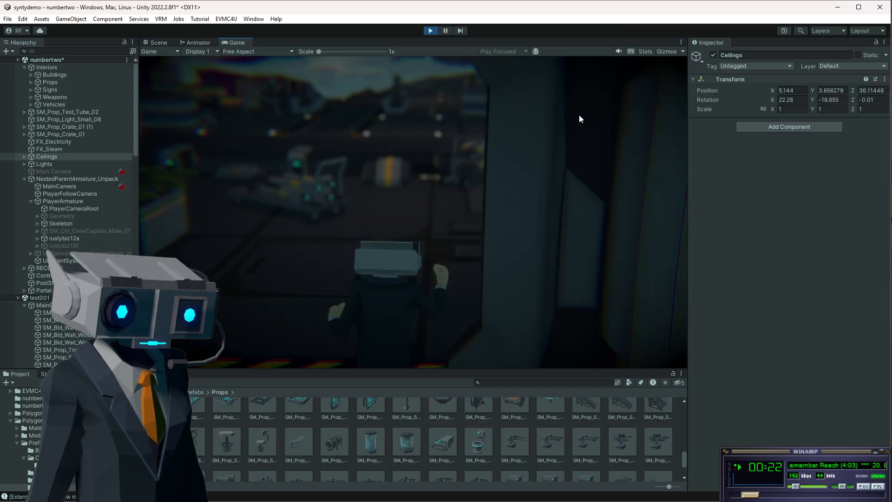
# Test the zoom keys while walking on through the station rooms, then exit Play mode.
pyautogui.press('2')
pyautogui.press('space')
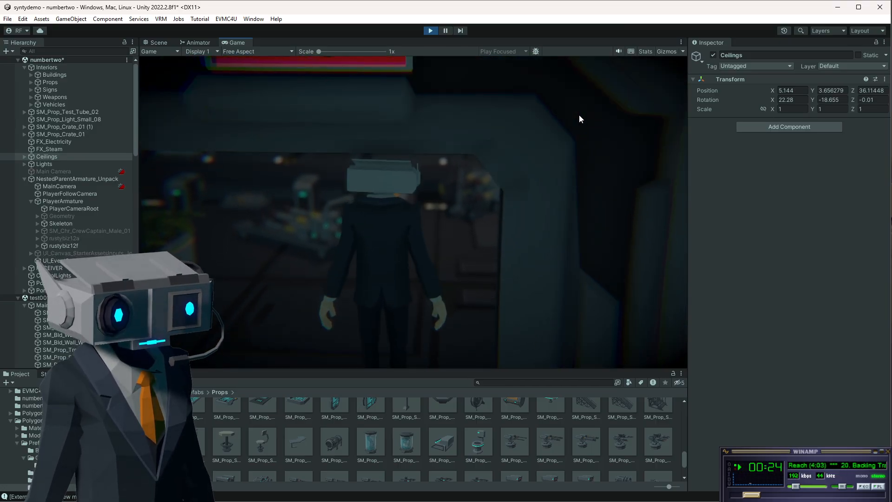
pyautogui.press('1')
pyautogui.press('space')
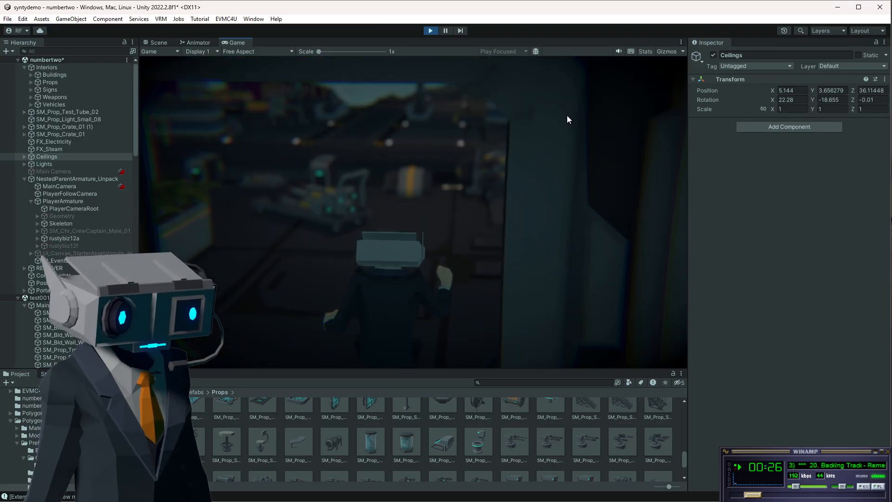
pyautogui.press('space')
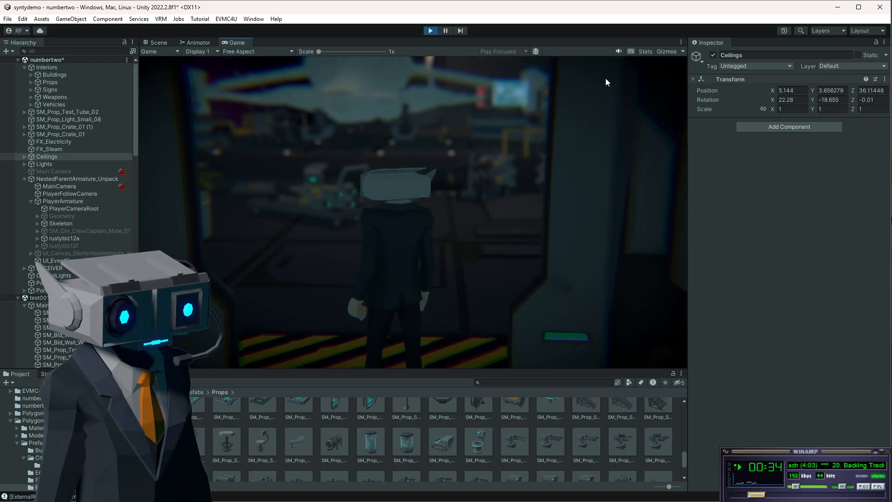
pyautogui.press('s')
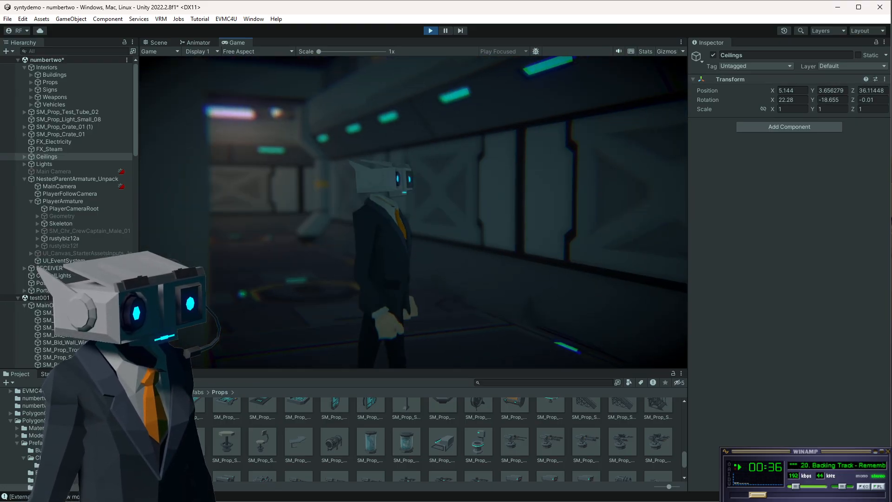
pyautogui.press('w')
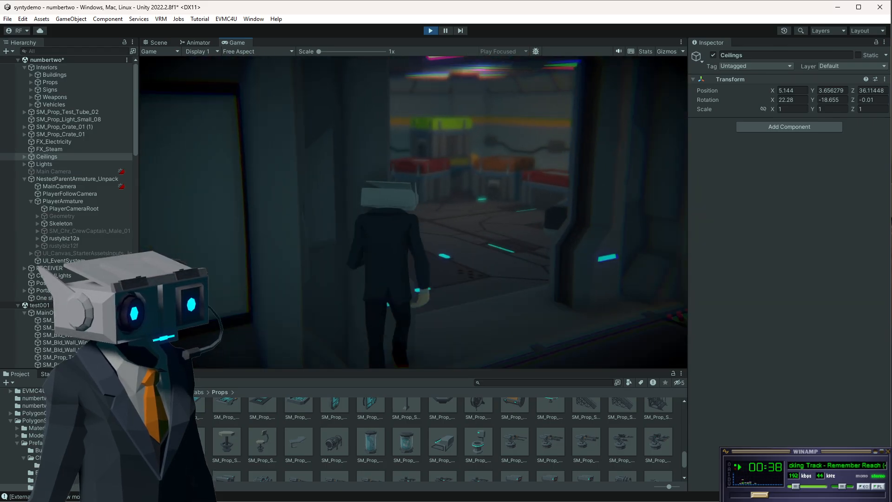
pyautogui.press('w')
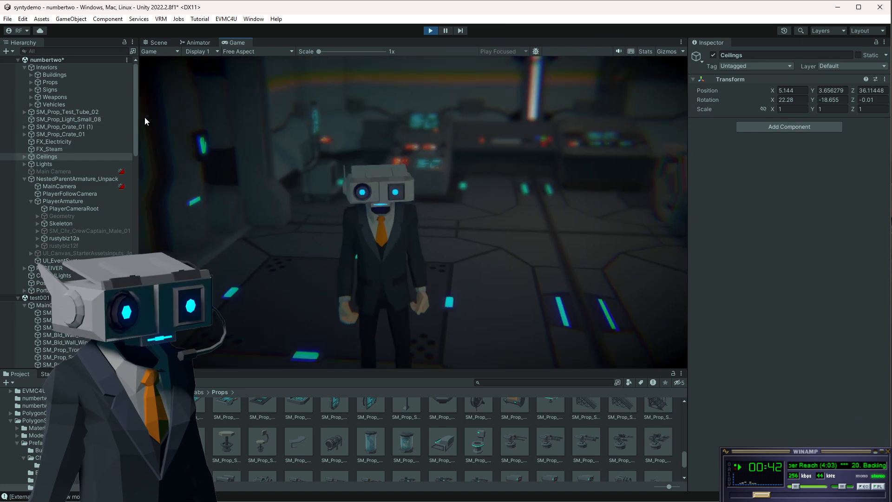
pyautogui.press('w')
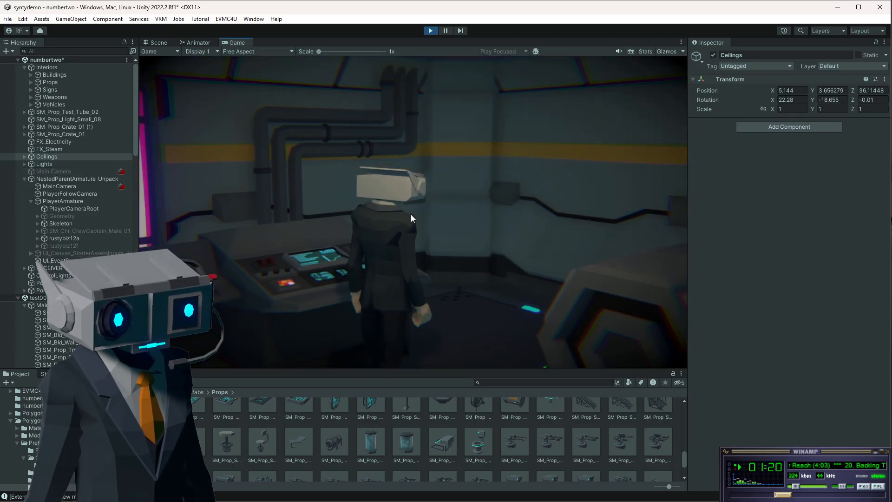
pyautogui.hotkey('ctrl', 'p')
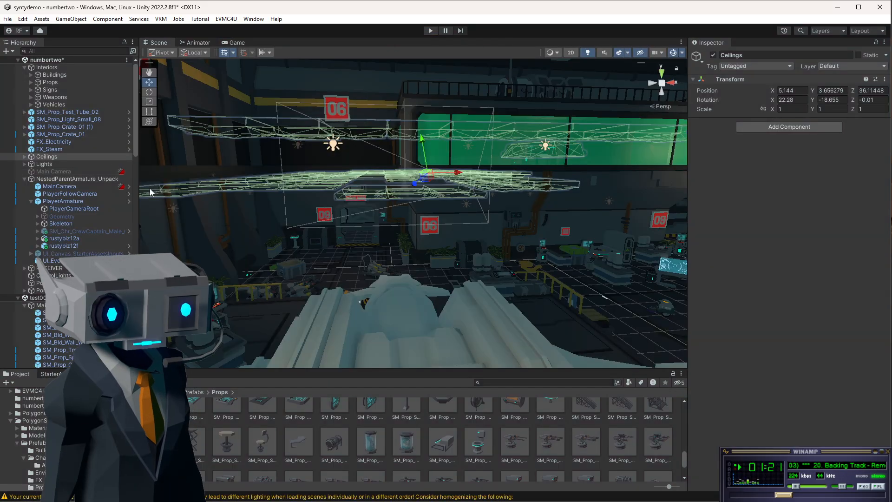
# Select a hangar floor tile, frame it in the view, then select the SM_Bld_Hanger_01 structure.
pyautogui.click(366, 236)
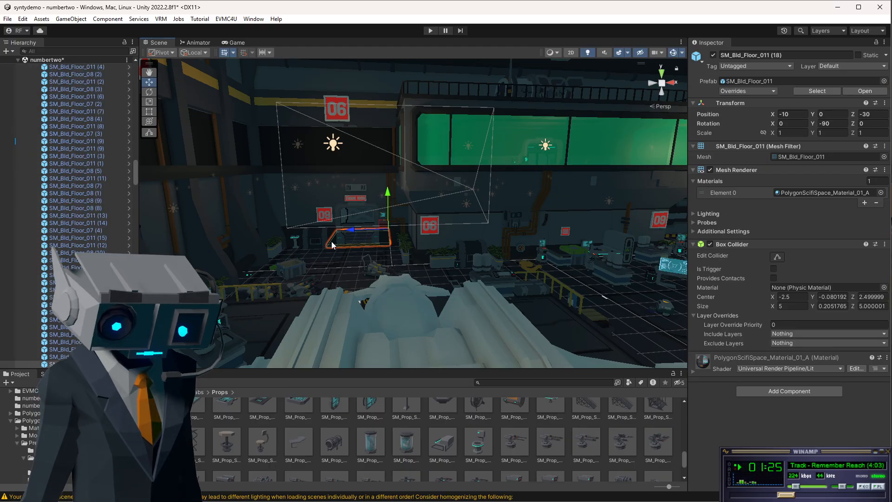
pyautogui.press('f')
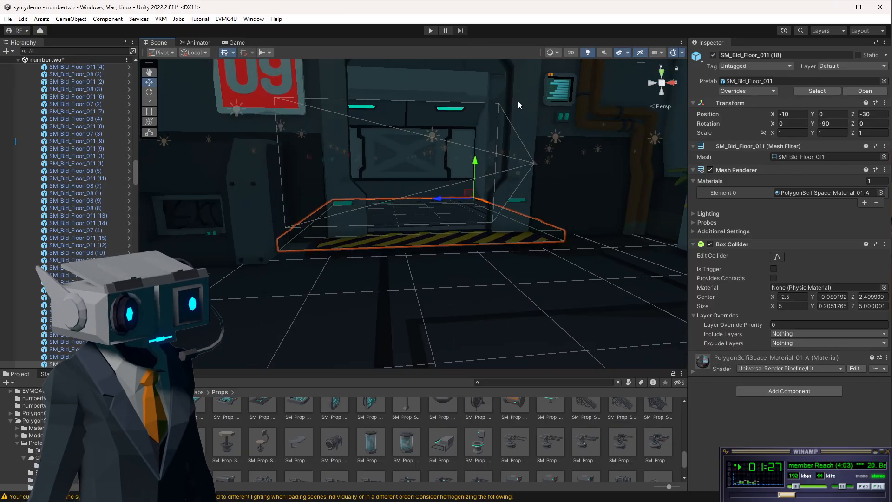
pyautogui.click(518, 101)
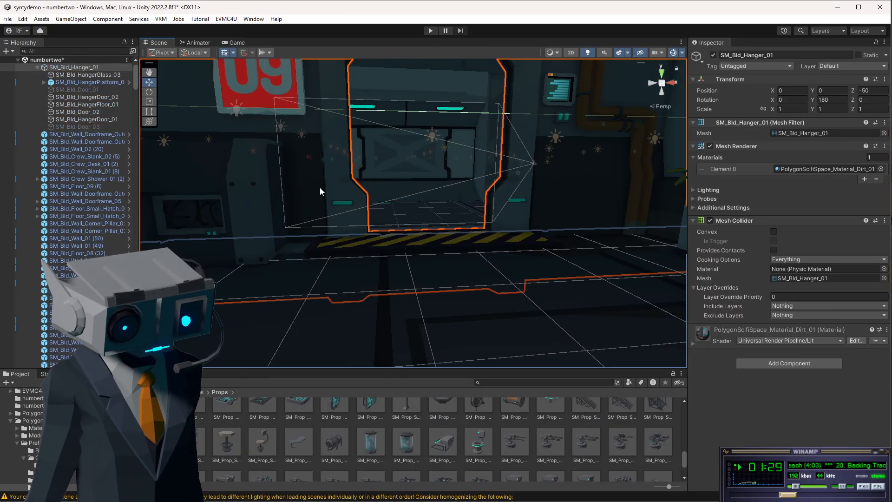
# Examine the hangar structure and the Engine Room sign from several angles in the scene view.
pyautogui.press('f')
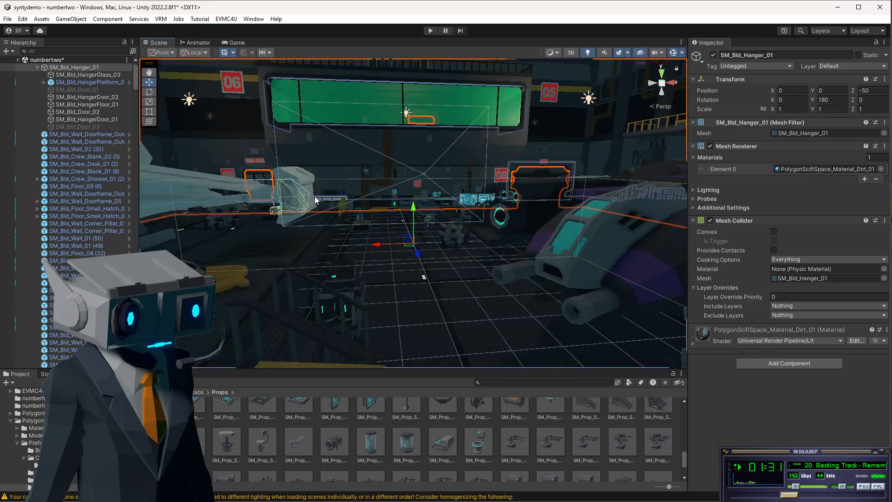
pyautogui.press('f')
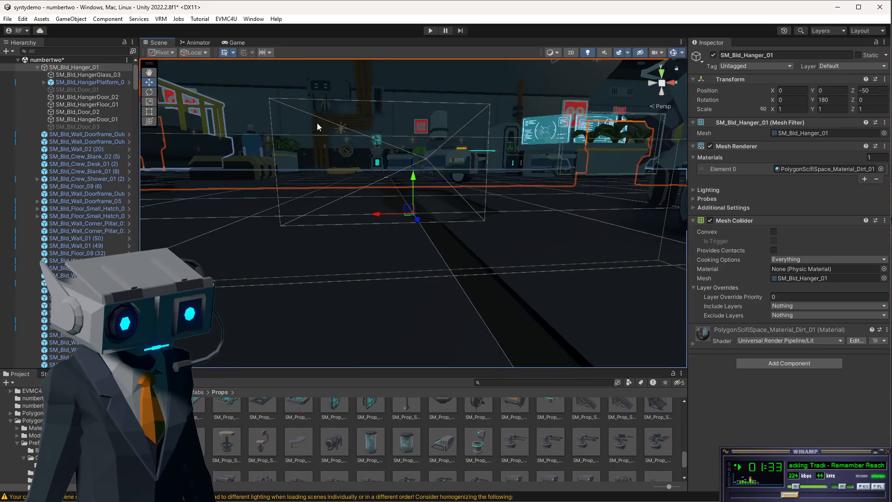
pyautogui.scroll(2, 329, 138)
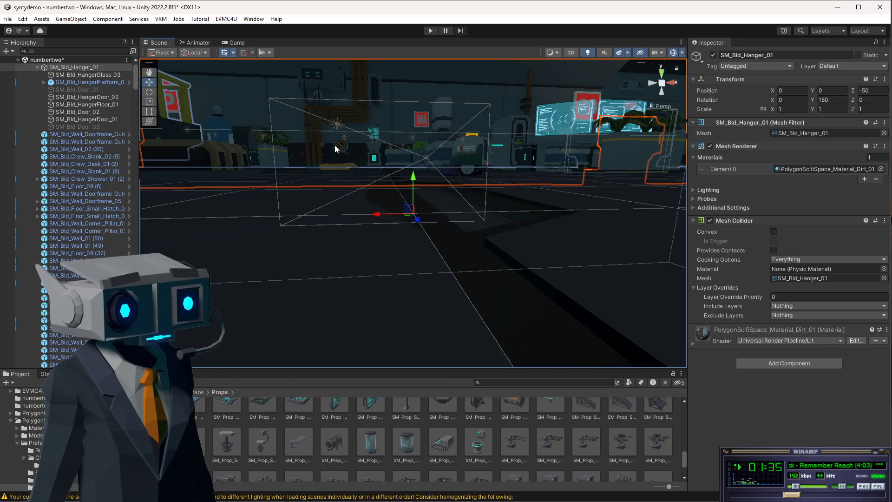
pyautogui.moveTo(355, 122); pyautogui.dragTo(679, 344, button='middle')
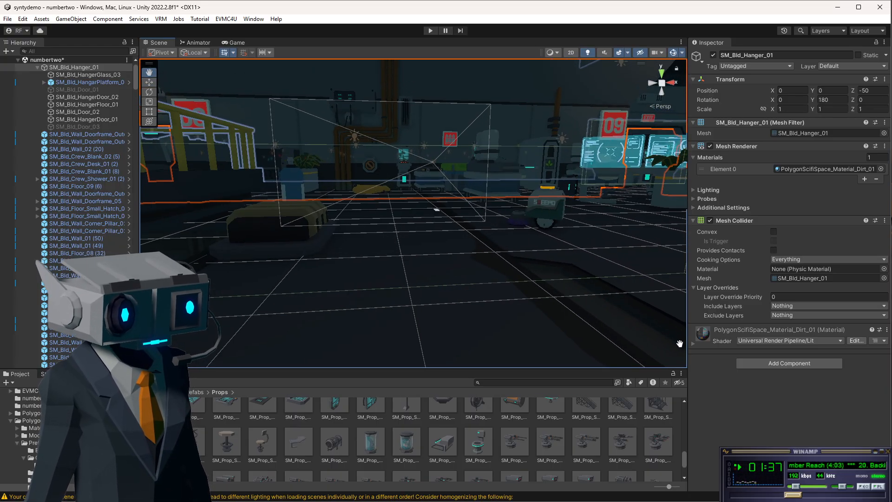
pyautogui.moveTo(341, 139); pyautogui.dragTo(437, 248, button='middle')
pyautogui.click(205, 131)
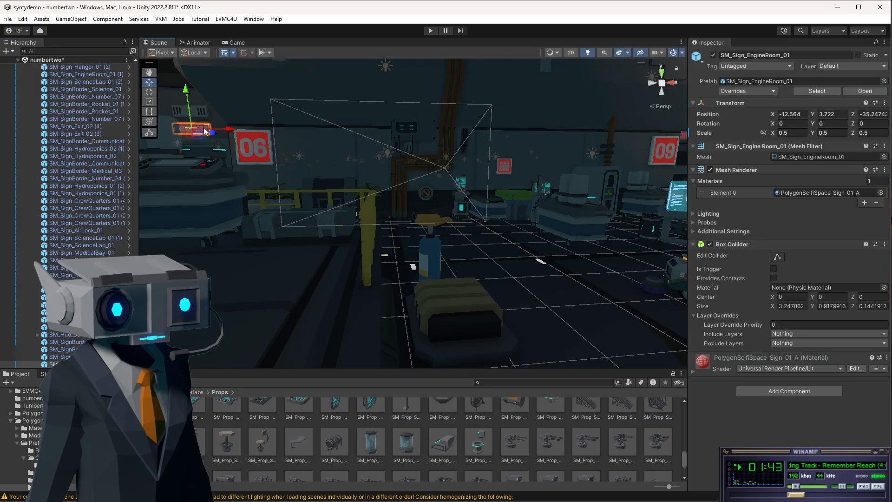
pyautogui.press('f')
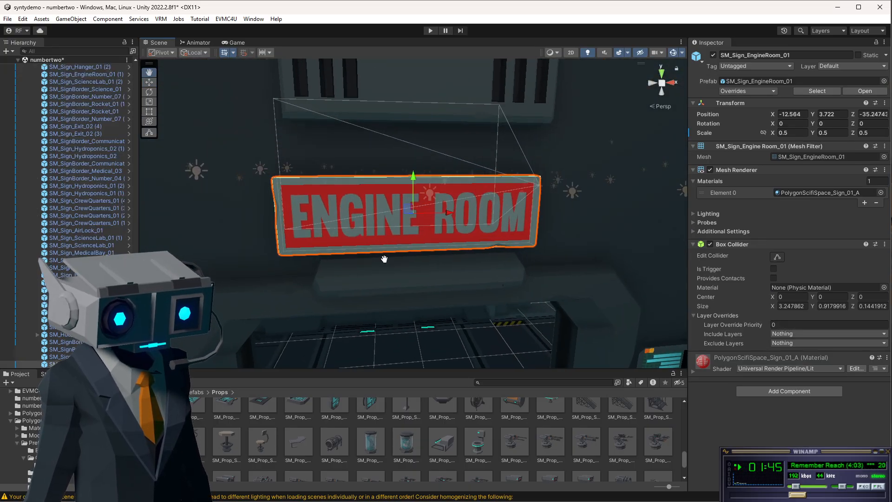
pyautogui.moveTo(384, 259); pyautogui.dragTo(418, 499, button='middle')
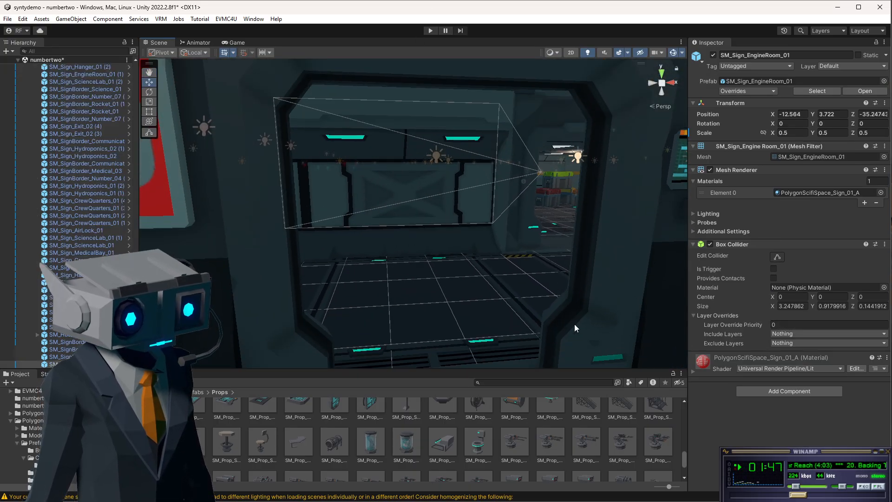
# Reselect the SM_Bld_Hanger_01 structure and examine its doorway and the corridor around it.
pyautogui.click(560, 328)
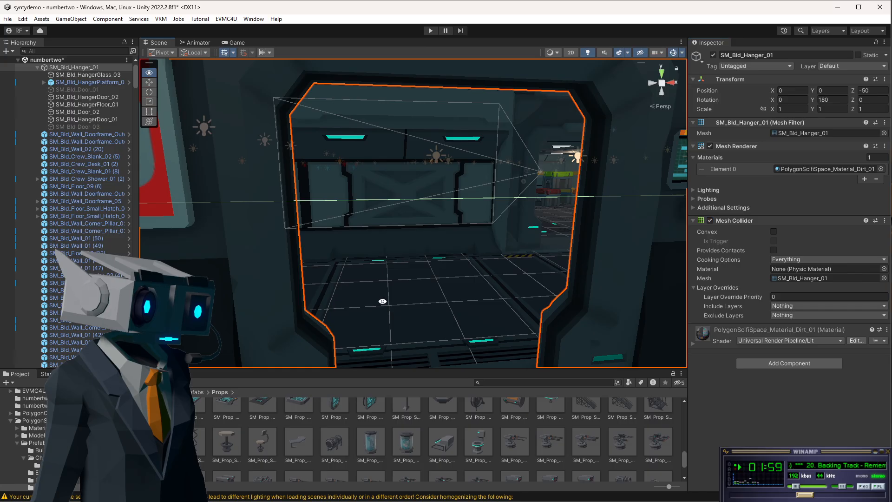
pyautogui.moveTo(382, 301); pyautogui.dragTo(817, 298, button='right')
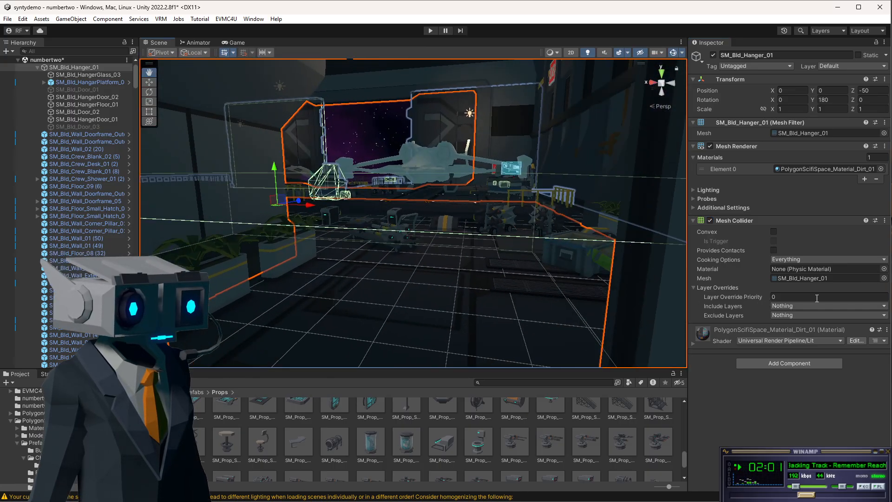
pyautogui.scroll(-8, 486, 286)
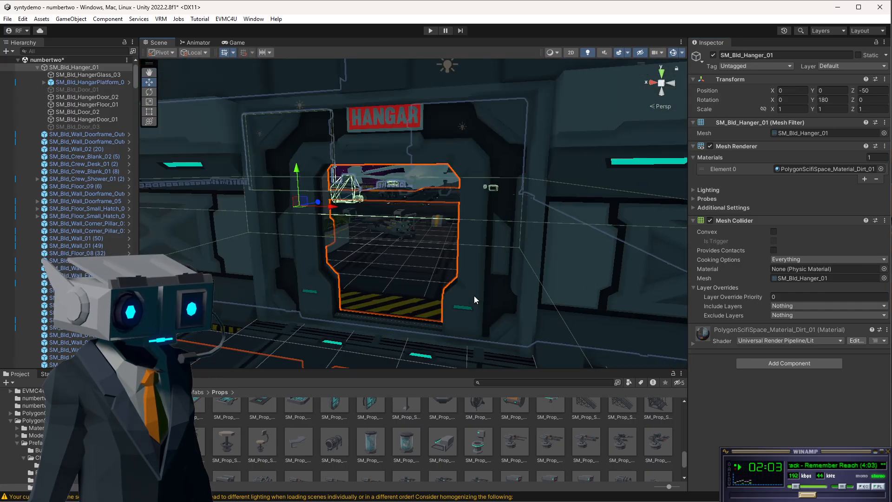
pyautogui.moveTo(474, 295); pyautogui.dragTo(681, 285, button='right')
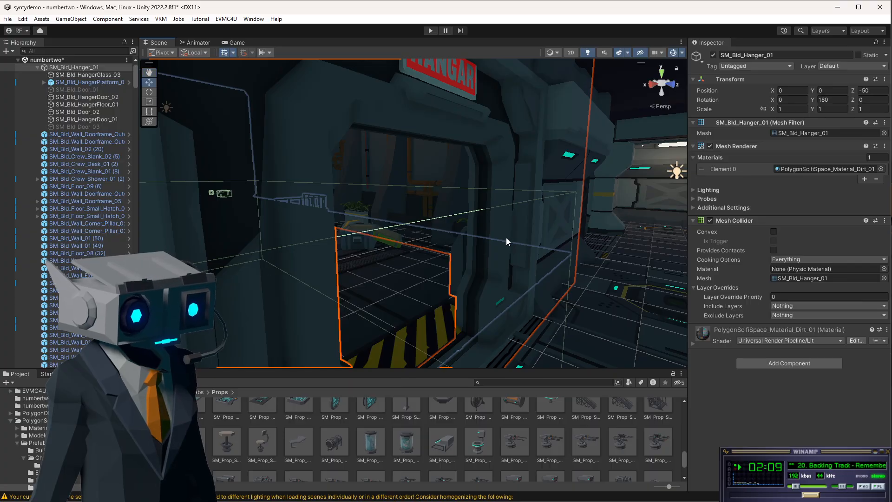
pyautogui.keyDown('alt'); pyautogui.moveTo(506, 238); pyautogui.dragTo(409, 230); pyautogui.keyUp('alt')
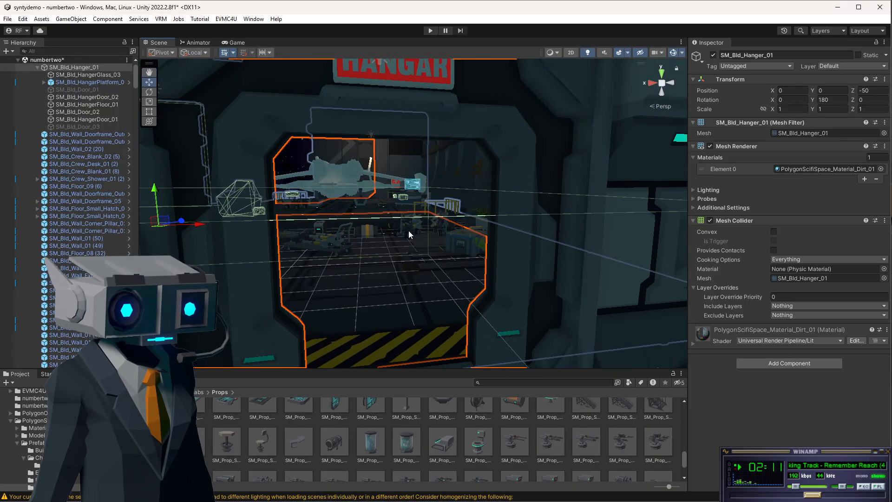
pyautogui.keyDown('alt'); pyautogui.moveTo(495, 301); pyautogui.dragTo(617, 307); pyautogui.keyUp('alt')
pyautogui.scroll(-8, 562, 257)
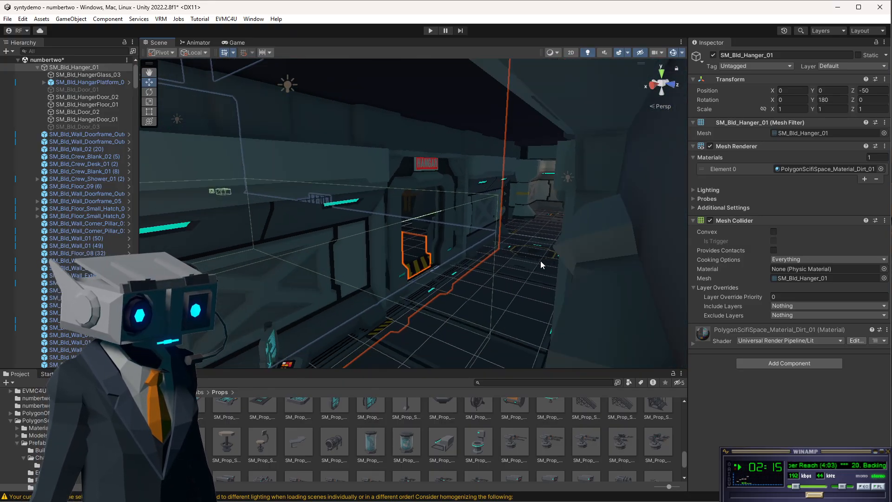
pyautogui.scroll(4, 539, 261)
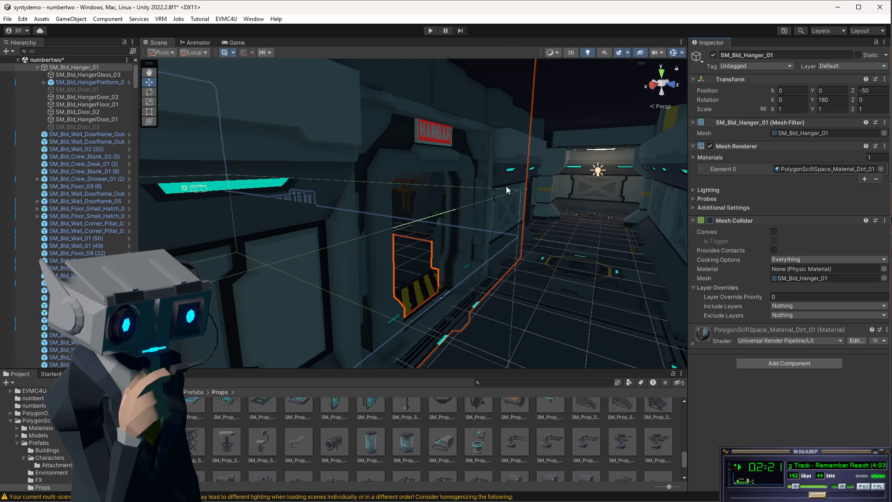
# Try turning on Convex for the hangar structure's Mesh Collider, check the collider shape, then turn it off.
pyautogui.click(716, 222)
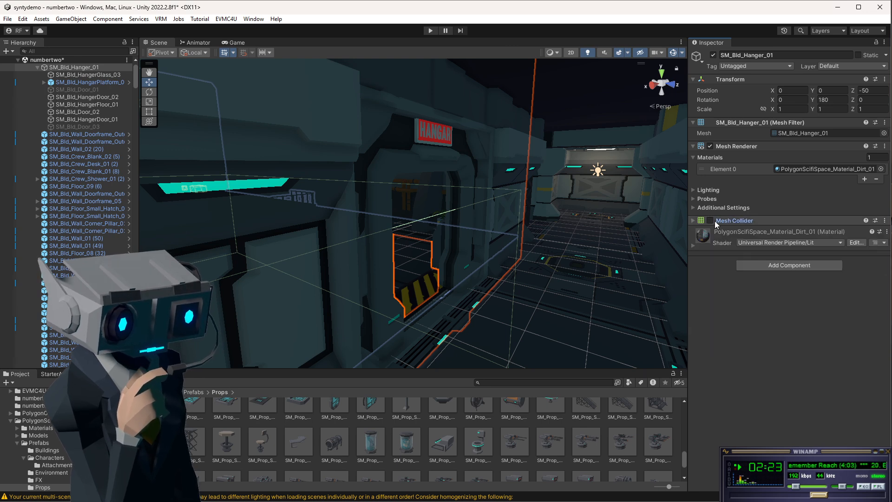
pyautogui.click(710, 221)
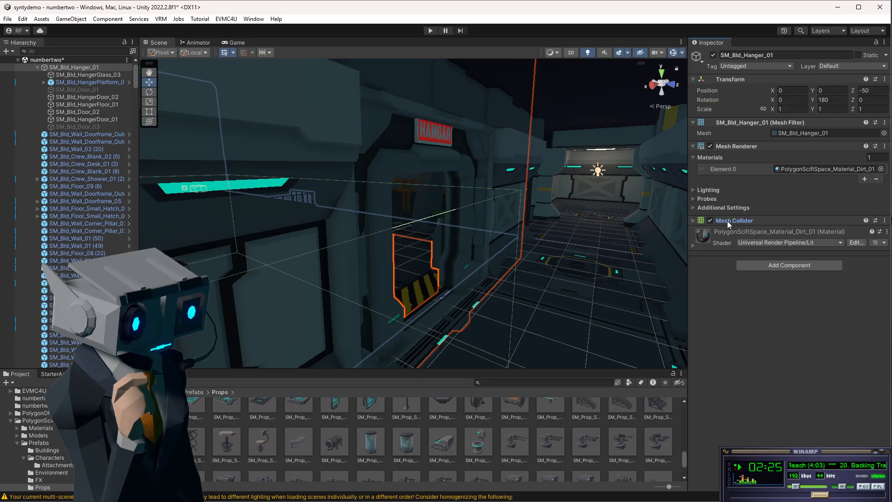
pyautogui.click(727, 222)
pyautogui.click(775, 232)
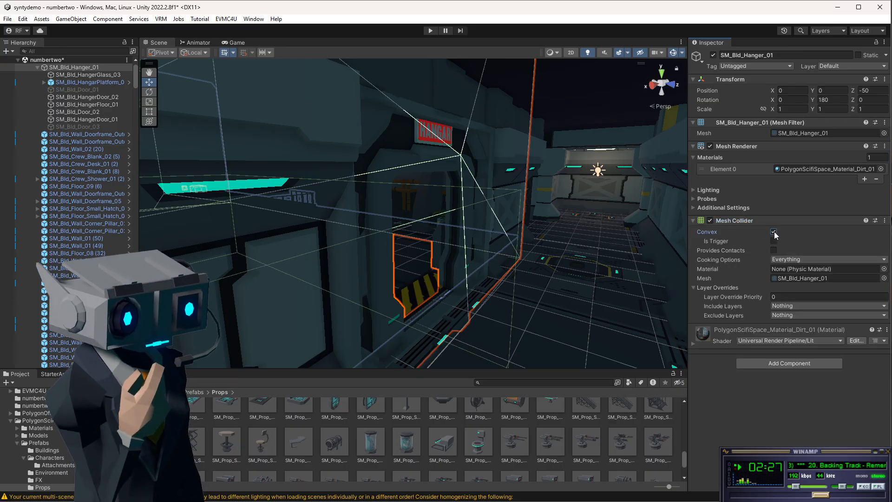
pyautogui.keyDown('alt'); pyautogui.moveTo(473, 226); pyautogui.dragTo(233, 242); pyautogui.keyUp('alt')
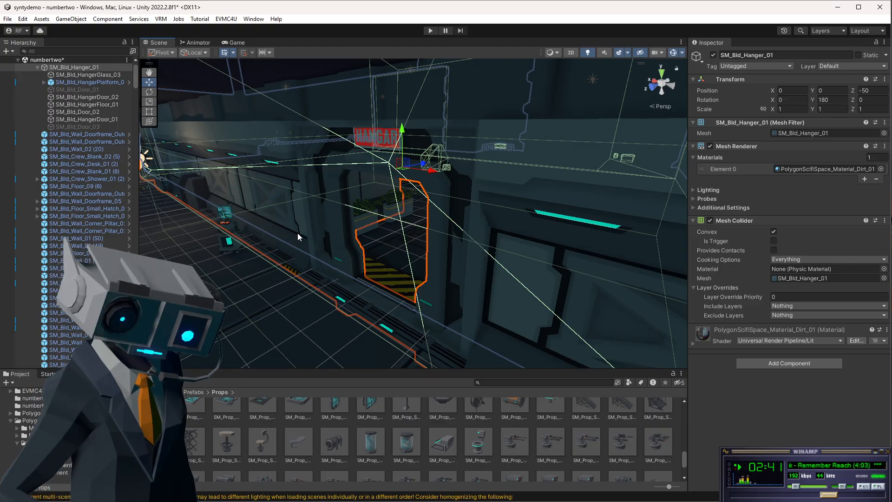
pyautogui.keyDown('alt'); pyautogui.moveTo(298, 236); pyautogui.dragTo(284, 248); pyautogui.keyUp('alt')
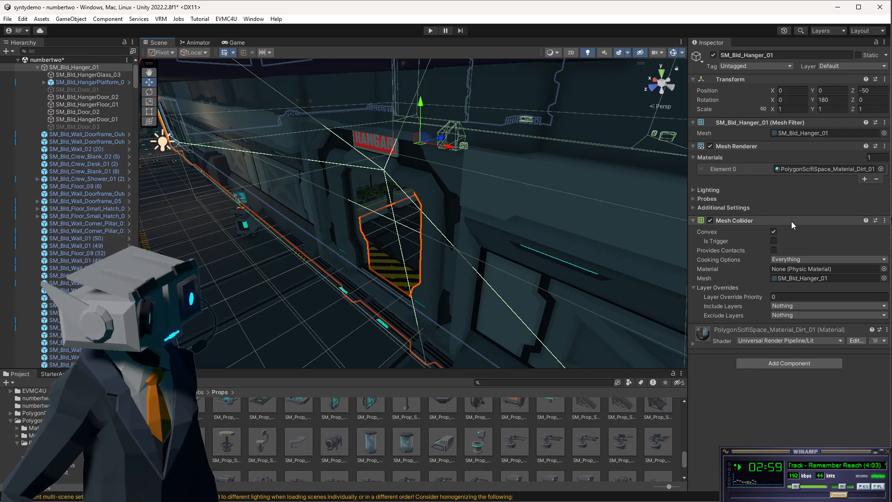
pyautogui.click(774, 231)
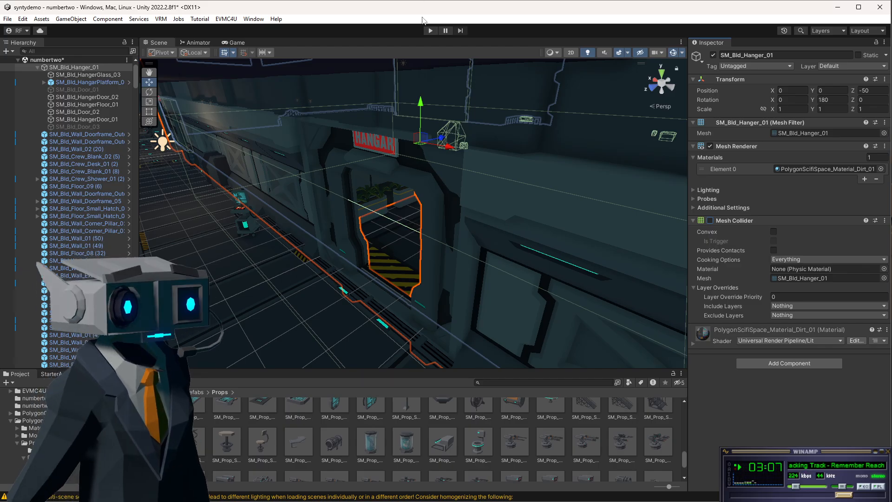
# Save the scene.
pyautogui.click(56, 60)
pyautogui.click(7, 18)
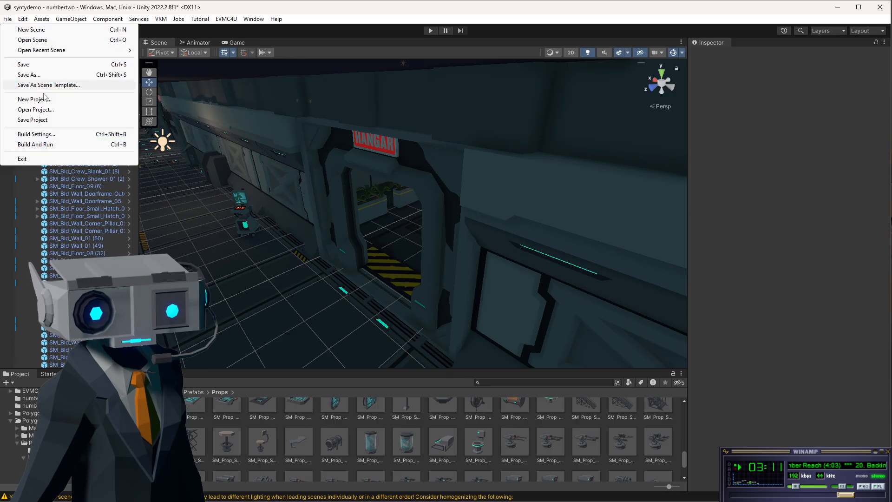
pyautogui.click(27, 64)
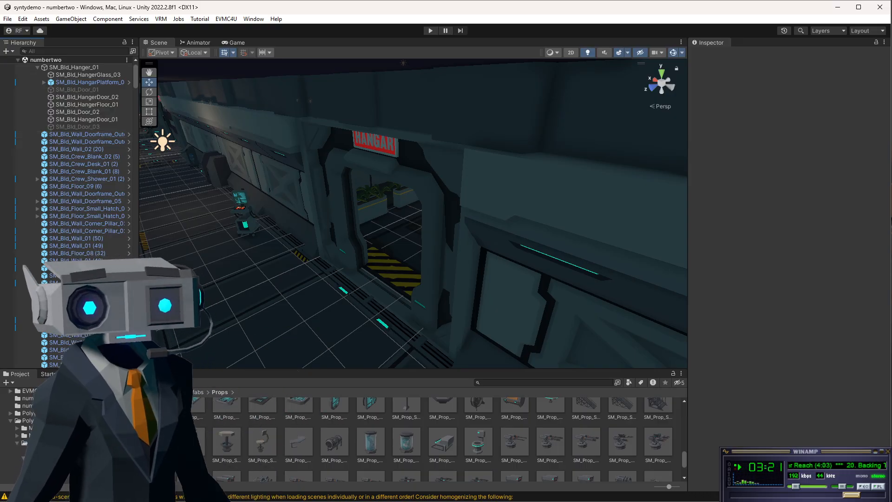
# Collapse the hangar, Buildings and Signs groups in the hierarchy and disable the Ceilings object.
pyautogui.click(45, 61)
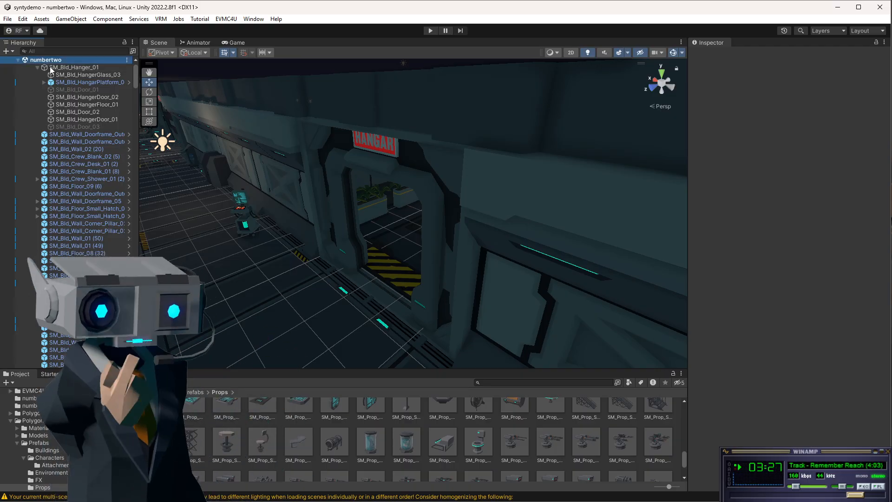
pyautogui.click(37, 68)
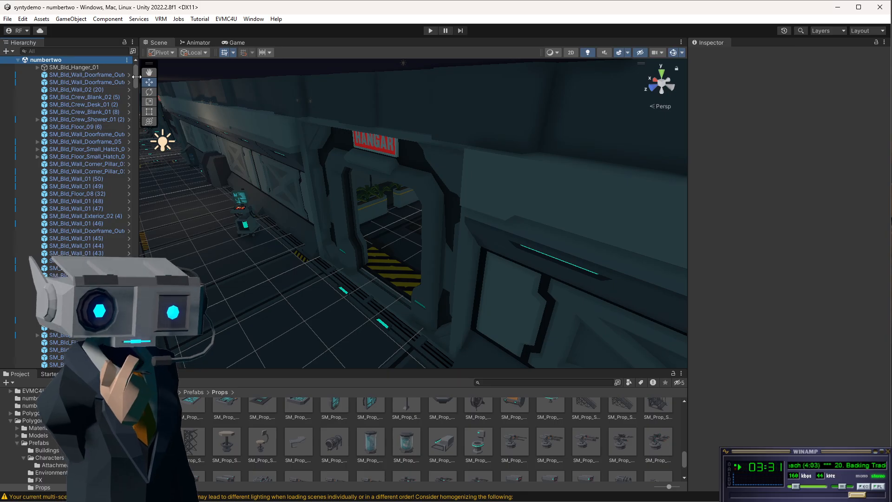
pyautogui.moveTo(136, 77)
pyautogui.mouseDown()
pyautogui.moveTo(136, 90)
pyautogui.moveTo(136, 75)
pyautogui.mouseUp()
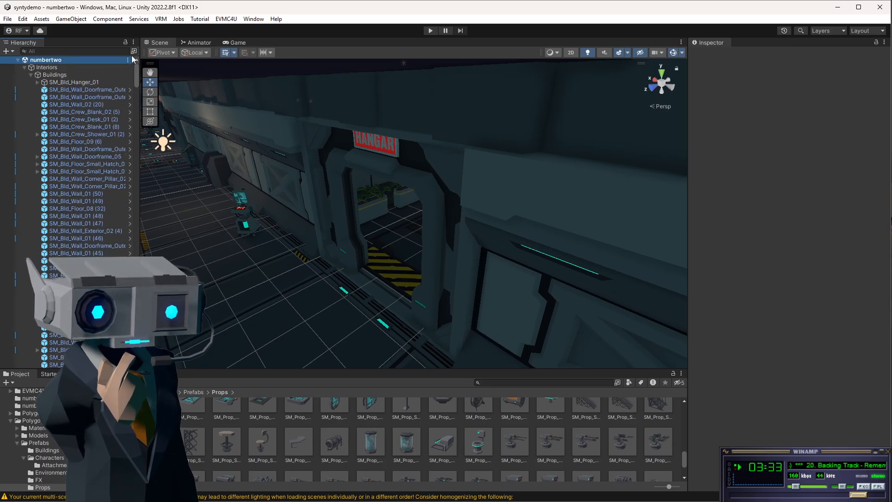
pyautogui.click(30, 75)
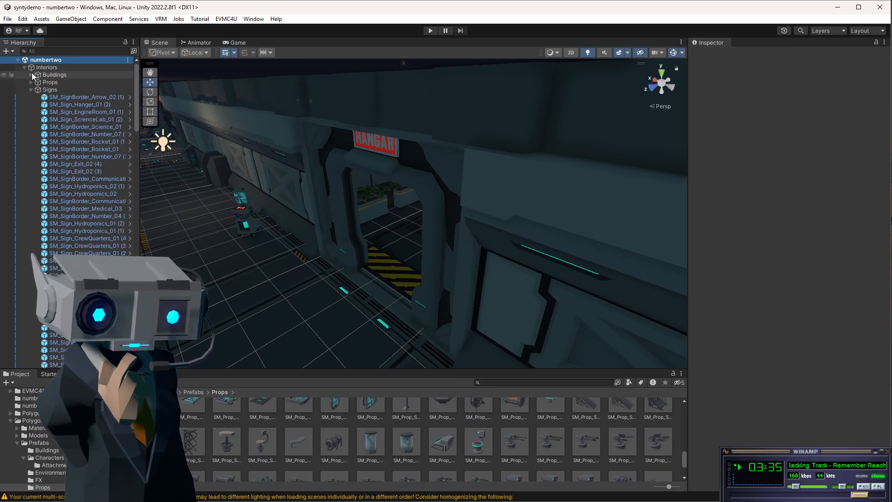
pyautogui.click(31, 90)
pyautogui.click(31, 90)
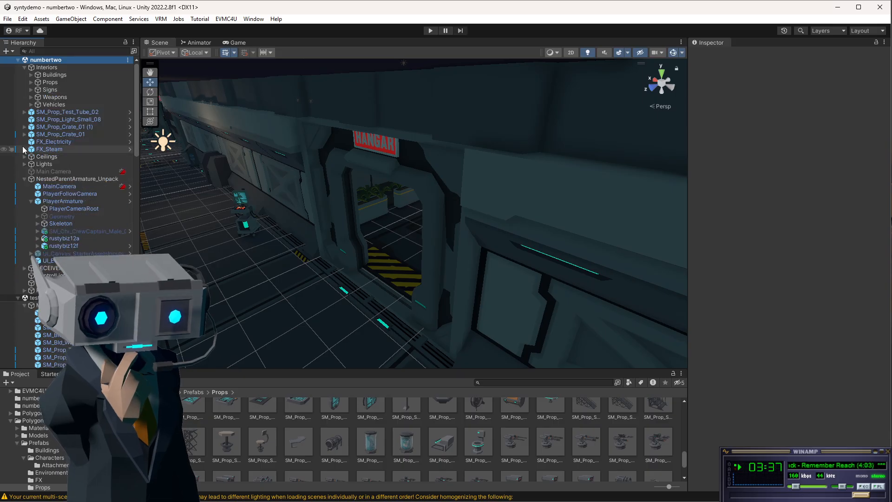
pyautogui.click(46, 157)
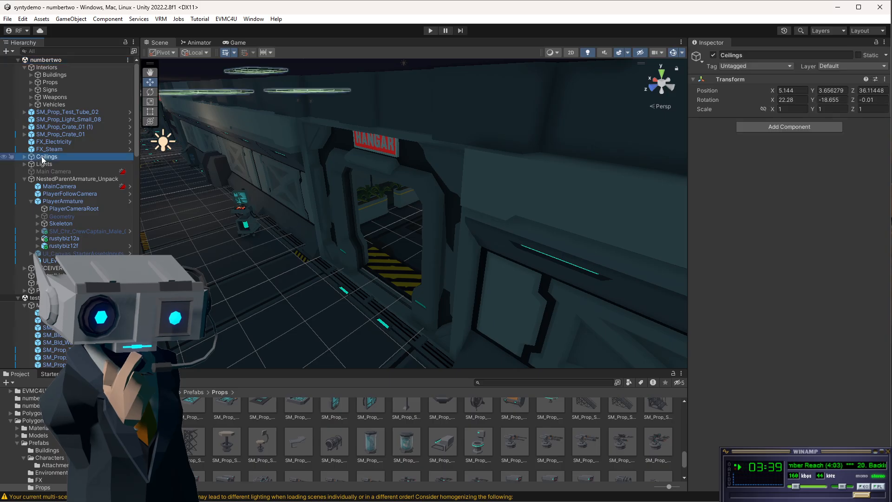
pyautogui.click(713, 56)
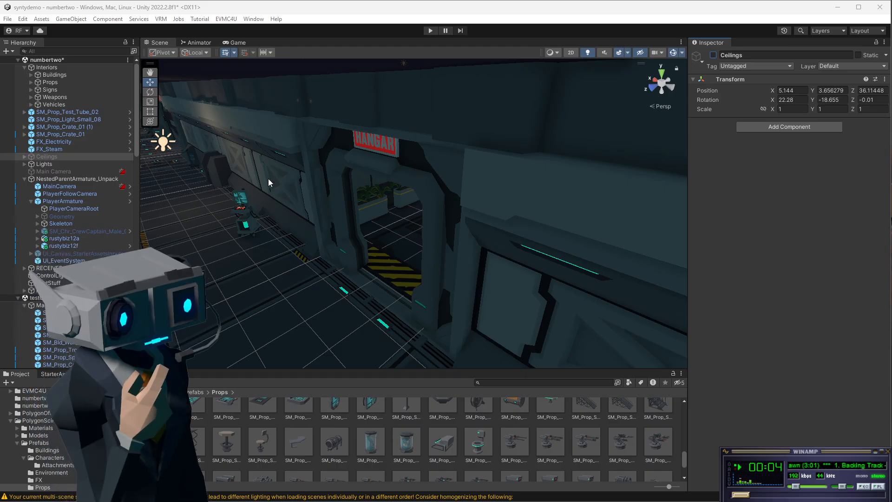
# Inspect the rustybiz12f avatar and ControlLights objects, then frame rustybiz12f in the scene view.
pyautogui.click(77, 247)
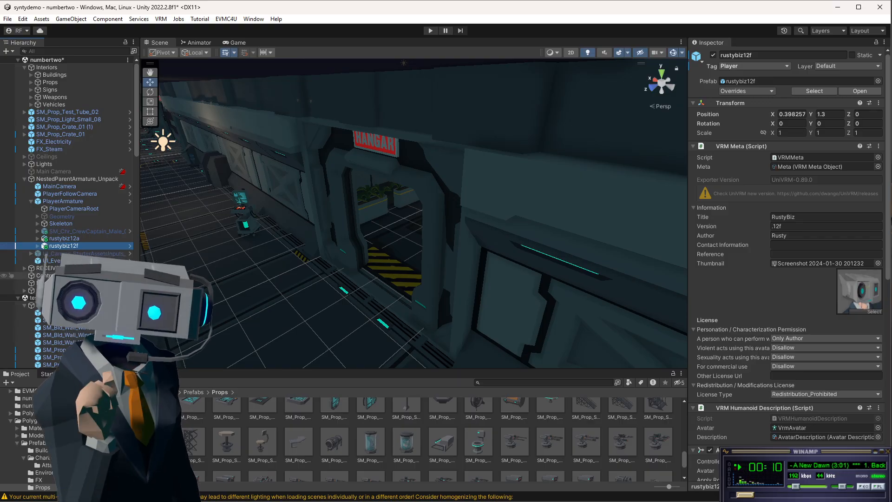
pyautogui.scroll(-3, 76, 246)
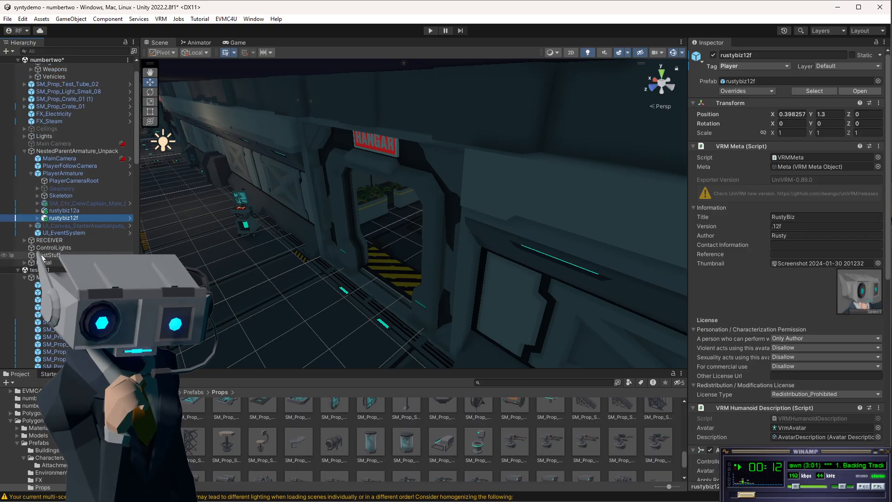
pyautogui.scroll(3, 26, 280)
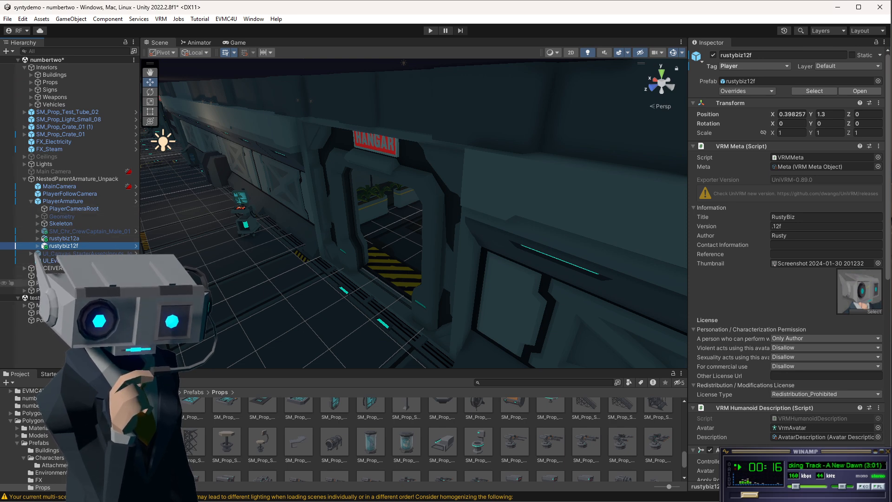
pyautogui.click(46, 283)
pyautogui.click(46, 275)
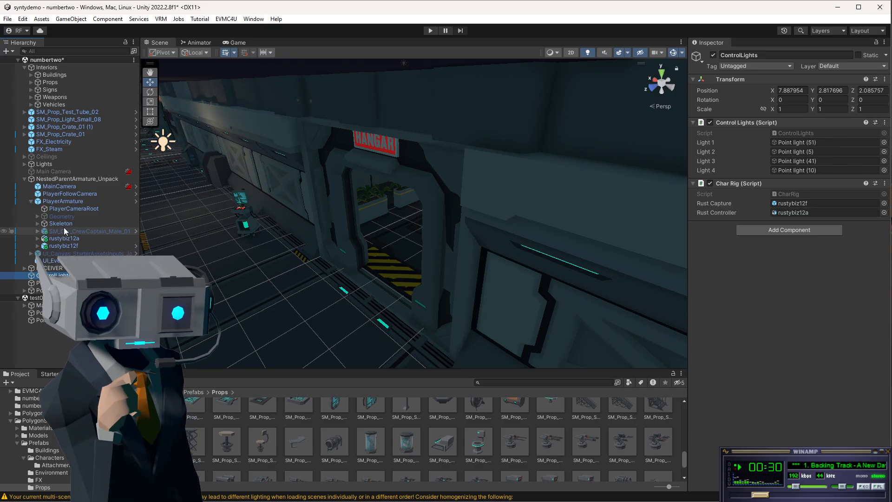
pyautogui.click(61, 246)
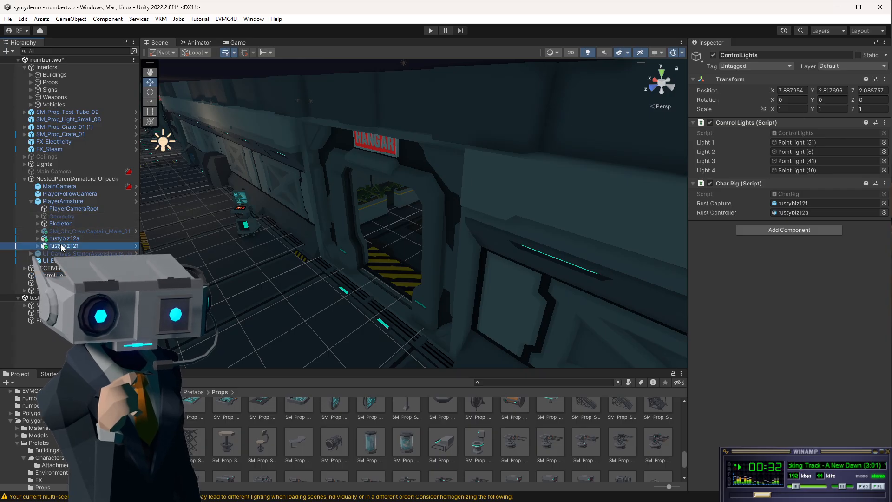
pyautogui.press('f')
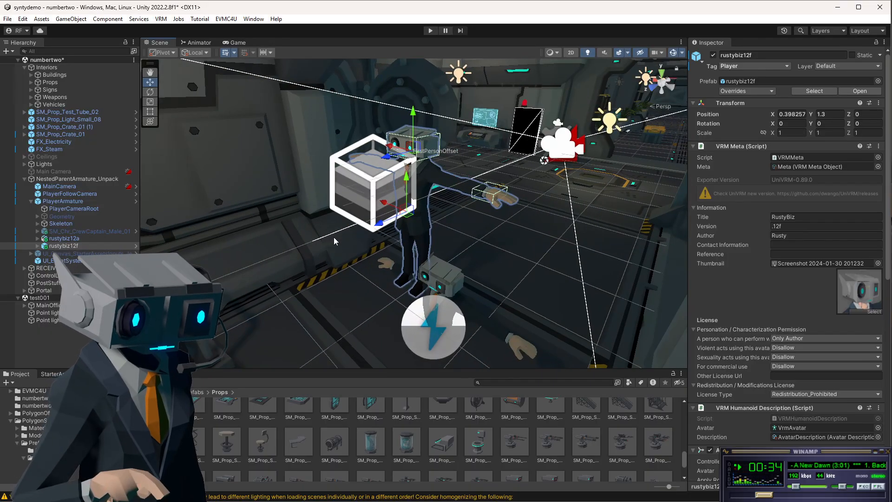
# Expand rustybiz12f, select its SK_Chr_Business_Male_01 mesh and switch it off and on to compare.
pyautogui.keyDown('alt'); pyautogui.moveTo(398, 197); pyautogui.dragTo(416, 189); pyautogui.keyUp('alt')
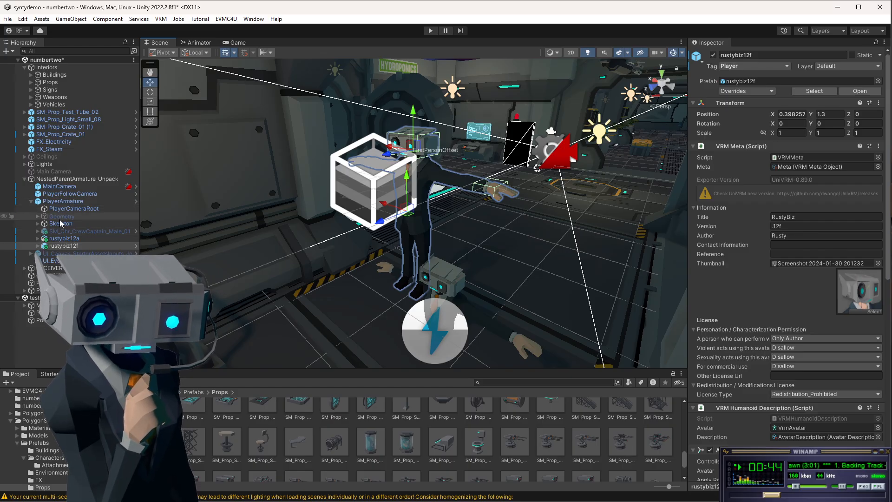
pyautogui.click(38, 246)
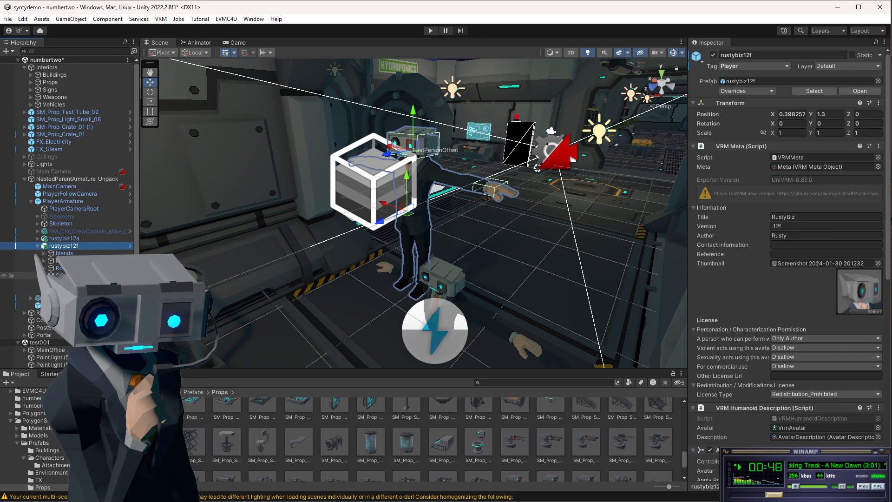
pyautogui.click(70, 275)
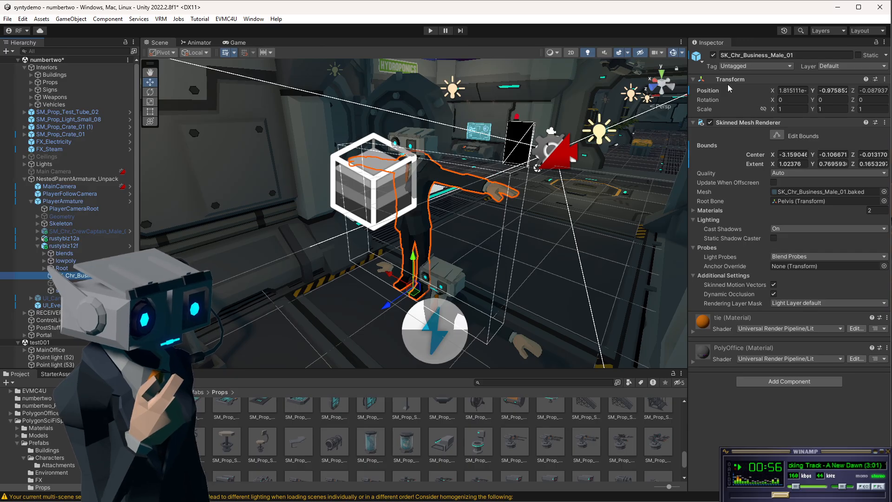
pyautogui.click(713, 55)
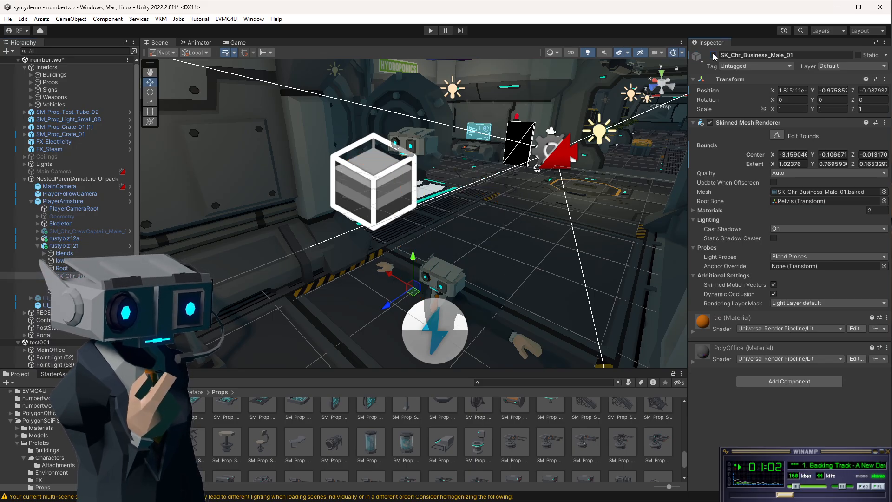
pyautogui.click(714, 55)
pyautogui.click(714, 55)
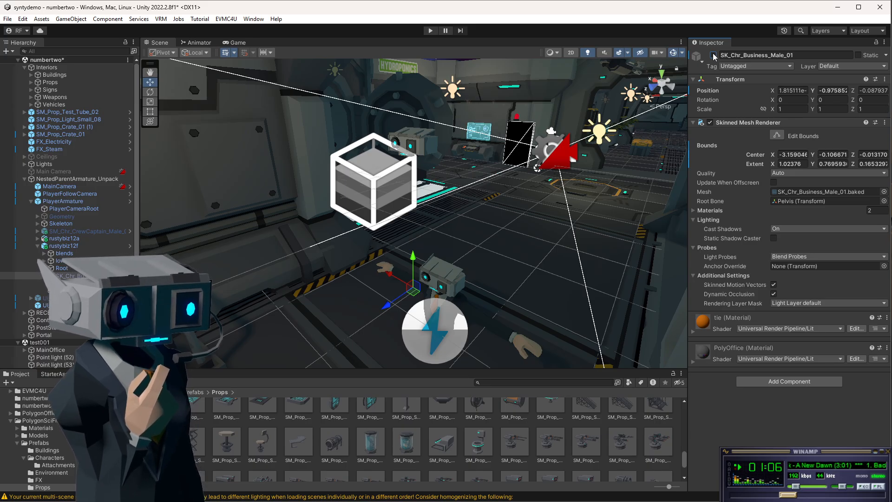
pyautogui.click(714, 55)
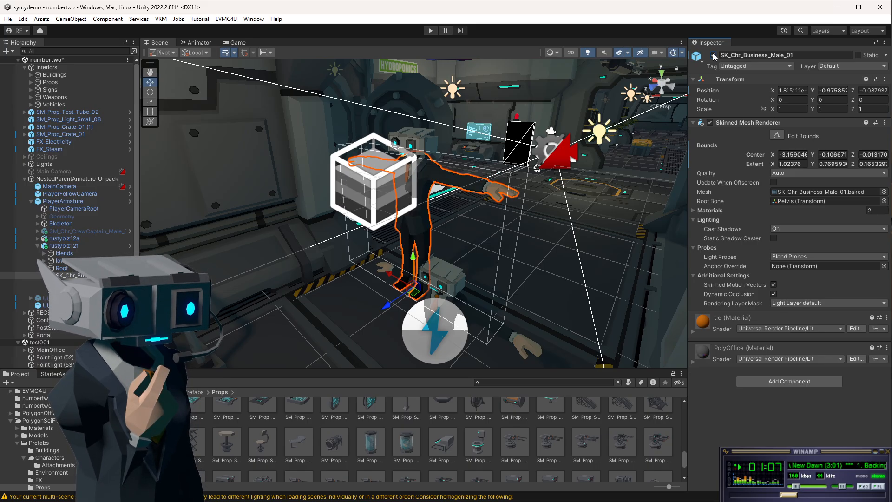
# Select the lowpoly object under rustybiz12a and toggle it off and on several times to check its effect.
pyautogui.click(439, 275)
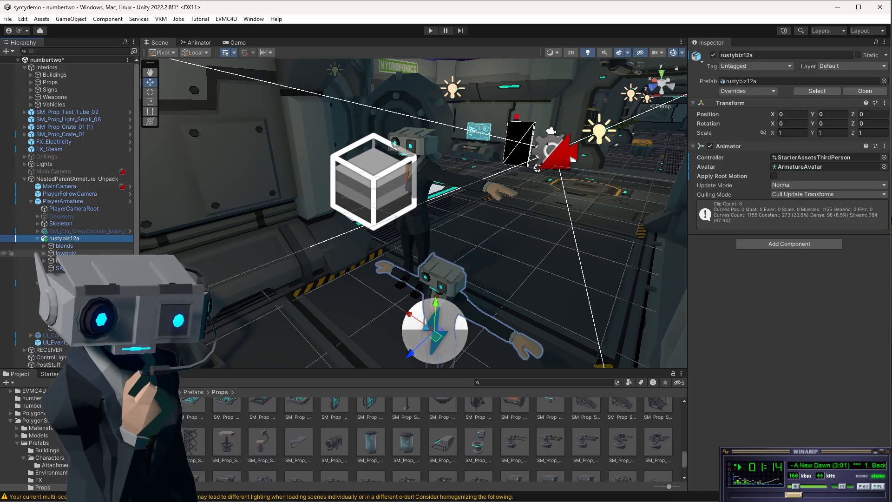
pyautogui.click(65, 253)
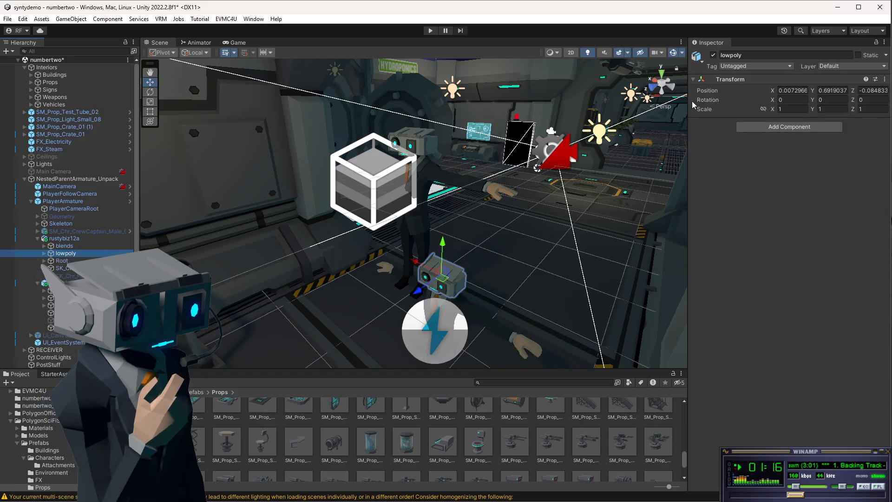
pyautogui.click(713, 55)
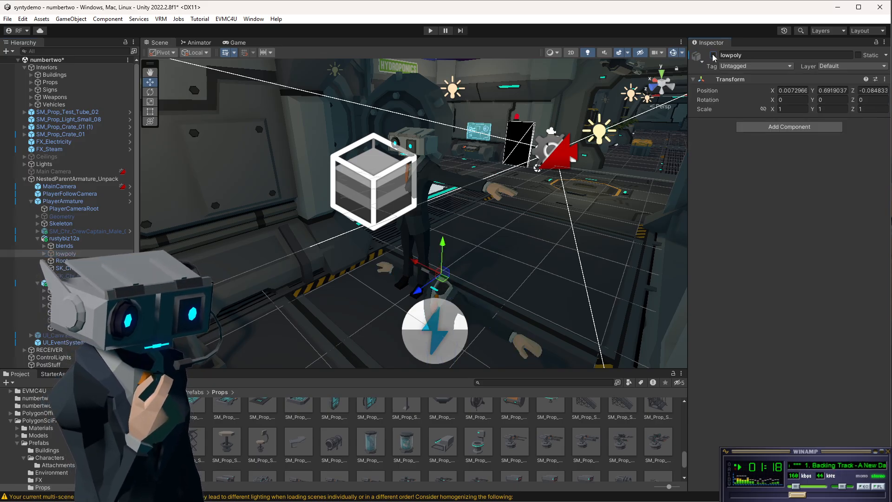
pyautogui.click(713, 55)
pyautogui.click(713, 55)
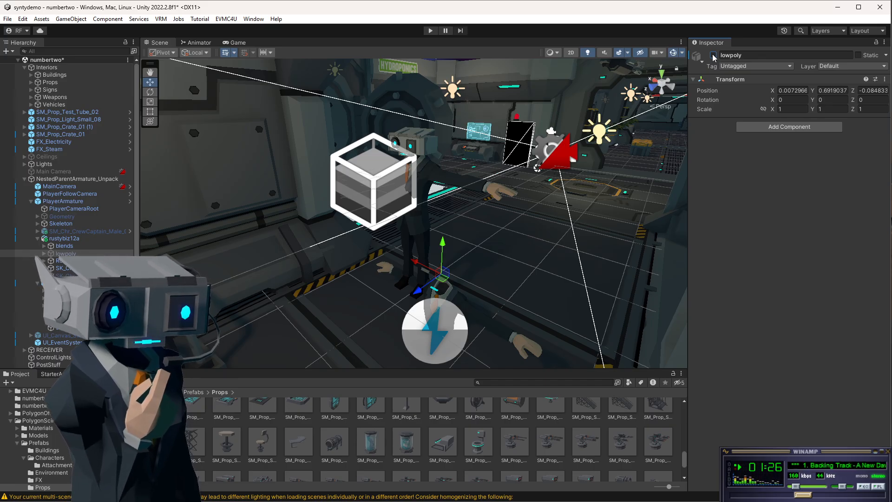
pyautogui.click(713, 56)
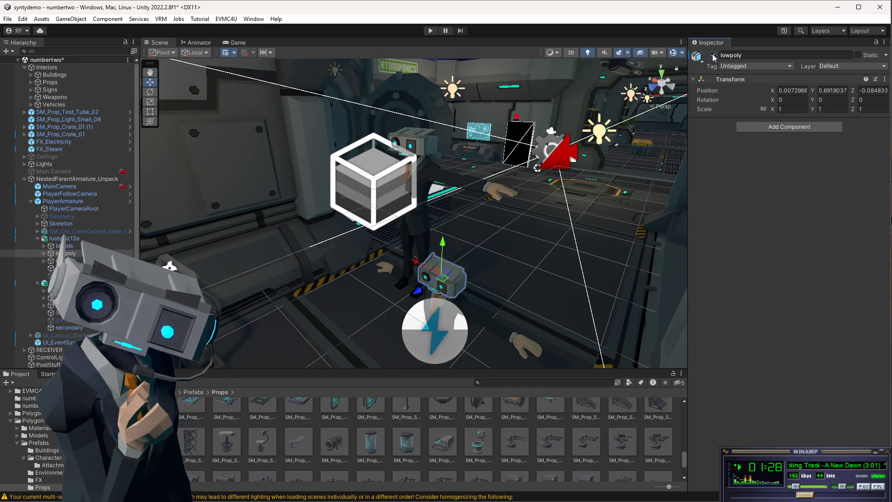
pyautogui.click(713, 55)
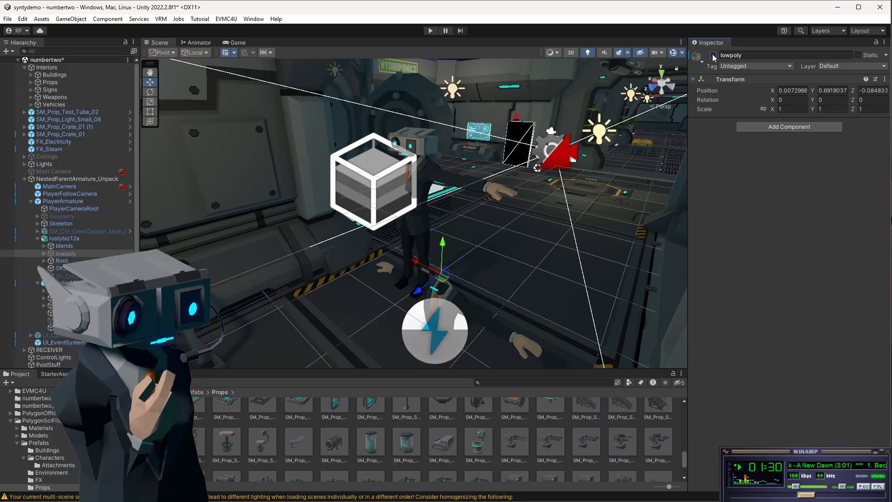
pyautogui.click(714, 56)
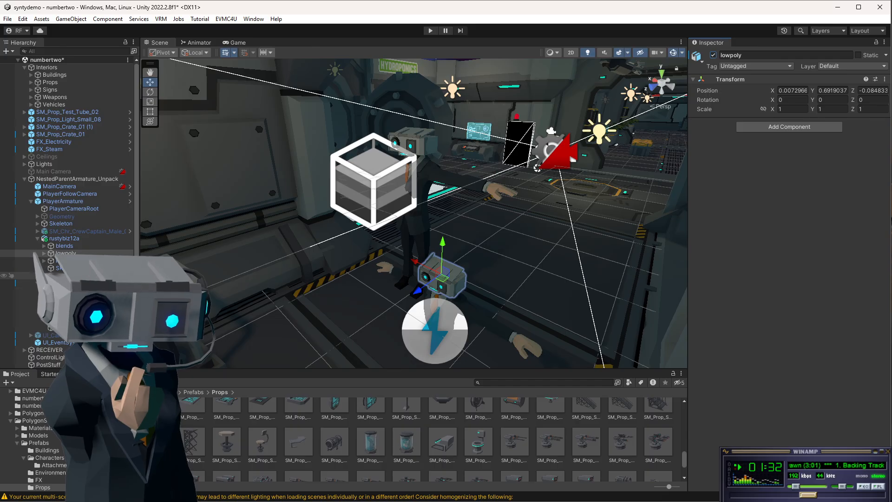
# Select rustybiz12a's SK_Chr_Business_Male_01 mesh, enter Play mode and press 1 in the Game view to test the camera.
pyautogui.click(76, 268)
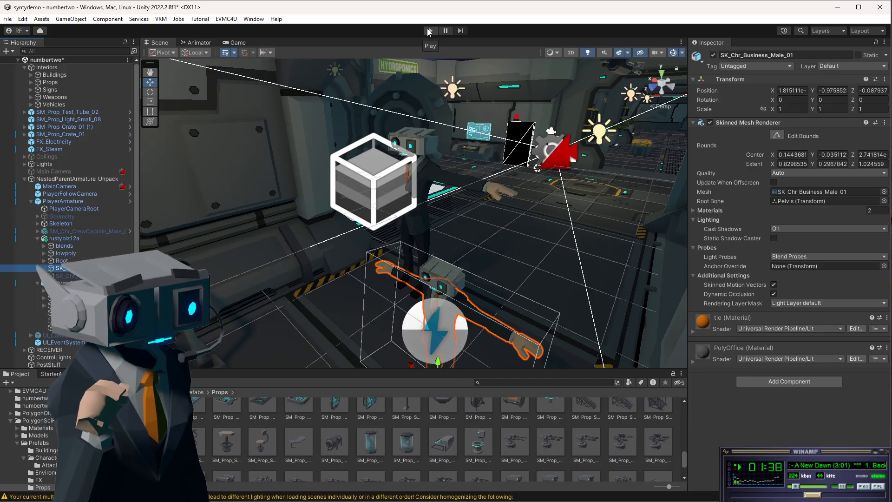
pyautogui.click(431, 31)
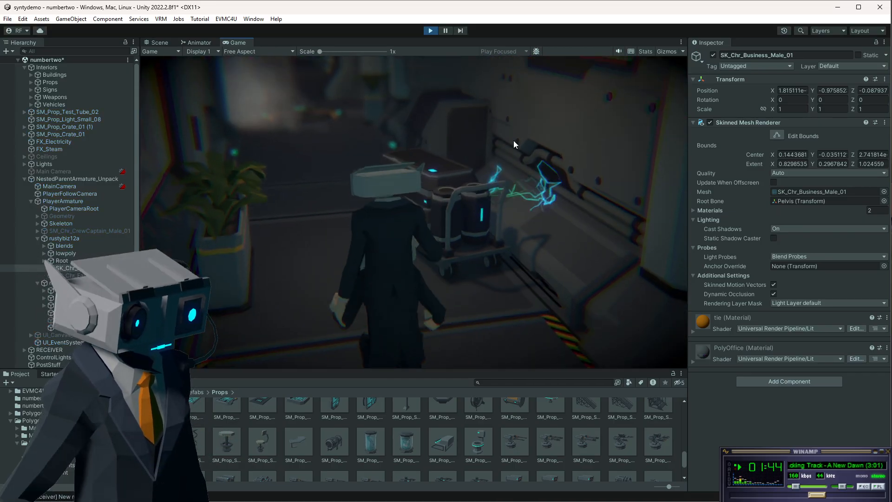
pyautogui.click(514, 141)
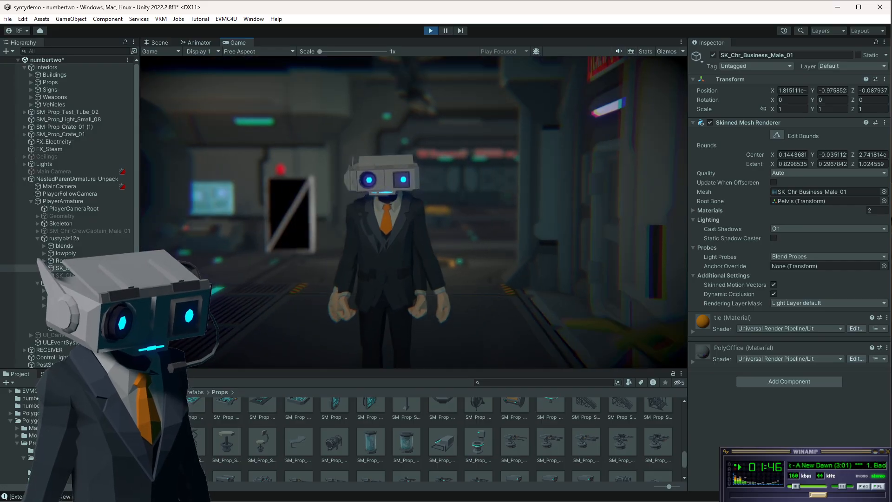
pyautogui.press('1')
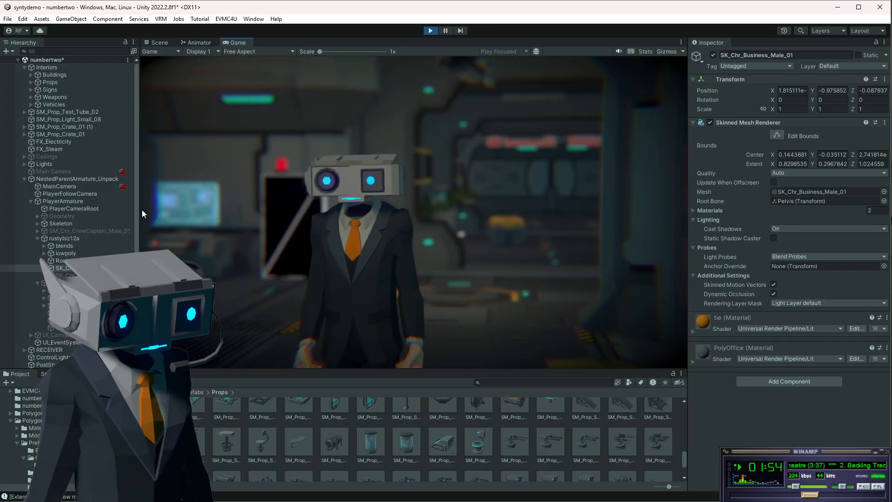
# Select PostStuff and lower the Focusdistance Cam FOV slider to about 18.4 while playing.
pyautogui.scroll(-3, 66, 349)
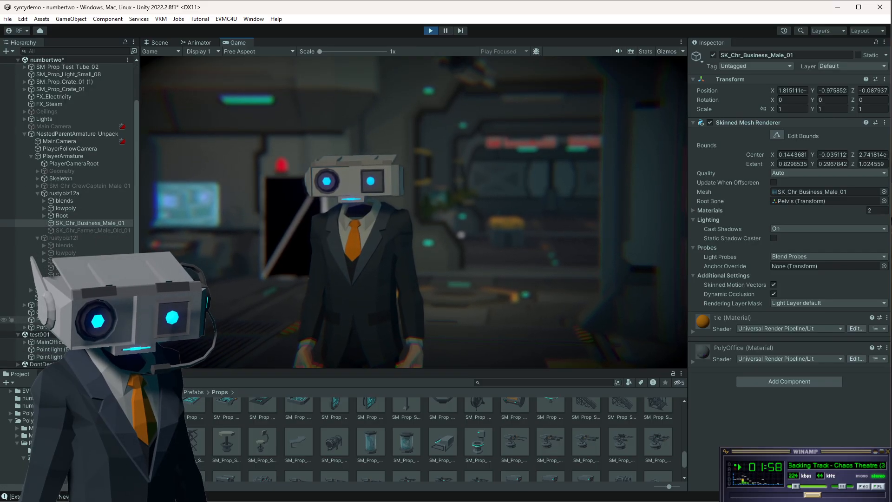
pyautogui.click(41, 319)
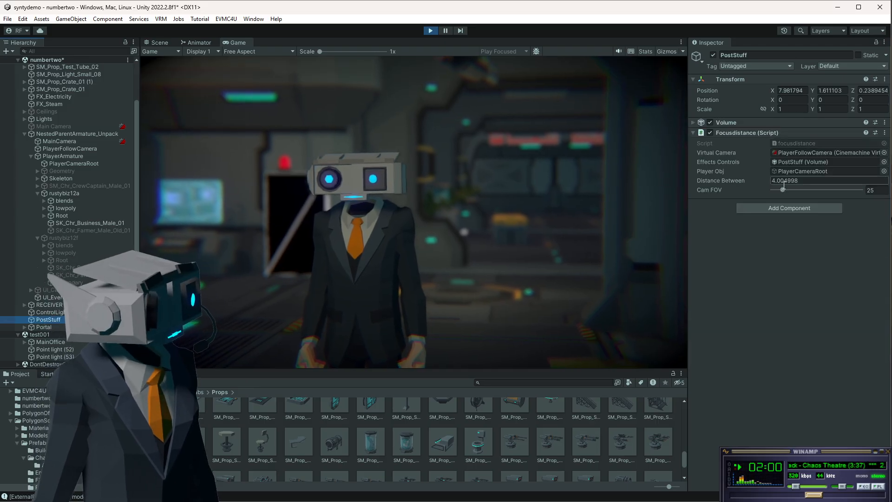
pyautogui.moveTo(782, 191)
pyautogui.mouseDown()
pyautogui.moveTo(803, 192)
pyautogui.moveTo(770, 192)
pyautogui.moveTo(804, 191)
pyautogui.moveTo(774, 179)
pyautogui.moveTo(814, 184)
pyautogui.moveTo(777, 188)
pyautogui.mouseUp()
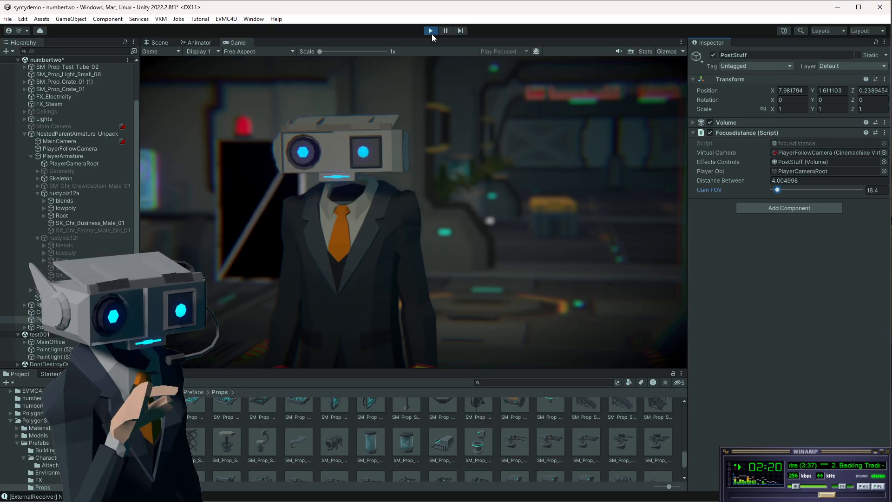
# Switch rustybiz12a's SK_Chr_Business_Male_01 mesh off and back on during play.
pyautogui.click(101, 223)
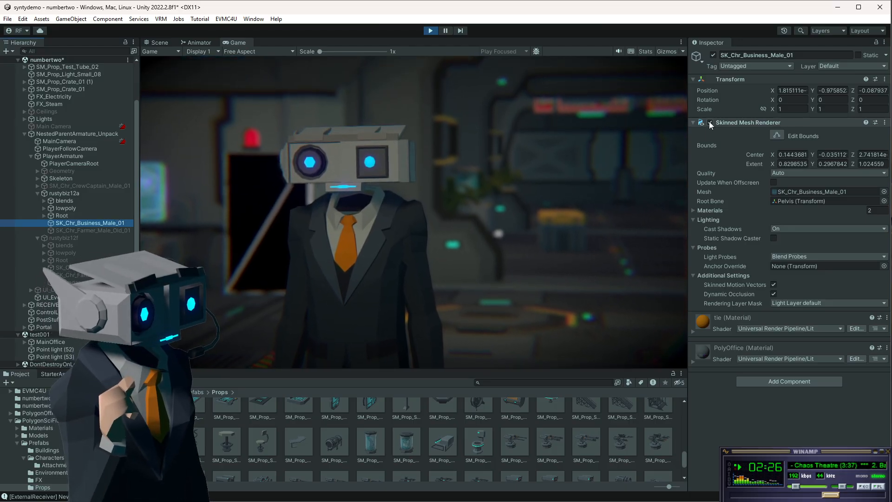
pyautogui.click(714, 54)
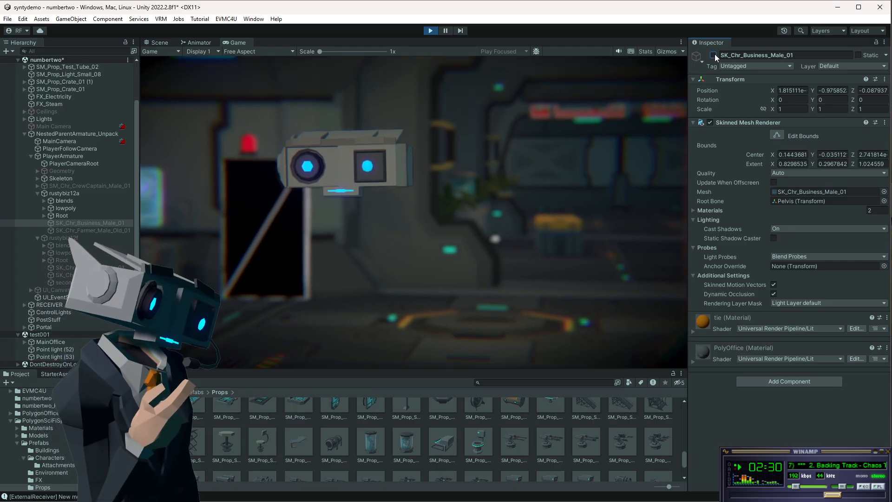
pyautogui.click(713, 55)
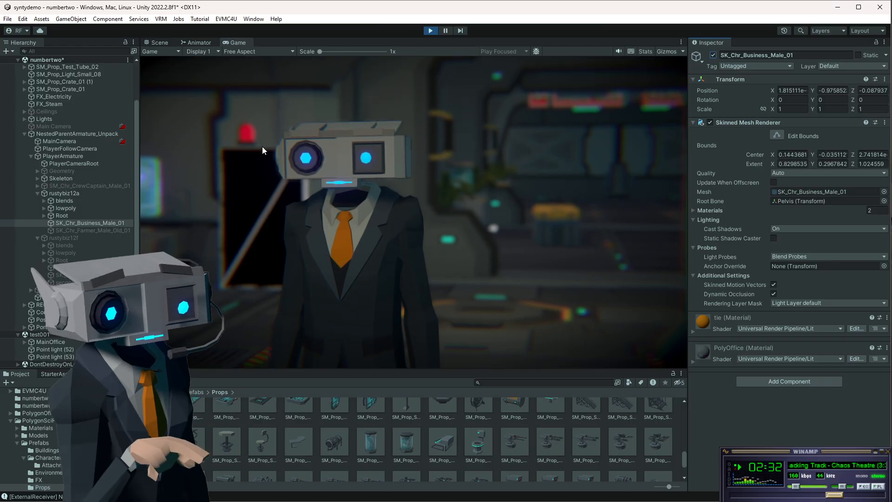
# Select the SK_Chr_Farmer_Male_Old_01 mesh and press F twice in the Game view to test the toggle.
pyautogui.click(82, 232)
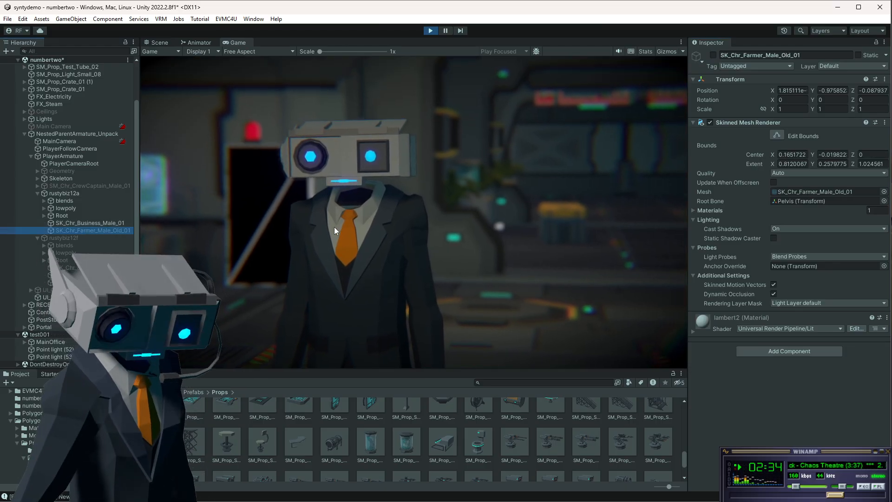
pyautogui.click(362, 187)
pyautogui.press('f')
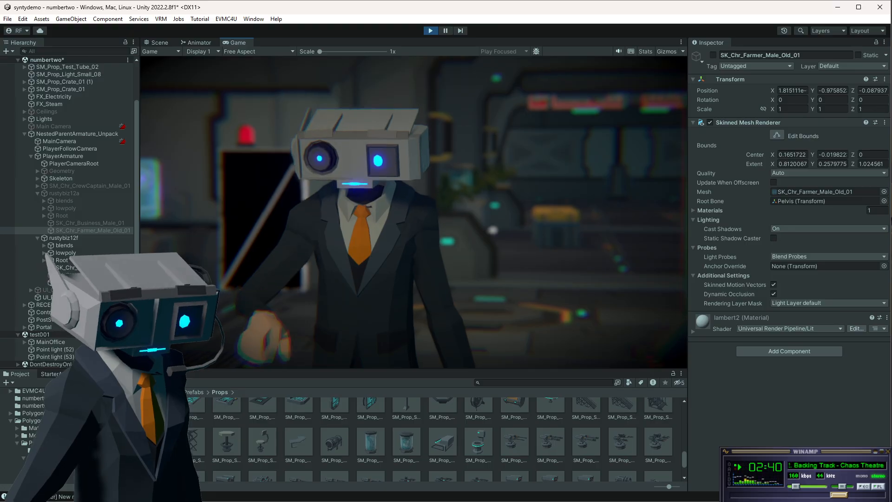
pyautogui.press('f')
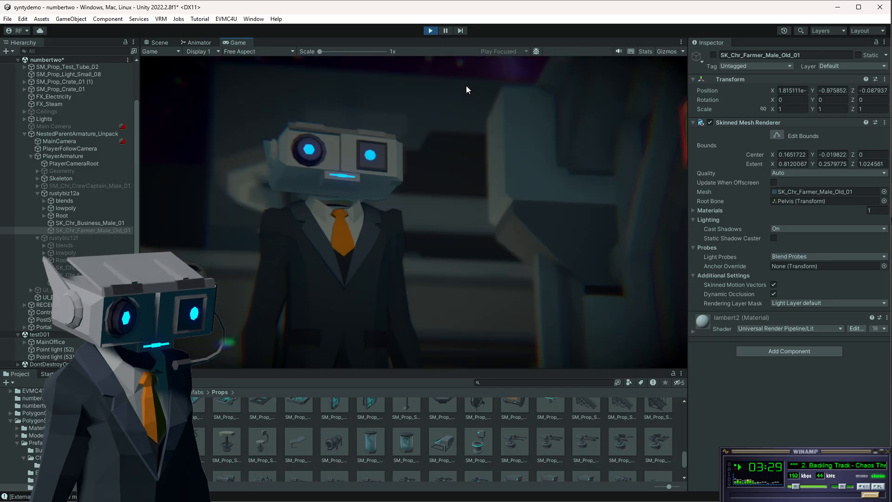
# Exit Play mode, select ControlLights and open its CharRig script in Visual Studio.
pyautogui.click(431, 32)
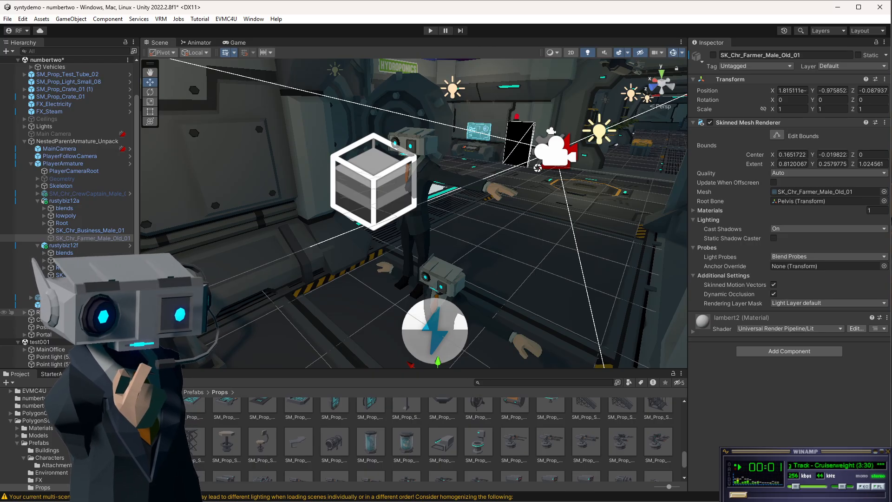
pyautogui.click(54, 320)
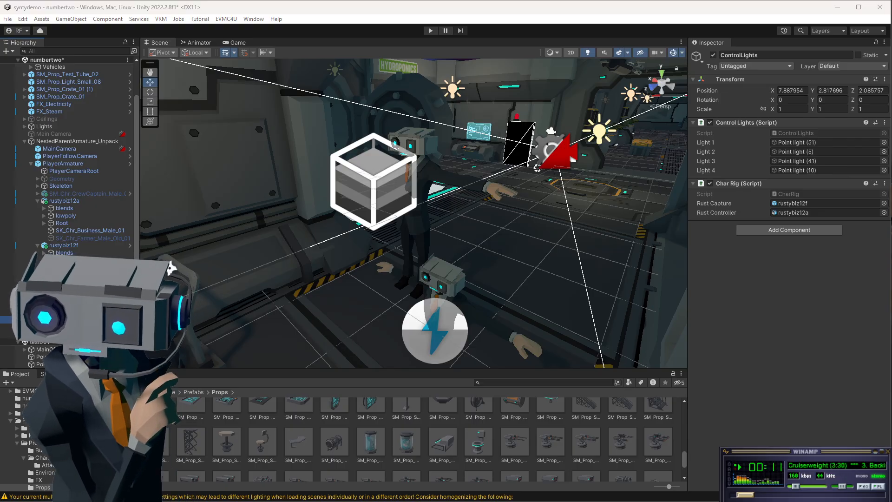
pyautogui.hotkey('alt', 'Tab')
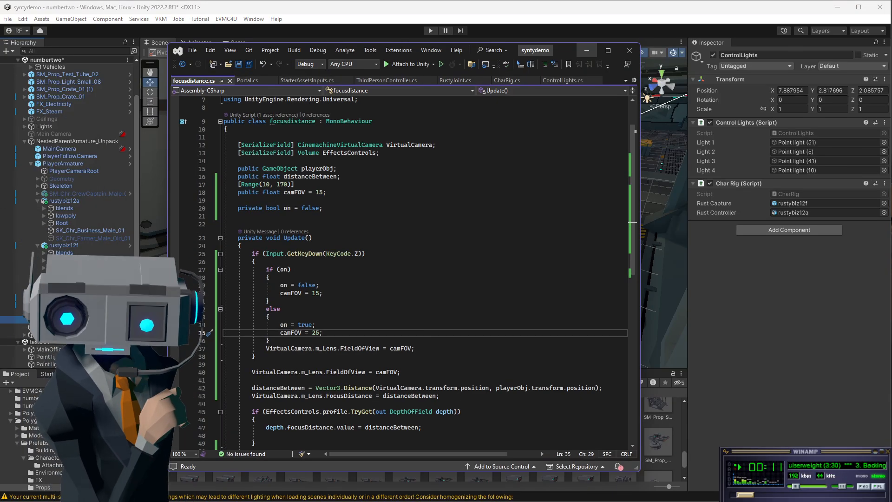
pyautogui.click(560, 81)
pyautogui.click(509, 81)
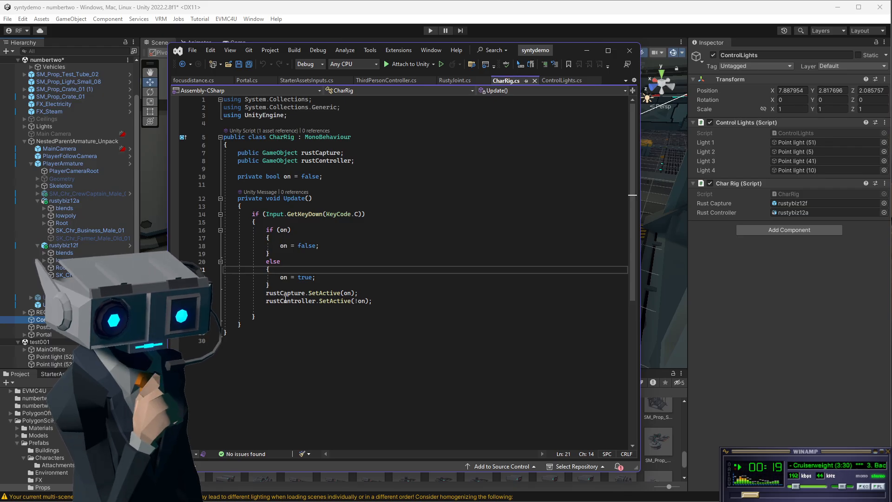
pyautogui.click(316, 309)
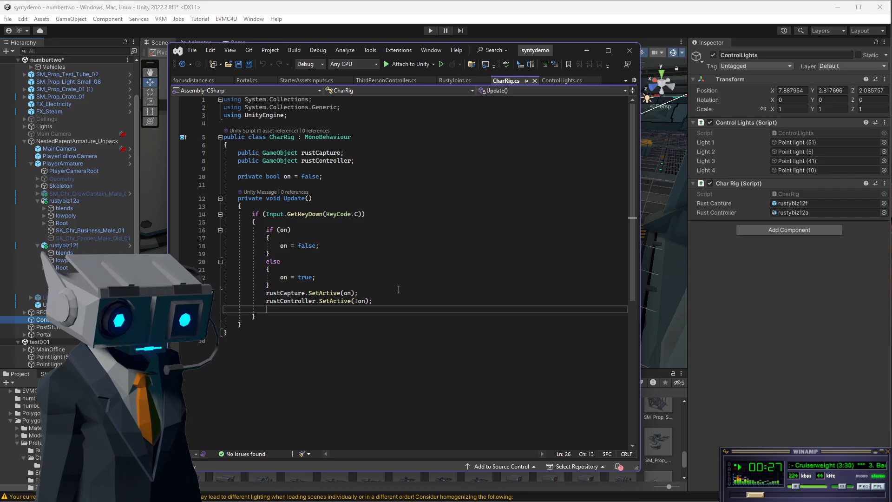
pyautogui.write('rustCont')
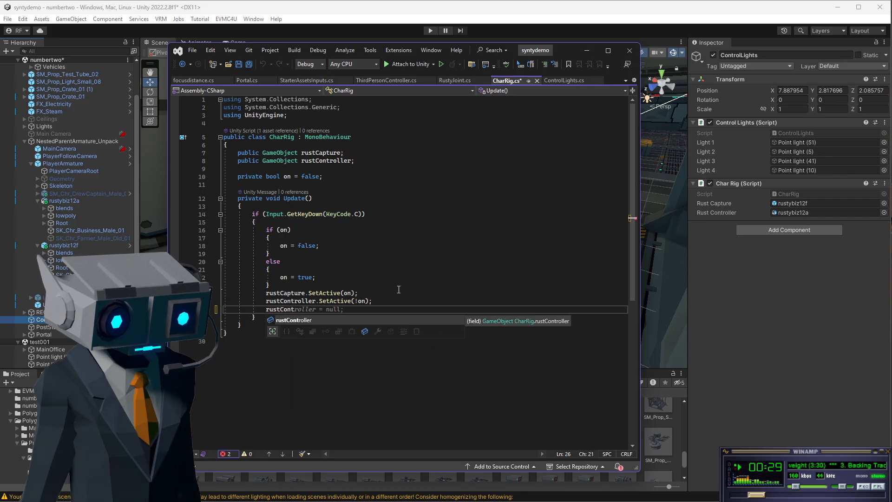
pyautogui.press('Tab')
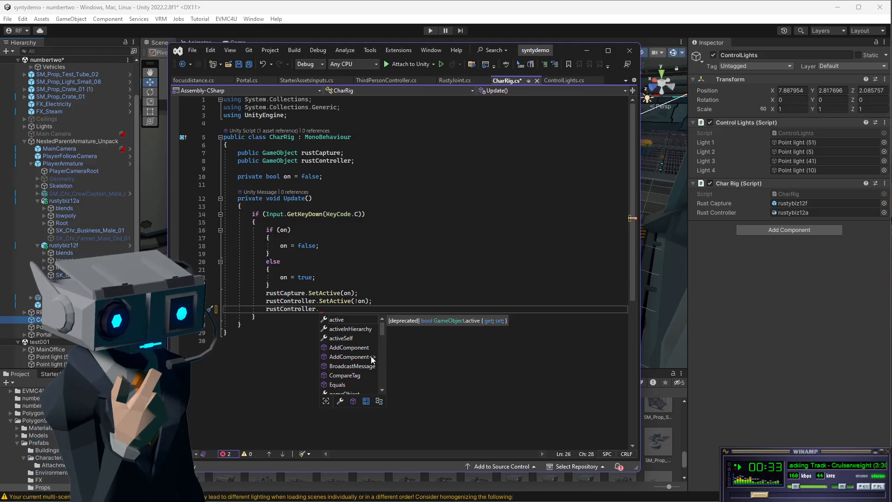
pyautogui.click(379, 389)
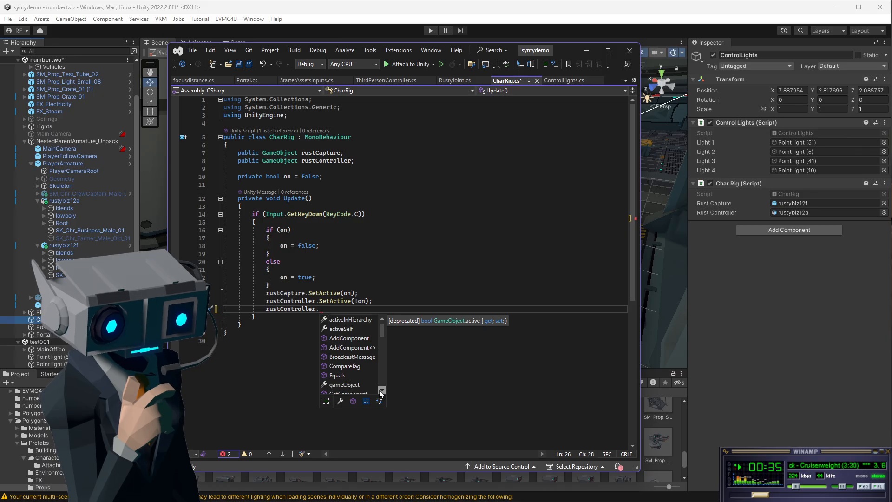
pyautogui.click(379, 389)
pyautogui.click(396, 390)
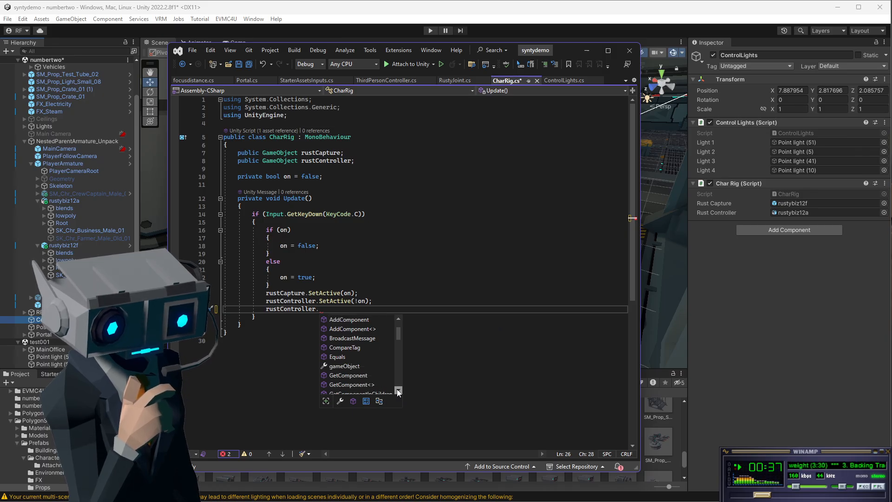
pyautogui.click(405, 390)
pyautogui.click(406, 391)
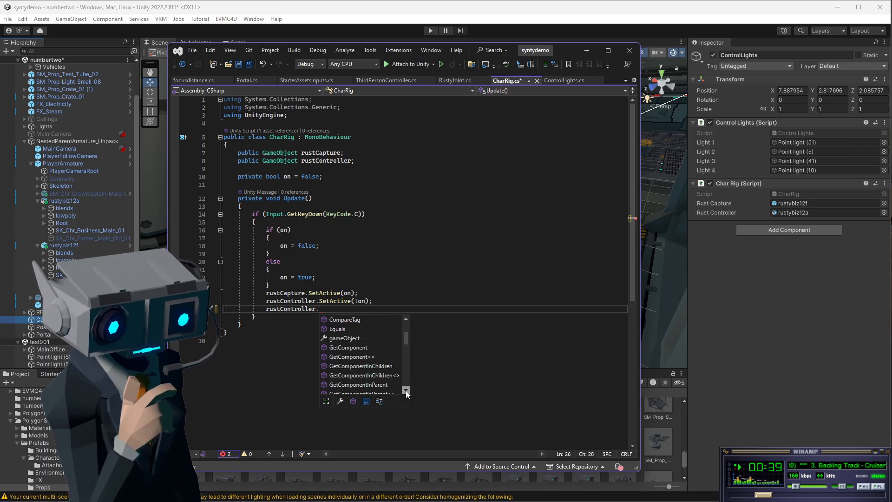
pyautogui.click(406, 391)
pyautogui.click(405, 390)
pyautogui.click(406, 391)
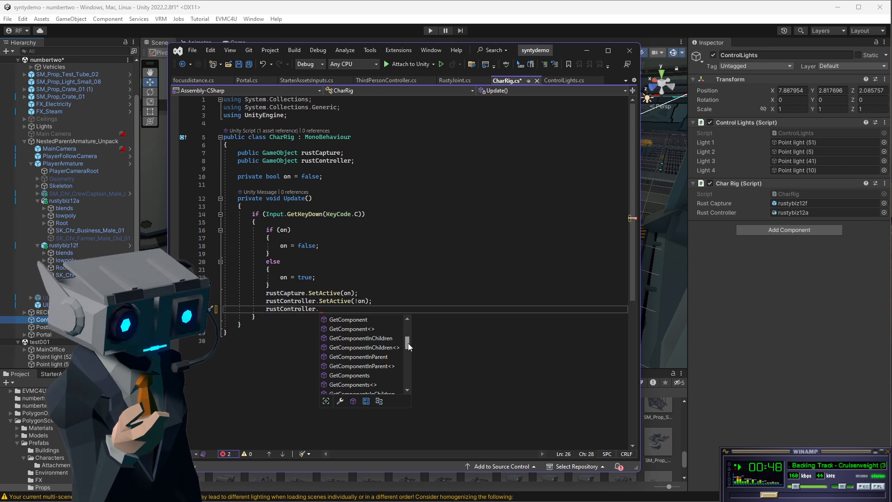
pyautogui.moveTo(408, 347); pyautogui.dragTo(407, 362)
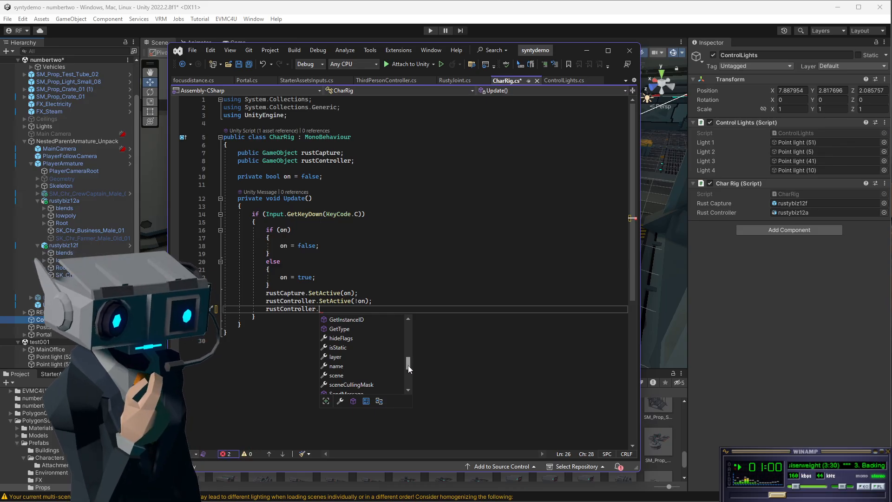
pyautogui.click(429, 287)
pyautogui.click(318, 311)
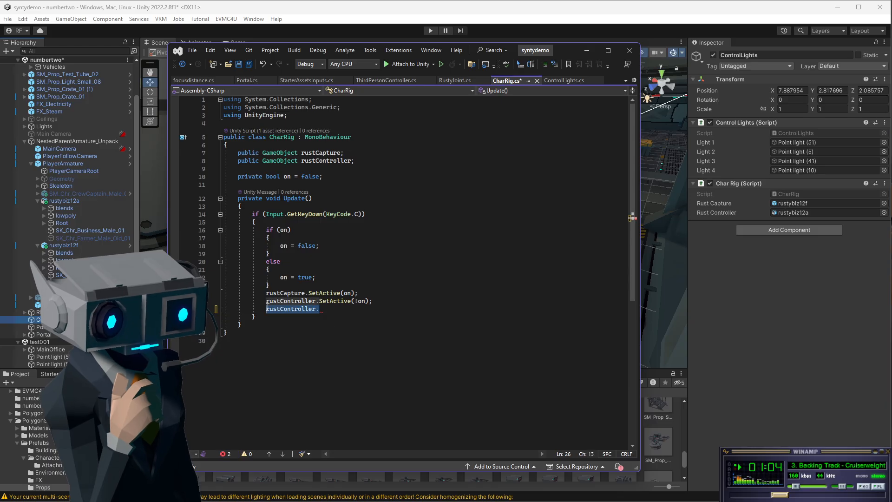
pyautogui.press('BackSpace')
pyautogui.click(388, 303)
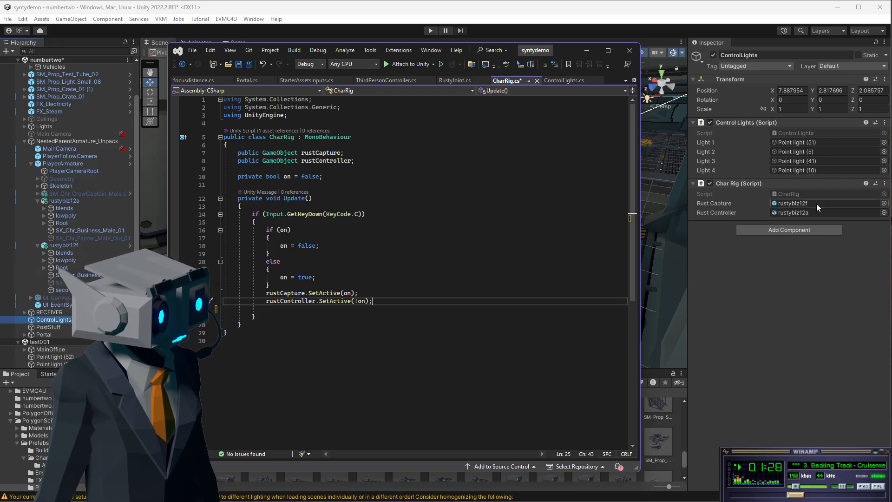
# Declare a public GameObject field named rustControllerBody below rustController in the CharRig script.
pyautogui.click(367, 161)
pyautogui.press('Return')
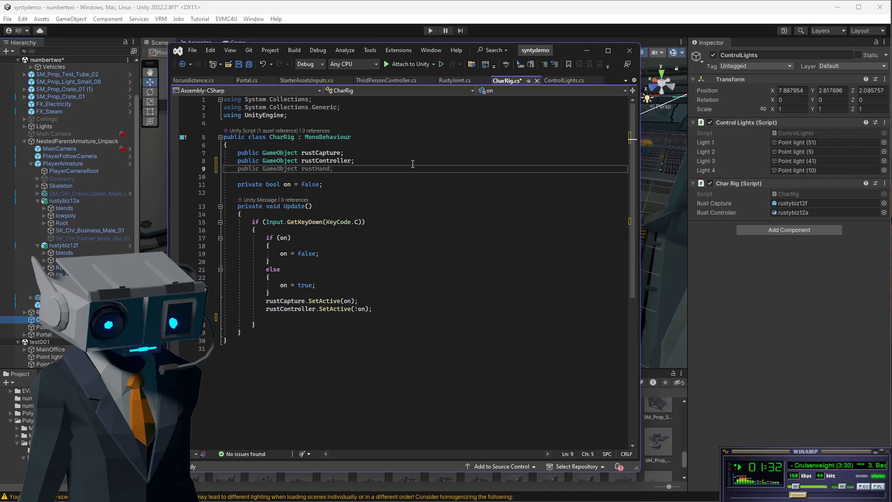
pyautogui.write('publicv')
pyautogui.press('BackSpace')
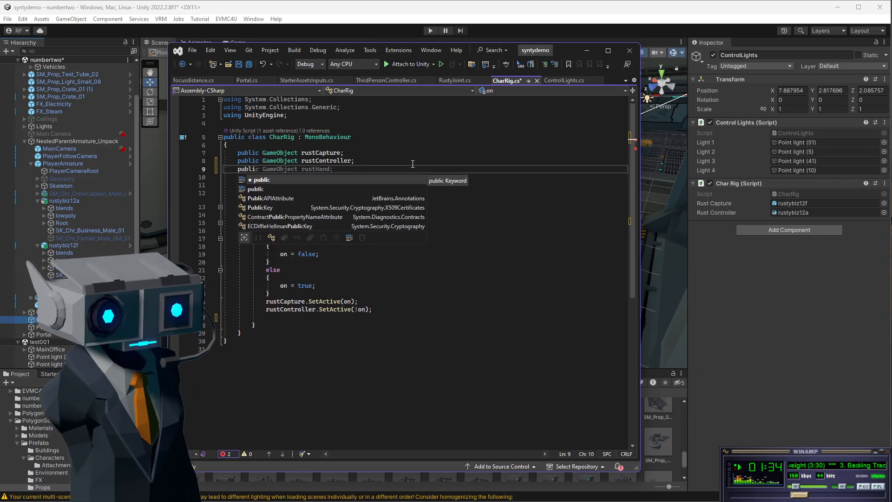
pyautogui.write('game')
pyautogui.press('Tab')
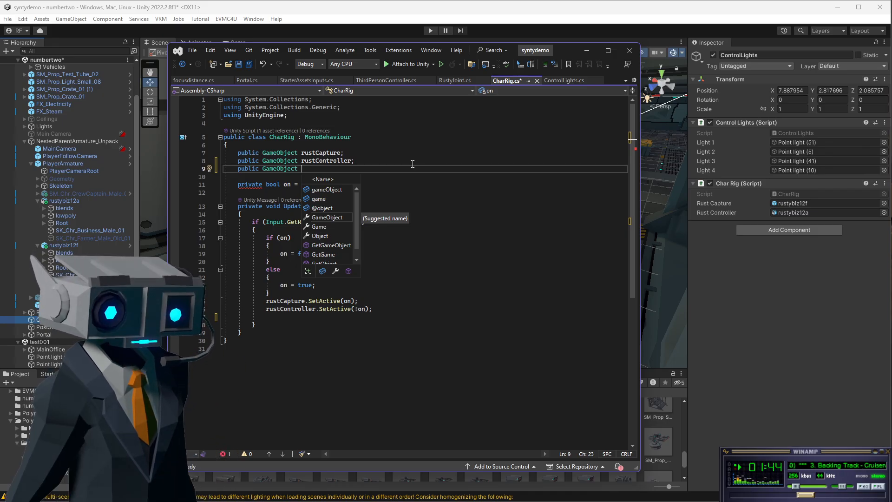
pyautogui.write('rustC')
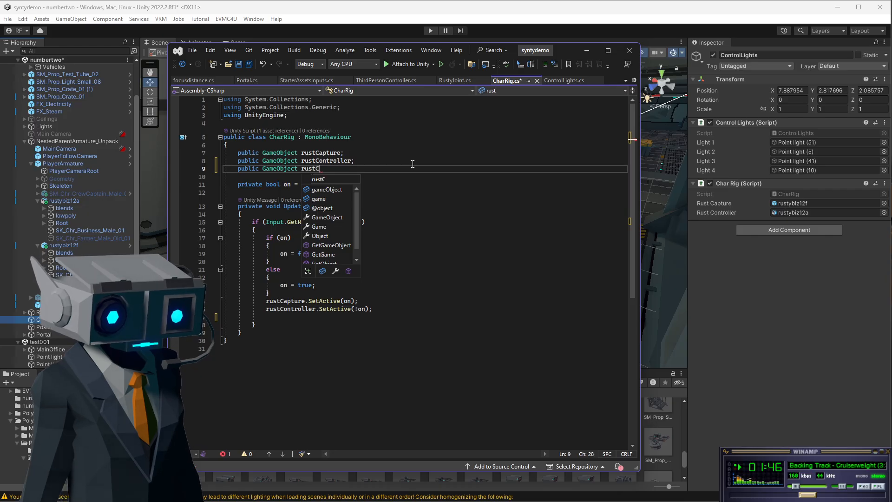
pyautogui.write('ontroller')
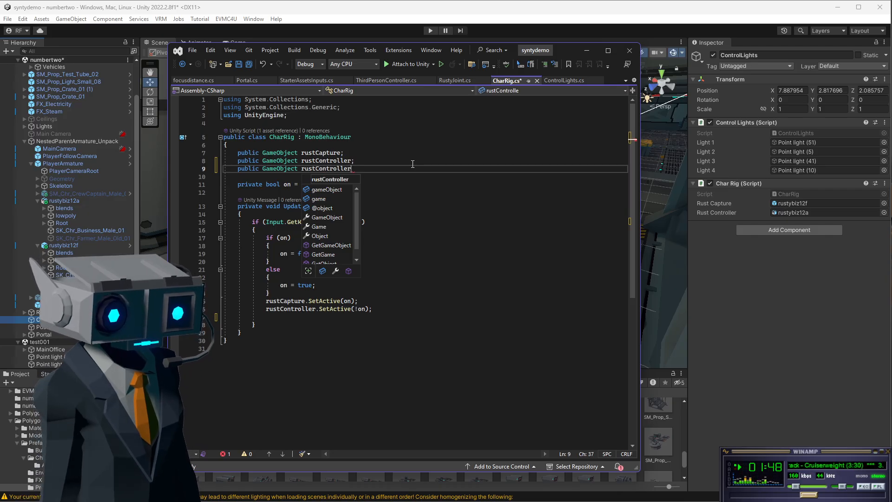
pyautogui.write('Body')
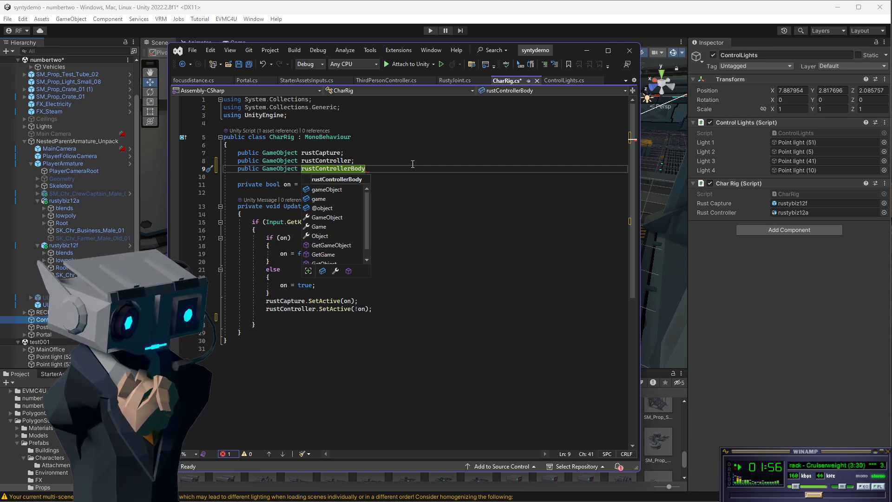
pyautogui.write(';')
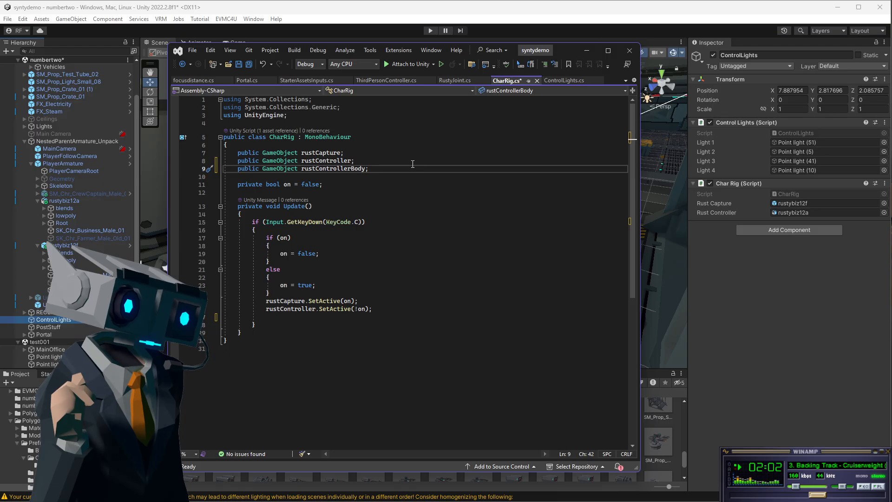
# Declare another public GameObject field named rustControllerHead beneath rustControllerBody.
pyautogui.press('Return')
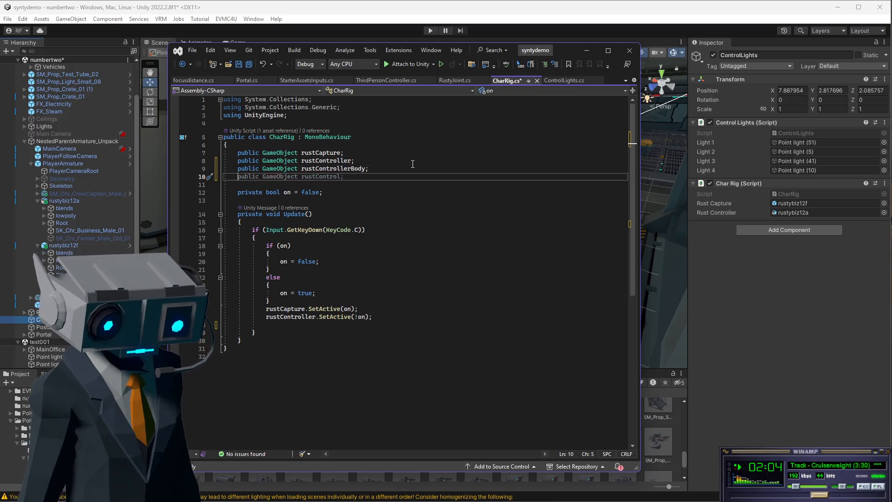
pyautogui.write('public game')
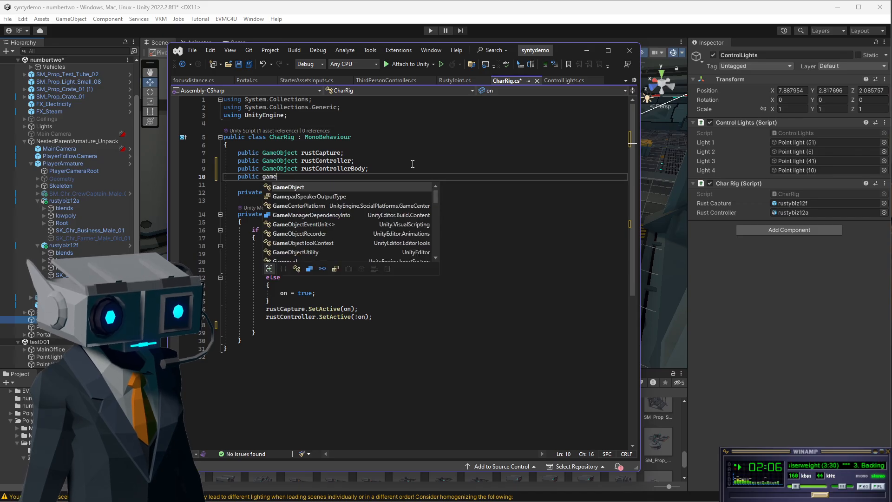
pyautogui.write(' rust')
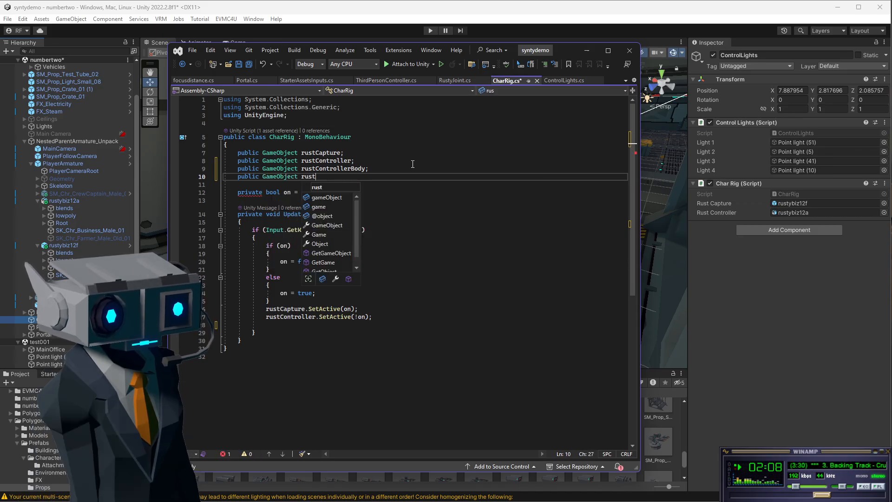
pyautogui.write('Control')
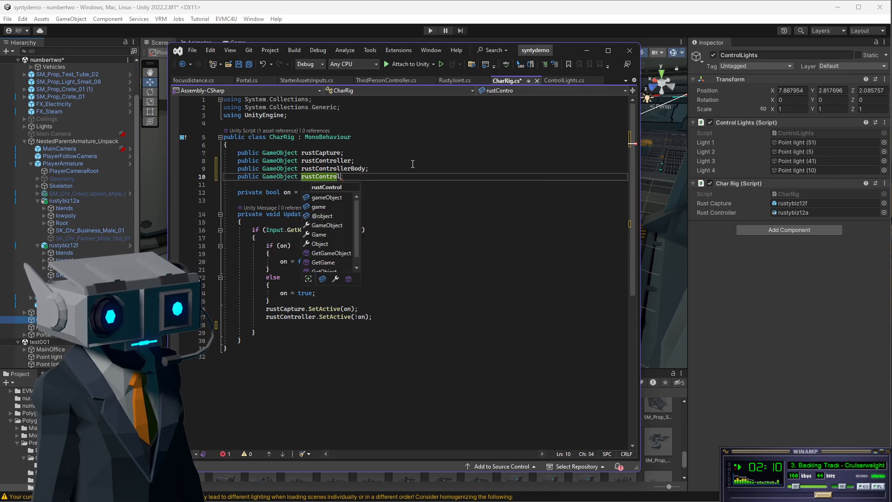
pyautogui.write('lerHead;')
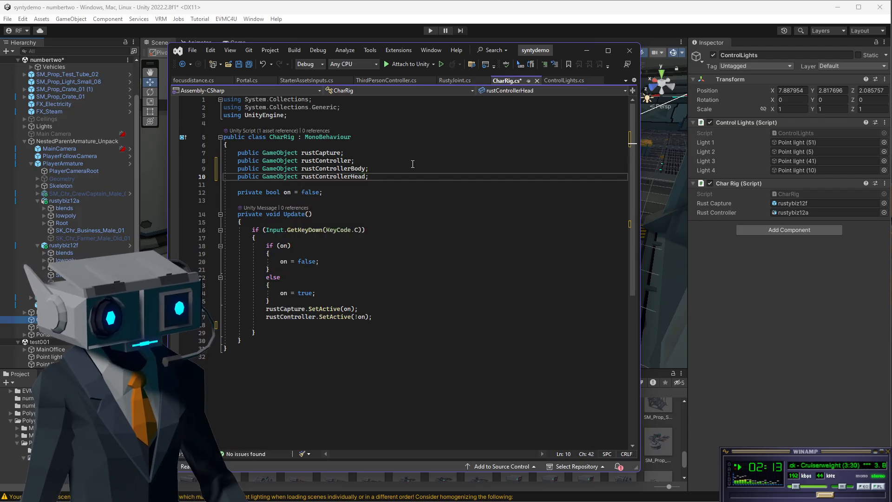
pyautogui.click(412, 163)
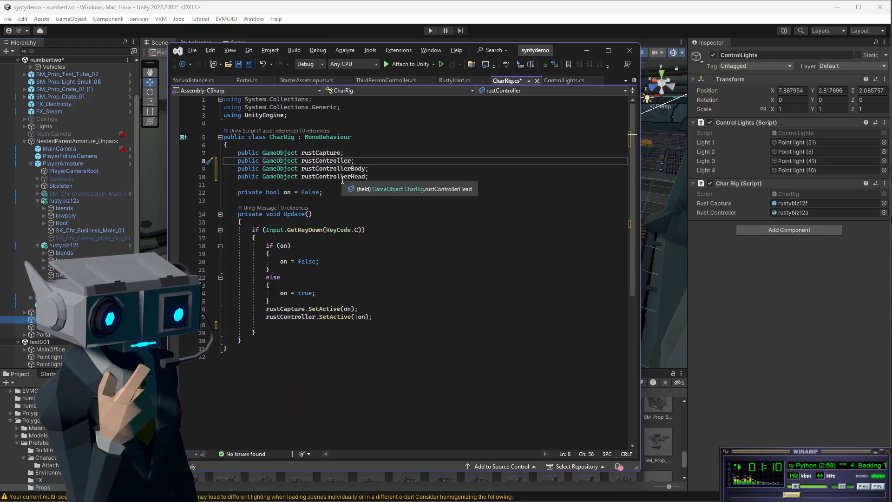
# Copy the KeyCode.C input check into a new if block after it and change its key to KeyCode.B.
pyautogui.click(321, 324)
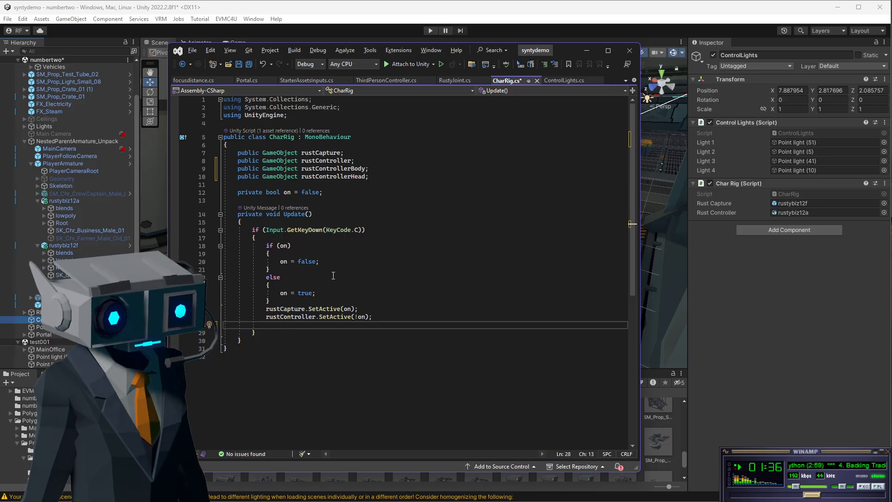
pyautogui.moveTo(250, 230); pyautogui.dragTo(262, 238)
pyautogui.hotkey('ctrl', 'c')
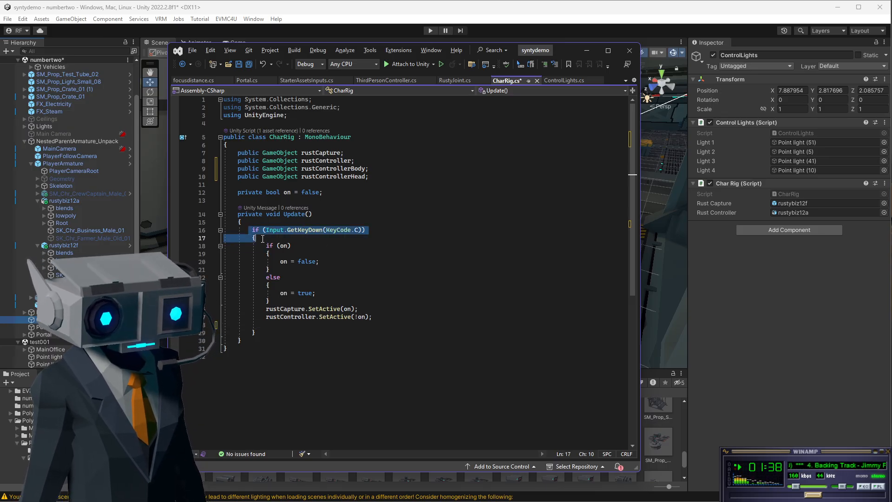
pyautogui.click(261, 333)
pyautogui.press('Return')
pyautogui.press('Return')
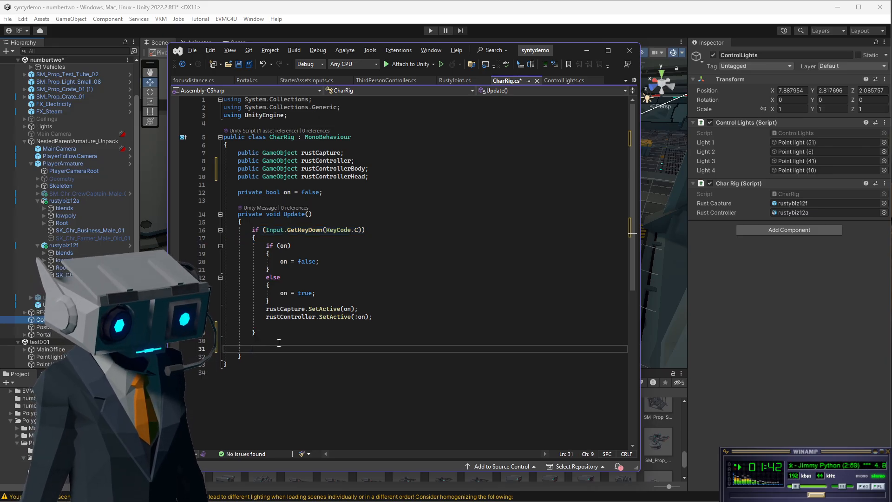
pyautogui.hotkey('ctrl', 'v')
pyautogui.doubleClick(357, 348)
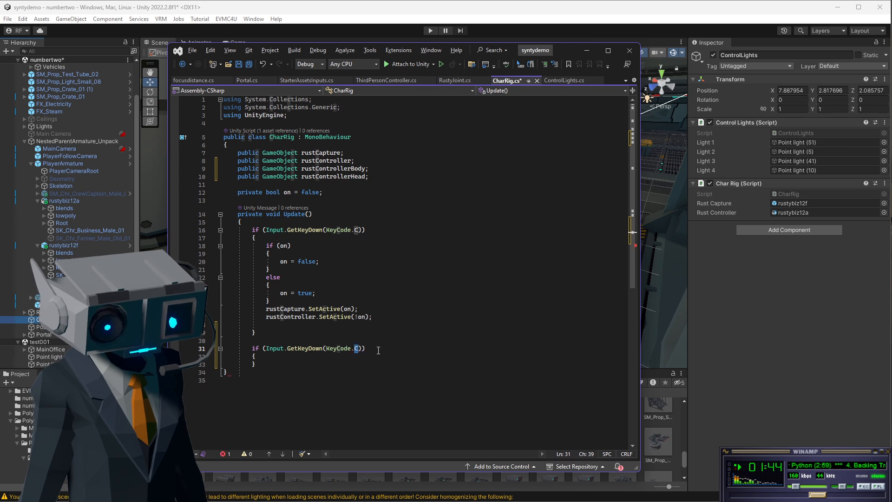
pyautogui.write('B')
# Write the comment "//testing the head swap" inside the new KeyCode.B block and add blank lines below it.
pyautogui.click(384, 325)
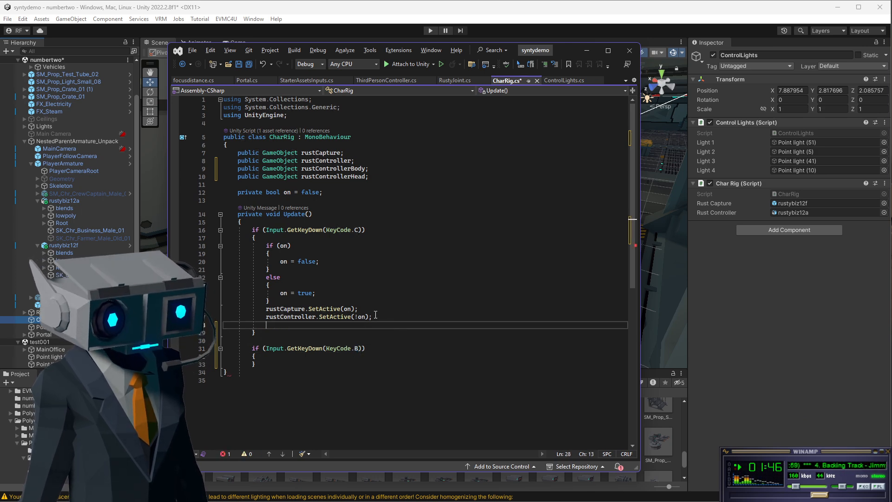
pyautogui.click(276, 359)
pyautogui.press('Return')
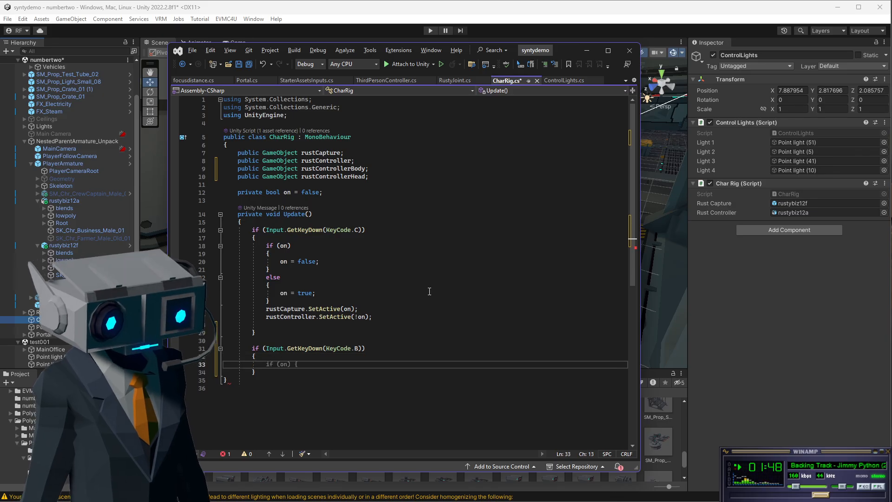
pyautogui.write('//')
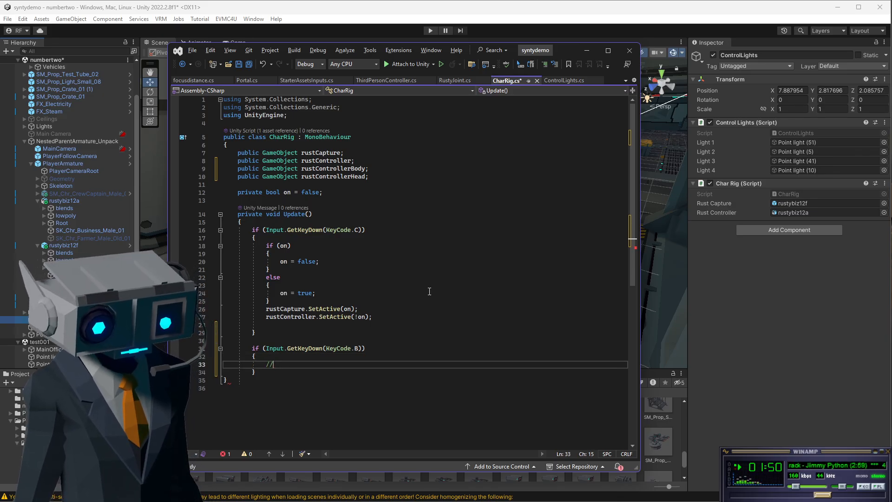
pyautogui.write('t')
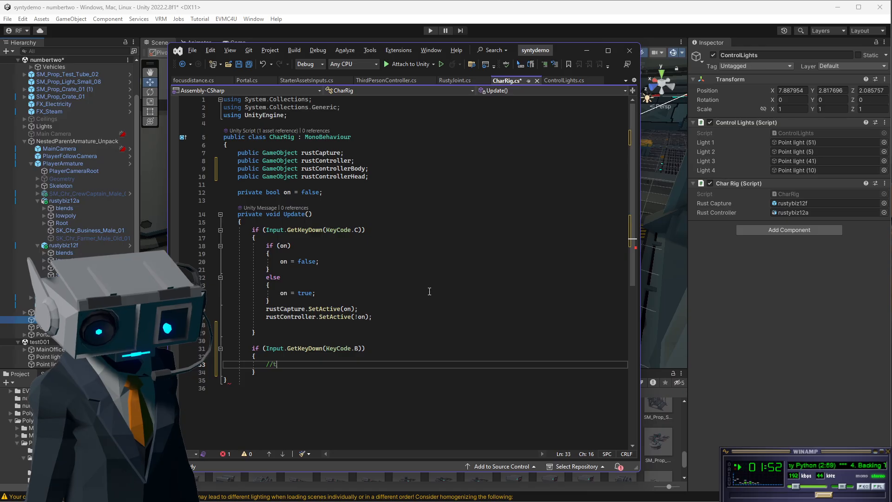
pyautogui.write('esting the ')
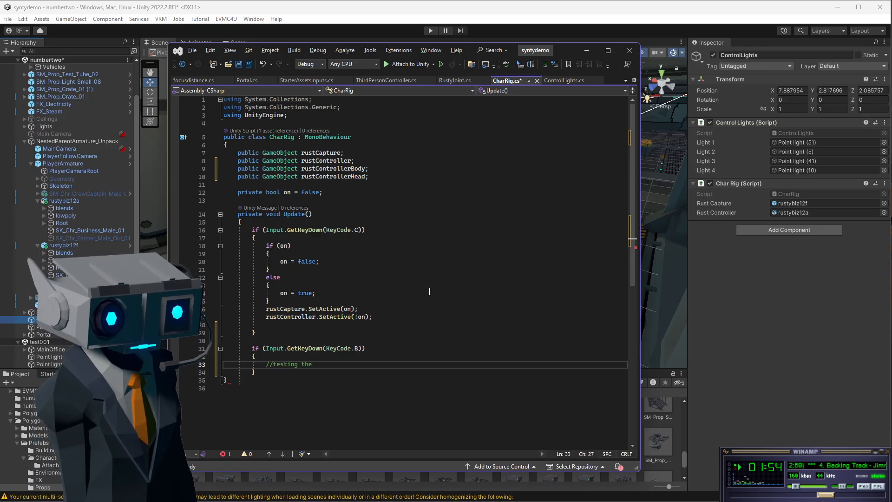
pyautogui.write('head swap')
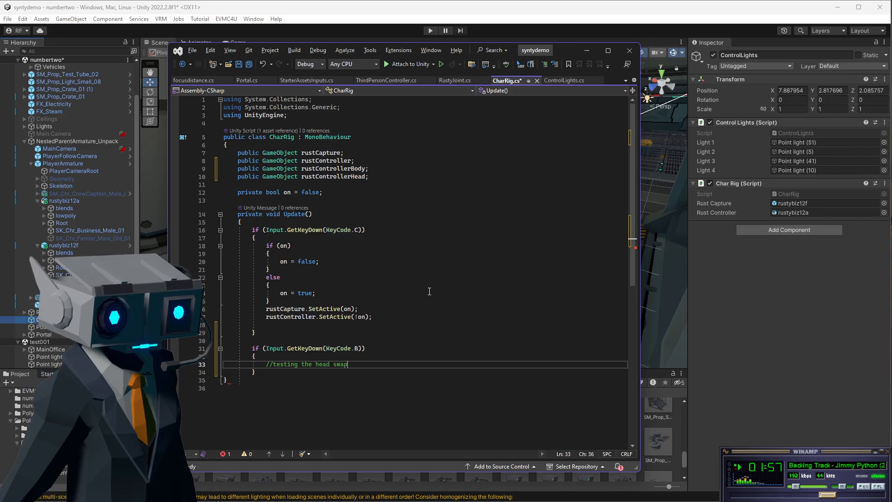
pyautogui.press('Return')
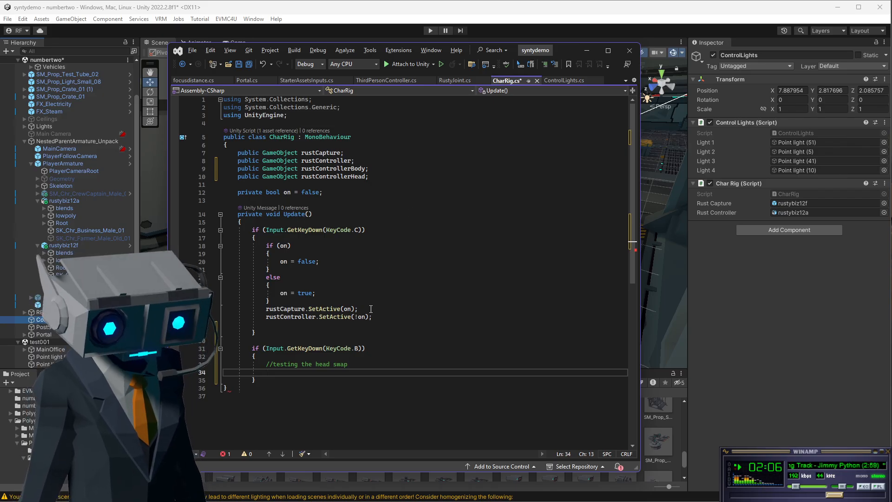
pyautogui.press('Return')
pyautogui.press('Up')
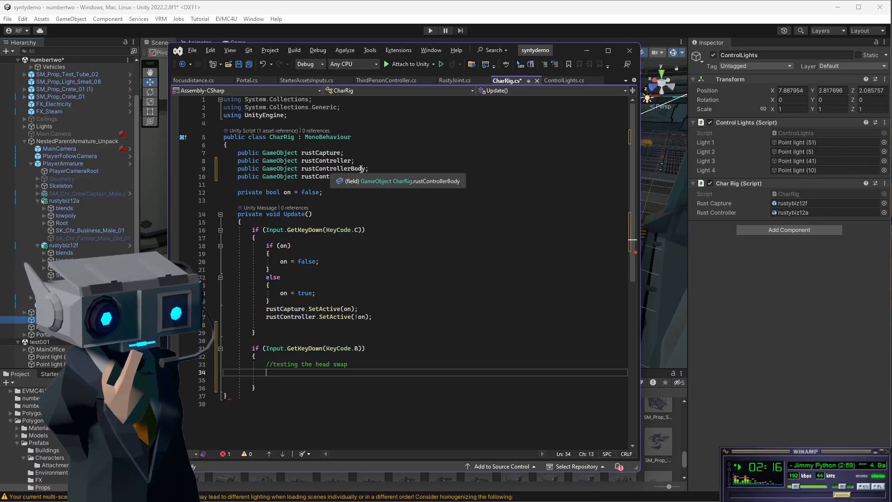
# Declare a private bool field named showhead, initialised to true, below the on field.
pyautogui.click(414, 193)
pyautogui.press('Return')
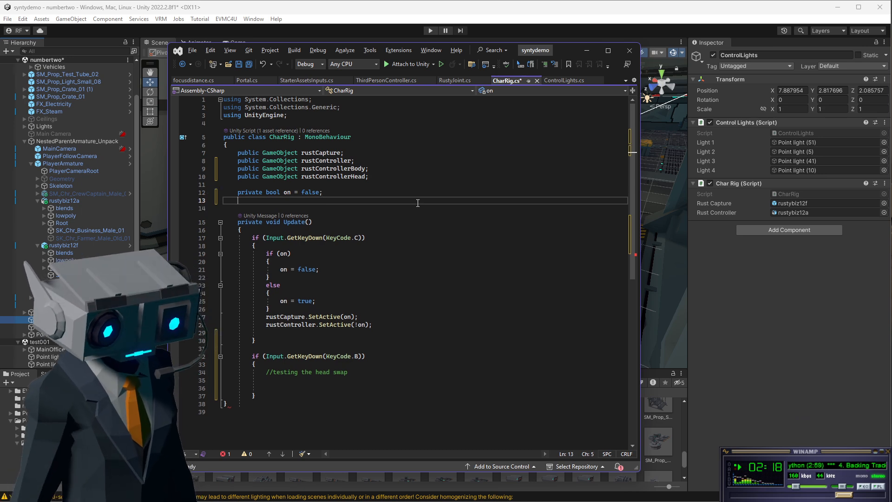
pyautogui.write('pri')
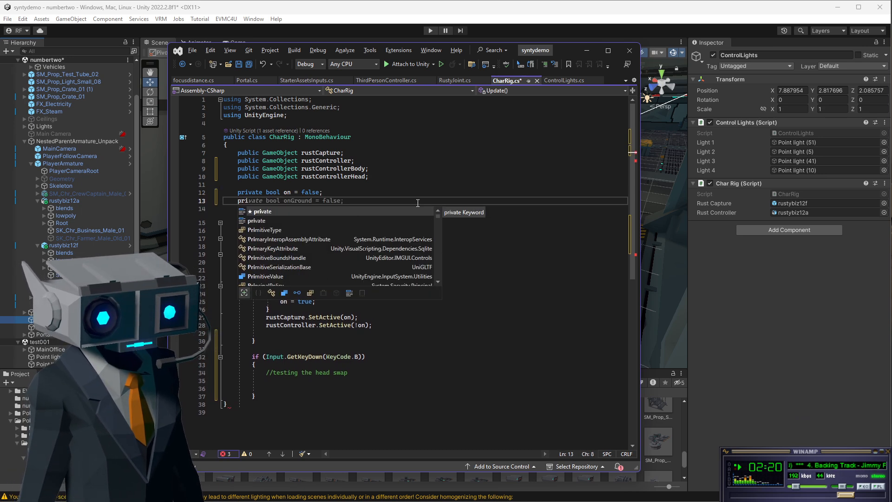
pyautogui.press('Tab')
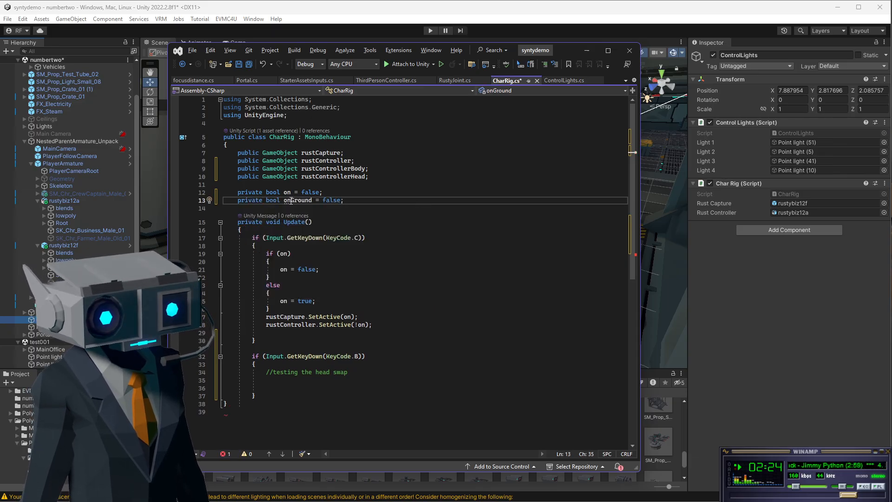
pyautogui.doubleClick(309, 200)
pyautogui.hotkey('shift', 'End')
pyautogui.moveTo(284, 201); pyautogui.dragTo(312, 201)
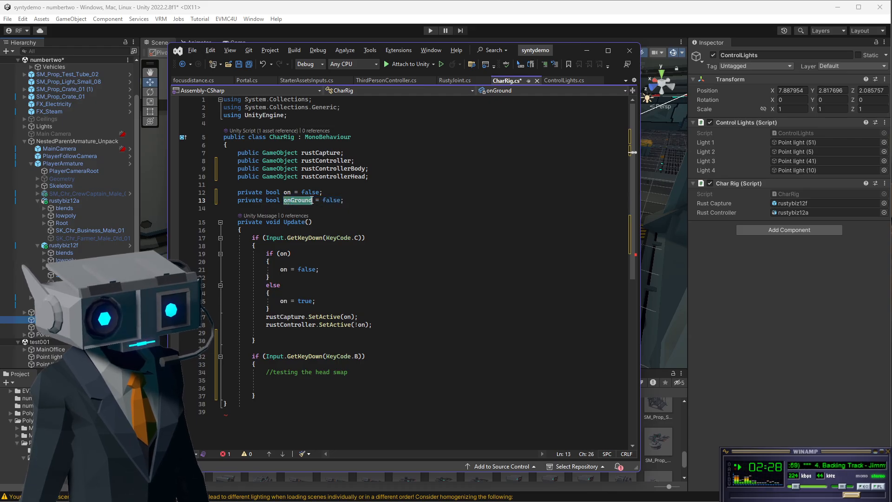
pyautogui.write('showhead')
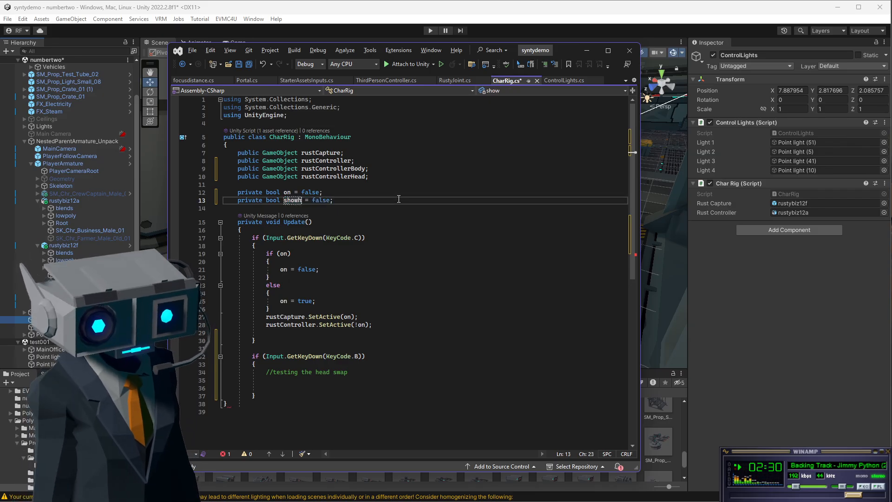
pyautogui.press('Delete')
pyautogui.press('Delete')
pyautogui.press('Delete')
pyautogui.press('Delete')
pyautogui.press('Delete')
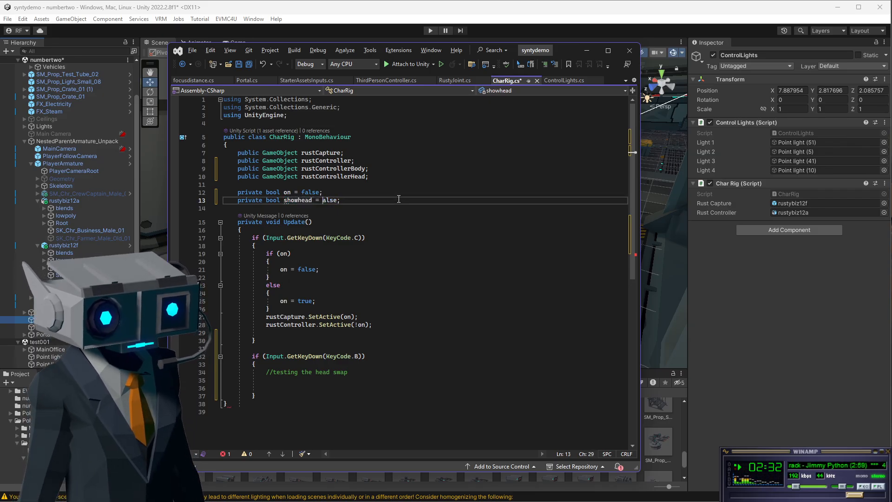
pyautogui.write('true')
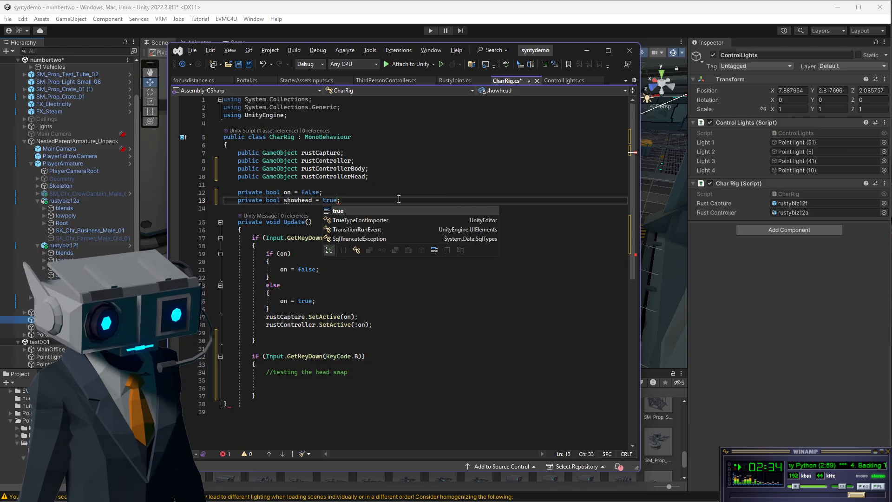
# Add an if (showhead) block under the head swap comment in the KeyCode.B block.
pyautogui.click(385, 161)
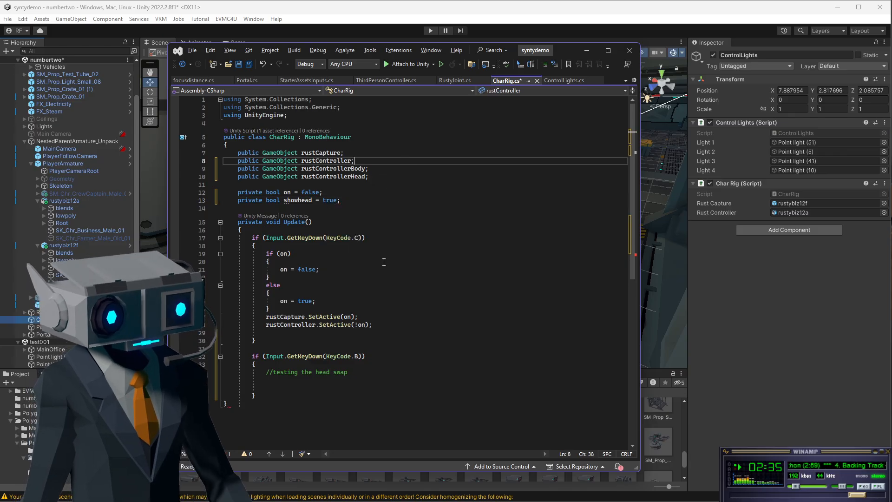
pyautogui.click(297, 380)
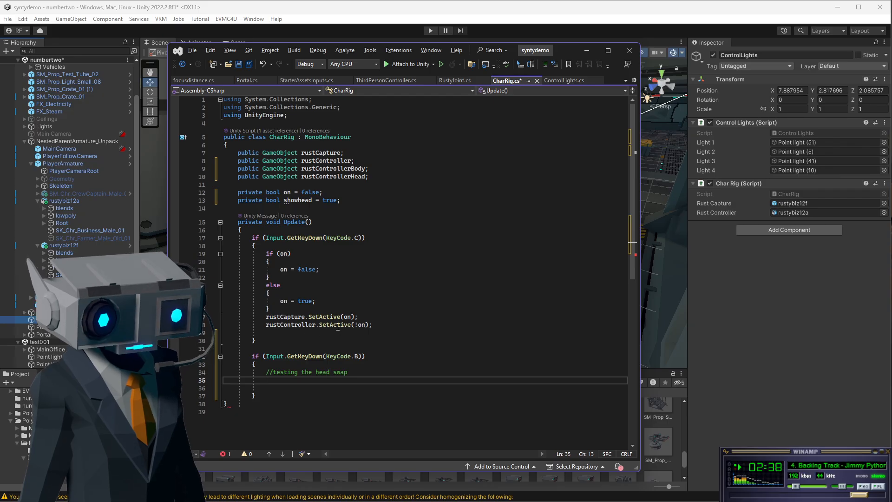
pyautogui.doubleClick(335, 170)
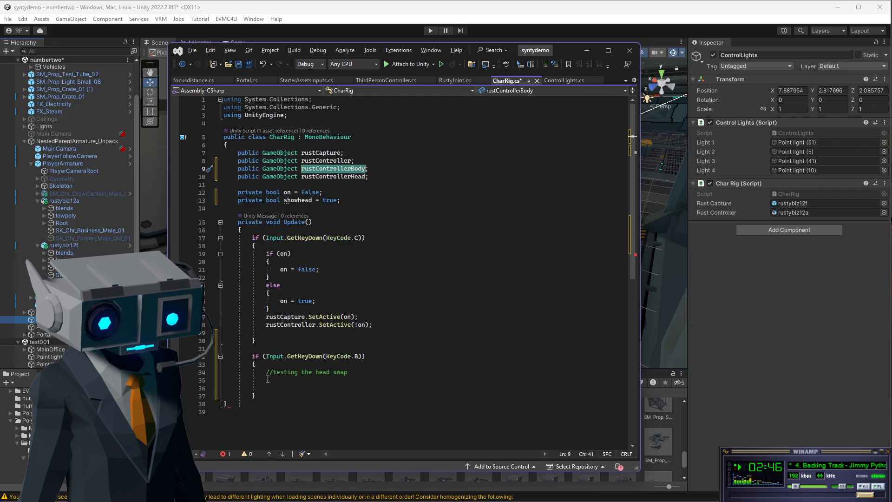
pyautogui.click(377, 381)
pyautogui.write('if')
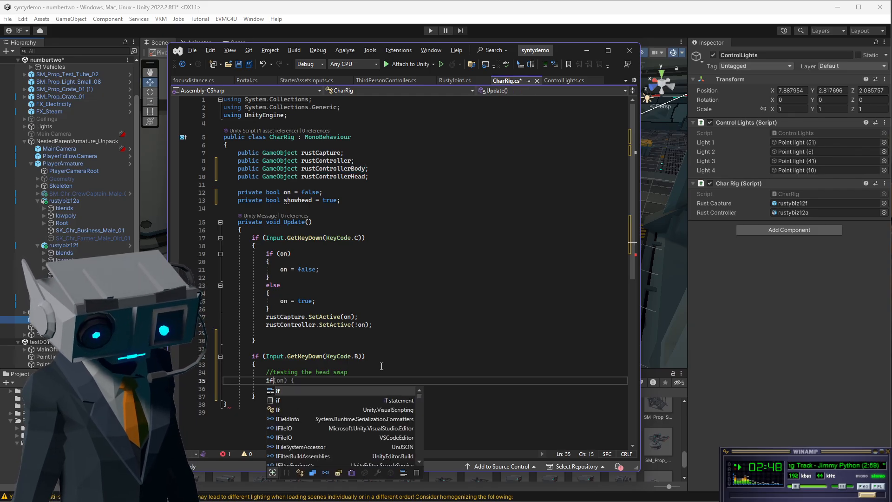
pyautogui.write(' (showhead) {')
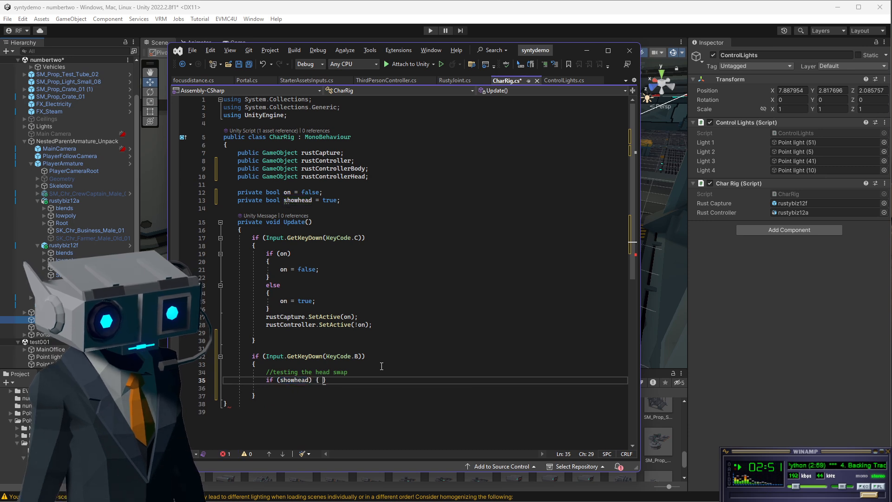
pyautogui.press('Return')
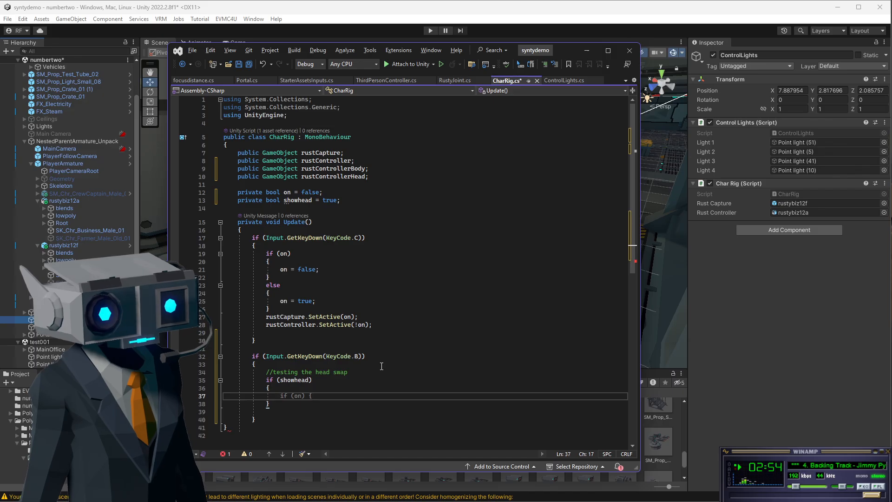
# Write rustControllerHead.SetActive(true); inside the showhead block.
pyautogui.write('rustcon')
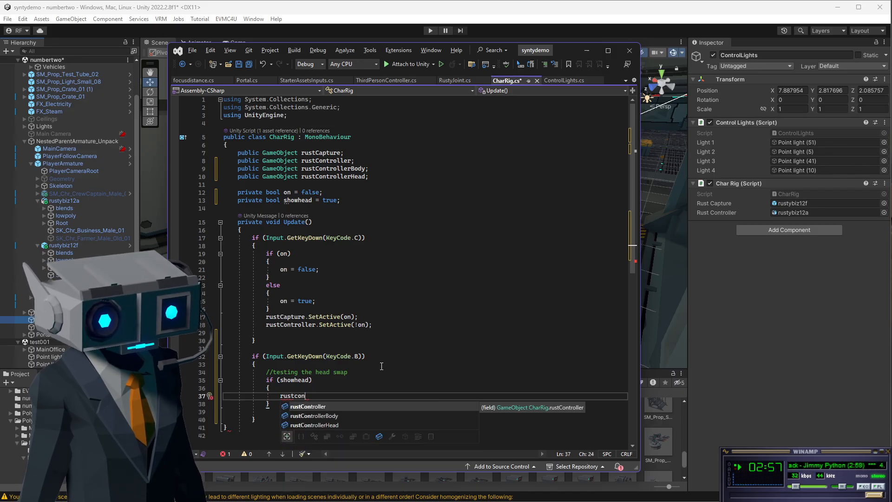
pyautogui.press('Down')
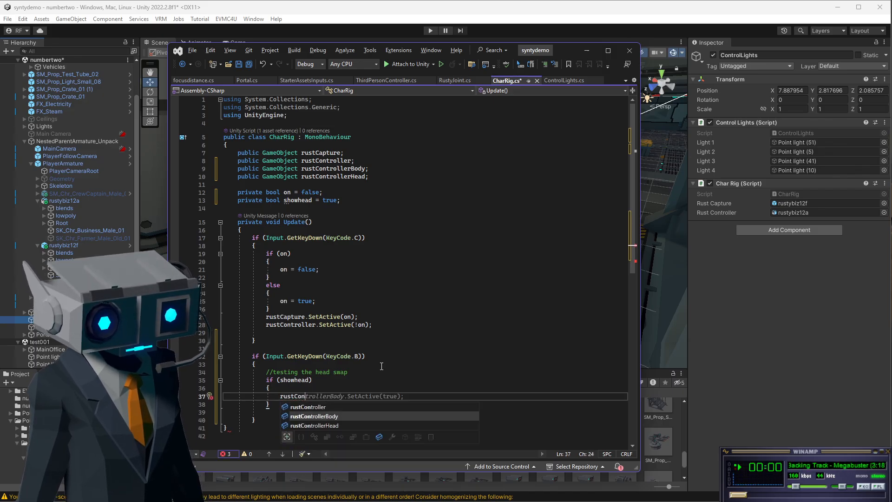
pyautogui.press('Down')
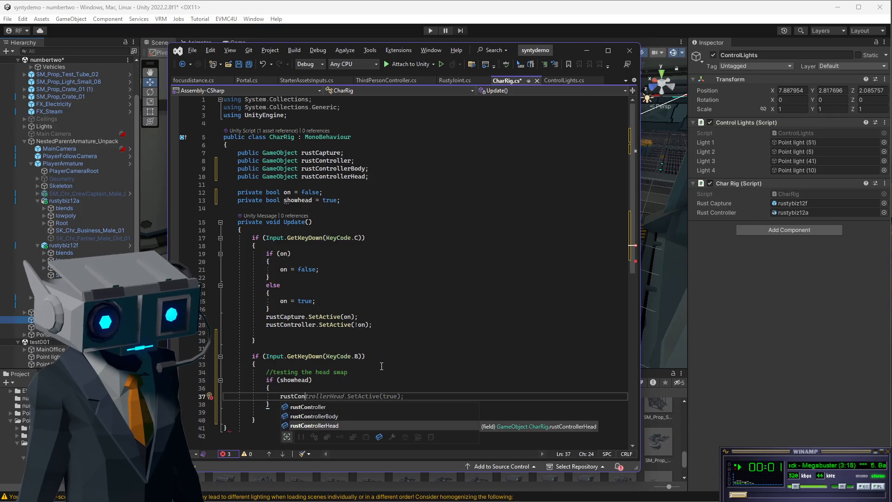
pyautogui.press('Tab')
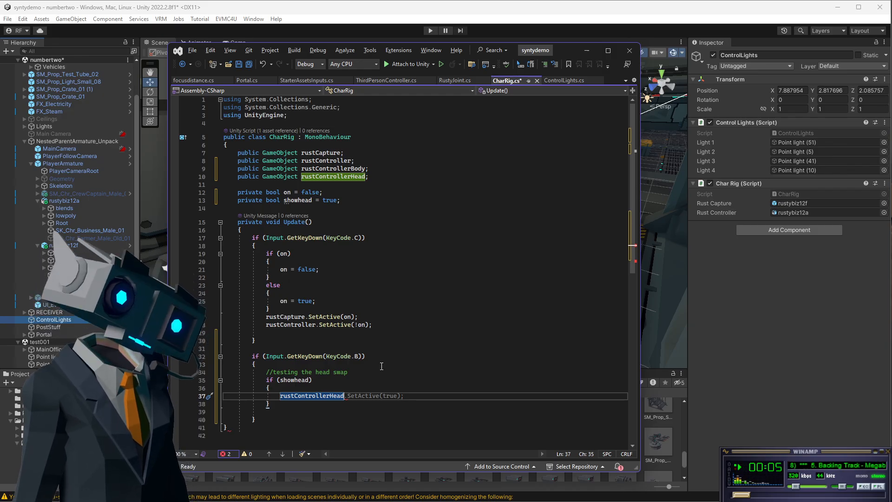
pyautogui.press('Tab')
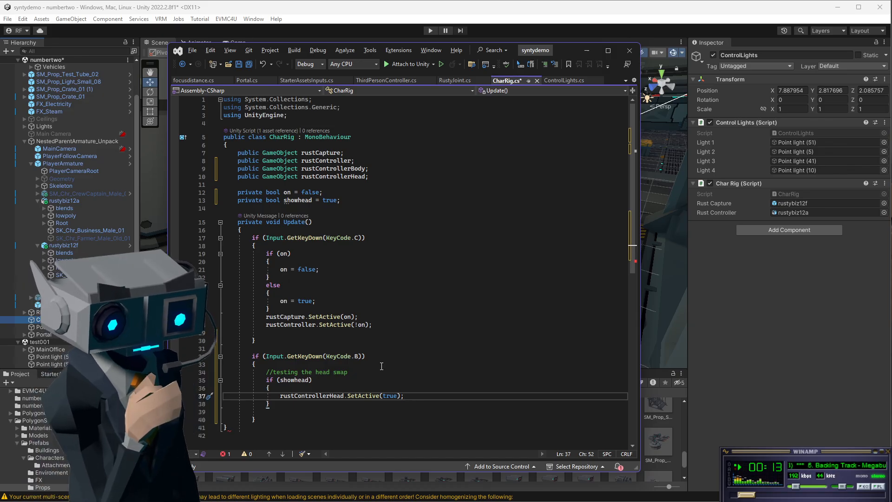
# Move the displaced rustControllerHead.SetActive(true); line back inside the showhead block.
pyautogui.moveTo(281, 395); pyautogui.dragTo(406, 395)
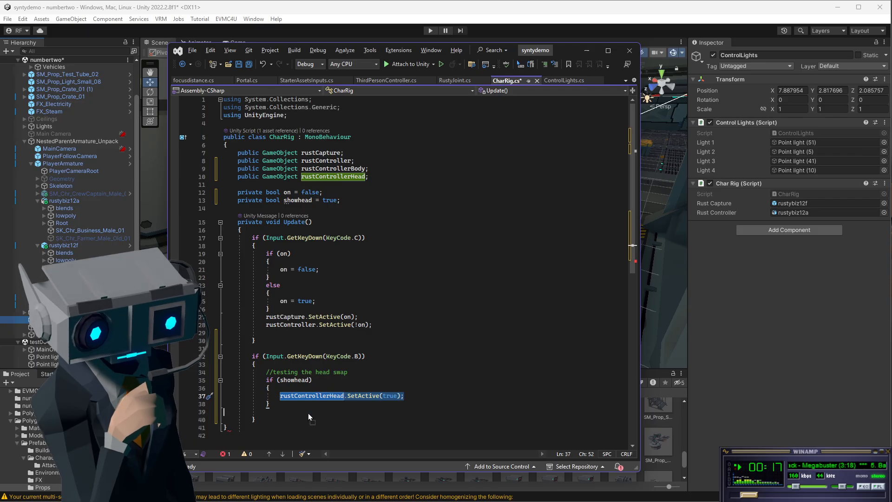
pyautogui.moveTo(308, 413); pyautogui.dragTo(307, 412)
pyautogui.click(283, 397)
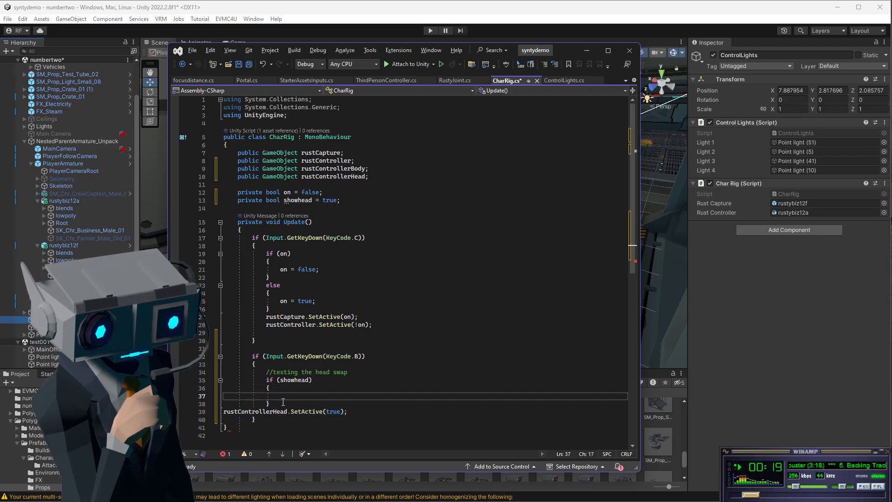
pyautogui.click(224, 412)
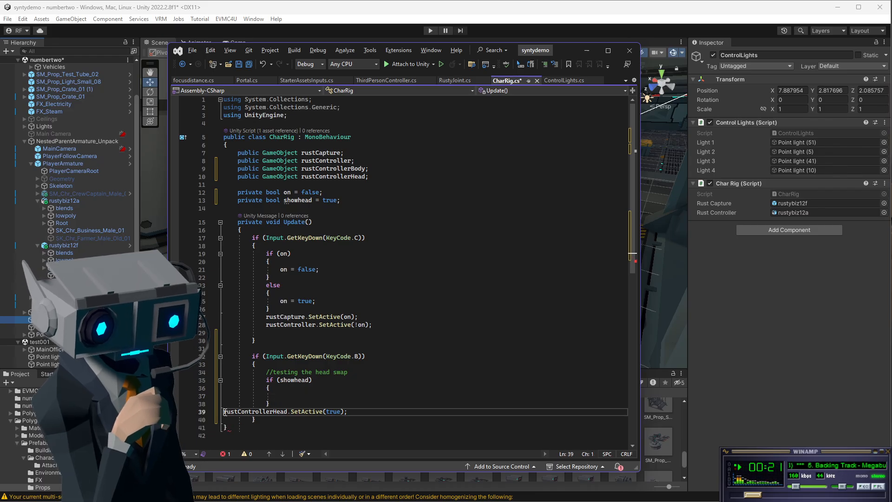
pyautogui.press('Tab')
pyautogui.press('Tab')
pyautogui.press('Tab')
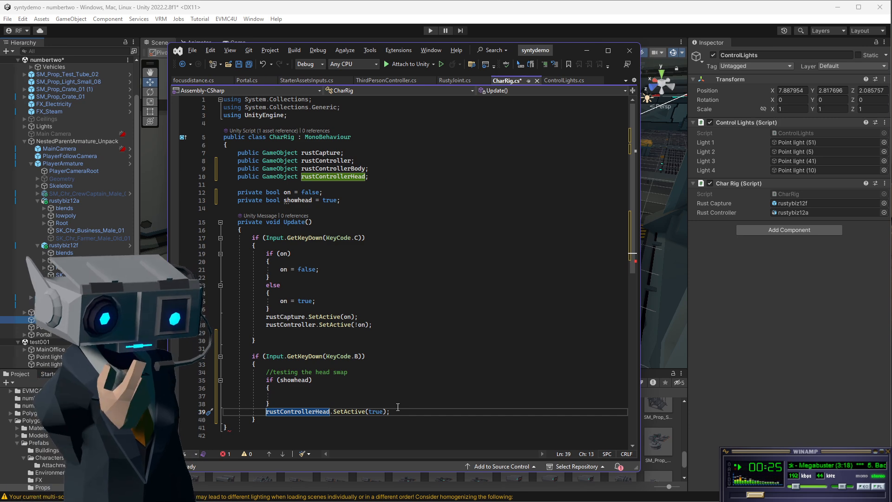
pyautogui.doubleClick(375, 413)
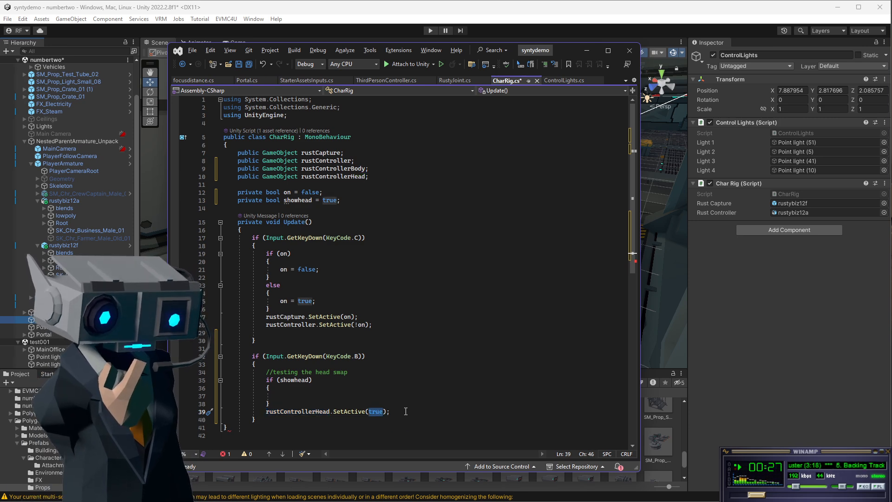
pyautogui.moveTo(400, 413); pyautogui.dragTo(267, 413)
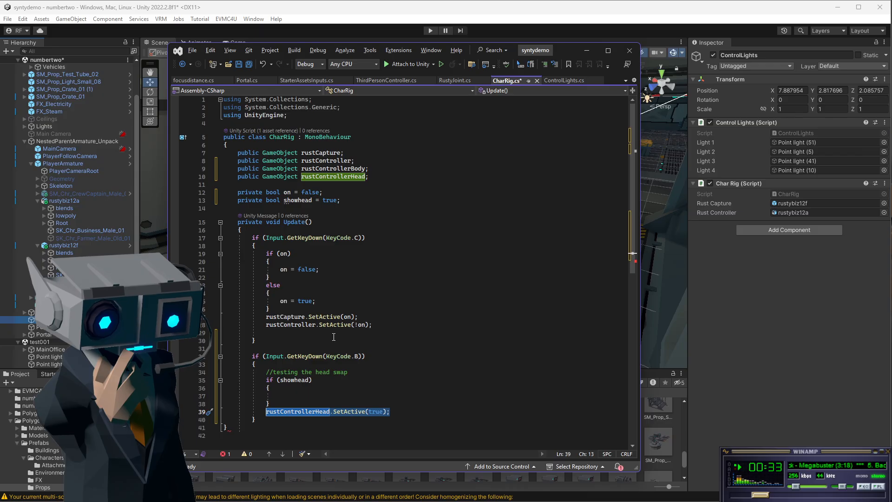
pyautogui.click(303, 395)
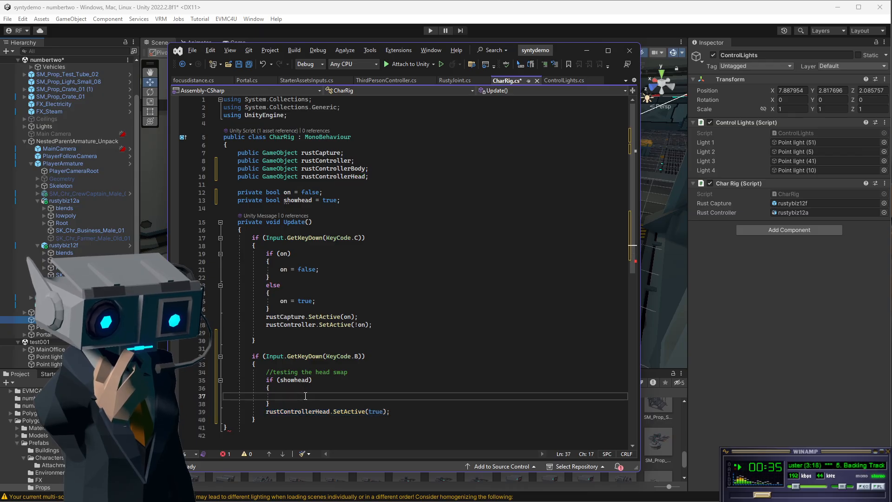
pyautogui.moveTo(267, 413); pyautogui.dragTo(390, 412)
pyautogui.hotkey('ctrl', 'x')
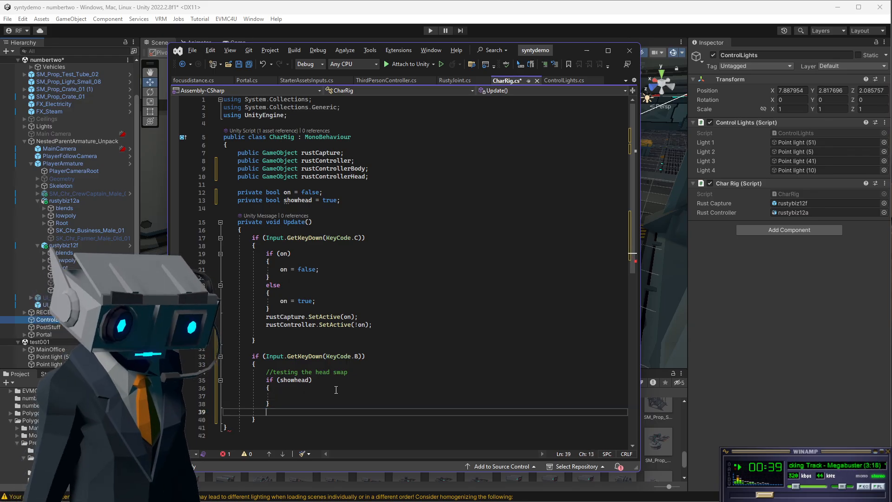
pyautogui.click(333, 390)
pyautogui.click(326, 395)
pyautogui.hotkey('ctrl', 'v')
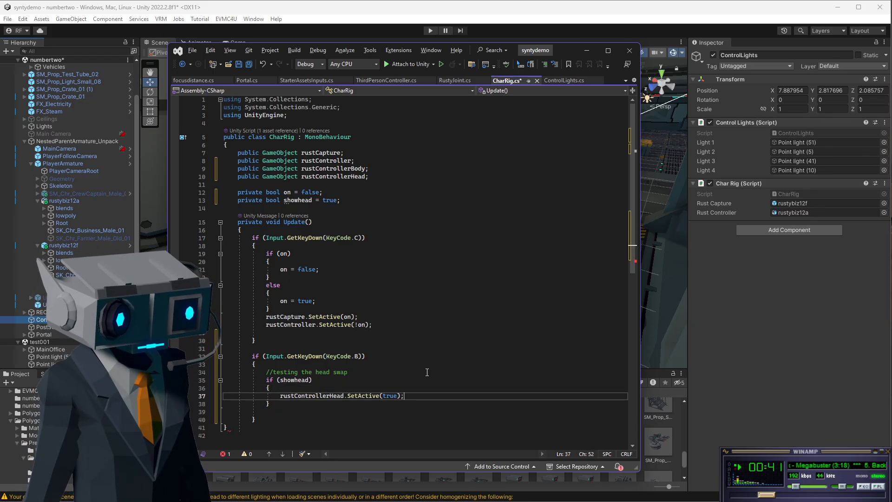
# Duplicate that line below it and change it to rustControllerBody.SetActive(true);.
pyautogui.press('Return')
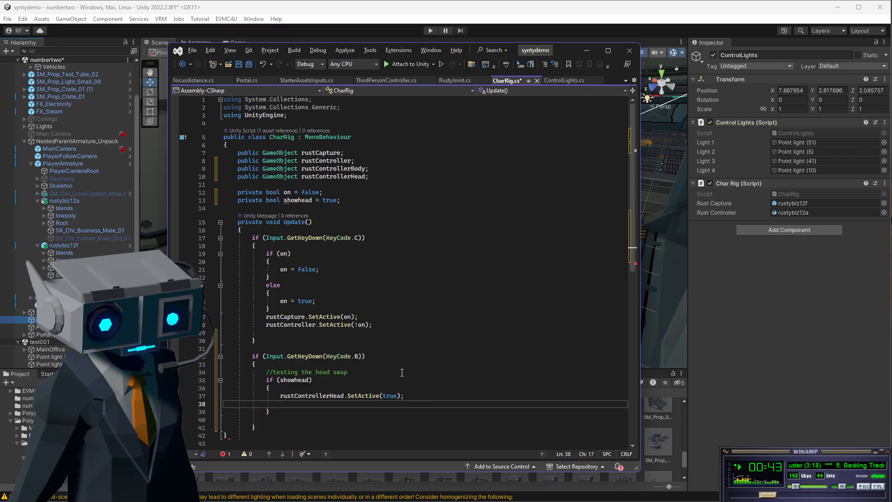
pyautogui.hotkey('ctrl', 'v')
pyautogui.moveTo(336, 403); pyautogui.dragTo(344, 404)
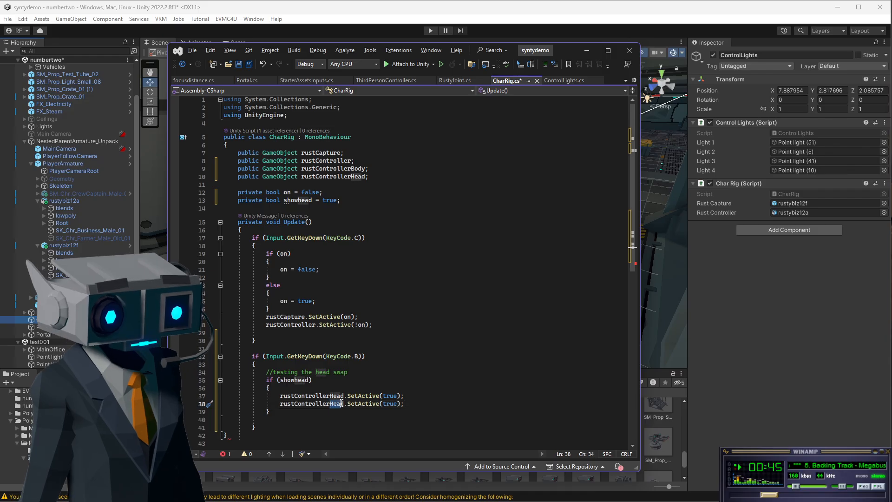
pyautogui.write('Body')
pyautogui.click(416, 358)
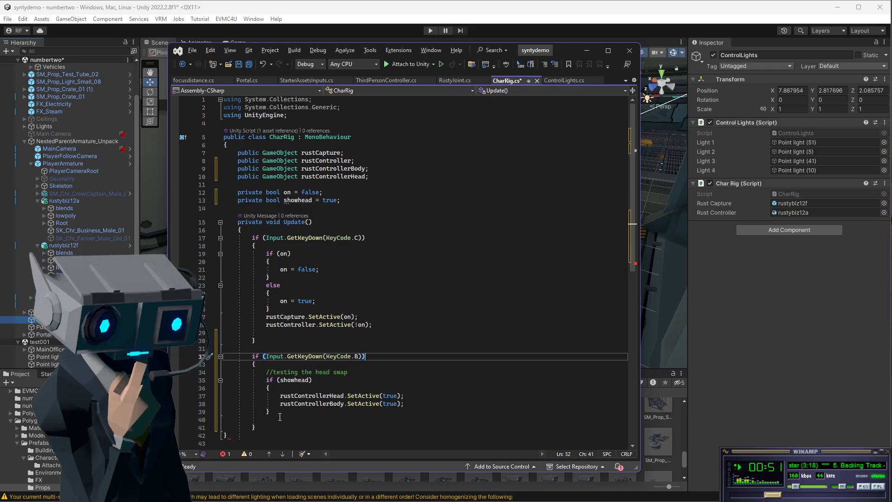
pyautogui.click(417, 403)
pyautogui.press('Return')
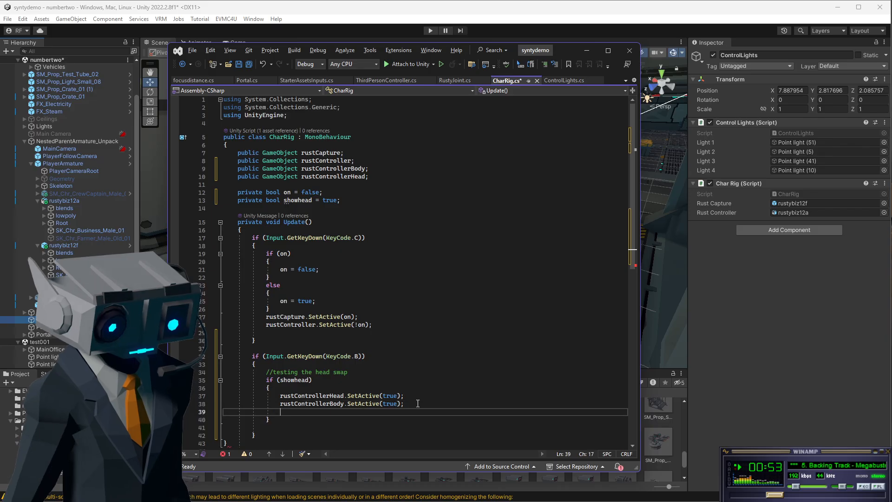
pyautogui.write('GraphElementScopeExtensions')
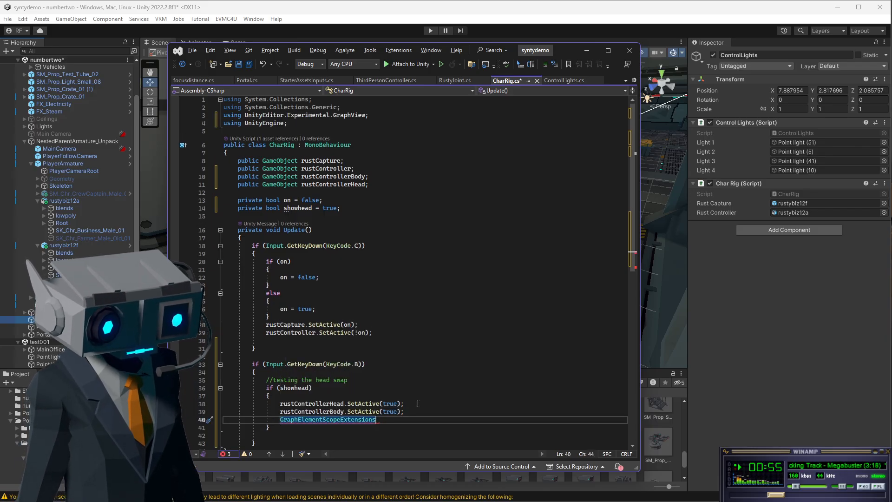
pyautogui.hotkey('ctrl', 'z')
pyautogui.hotkey('ctrl', 'z')
pyautogui.hotkey('ctrl', 'z')
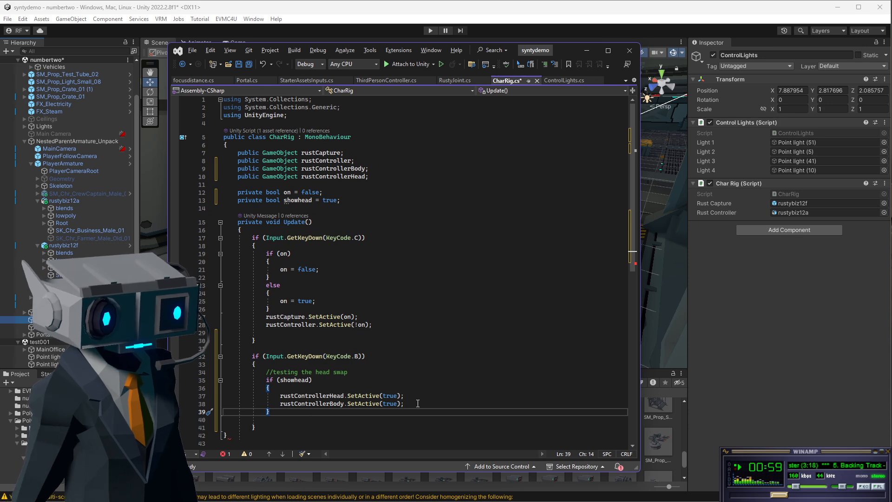
# Add an else branch after the showhead block.
pyautogui.write('else')
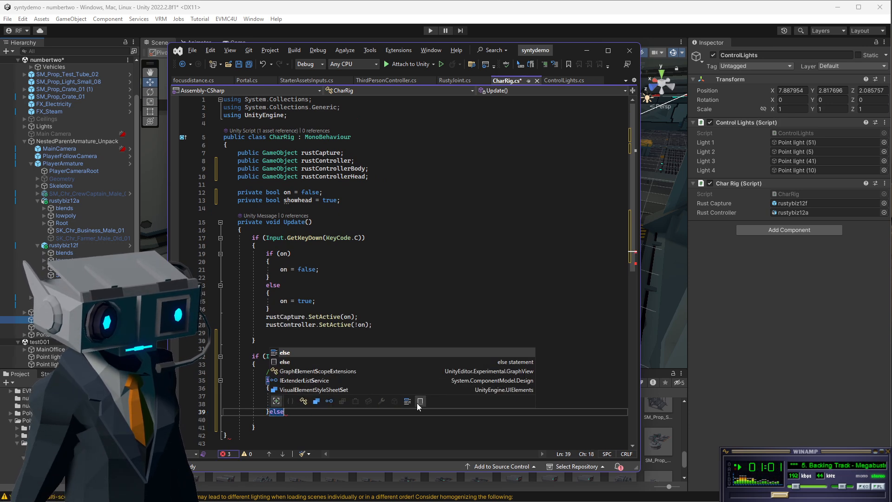
pyautogui.press('Tab')
pyautogui.press('Tab')
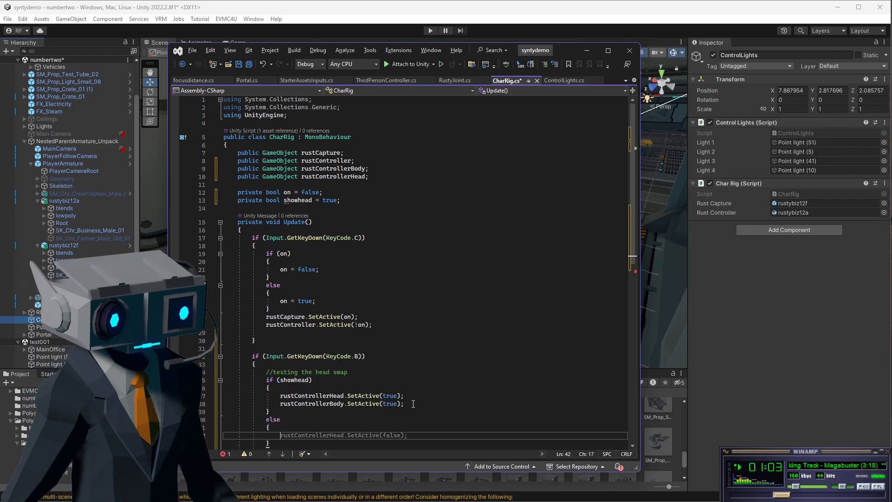
# Copy the two SetActive(true) lines from the showhead block and paste them into the else block.
pyautogui.moveTo(280, 395); pyautogui.dragTo(404, 404)
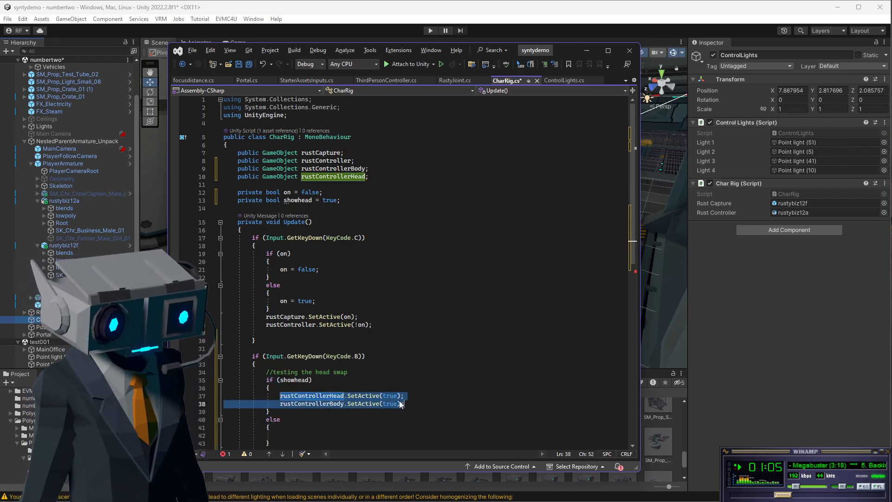
pyautogui.hotkey('ctrl', 'c')
pyautogui.click(296, 435)
pyautogui.hotkey('ctrl', 'v')
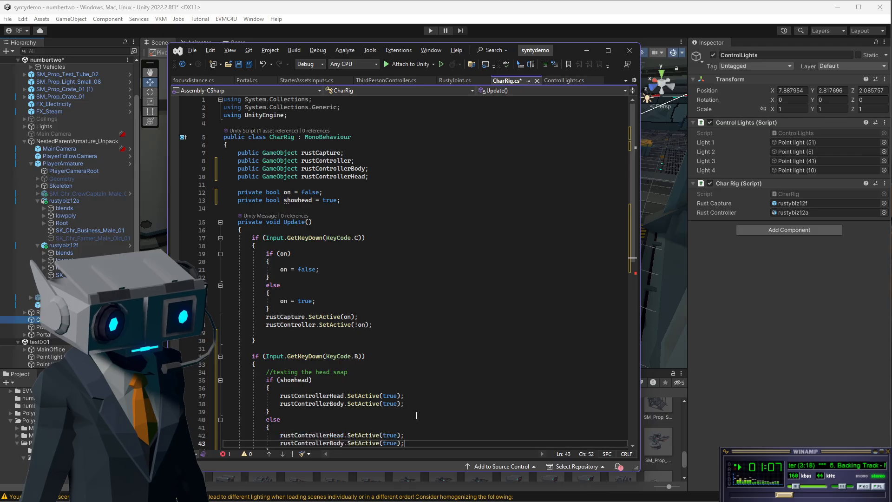
# Change rustControllerBody.SetActive in the showhead block to false and save the script.
pyautogui.scroll(-5, 385, 330)
pyautogui.click(390, 324)
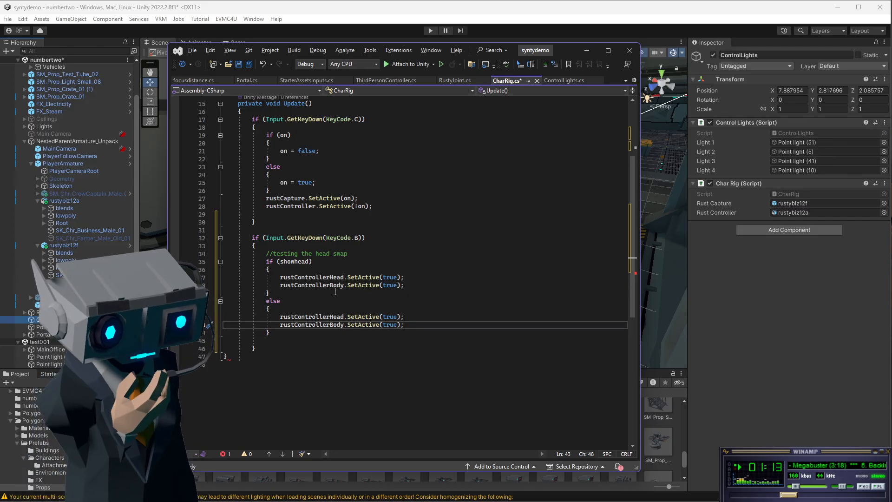
pyautogui.doubleClick(388, 285)
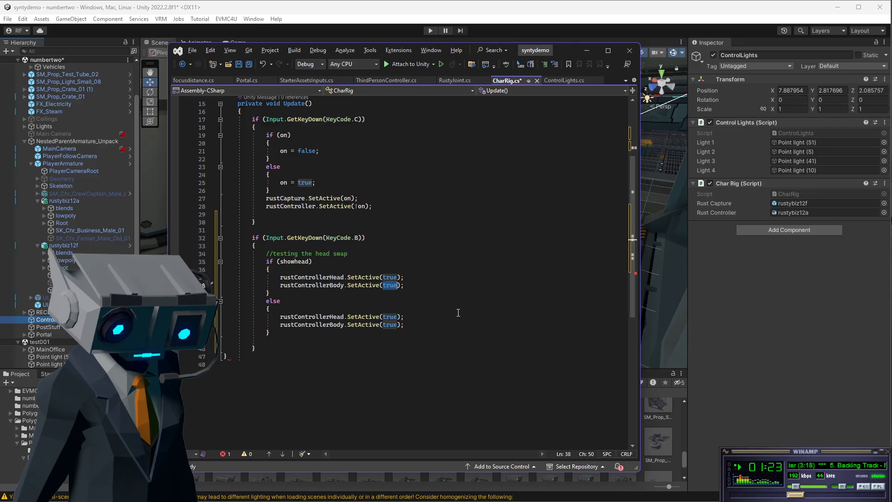
pyautogui.write('false')
pyautogui.click(454, 254)
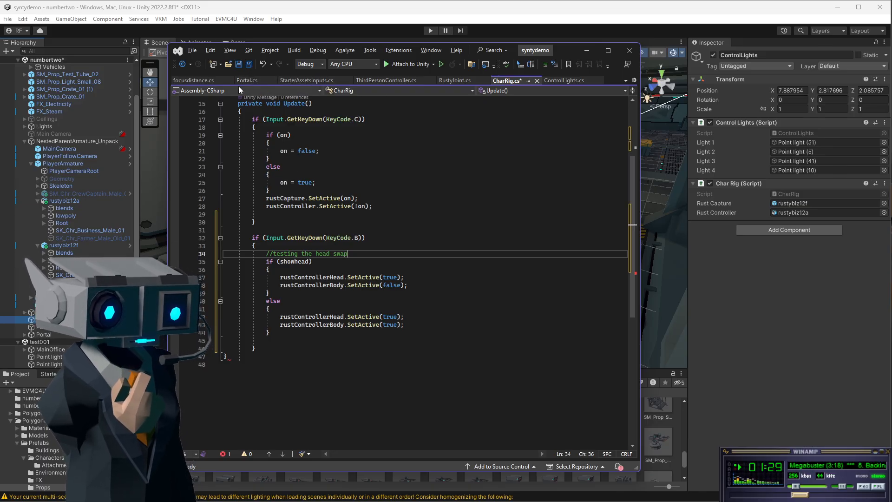
pyautogui.click(238, 65)
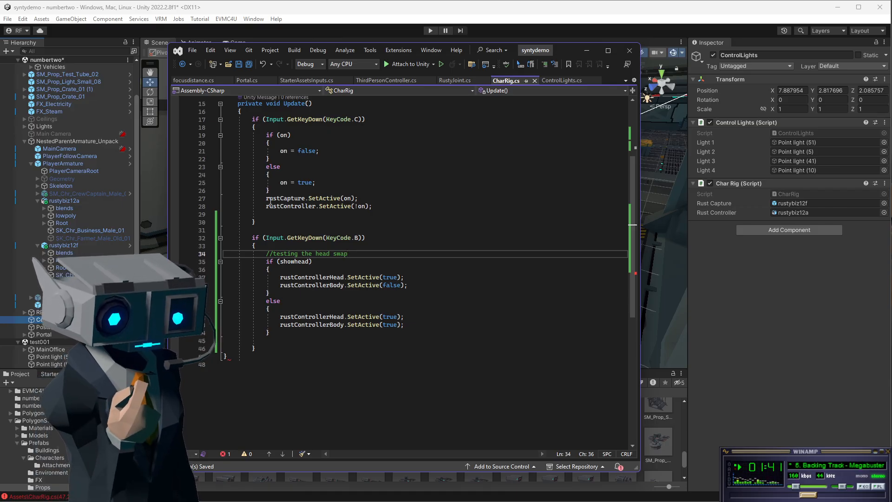
# Change the else block's rustControllerBody.SetActive argument to false.
pyautogui.moveTo(265, 199); pyautogui.dragTo(361, 198)
pyautogui.scroll(3, 361, 197)
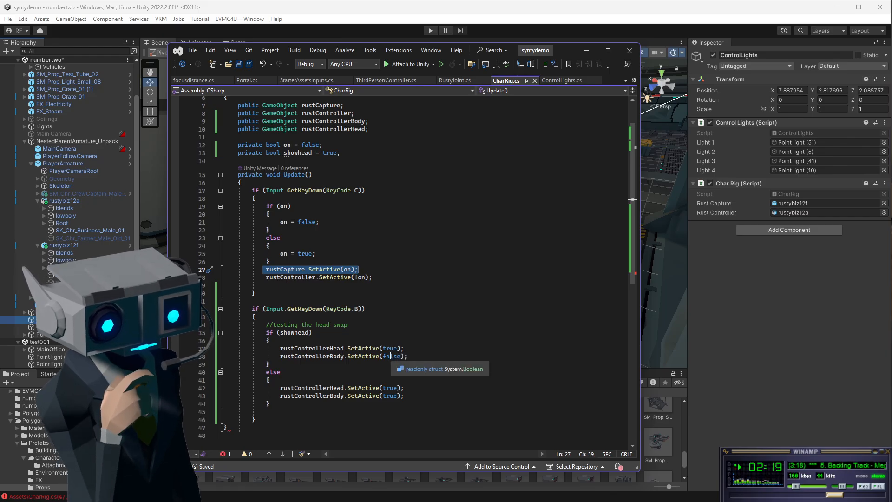
pyautogui.doubleClick(390, 388)
pyautogui.doubleClick(390, 395)
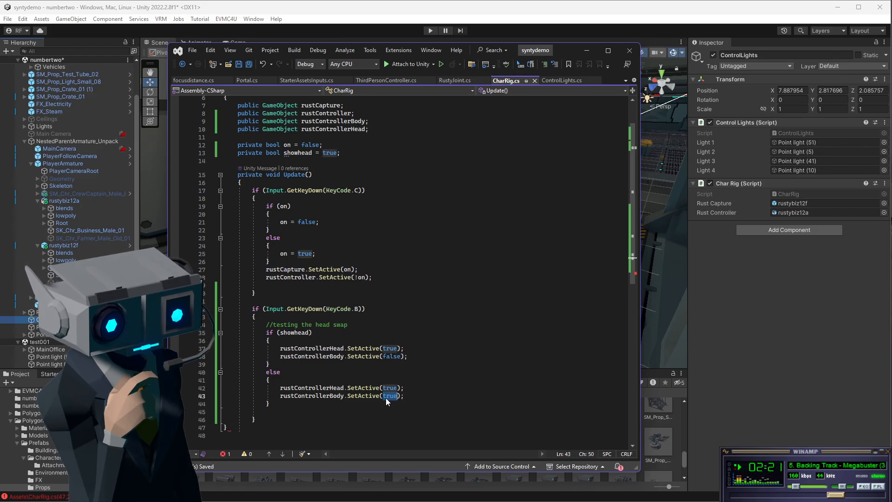
pyautogui.write('fal')
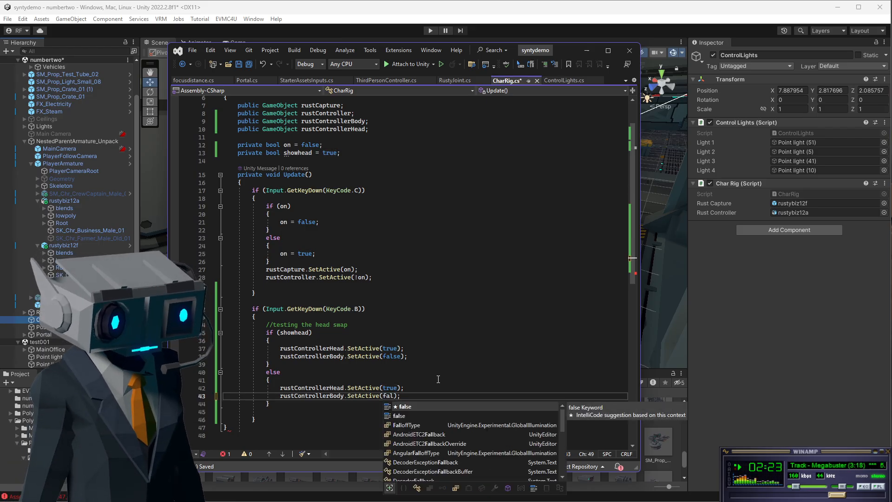
pyautogui.write('se')
# Set rustControllerBody.SetActive inside the showhead block back to true.
pyautogui.doubleClick(393, 357)
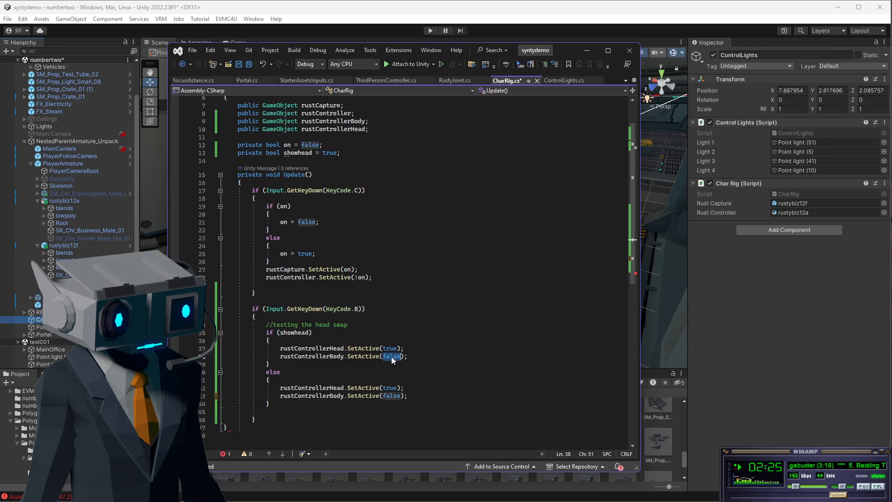
pyautogui.write('true')
pyautogui.click(372, 309)
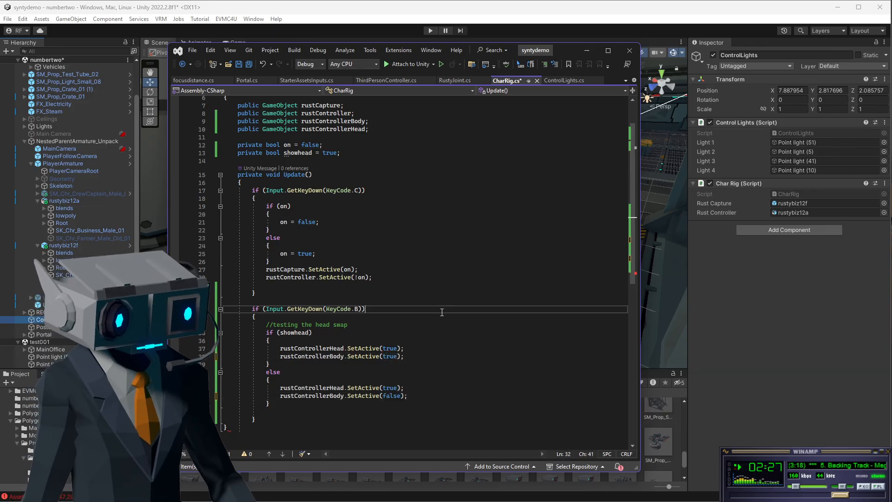
# Check the Char Rig component in the Unity editor, then return to the script and review it.
pyautogui.click(586, 50)
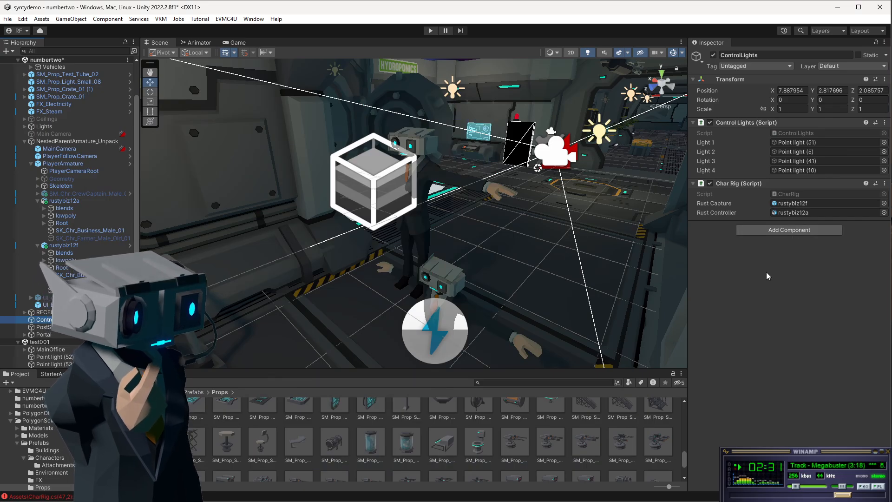
pyautogui.click(765, 285)
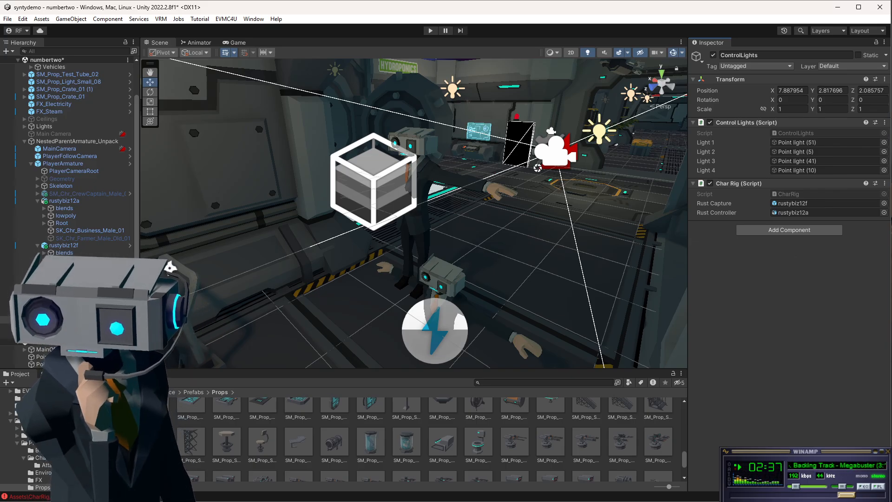
pyautogui.hotkey('alt', 'Tab')
pyautogui.click(405, 254)
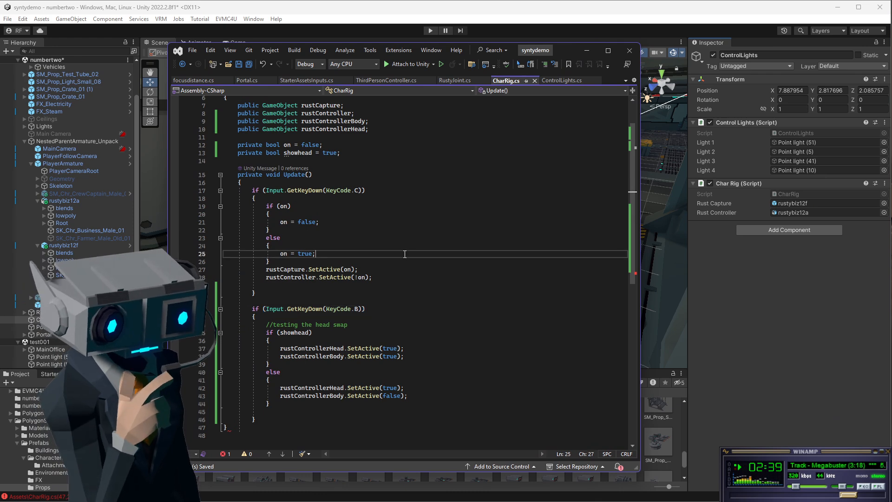
pyautogui.scroll(2, 429, 202)
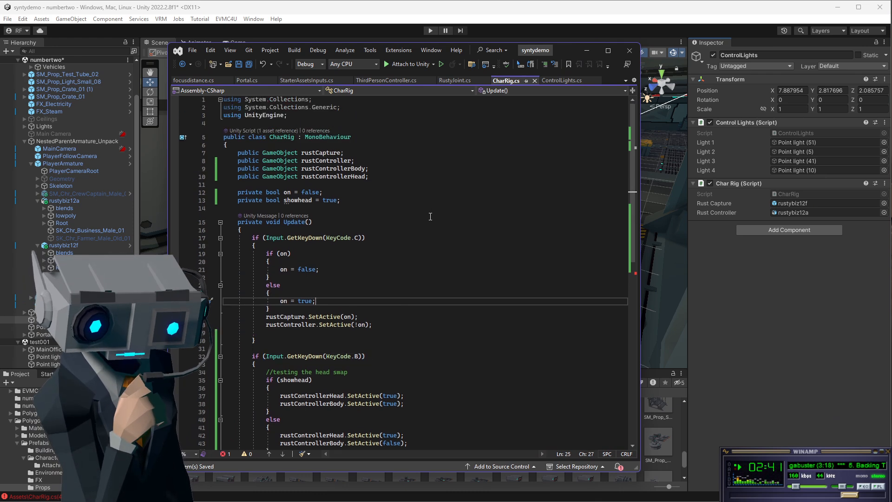
pyautogui.scroll(-3, 218, 333)
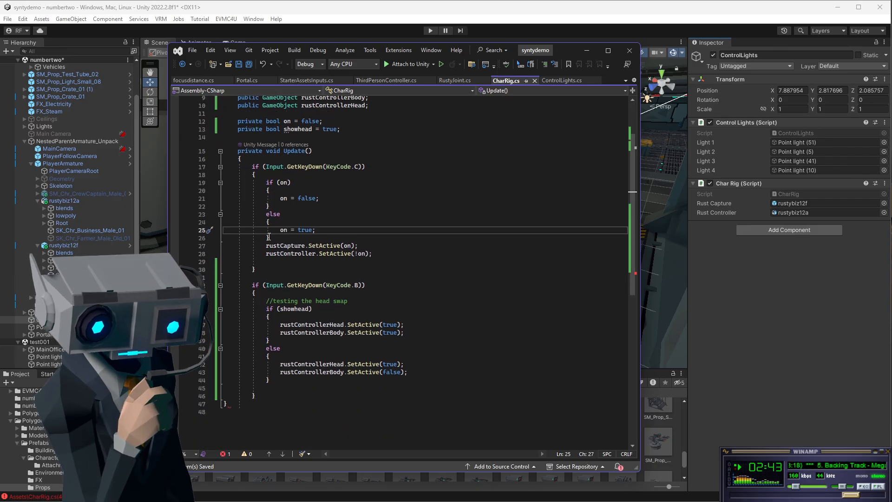
# Add the missing closing brace at the end of the Update method and save the script.
pyautogui.click(229, 405)
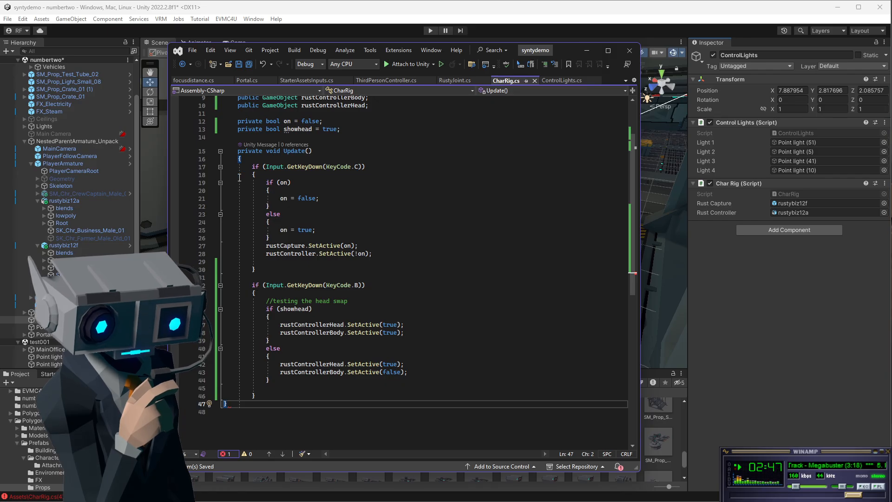
pyautogui.click(264, 396)
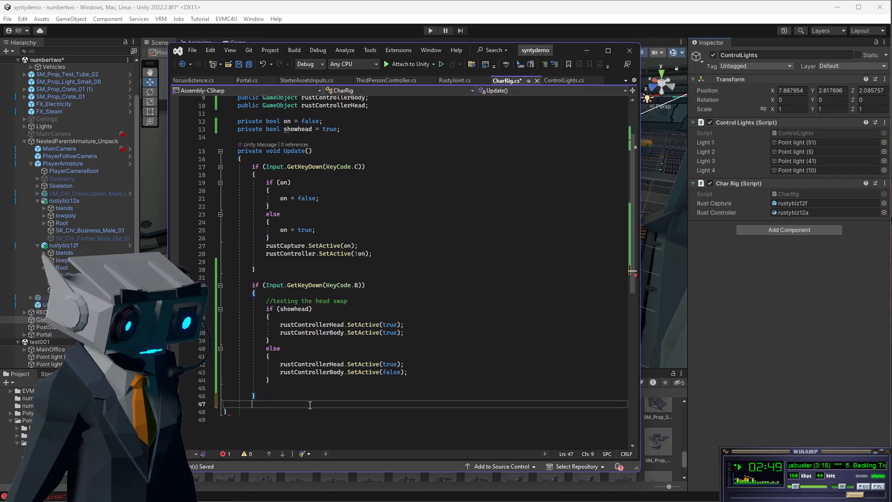
pyautogui.press('Return')
pyautogui.write('}')
pyautogui.moveTo(471, 198); pyautogui.dragTo(473, 190)
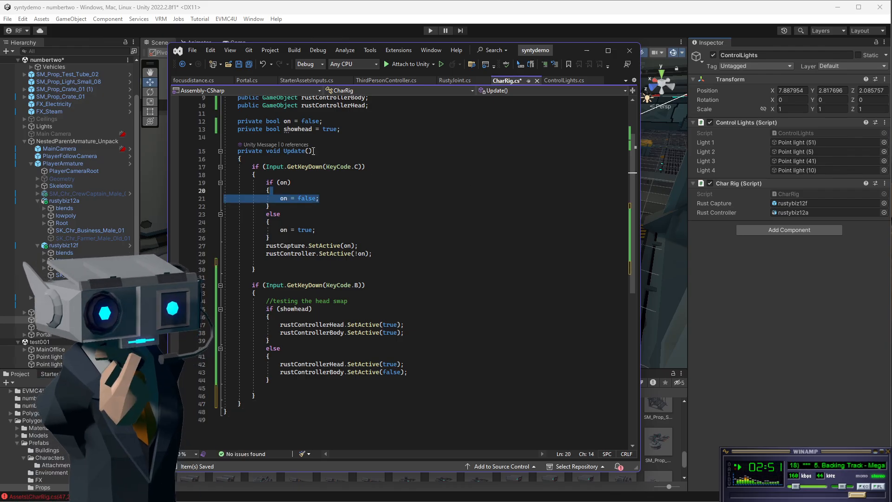
pyautogui.click(238, 64)
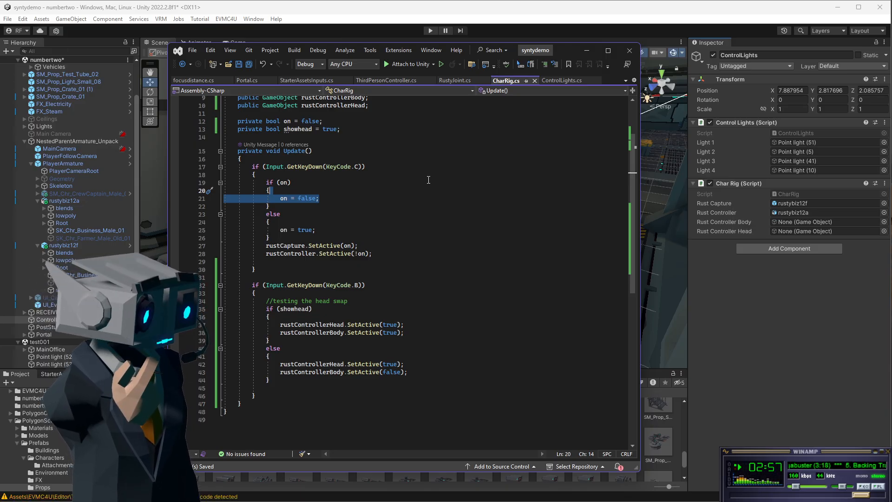
# Assign blends to Rust Controller Head and SK_Chr_Business_Male_01 to Rust Controller Body on the Char Rig component.
pyautogui.click(589, 51)
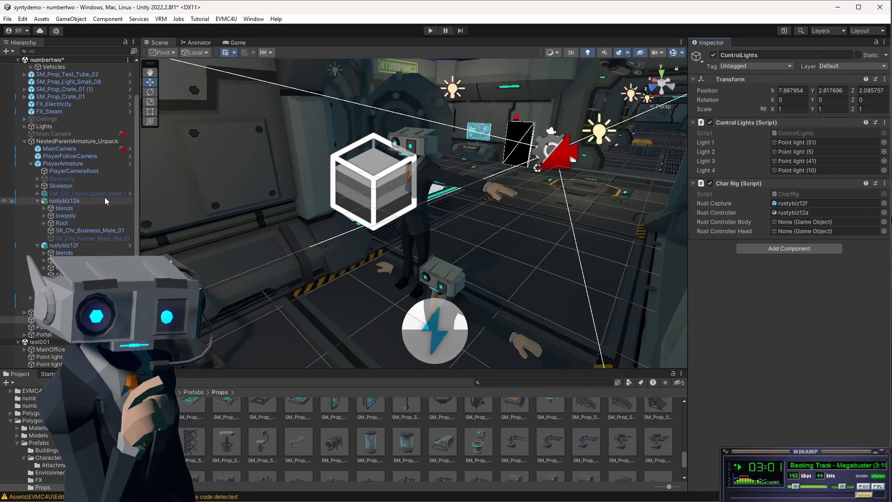
pyautogui.click(74, 201)
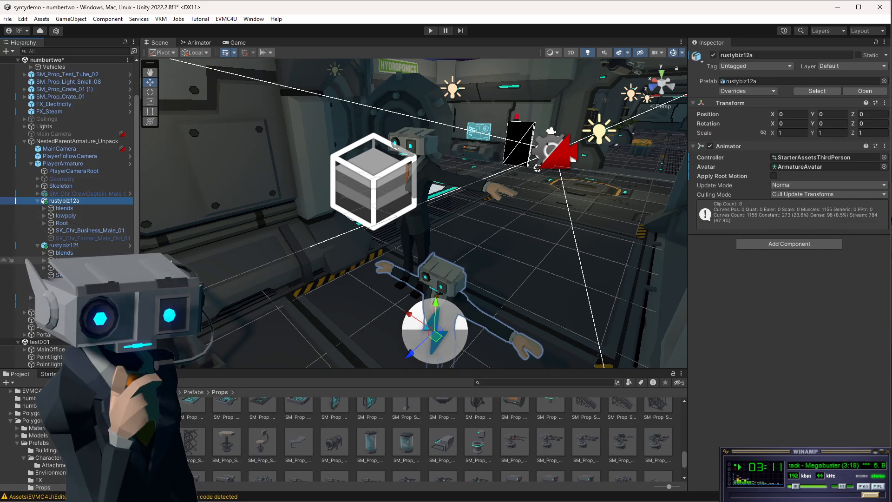
pyautogui.click(54, 320)
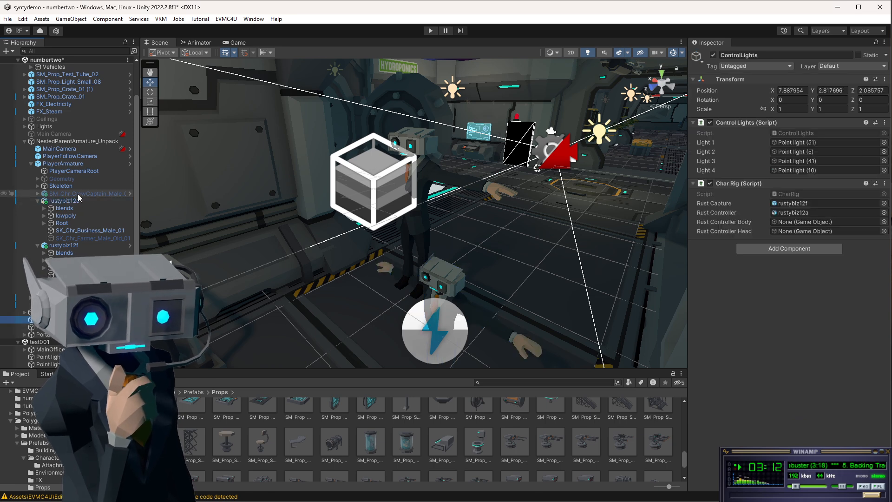
pyautogui.click(789, 223)
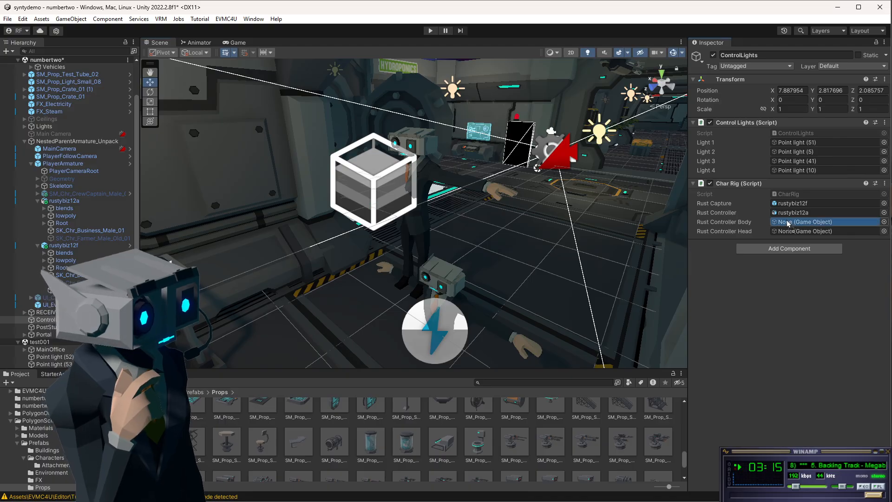
pyautogui.click(803, 232)
pyautogui.moveTo(803, 233); pyautogui.dragTo(803, 233)
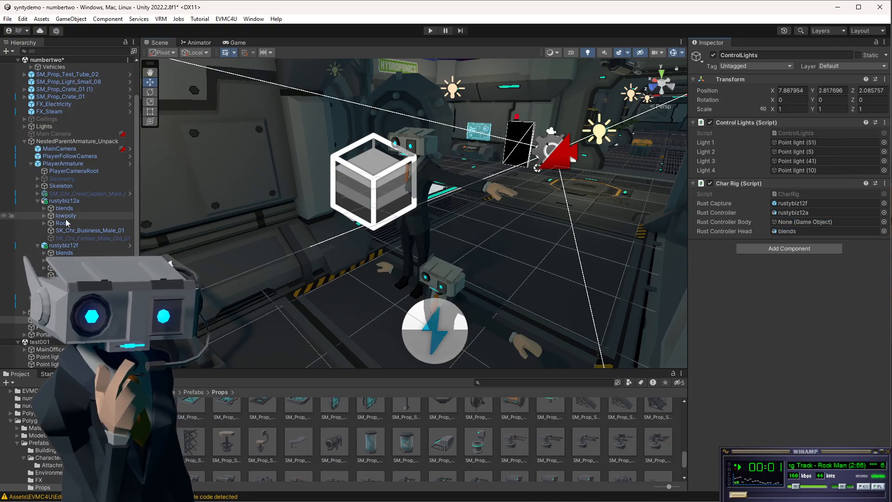
pyautogui.moveTo(68, 230); pyautogui.dragTo(792, 223)
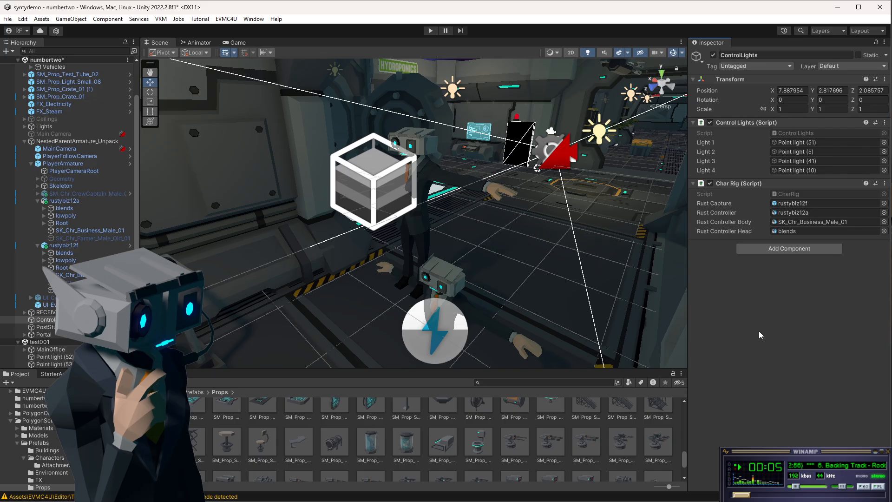
# Run the scene in Play mode, test the character capture toggle twice, and stop playing.
pyautogui.click(430, 30)
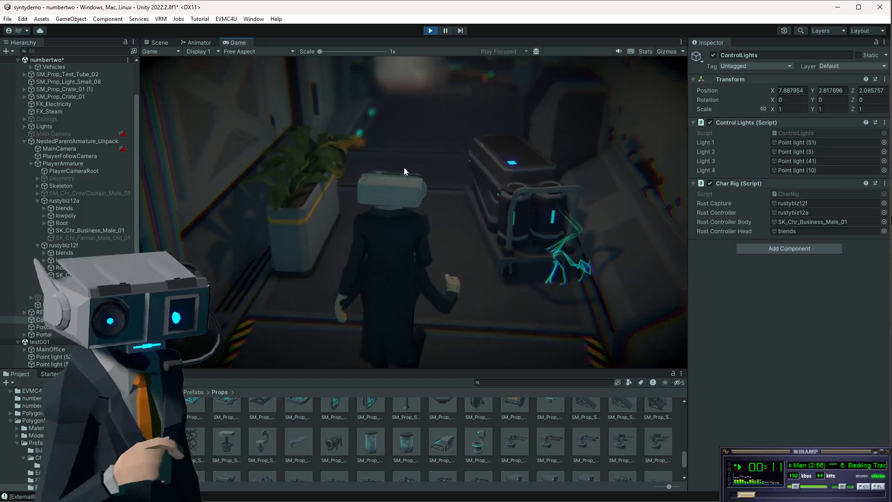
pyautogui.click(403, 167)
pyautogui.press('c')
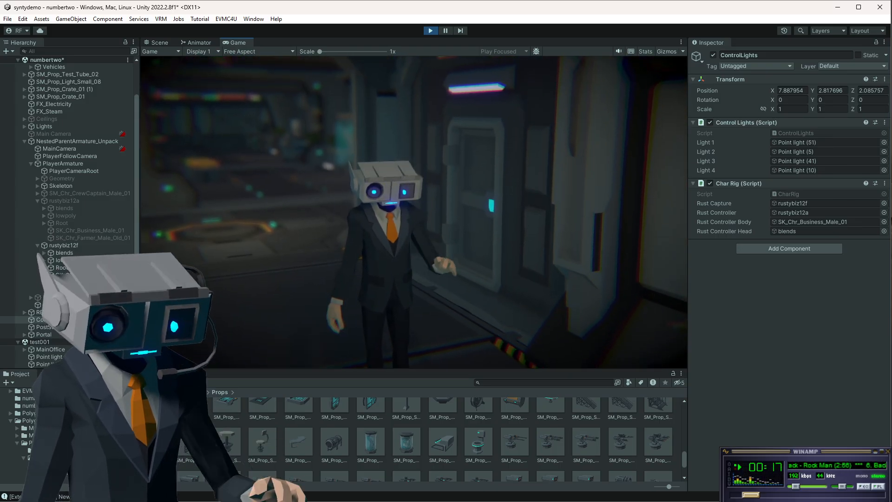
pyautogui.press('c')
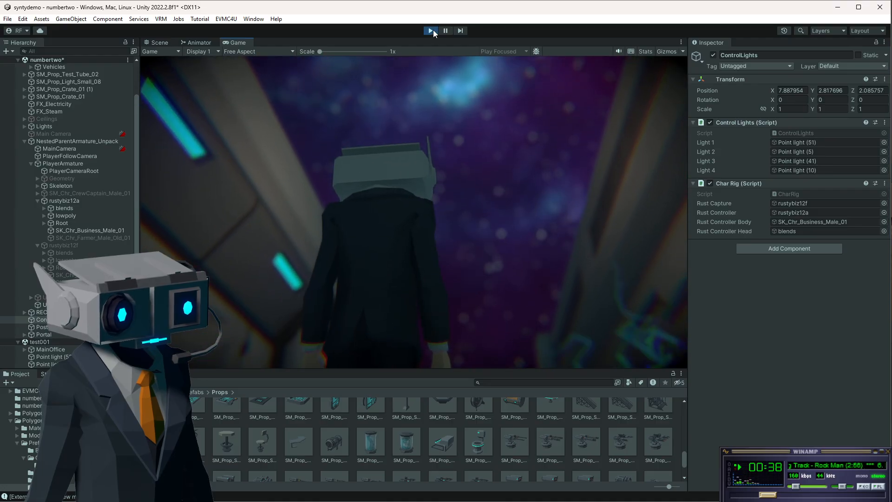
pyautogui.click(430, 30)
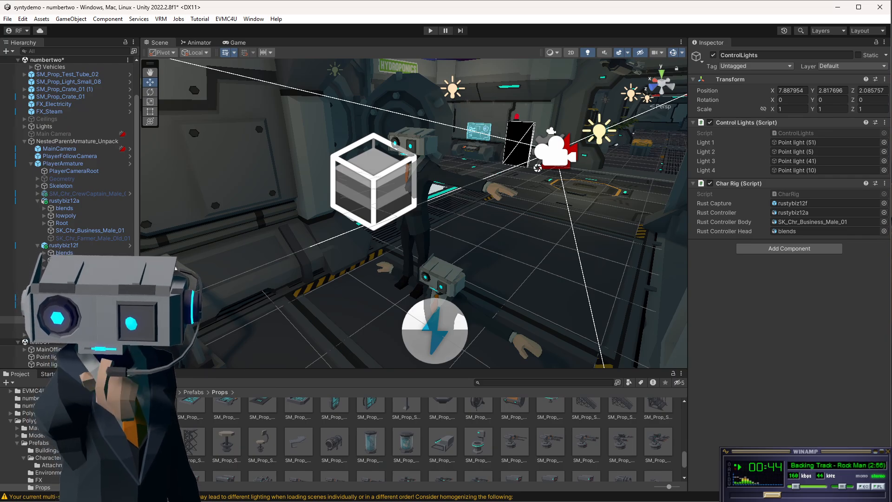
pyautogui.hotkey('alt', 'Tab')
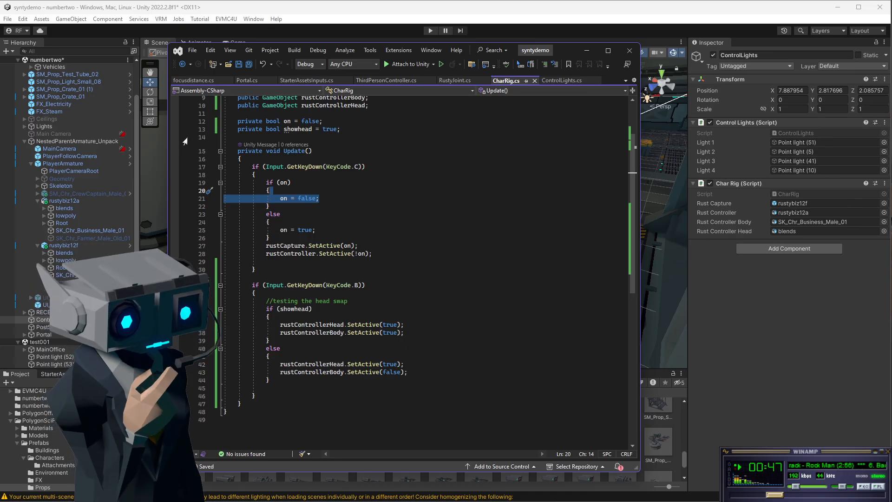
pyautogui.moveTo(568, 57); pyautogui.dragTo(552, 213)
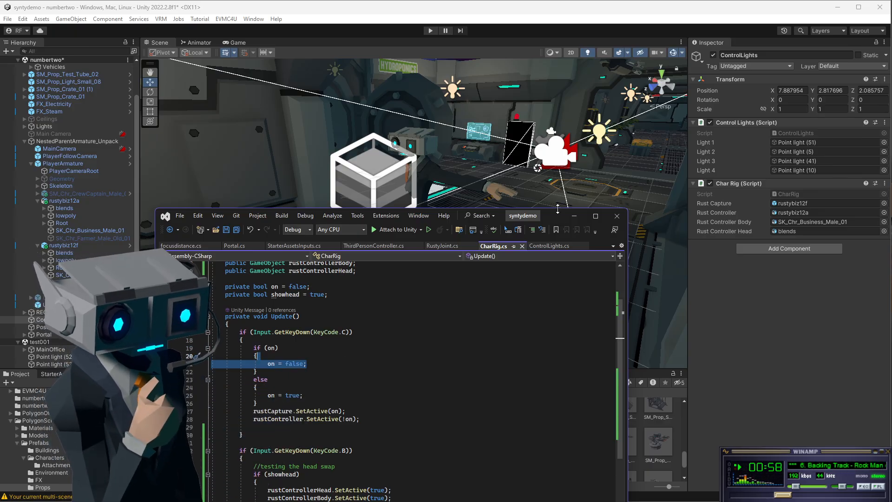
pyautogui.moveTo(558, 209); pyautogui.dragTo(492, 54)
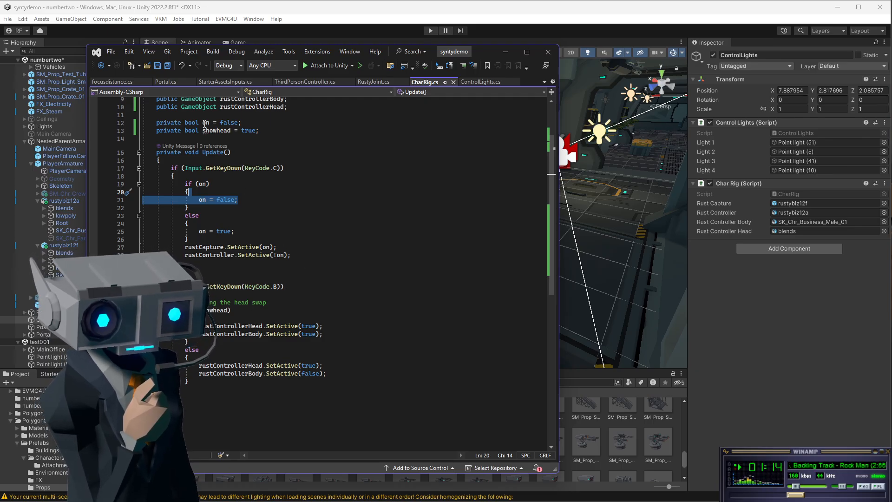
pyautogui.click(210, 310)
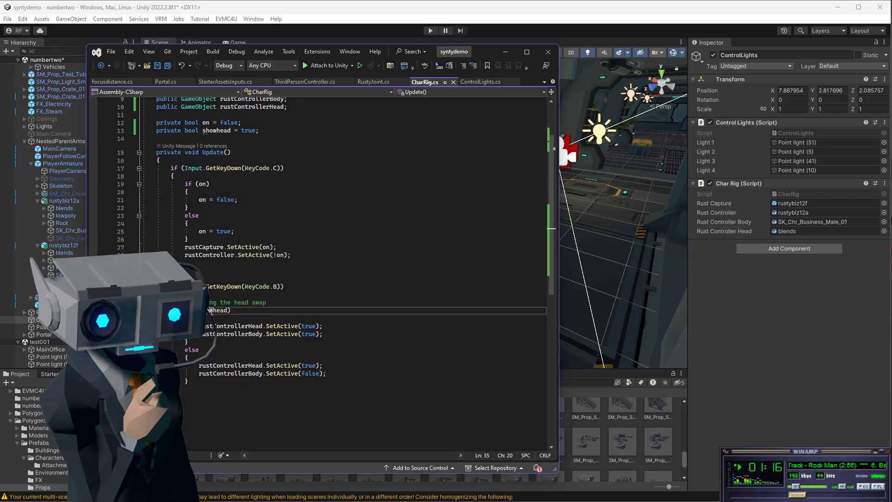
pyautogui.click(332, 334)
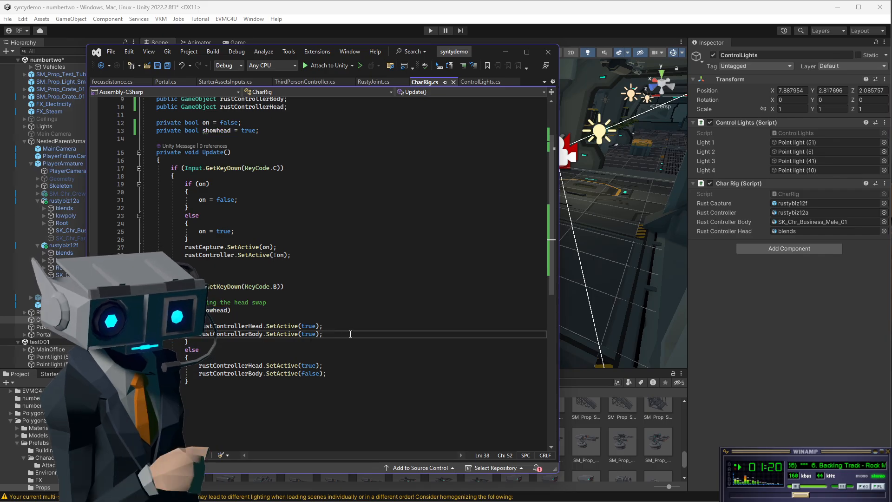
# In the head swap block, set showhead to false in the if branch and true in the else branch, then save the script.
pyautogui.press('Return')
pyautogui.write('showhead')
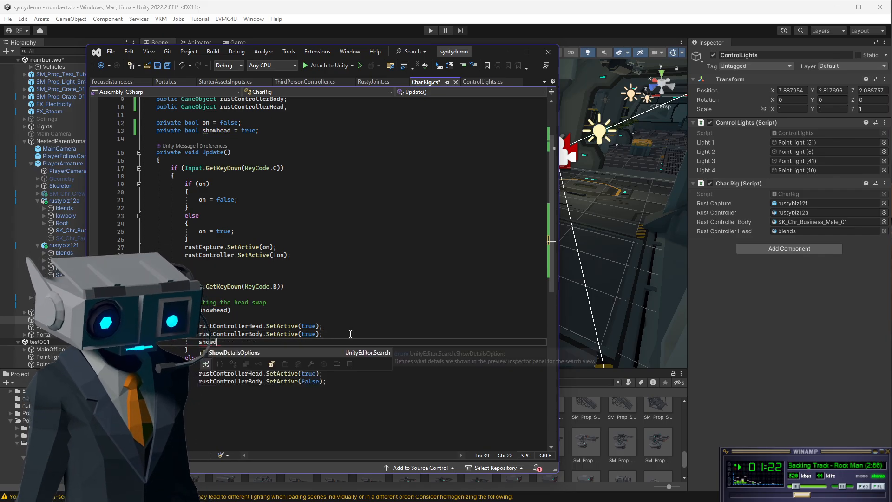
pyautogui.press('Tab')
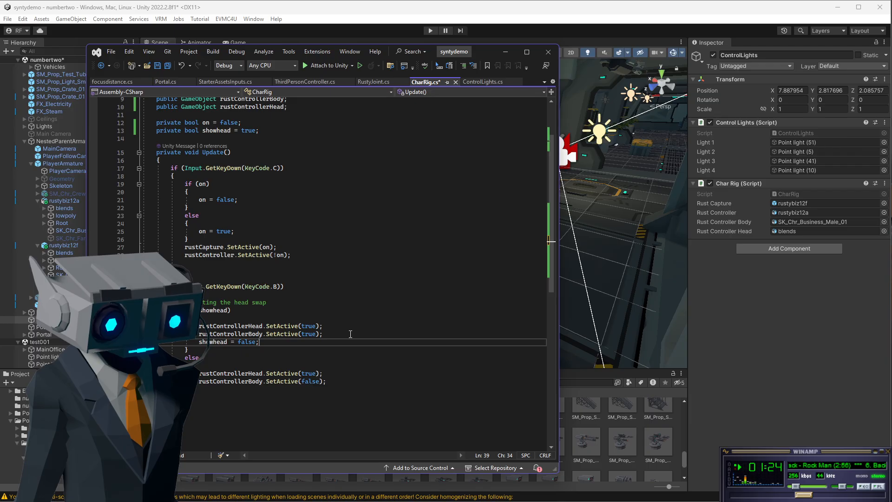
pyautogui.click(331, 382)
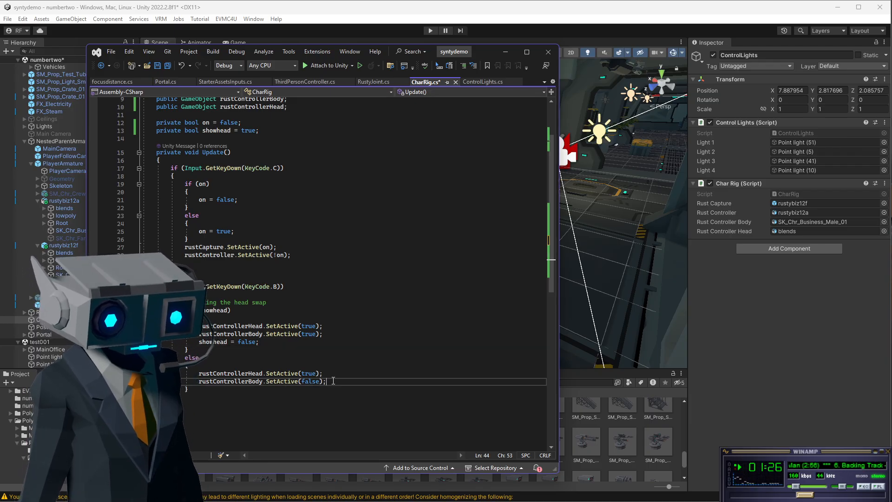
pyautogui.press('Return')
pyautogui.write('sho')
pyautogui.press('Tab')
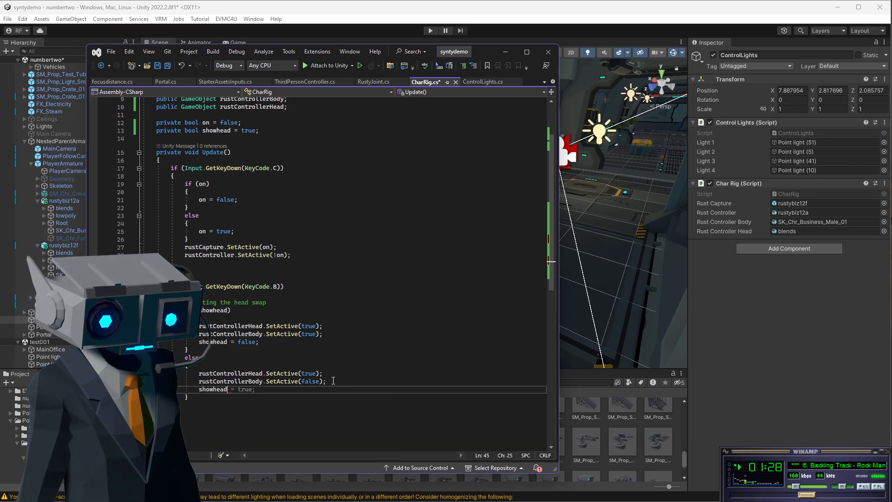
pyautogui.press('Tab')
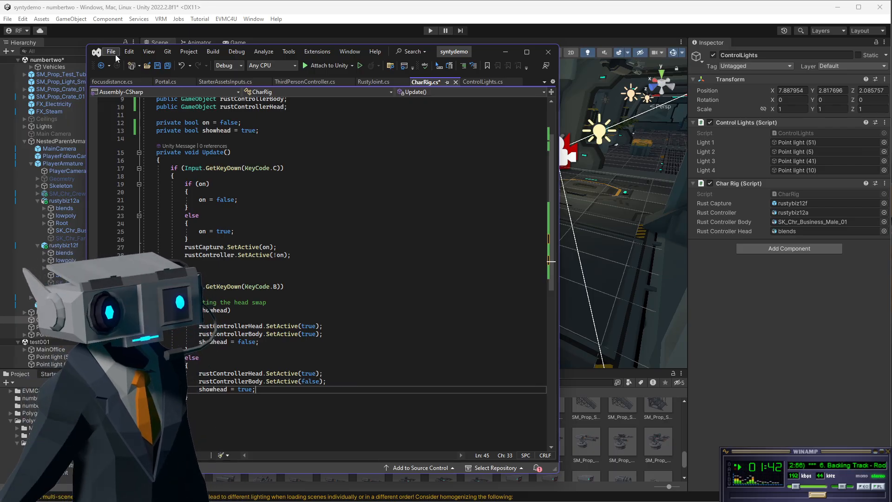
pyautogui.click(157, 66)
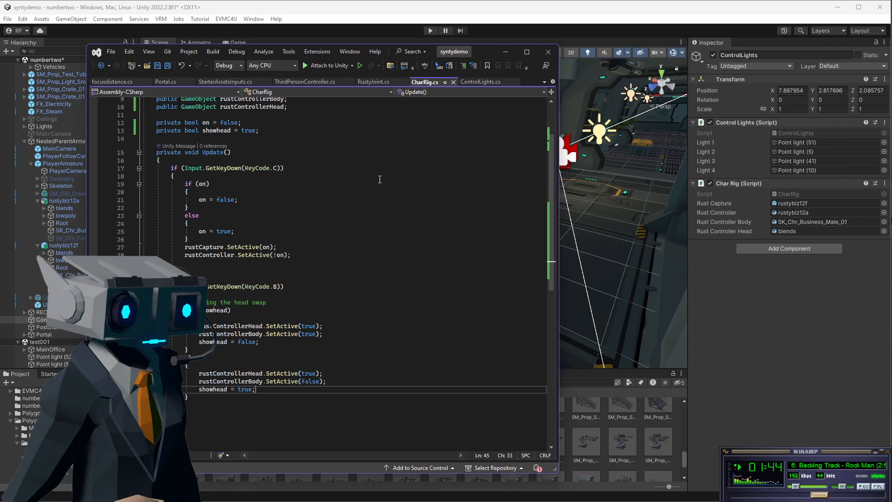
pyautogui.click(504, 53)
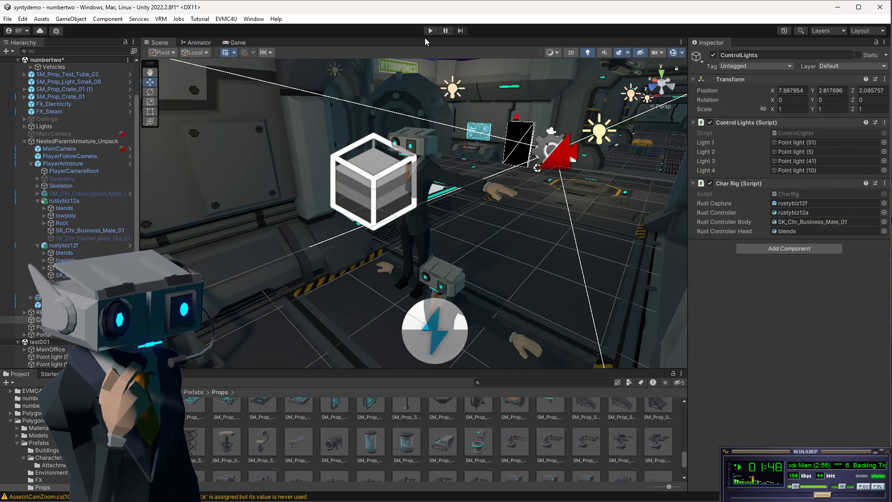
# Run the scene in Play mode, test the character capture and head-swap toggles while moving, and stop playing.
pyautogui.click(430, 31)
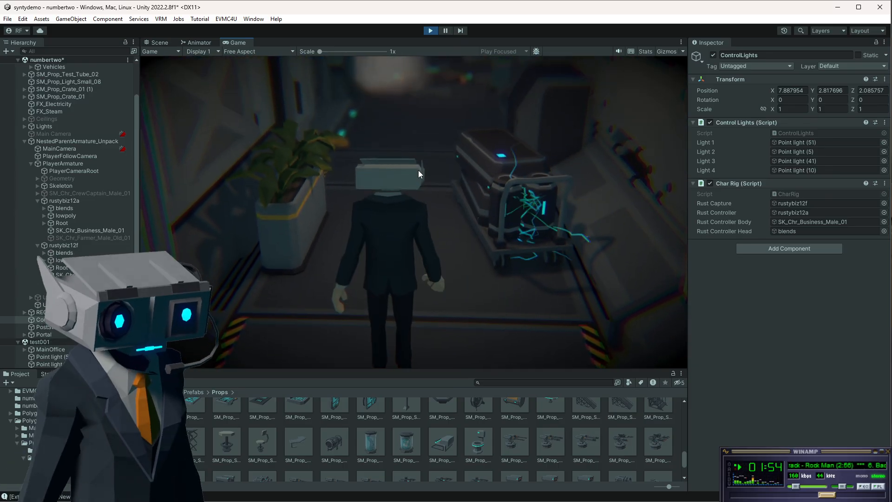
pyautogui.click(418, 170)
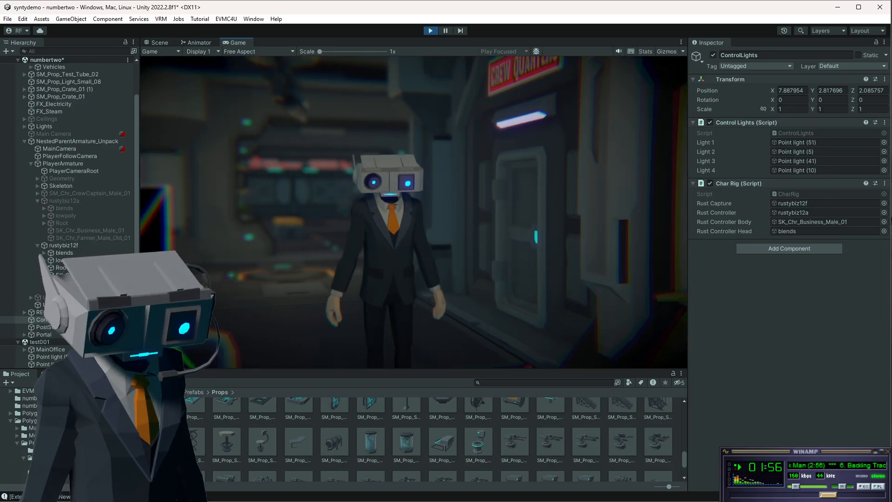
pyautogui.press('c')
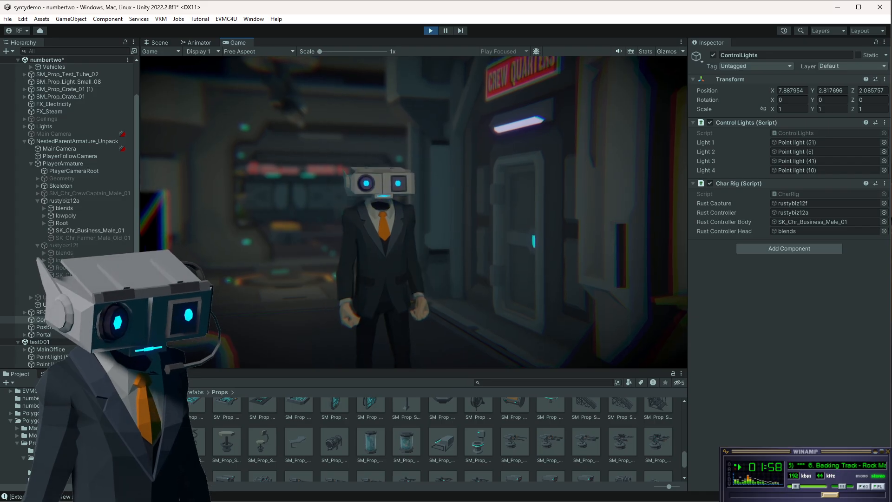
pyautogui.press('b')
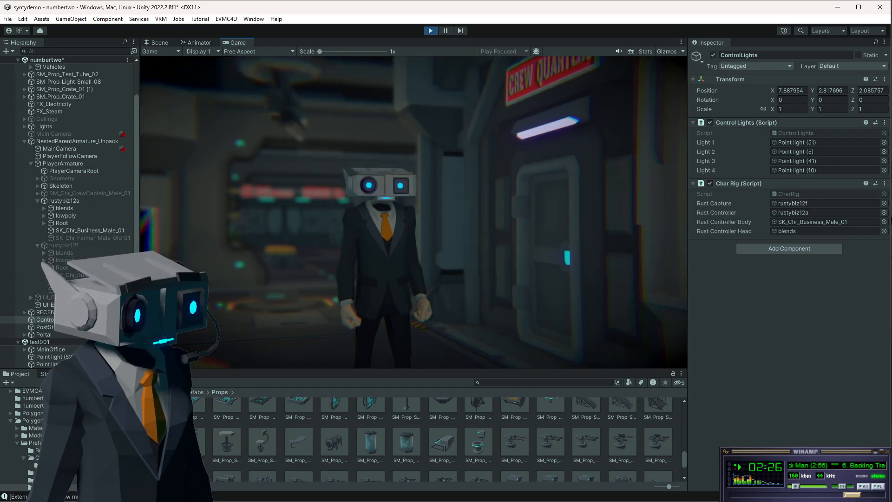
pyautogui.press('w')
pyautogui.press('s')
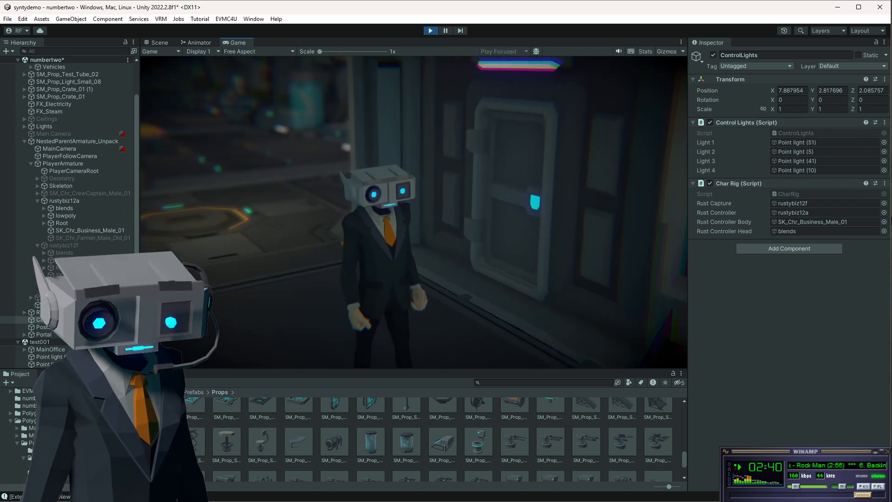
pyautogui.press('Escape')
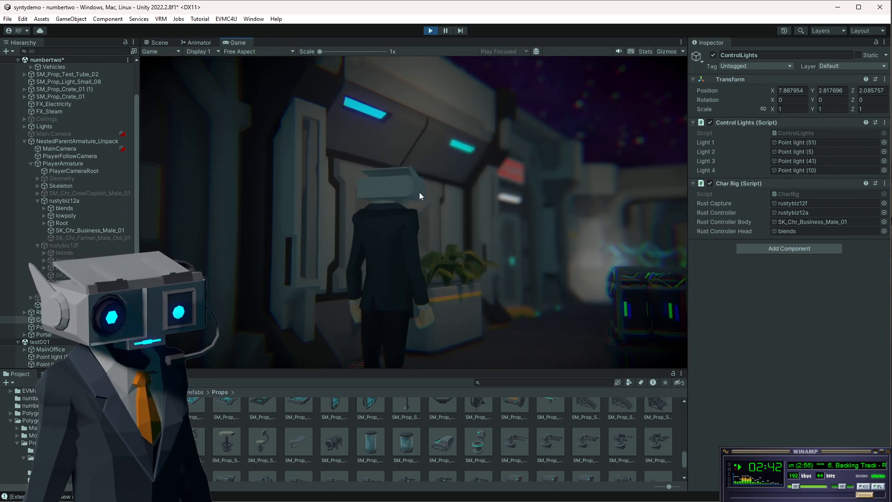
pyautogui.click(430, 32)
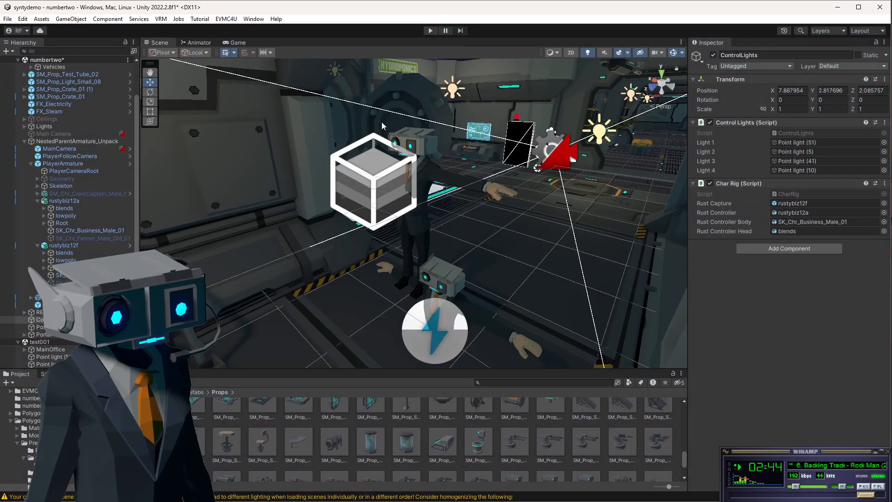
# Play the scene again, walk the character around, and stop playing.
pyautogui.click(431, 31)
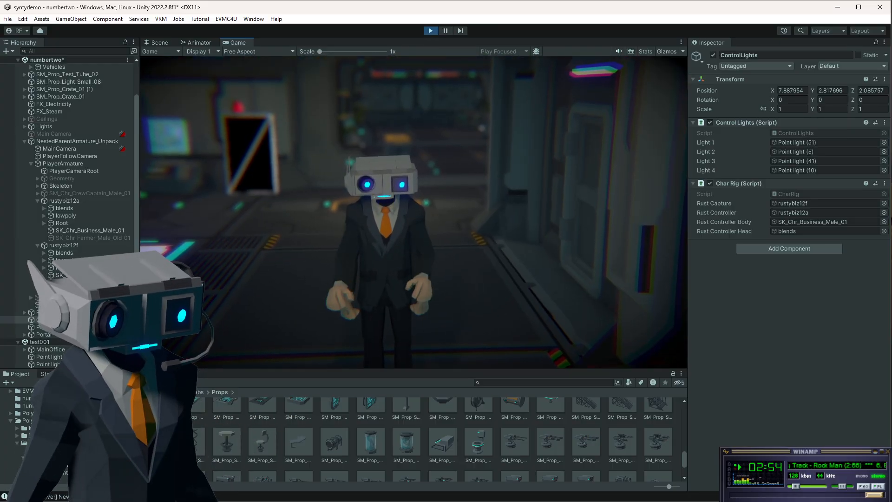
pyautogui.press('a')
pyautogui.press('d')
pyautogui.press('s')
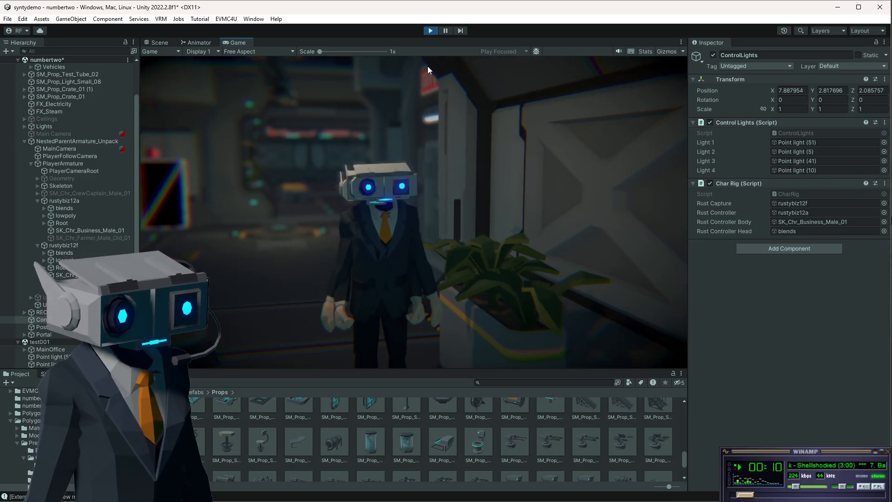
pyautogui.hotkey('ctrl', 'p')
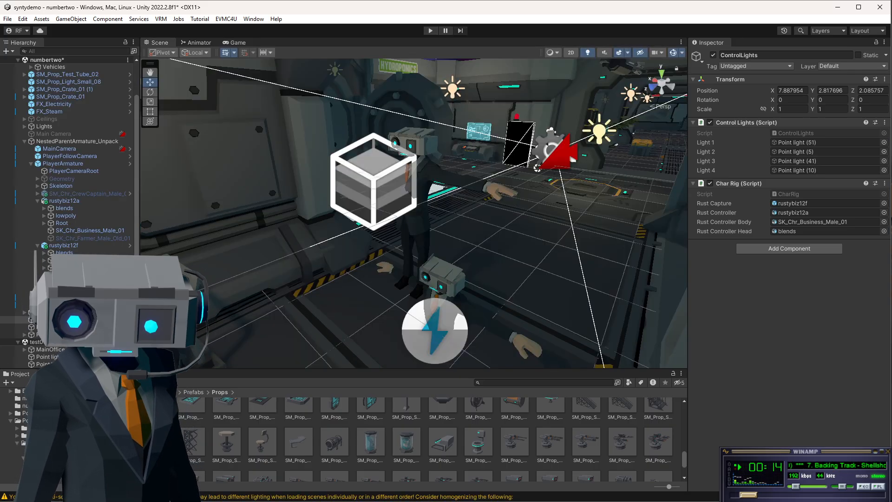
# Copy the rustCapture and rustController SetActive lines into the head swap block, changing the rustController call to SetActive(on).
pyautogui.hotkey('alt', 'Tab')
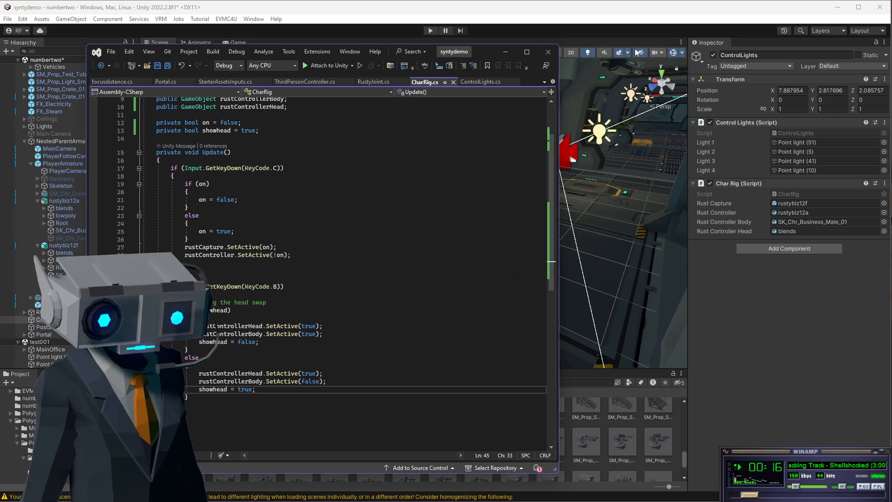
pyautogui.moveTo(479, 54); pyautogui.dragTo(512, 38)
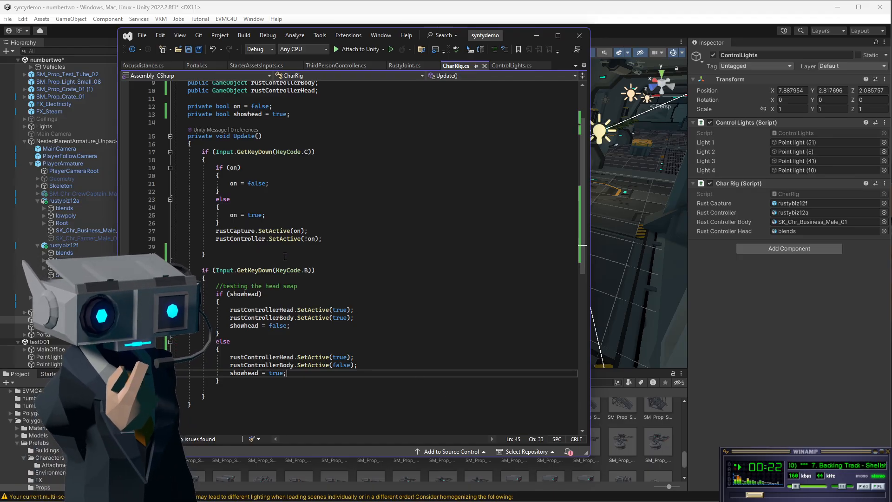
pyautogui.moveTo(216, 231); pyautogui.dragTo(333, 237)
pyautogui.hotkey('ctrl', 'c')
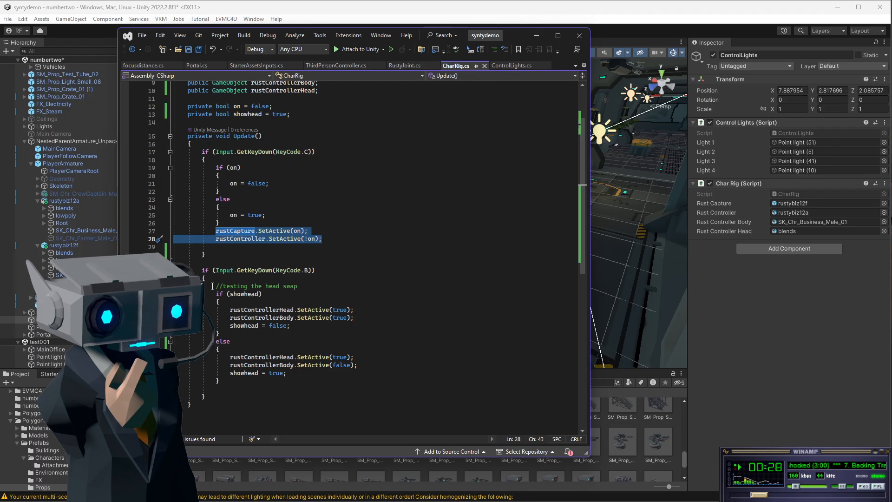
pyautogui.click(306, 286)
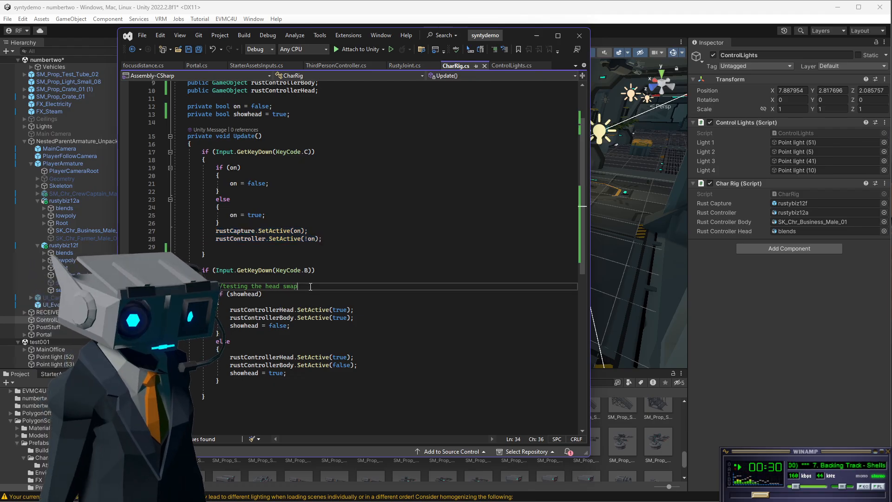
pyautogui.press('Return')
pyautogui.press('Return')
pyautogui.press('Up')
pyautogui.hotkey('ctrl', 'v')
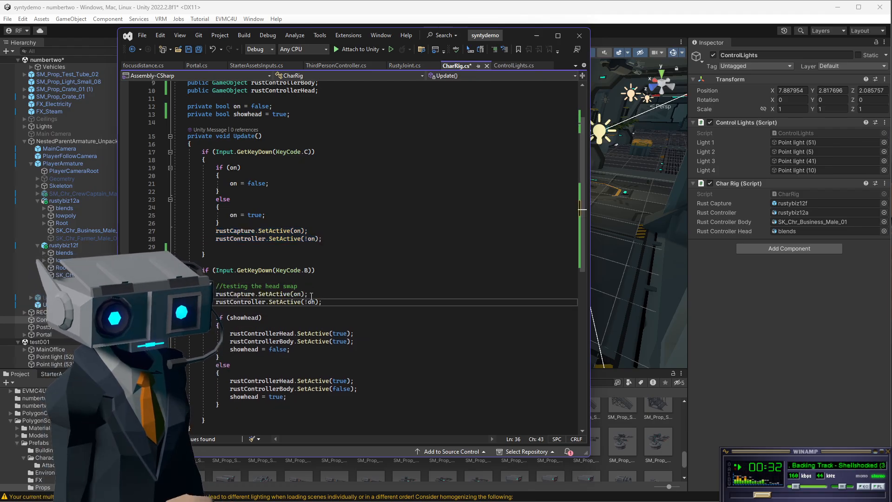
pyautogui.press('BackSpace')
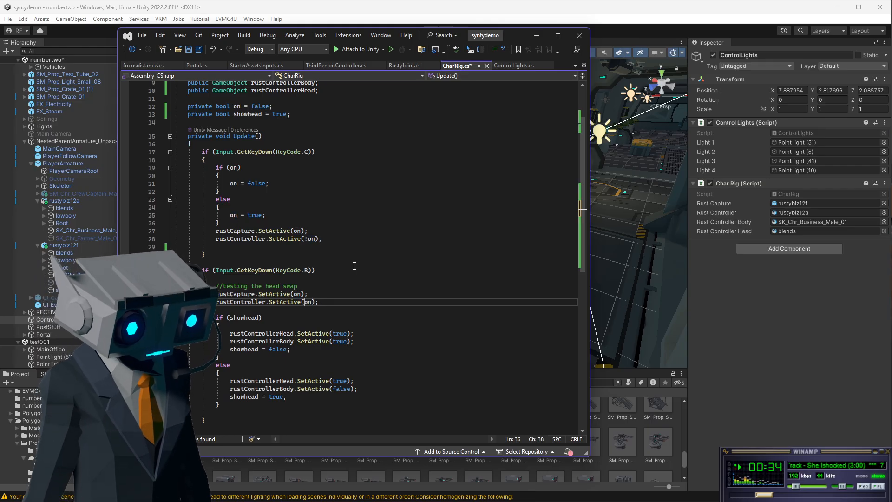
pyautogui.click(342, 282)
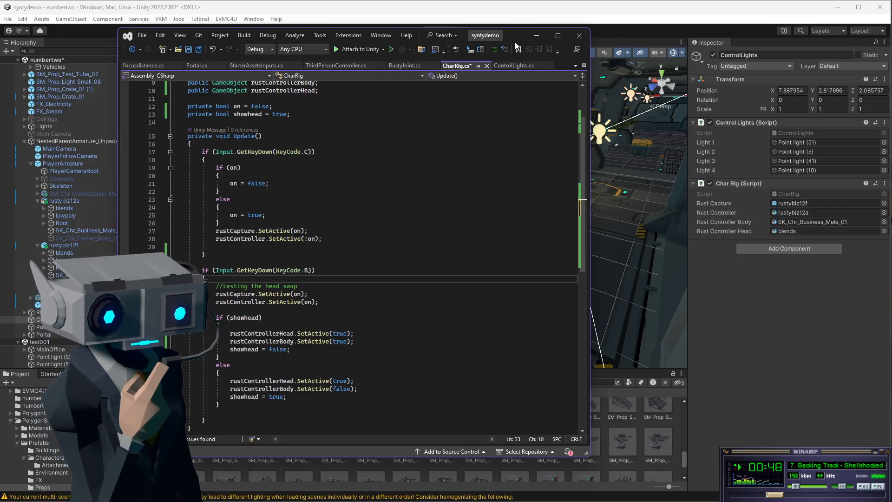
# Try renaming the rustControllerBody field in its declaration.
pyautogui.moveTo(517, 41); pyautogui.dragTo(554, 51)
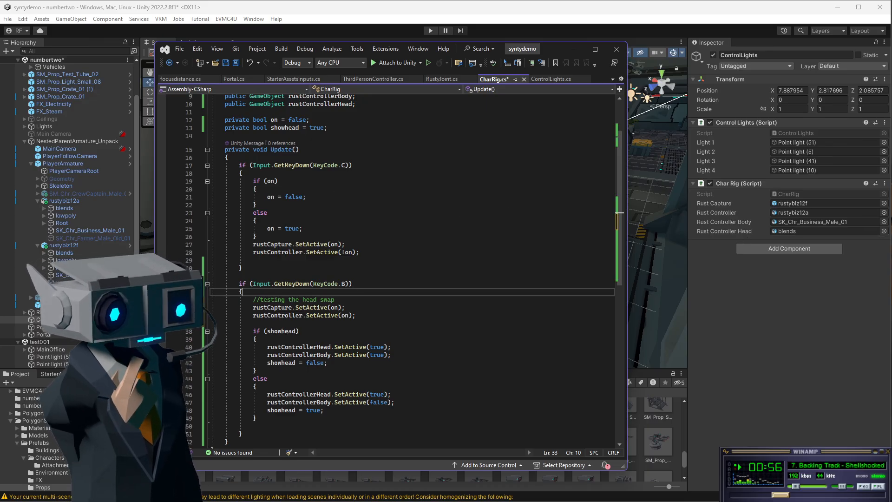
pyautogui.scroll(3, 311, 142)
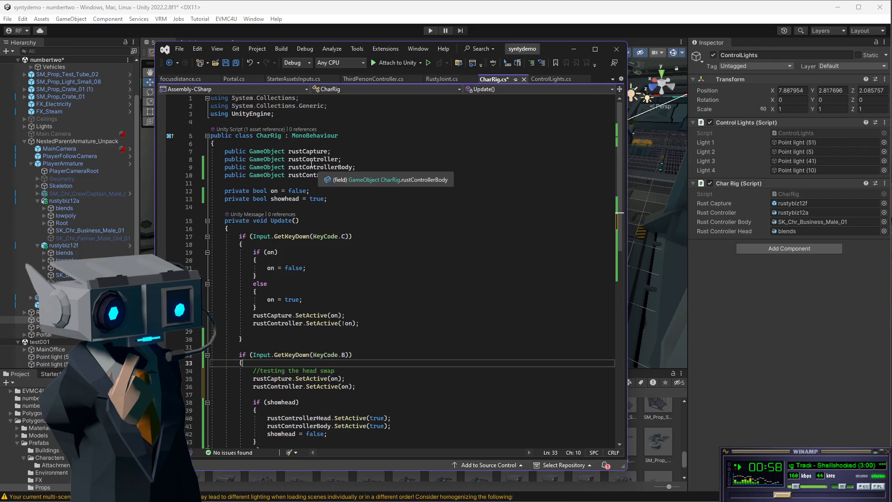
pyautogui.click(335, 168)
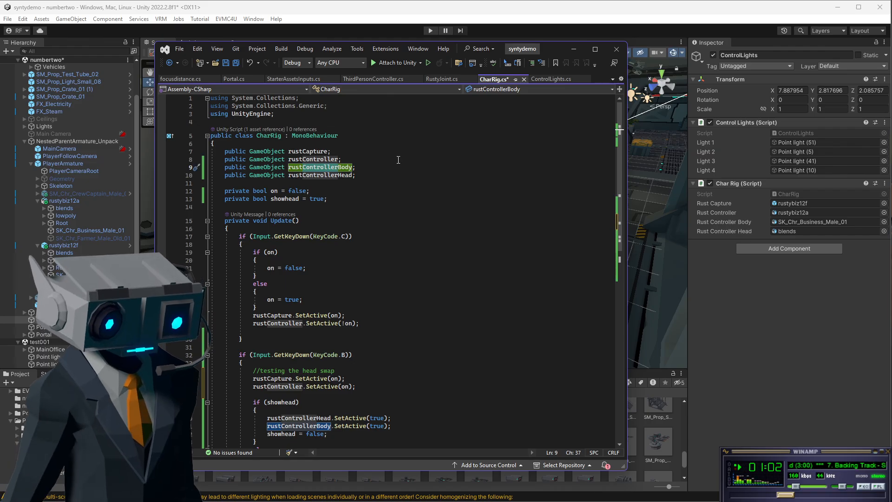
pyautogui.press('BackSpace')
pyautogui.press('BackSpace')
pyautogui.press('BackSpace')
pyautogui.press('BackSpace')
pyautogui.press('BackSpace')
pyautogui.press('BackSpace')
pyautogui.press('BackSpace')
pyautogui.press('BackSpace')
pyautogui.press('BackSpace')
pyautogui.press('BackSpace')
pyautogui.write('Sho')
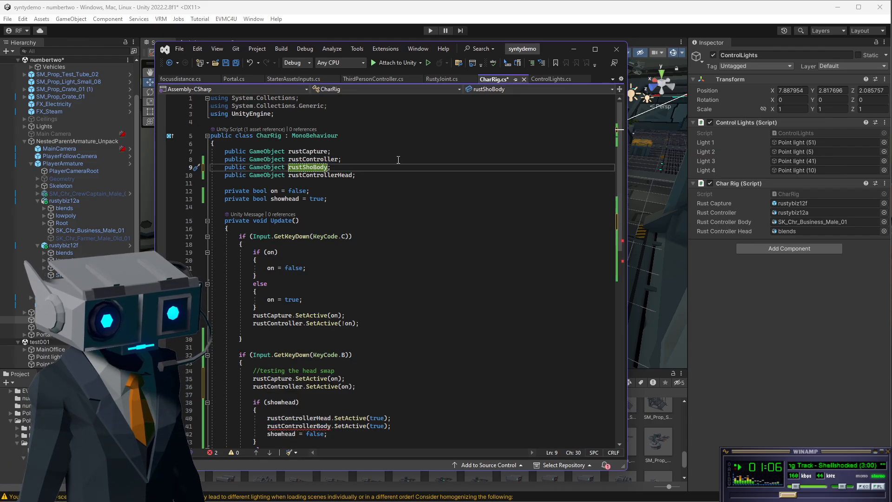
pyautogui.press('BackSpace')
pyautogui.write('Con')
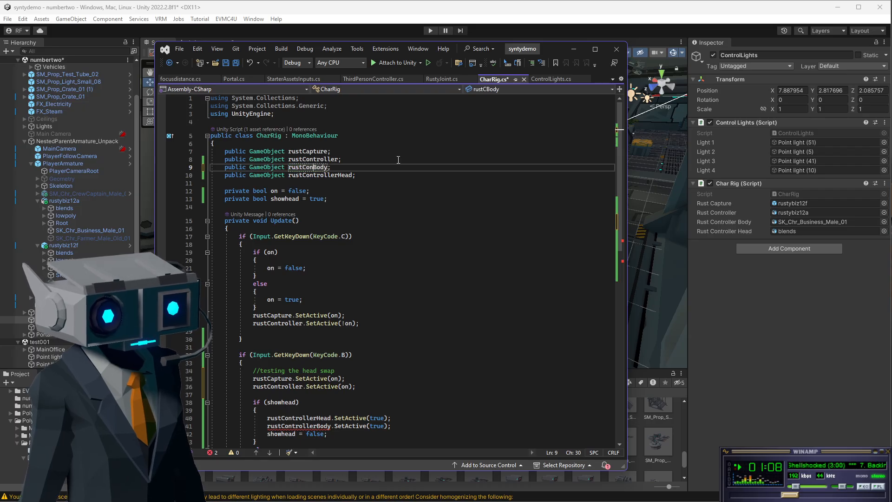
pyautogui.write('troll')
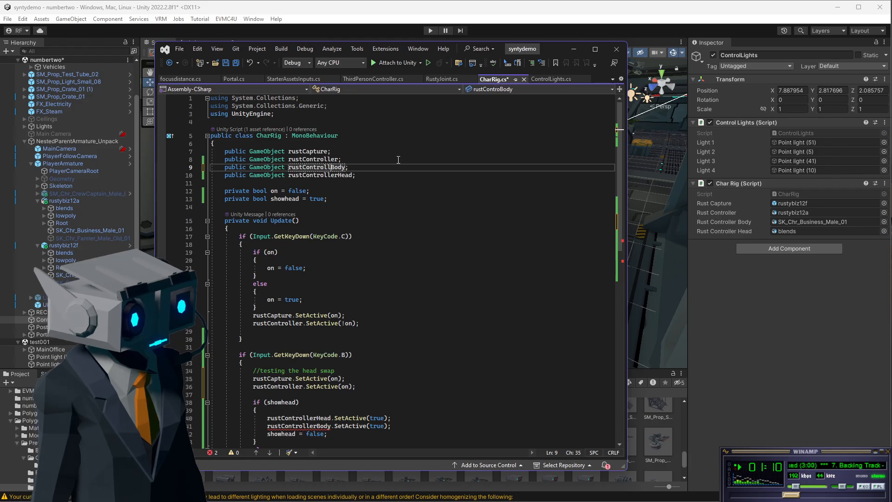
pyautogui.write('er')
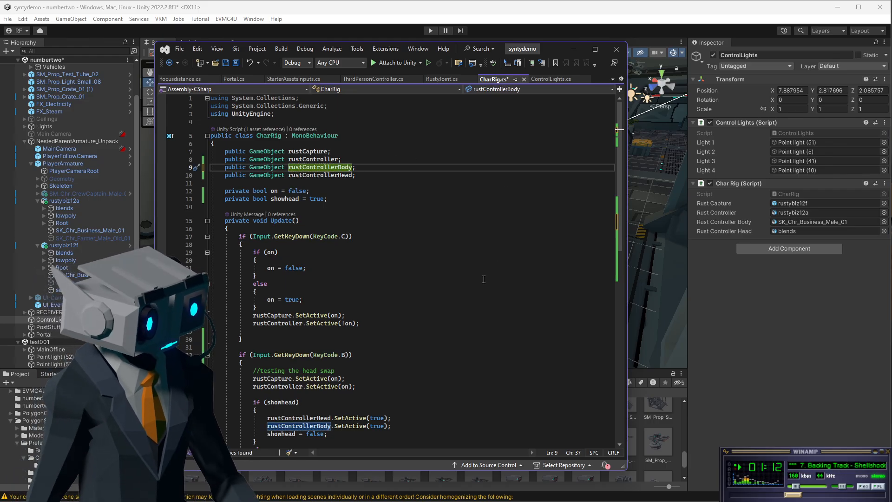
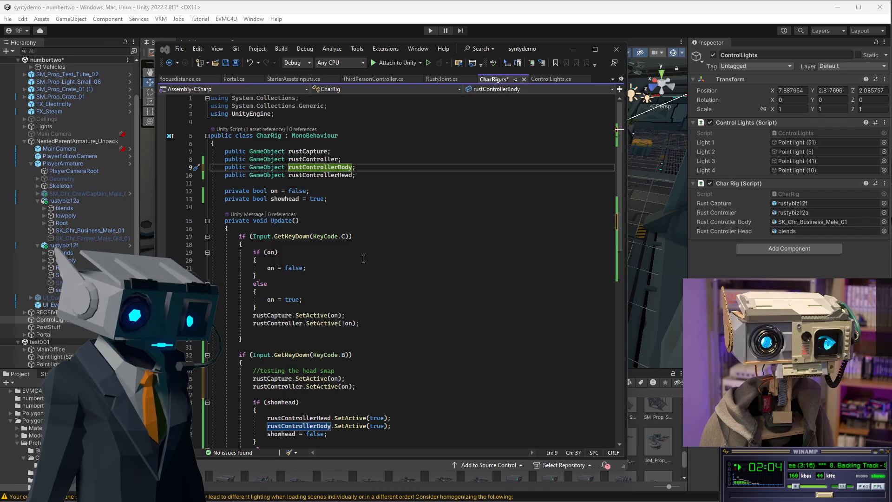
# Rename the rustControllerHead field to rustCaptureHead, updating both of its SetActive calls in the head swap block.
pyautogui.click(477, 325)
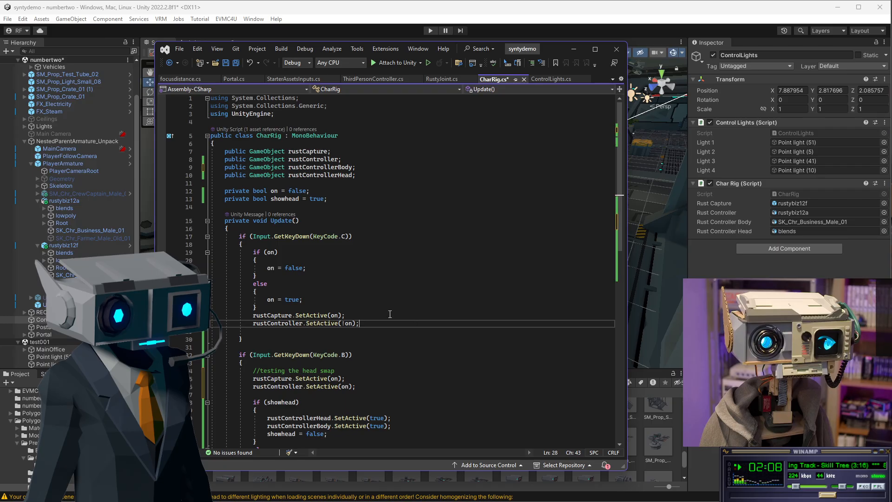
pyautogui.scroll(-4, 375, 173)
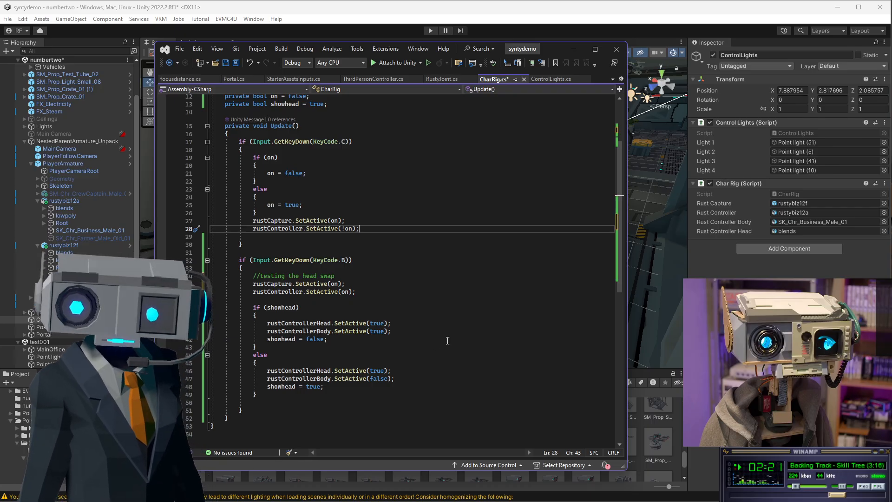
pyautogui.click(387, 341)
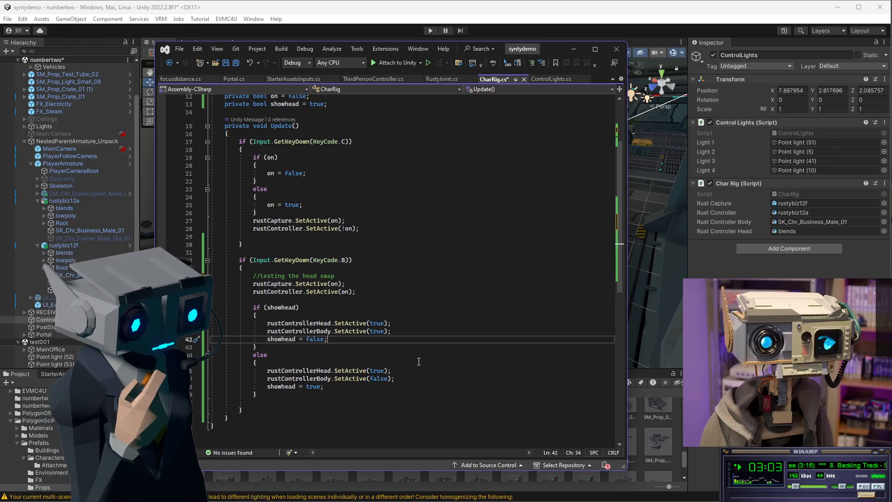
pyautogui.click(355, 389)
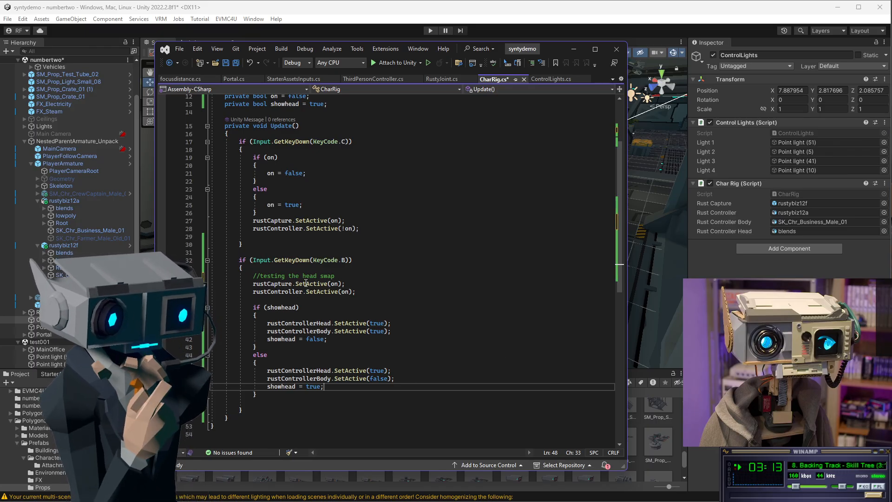
pyautogui.scroll(4, 319, 228)
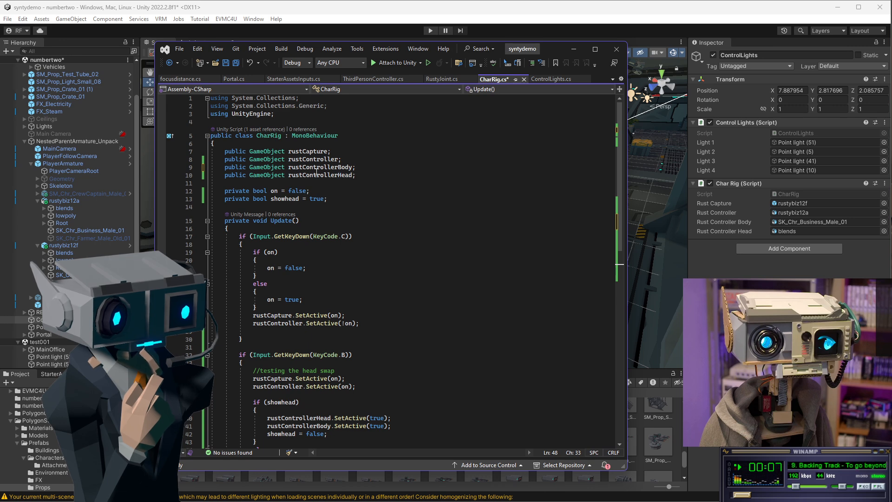
pyautogui.moveTo(303, 176); pyautogui.dragTo(338, 175)
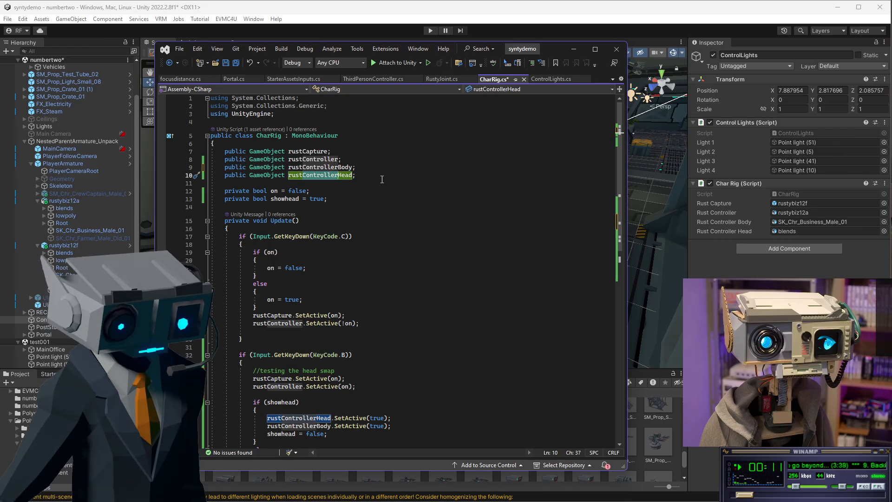
pyautogui.write('Capture')
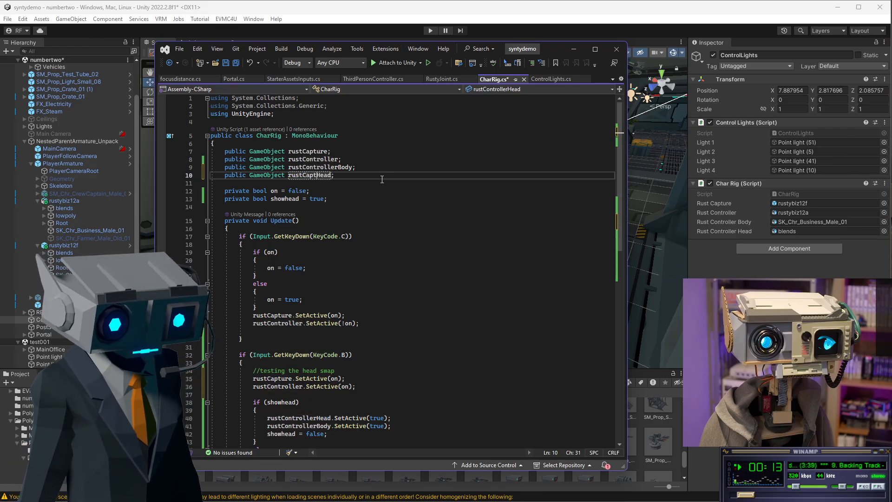
pyautogui.doubleClick(321, 176)
pyautogui.hotkey('ctrl', 'c')
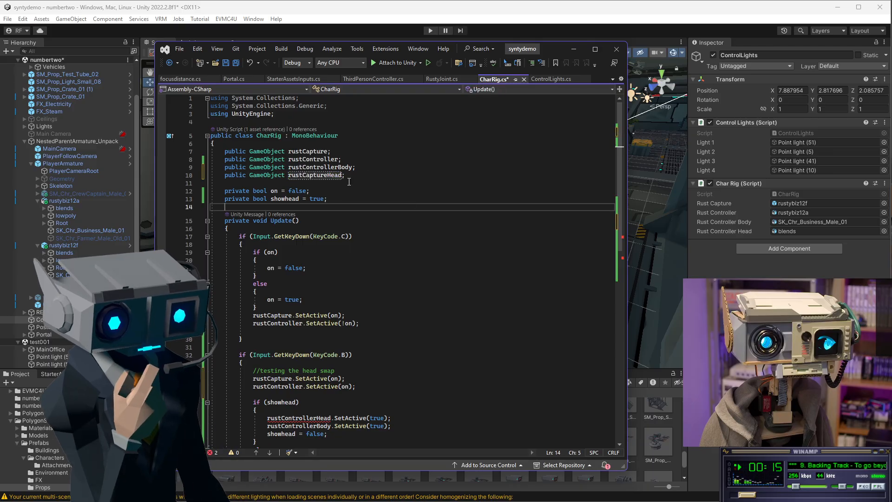
pyautogui.scroll(-6, 320, 233)
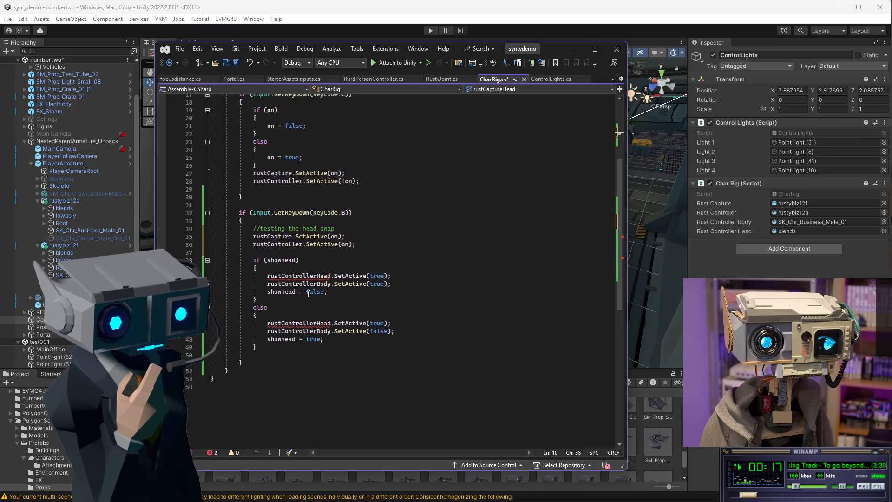
pyautogui.doubleClick(297, 276)
pyautogui.hotkey('ctrl', 'v')
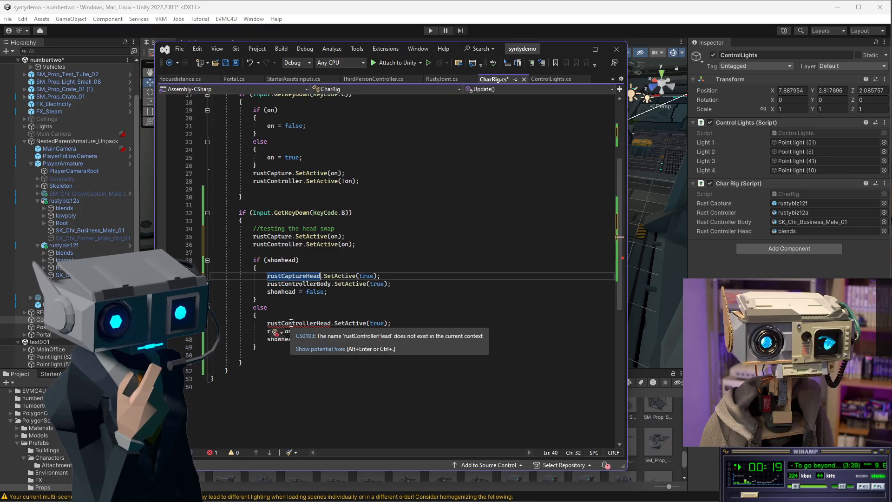
pyautogui.doubleClick(293, 323)
pyautogui.hotkey('ctrl', 'v')
pyautogui.click(360, 244)
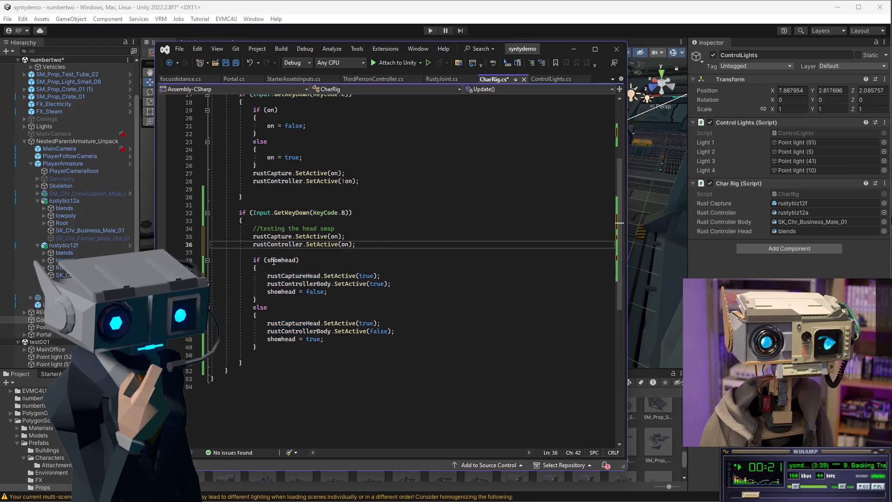
# Set rustCaptureHead.SetActive to false in the showhead branch.
pyautogui.doubleClick(366, 276)
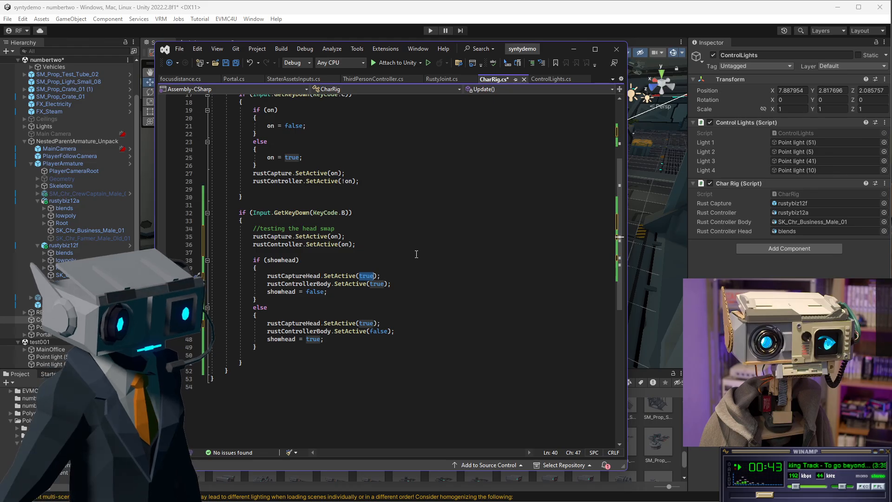
pyautogui.write('f')
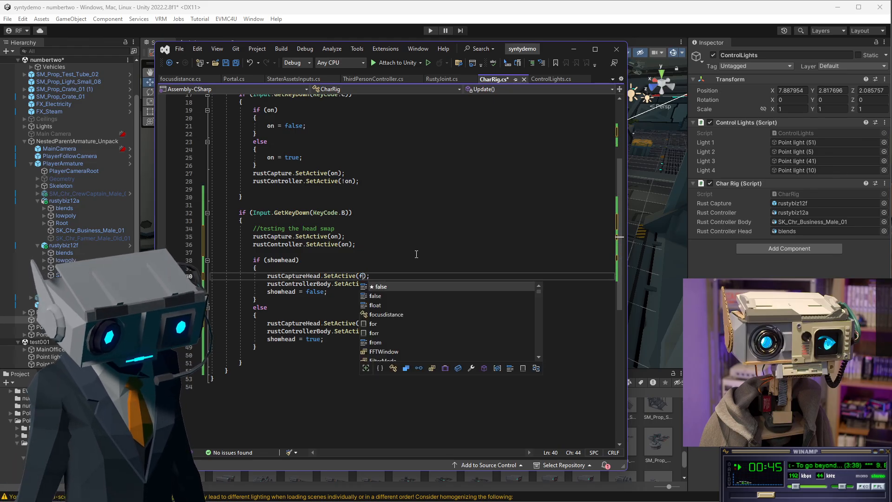
pyautogui.write('alse')
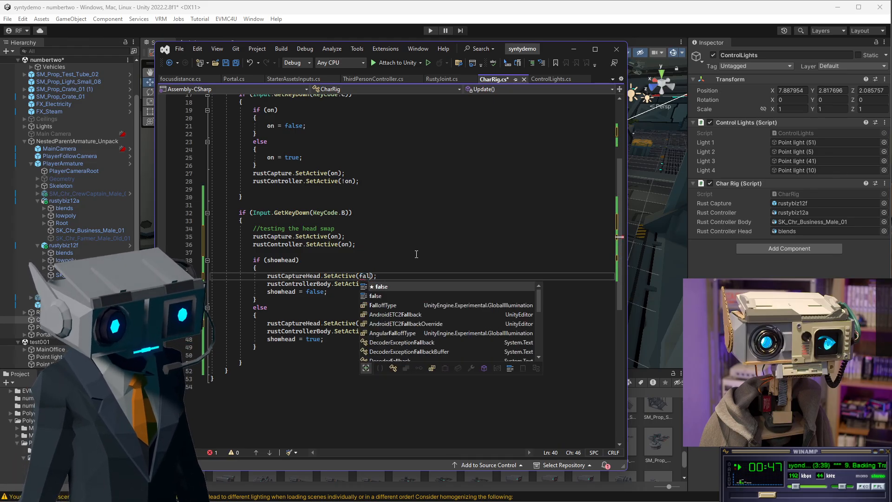
pyautogui.click(417, 254)
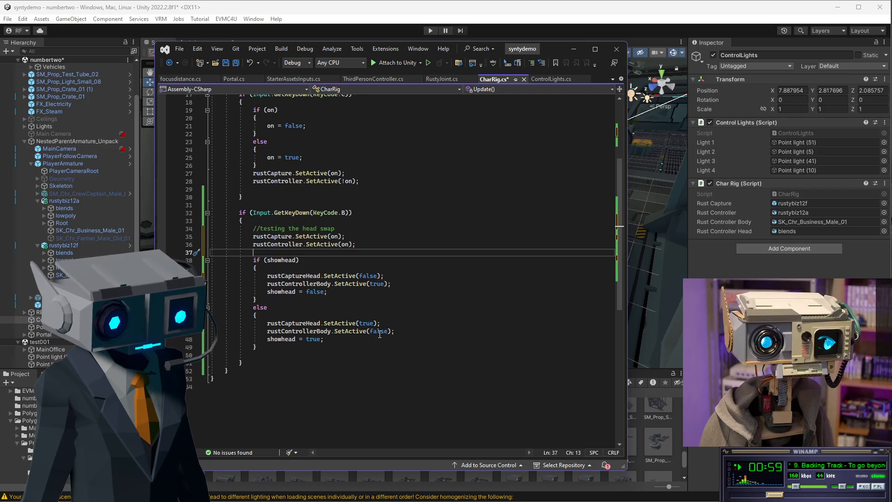
# Duplicate the rustControllerBody and rustCaptureHead field declarations below themselves.
pyautogui.scroll(6, 384, 249)
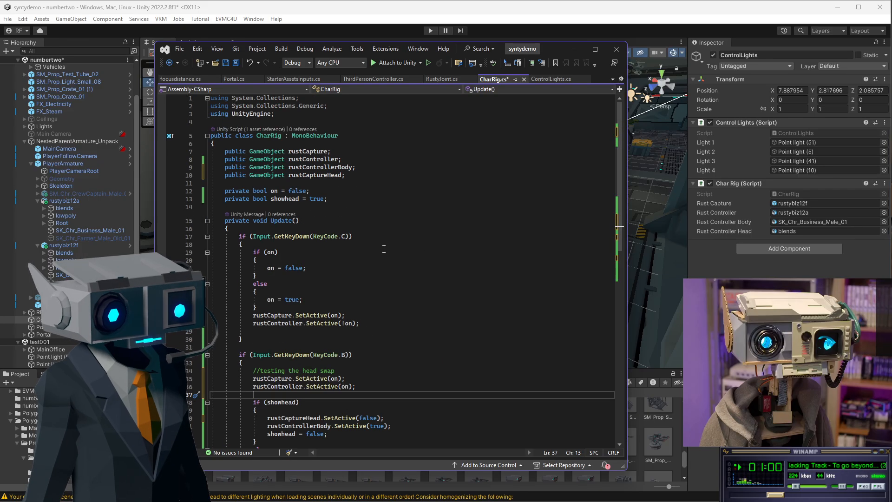
pyautogui.click(361, 167)
pyautogui.moveTo(345, 175); pyautogui.dragTo(229, 170)
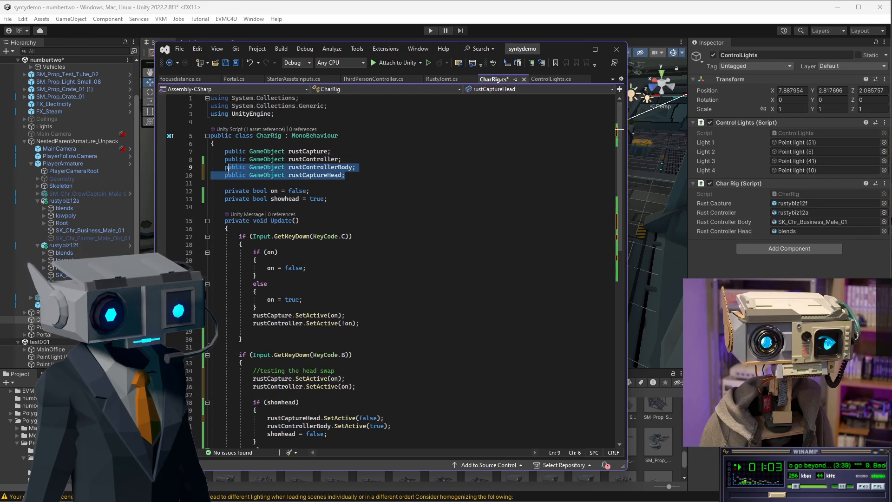
pyautogui.click(361, 177)
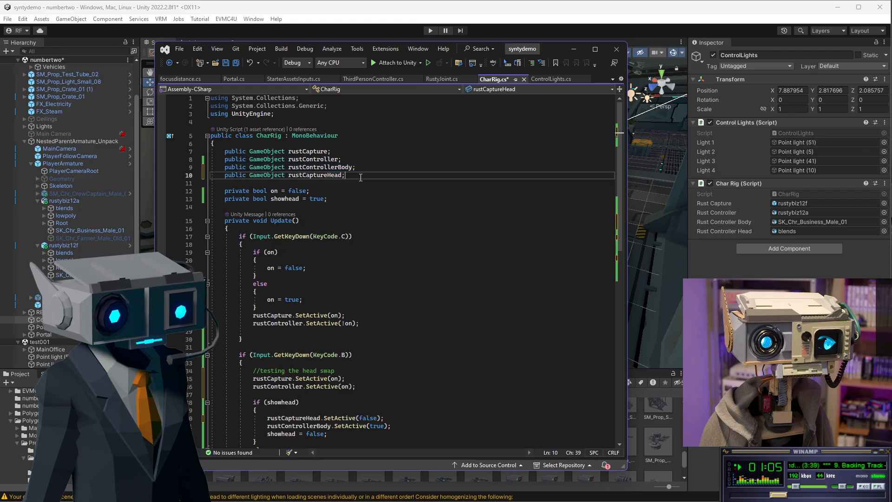
pyautogui.press('Return')
pyautogui.write('public GameObject rustControllerBody;     public GameObject rustCaptureHead;')
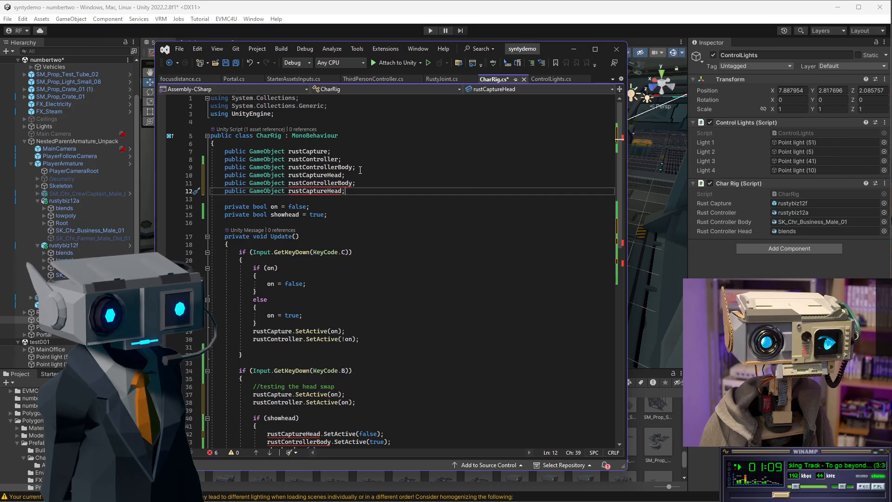
# Rename the middle declarations so the new fields are rustControllerHead and rustCaptureBody.
pyautogui.click(311, 175)
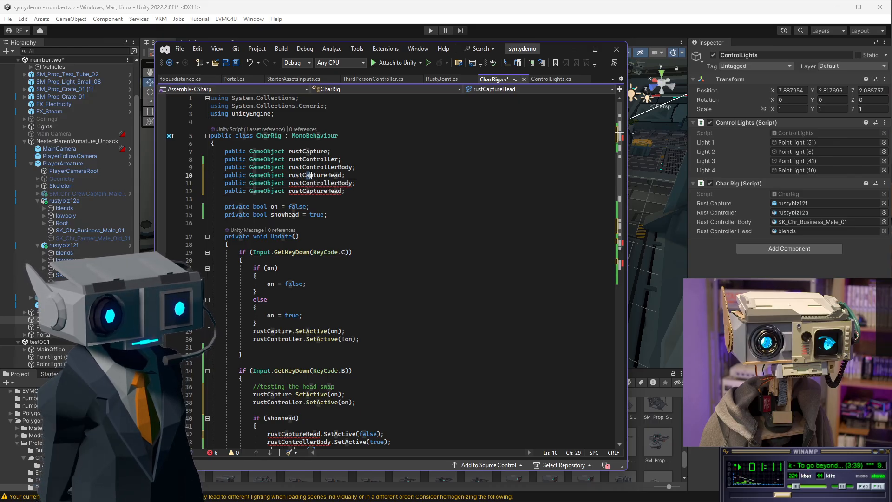
pyautogui.doubleClick(311, 176)
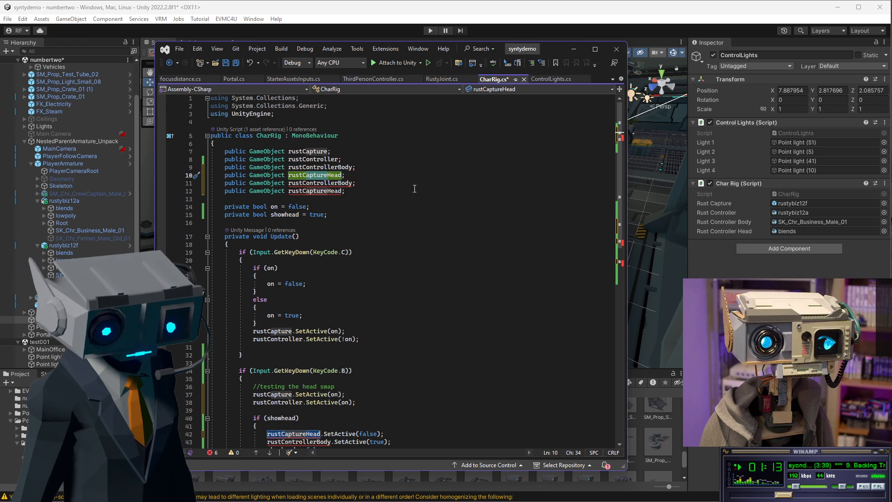
pyautogui.write('rustControllerHead')
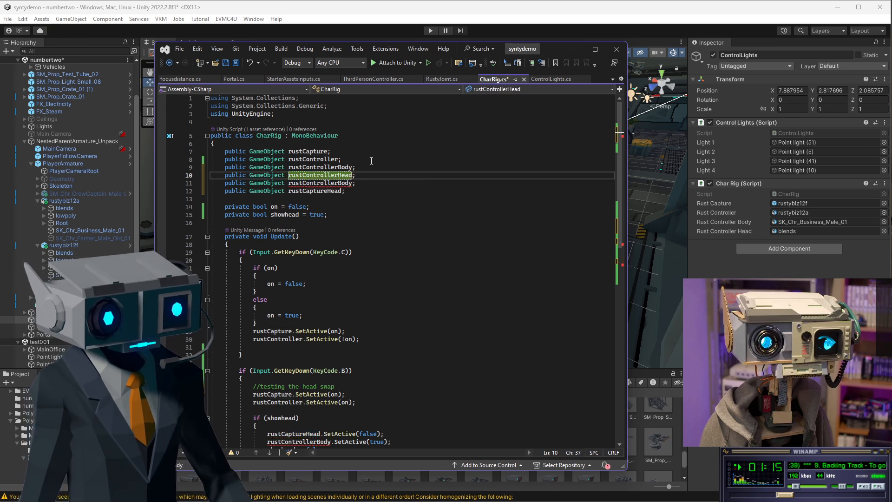
pyautogui.click(306, 183)
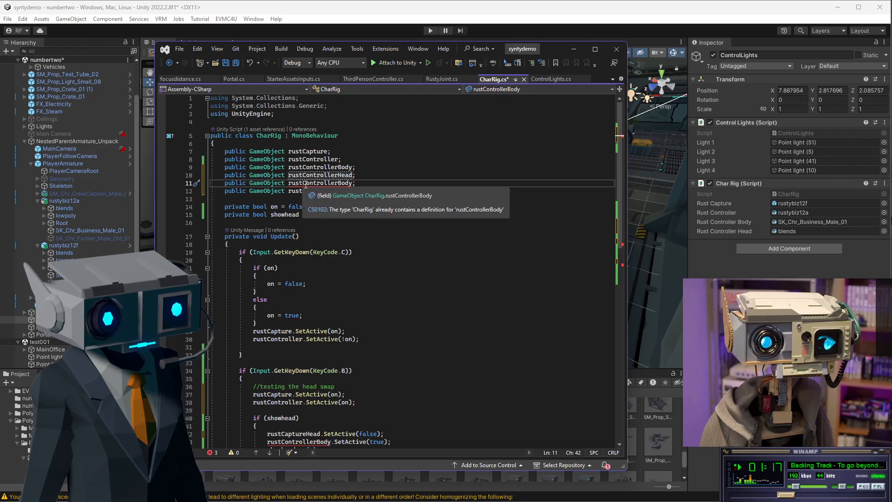
pyautogui.moveTo(306, 184); pyautogui.dragTo(336, 184)
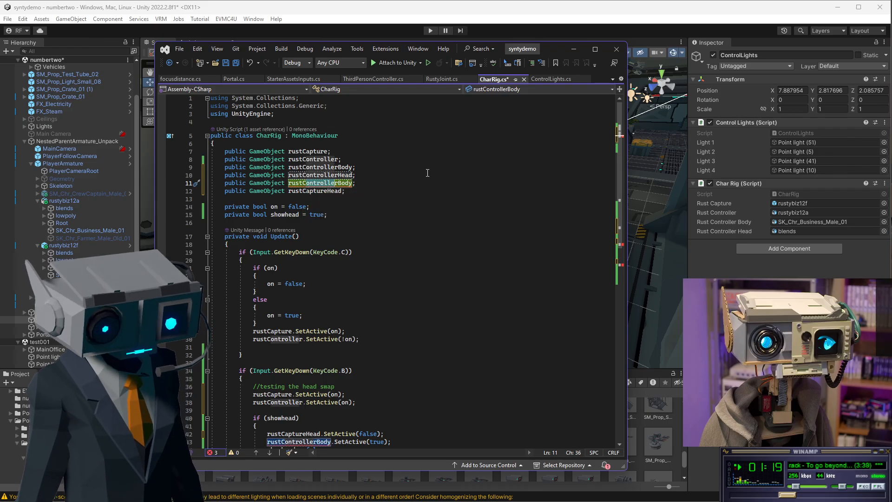
pyautogui.press('BackSpace')
pyautogui.write('apture')
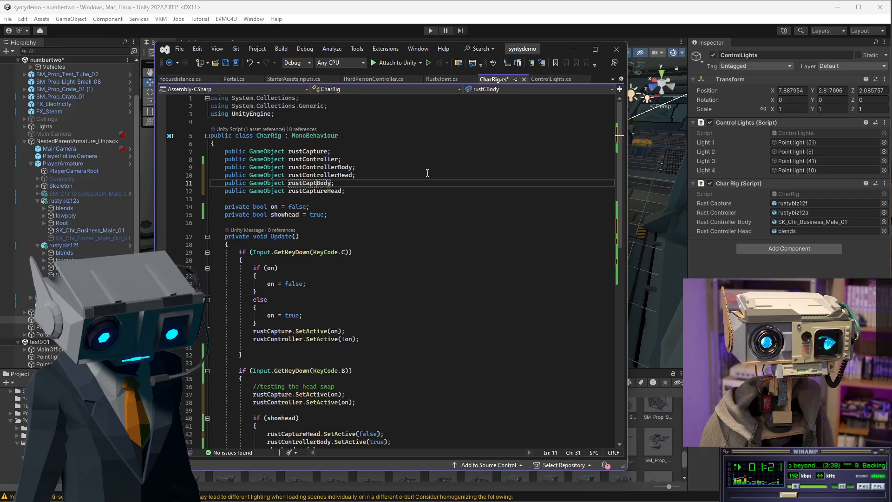
pyautogui.click(387, 167)
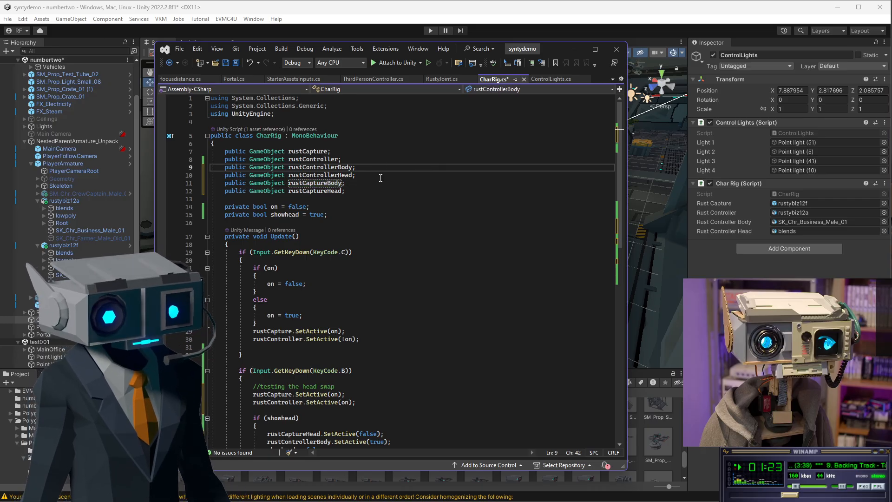
# Duplicate the rustCaptureHead and rustControllerBody SetActive lines inside the showhead branch.
pyautogui.scroll(-7, 353, 209)
pyautogui.scroll(6, 384, 250)
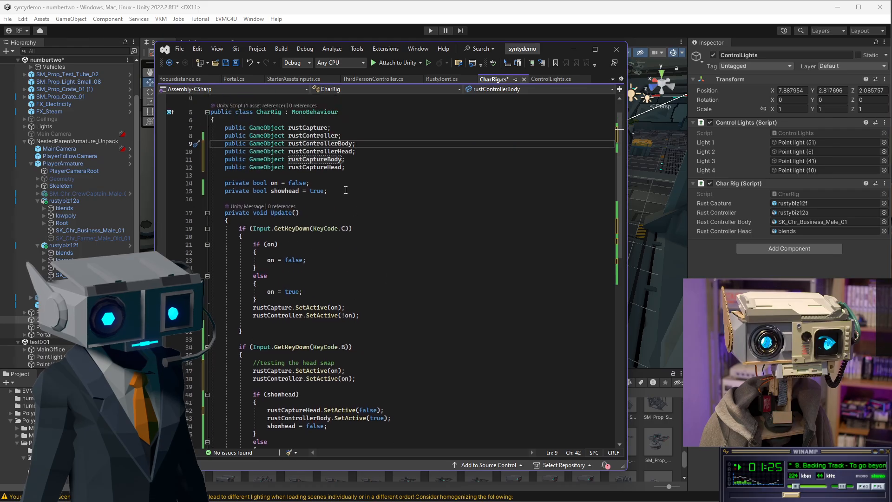
pyautogui.scroll(-4, 346, 190)
pyautogui.moveTo(267, 292); pyautogui.dragTo(389, 301)
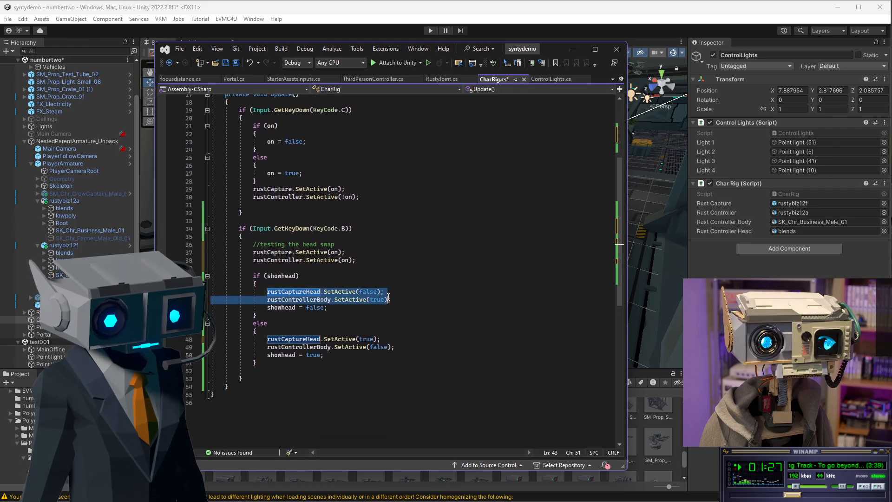
pyautogui.hotkey('ctrl', 'c')
pyautogui.click(397, 301)
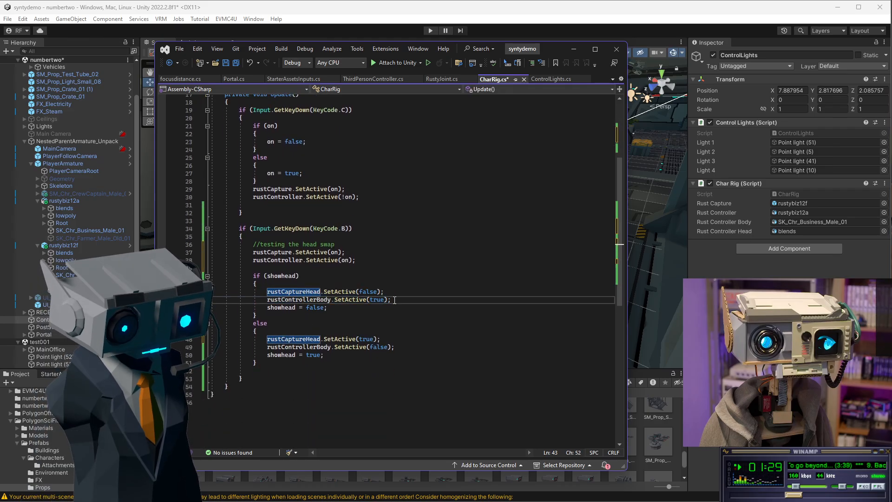
pyautogui.press('Return')
pyautogui.hotkey('ctrl', 'v')
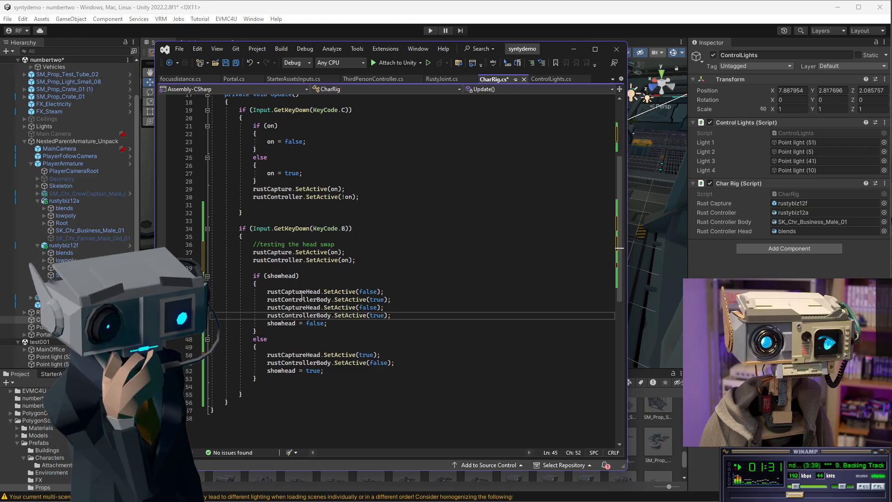
# Rename the duplicated lines in the showhead branch to rustCaptureBody and rustControllerHead.
pyautogui.doubleClick(290, 301)
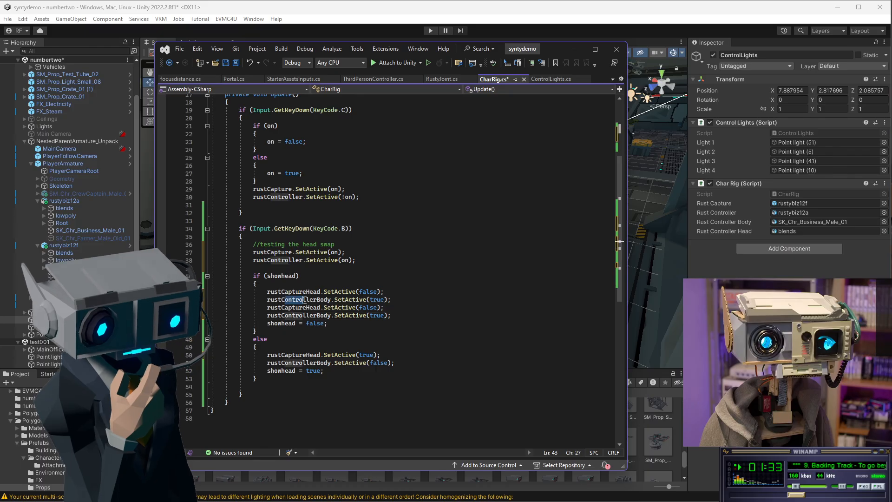
pyautogui.write('rustCaptureBody')
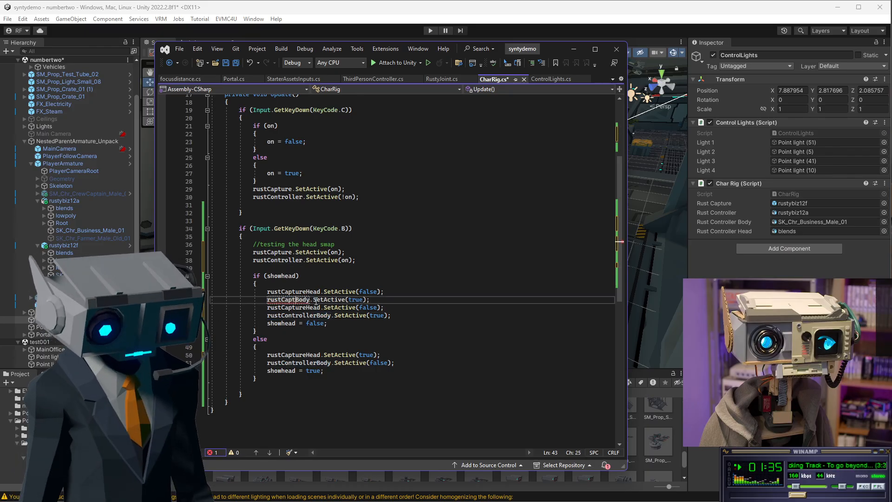
pyautogui.click(367, 229)
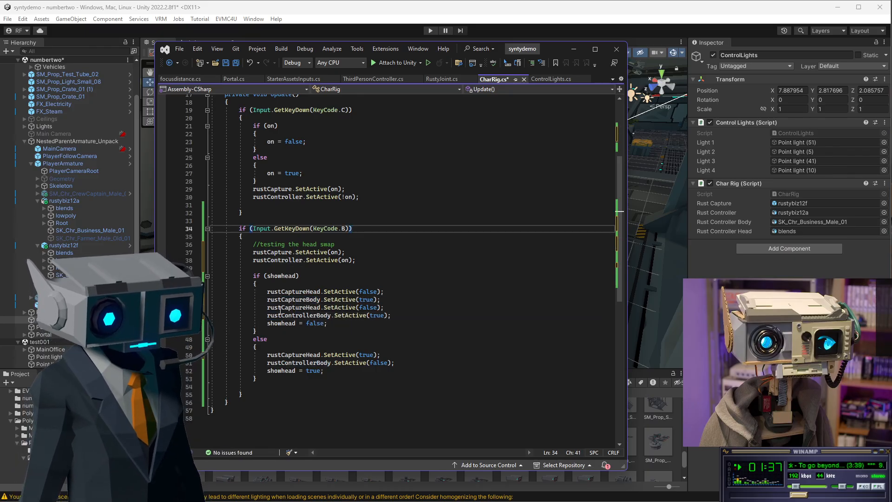
pyautogui.click(306, 307)
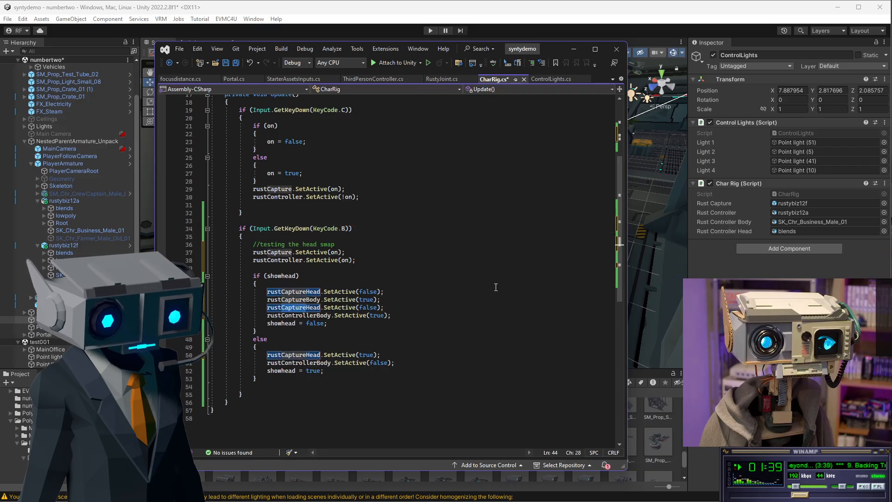
pyautogui.press('BackSpace')
pyautogui.press('BackSpace')
pyautogui.press('BackSpace')
pyautogui.press('BackSpace')
pyautogui.press('BackSpace')
pyautogui.press('BackSpace')
pyautogui.press('BackSpace')
pyautogui.write('Controll')
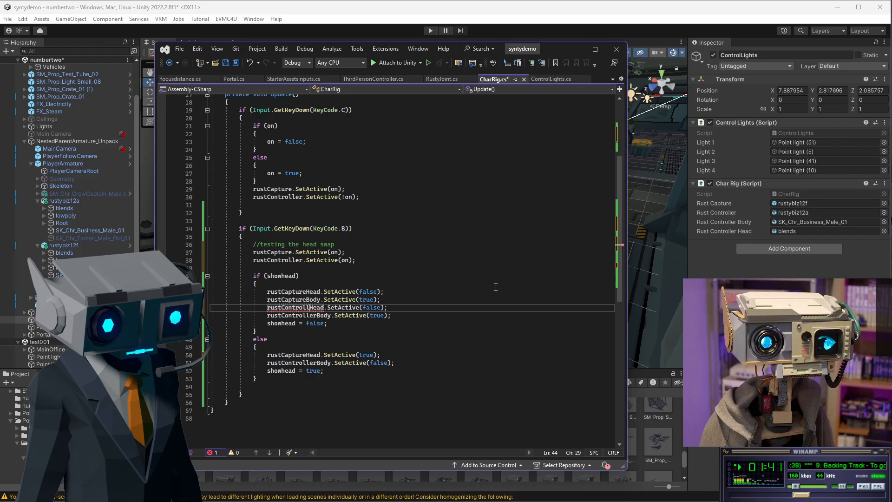
pyautogui.write('er')
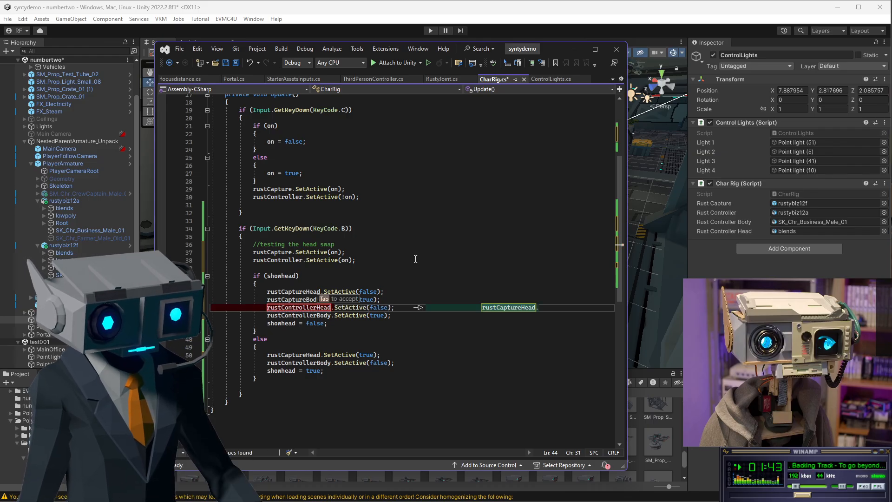
pyautogui.click(398, 252)
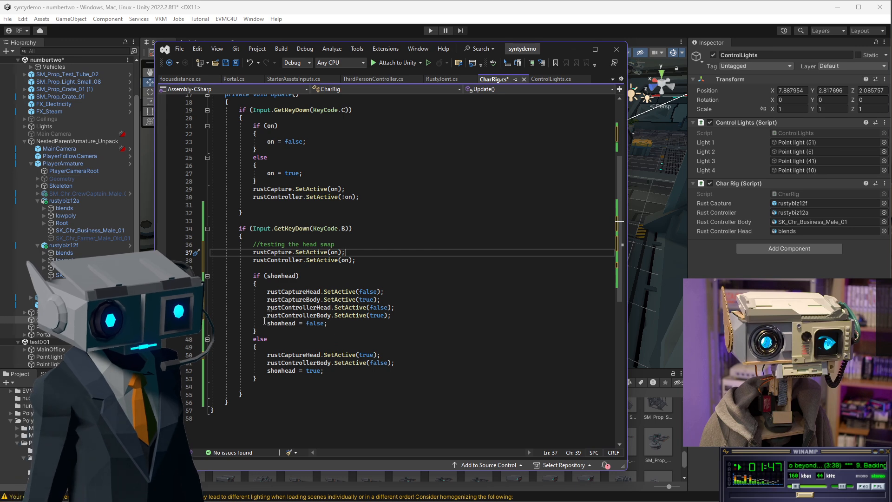
# Set rustCaptureHead to true and rustCaptureBody to false in the showhead branch.
pyautogui.click(380, 332)
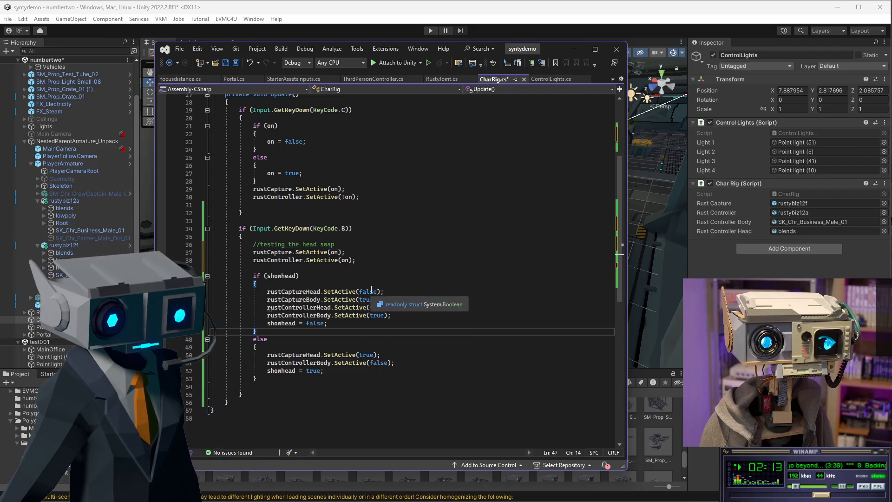
pyautogui.scroll(-2, 400, 299)
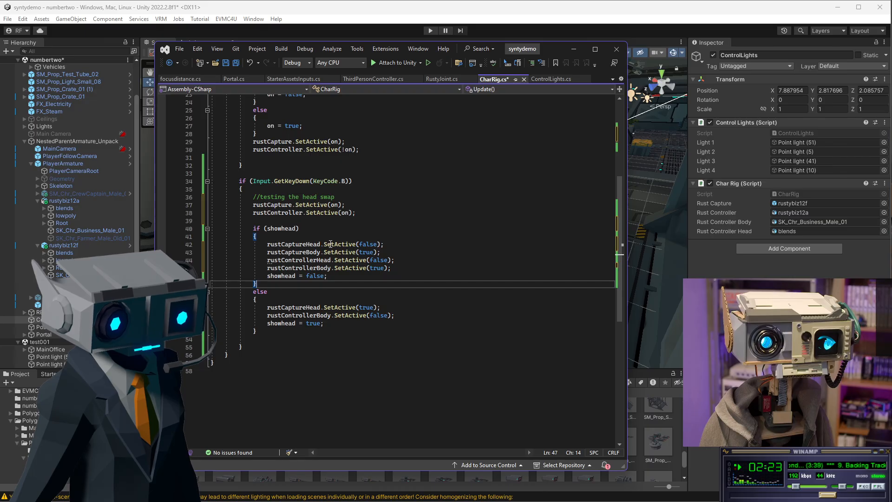
pyautogui.doubleClick(371, 244)
pyautogui.write('true')
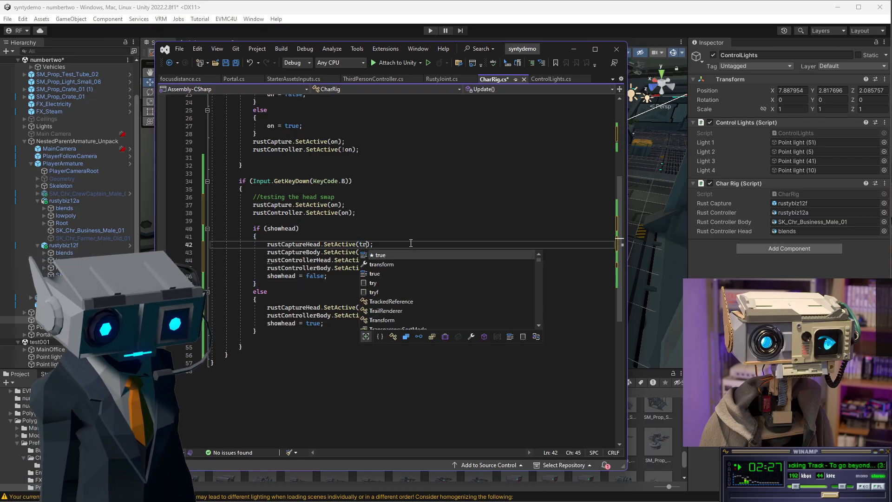
pyautogui.click(384, 206)
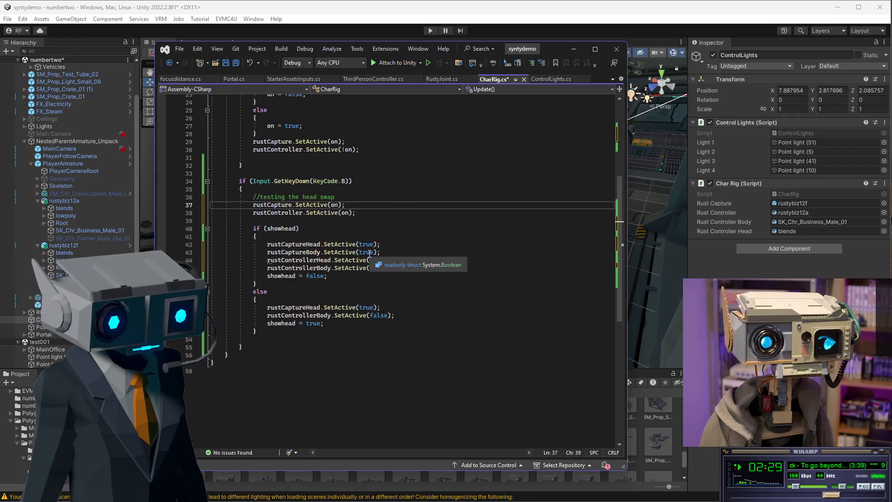
pyautogui.doubleClick(368, 253)
pyautogui.write('flas')
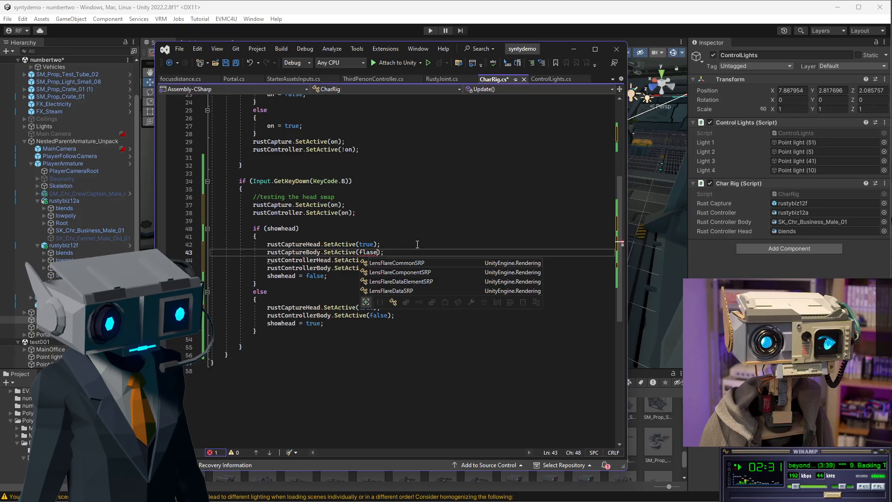
pyautogui.press('BackSpace')
pyautogui.press('BackSpace')
pyautogui.press('BackSpace')
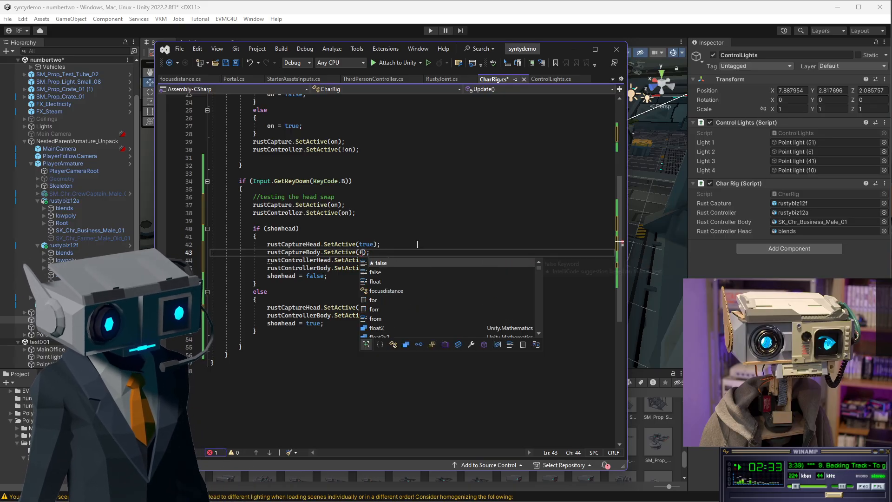
pyautogui.write('alse')
pyautogui.press('Tab')
# Set rustControllerHead to true and rustControllerBody to false in the showhead branch.
pyautogui.doubleClick(379, 260)
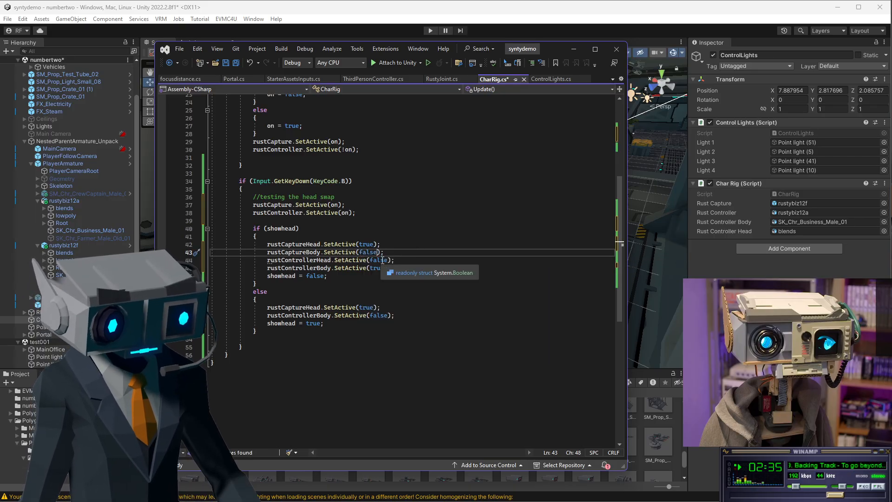
pyautogui.write('true')
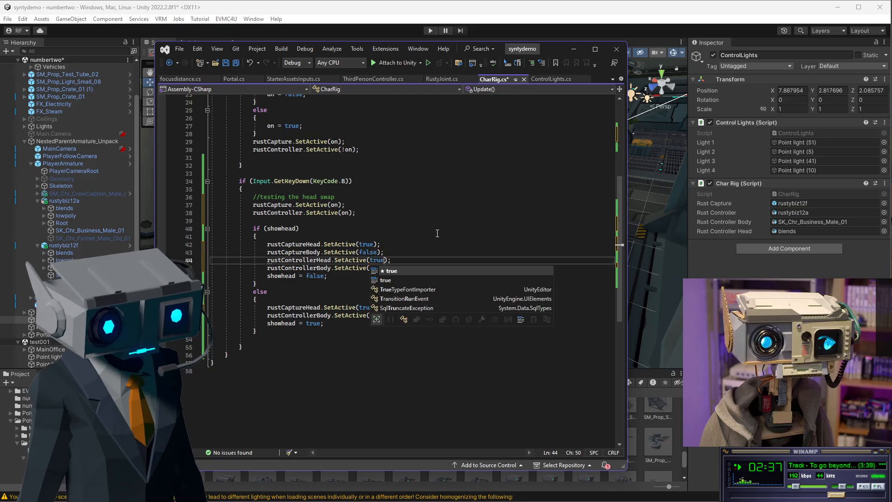
pyautogui.press('Up')
pyautogui.press('Up')
pyautogui.press('Up')
pyautogui.doubleClick(377, 268)
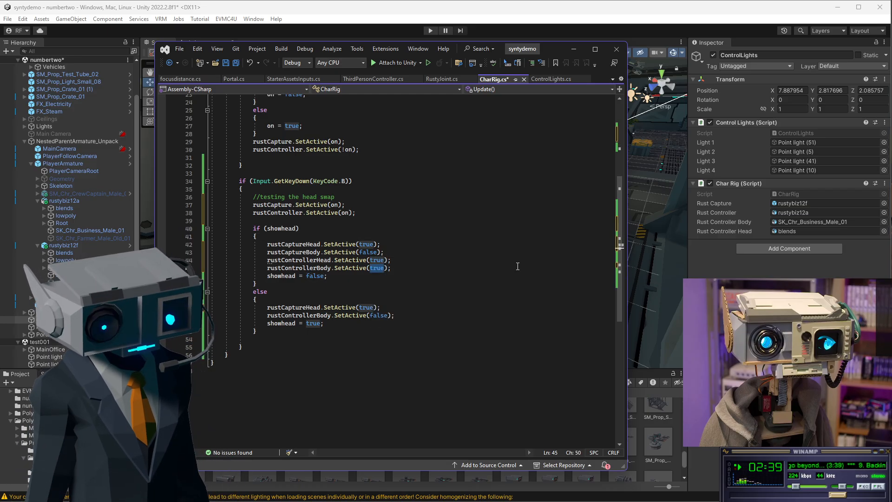
pyautogui.write('false')
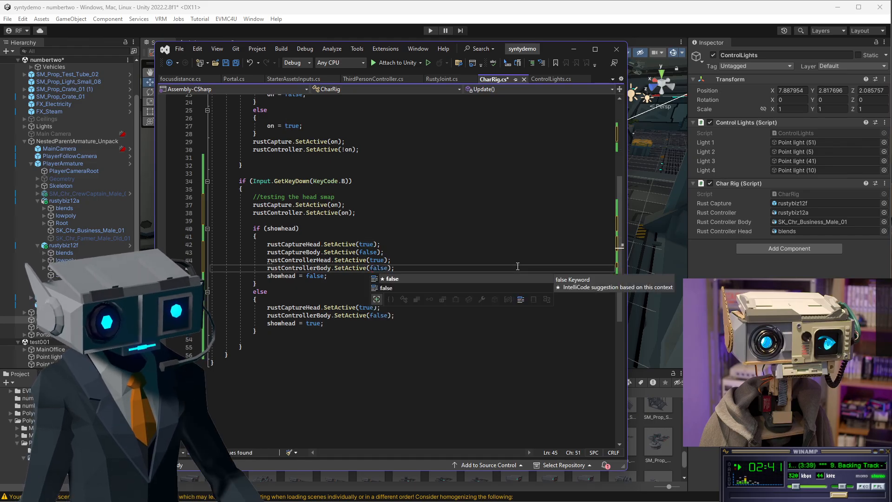
pyautogui.click(453, 222)
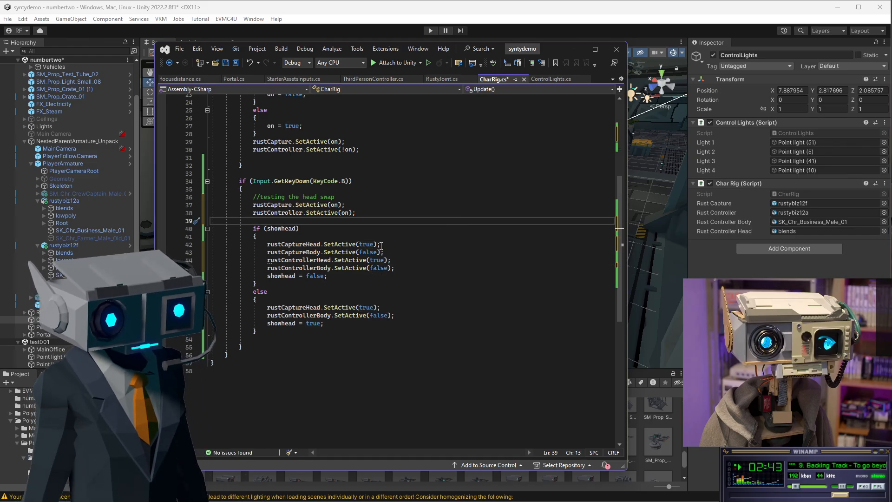
# Set rustControllerHead back to false and rustControllerBody back to true in the showhead branch.
pyautogui.doubleClick(377, 259)
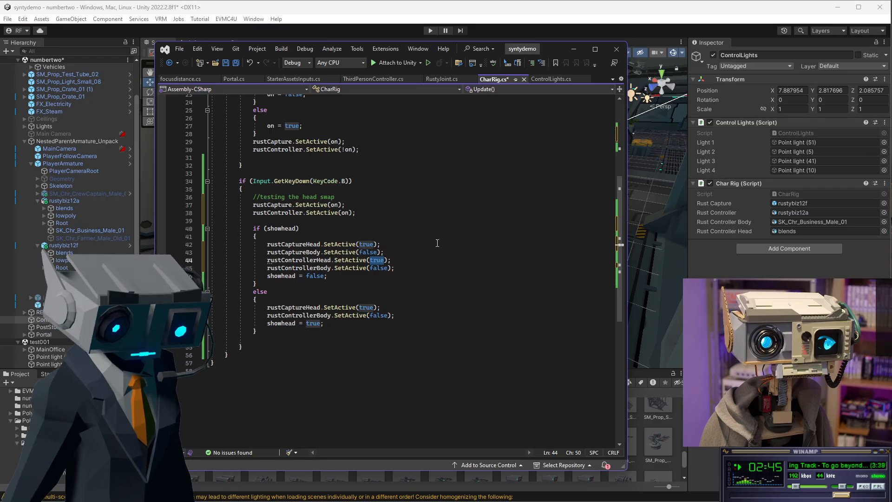
pyautogui.write('false')
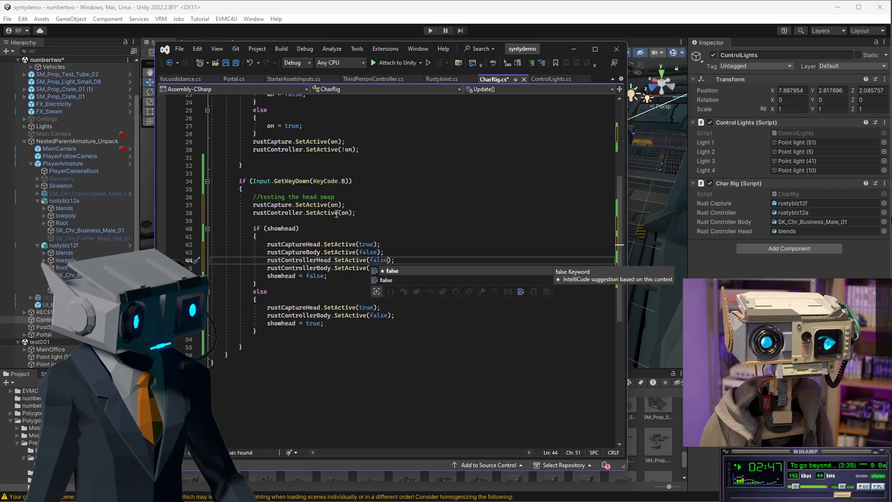
pyautogui.click(383, 226)
pyautogui.doubleClick(379, 269)
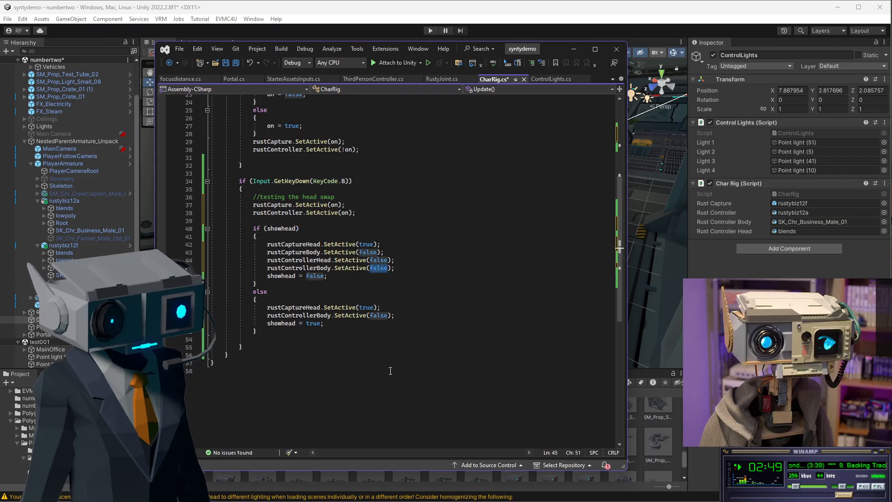
pyautogui.write('true')
pyautogui.click(452, 214)
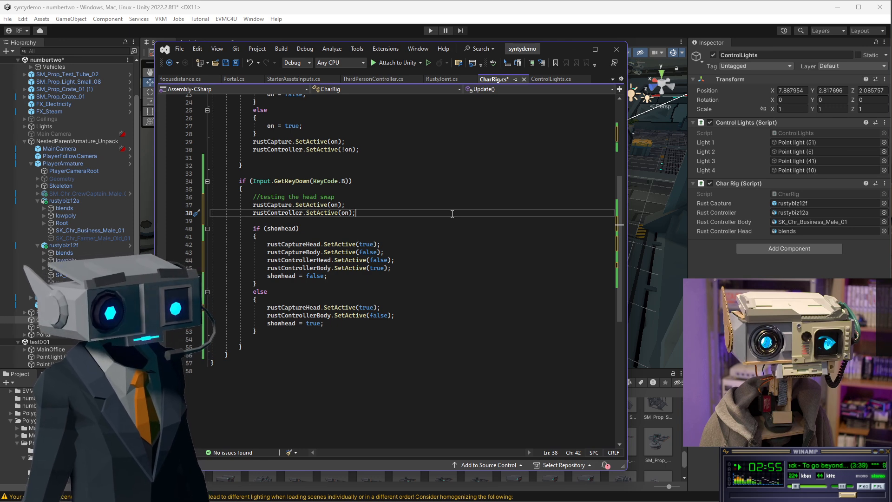
# Replace the else branch's two SetActive lines with a copy of the four SetActive lines from the showhead branch.
pyautogui.moveTo(557, 49); pyautogui.dragTo(597, 51)
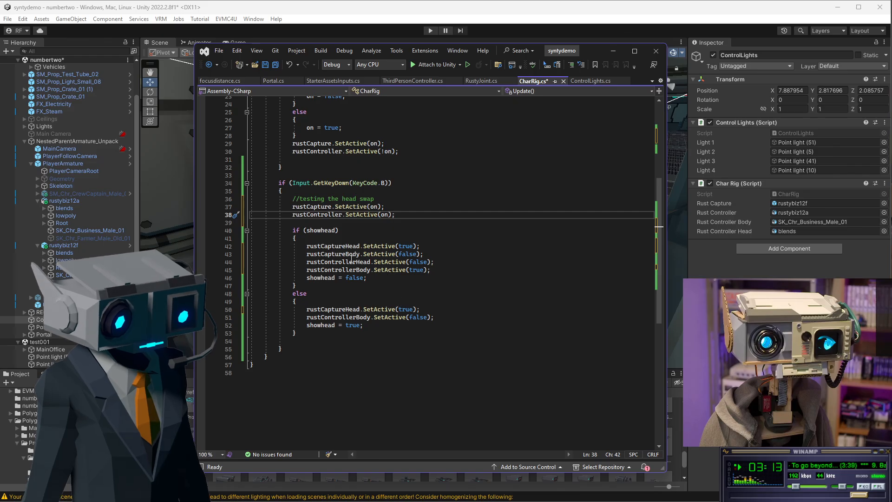
pyautogui.click(376, 279)
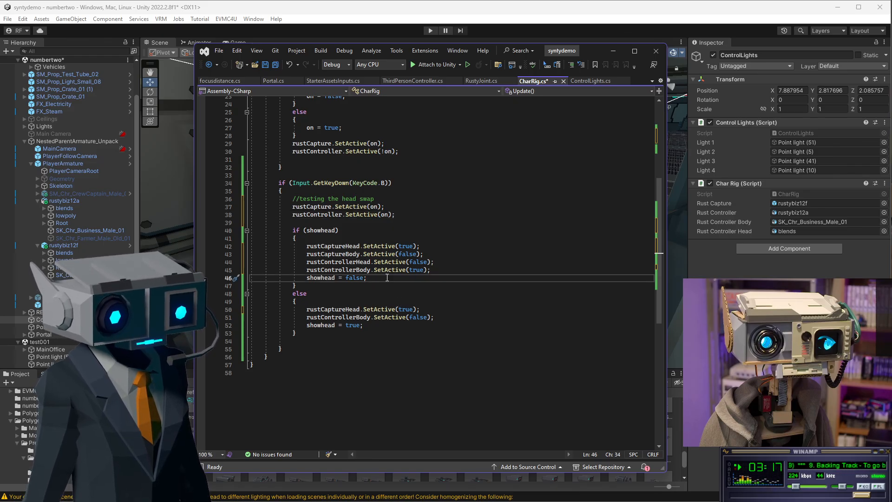
pyautogui.click(397, 271)
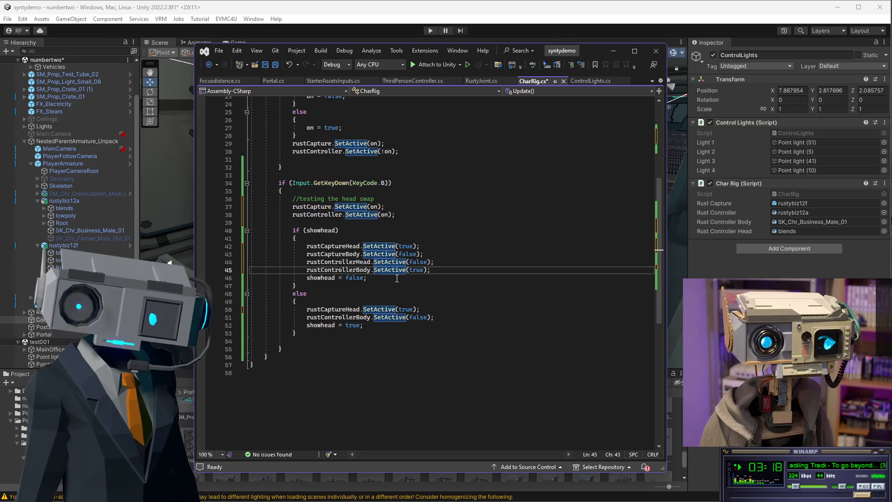
pyautogui.click(392, 281)
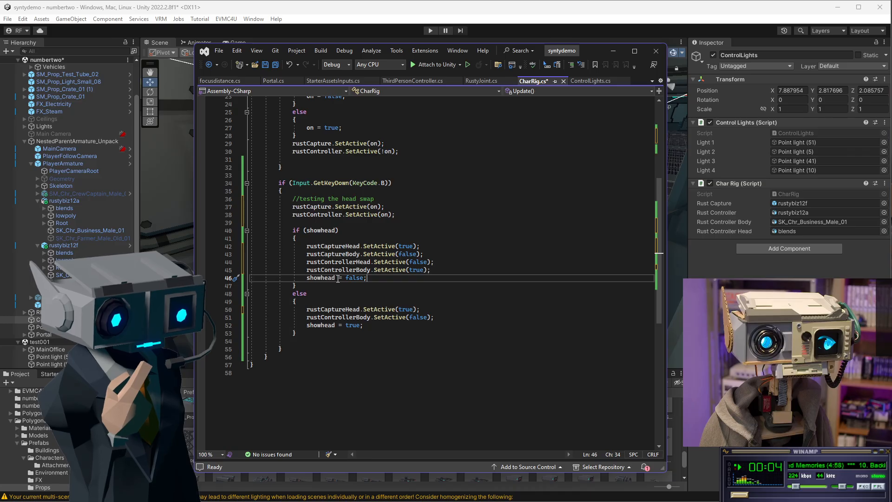
pyautogui.doubleClick(354, 277)
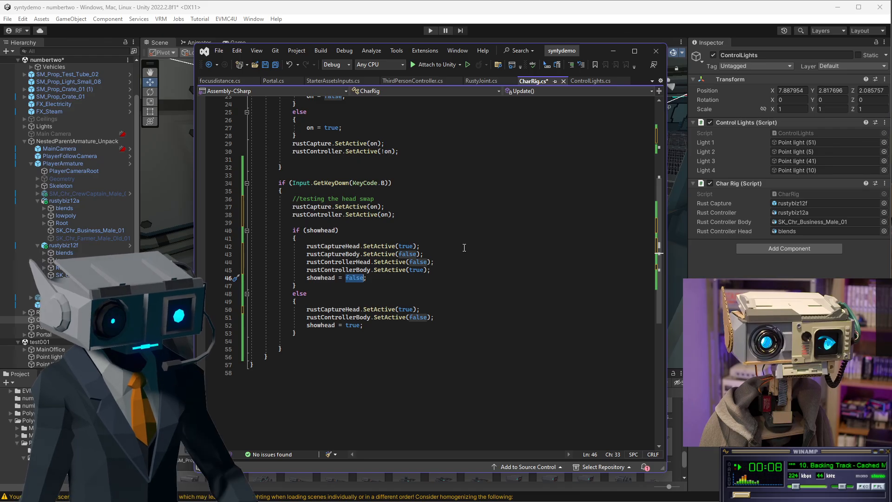
pyautogui.click(306, 232)
pyautogui.click(373, 281)
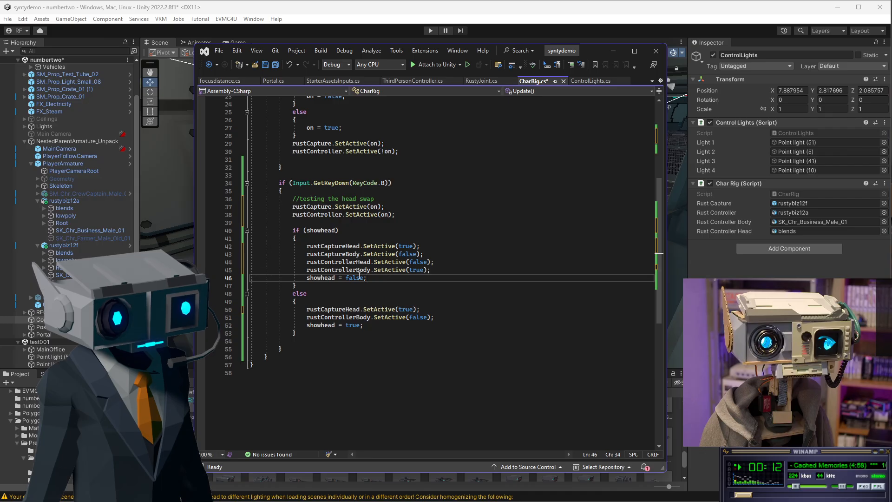
pyautogui.moveTo(359, 276); pyautogui.dragTo(321, 263)
pyautogui.click(421, 271)
pyautogui.moveTo(438, 273); pyautogui.dragTo(306, 248)
pyautogui.hotkey('ctrl', 'c')
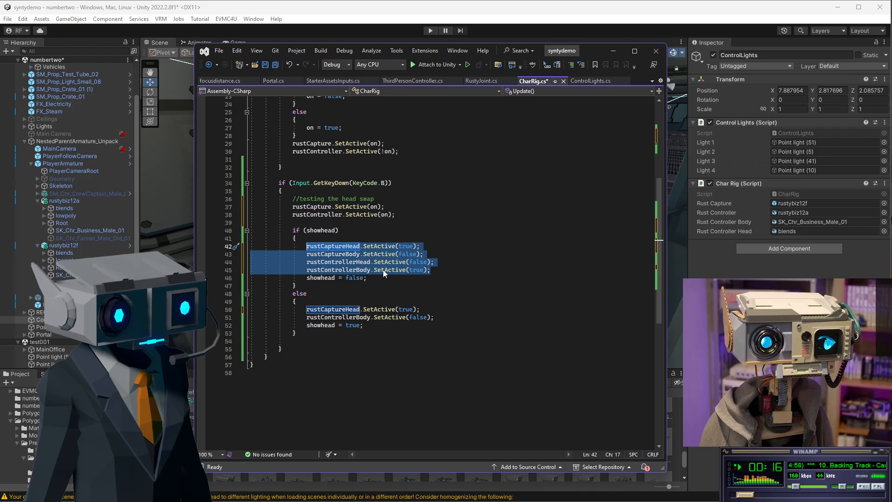
pyautogui.moveTo(437, 319); pyautogui.dragTo(308, 311)
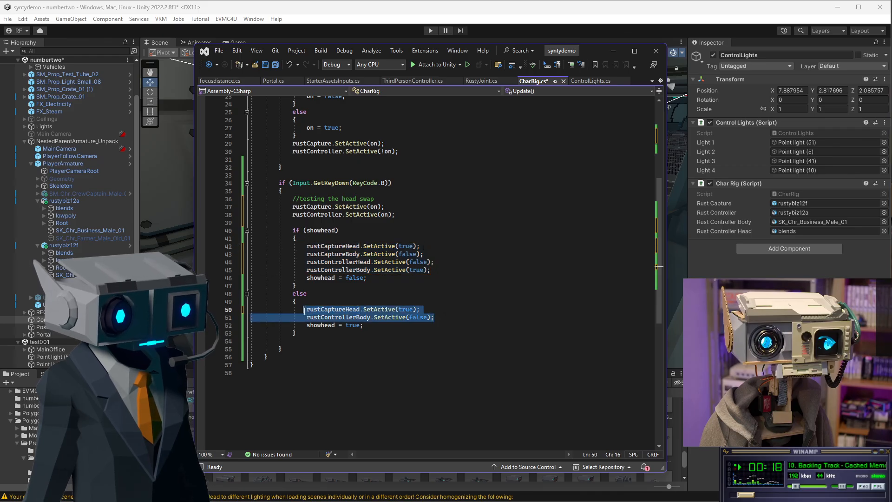
pyautogui.hotkey('ctrl', 'v')
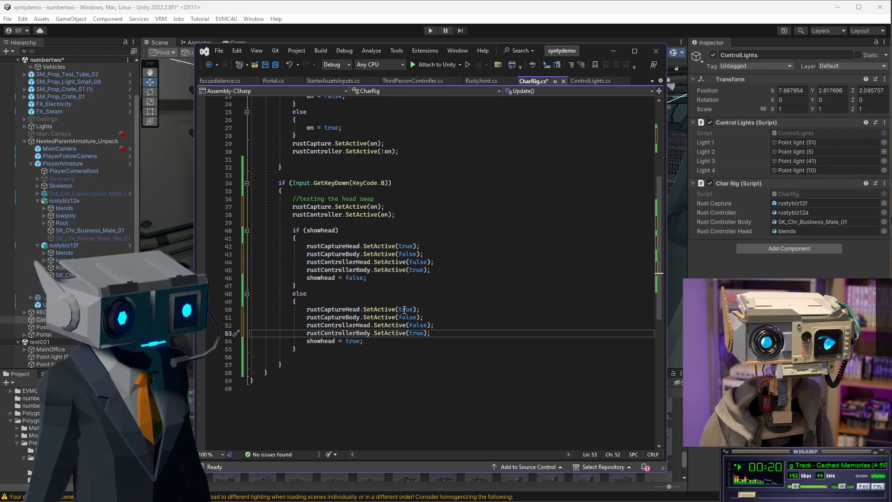
# Set rustCaptureHead to false and rustCaptureBody to true in the else branch.
pyautogui.doubleClick(404, 310)
pyautogui.write('false')
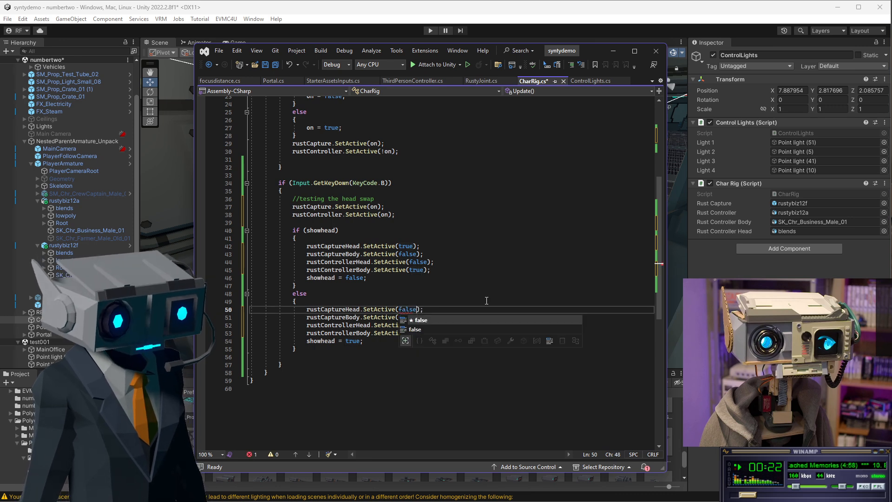
pyautogui.click(467, 302)
pyautogui.doubleClick(413, 317)
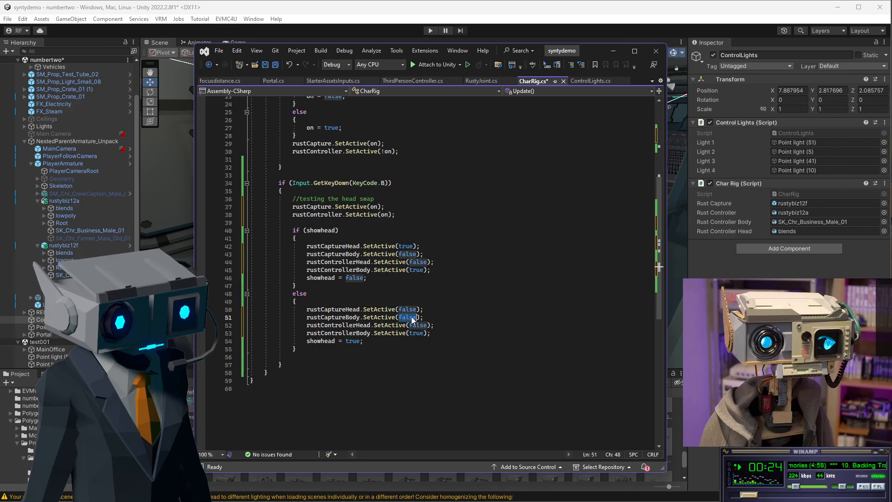
pyautogui.write('true')
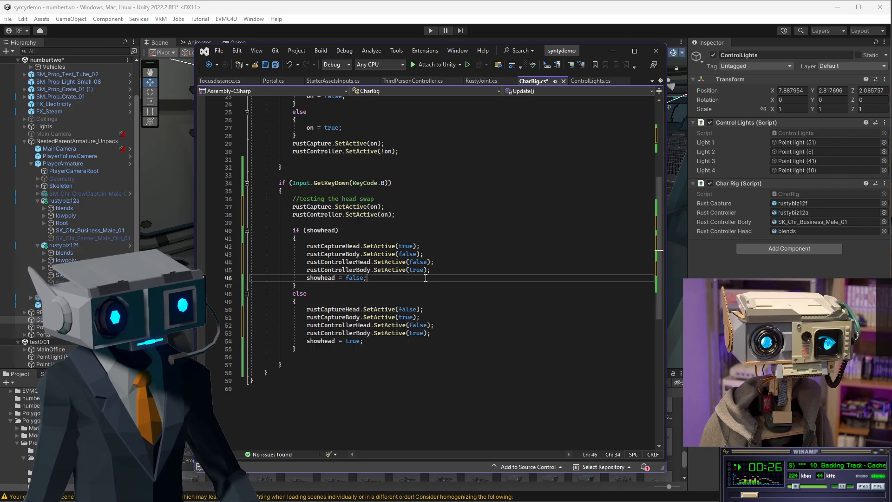
# Set rustControllerHead to true and rustControllerBody to false in the else branch.
pyautogui.doubleClick(413, 325)
pyautogui.write('false')
pyautogui.press('Escape')
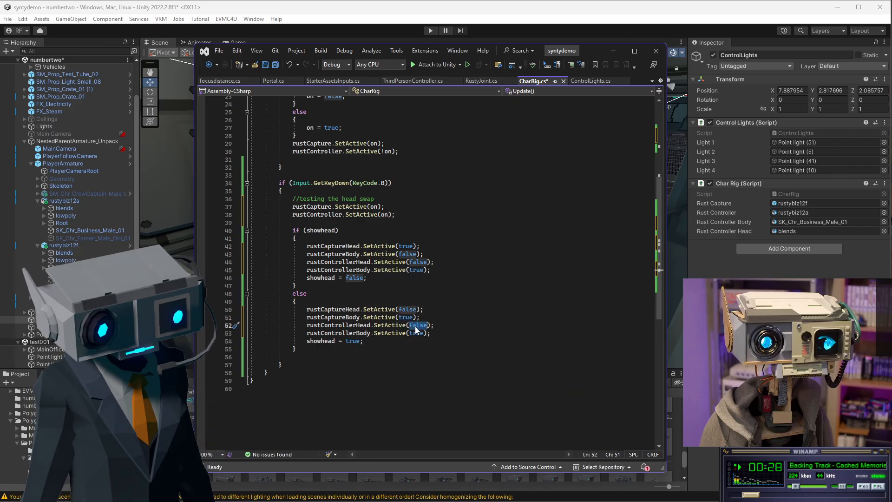
pyautogui.write('true')
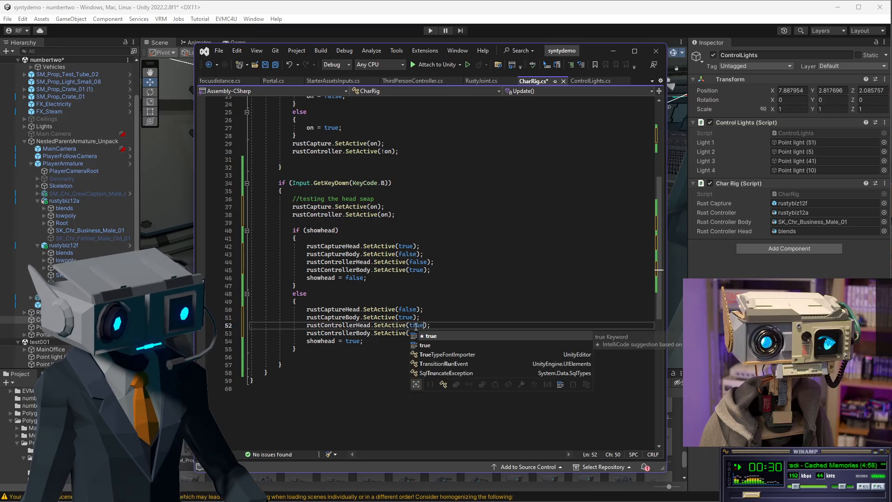
pyautogui.click(482, 301)
pyautogui.click(417, 333)
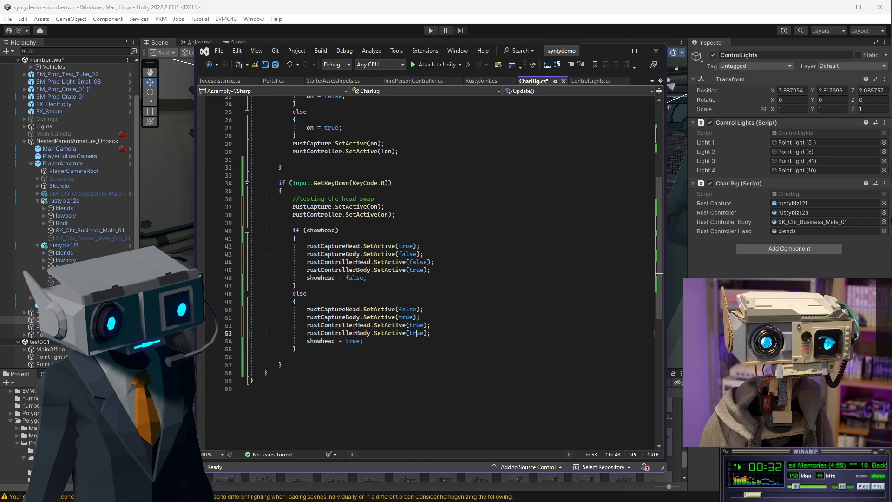
pyautogui.doubleClick(417, 334)
pyautogui.write('false')
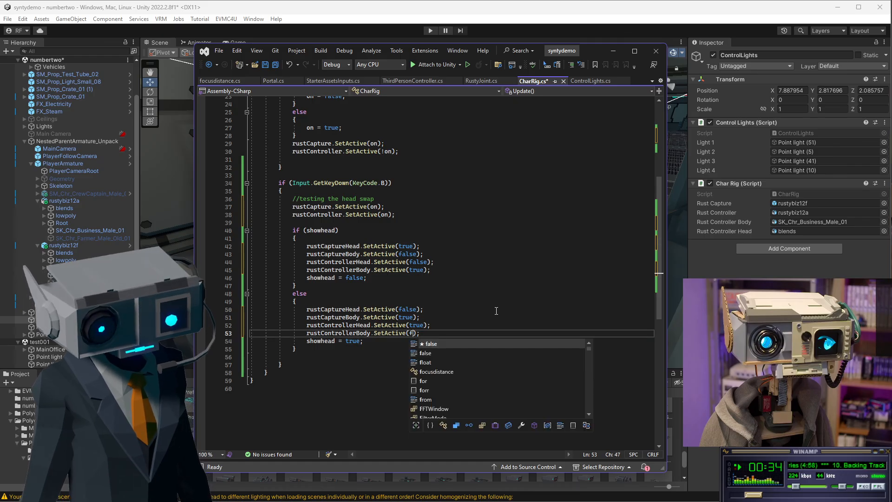
# Save the CharRig script.
pyautogui.click(467, 214)
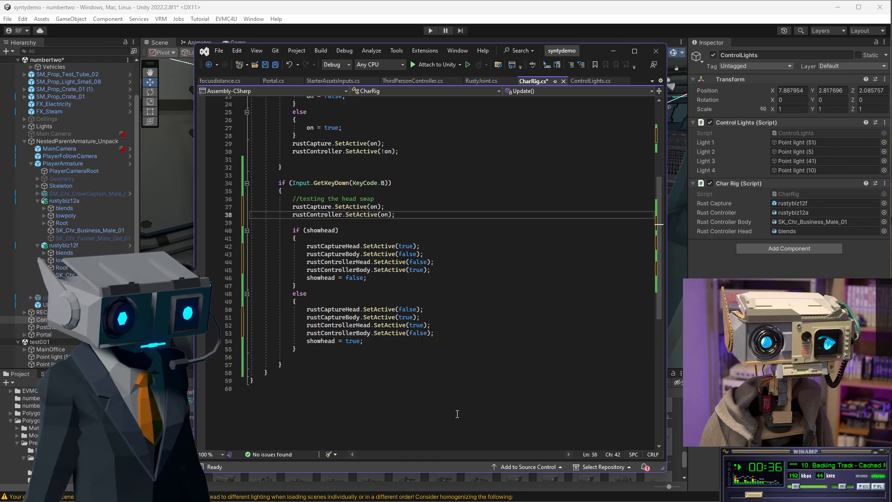
pyautogui.click(384, 347)
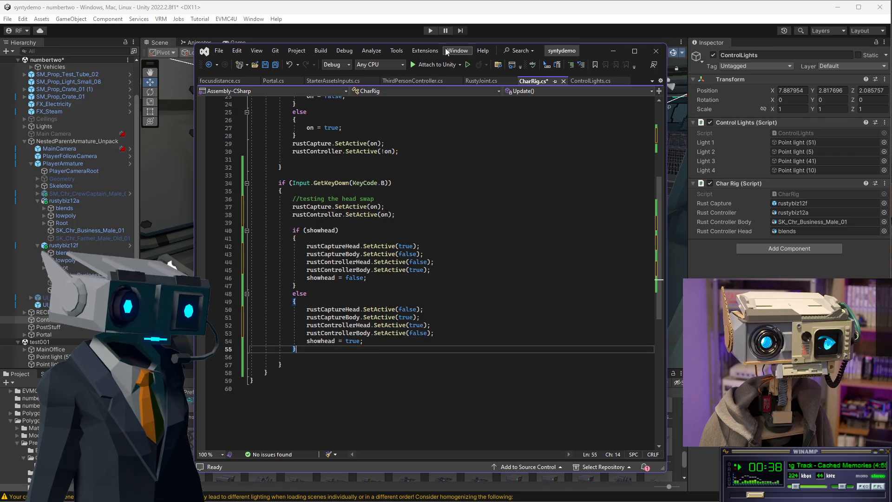
pyautogui.click(263, 66)
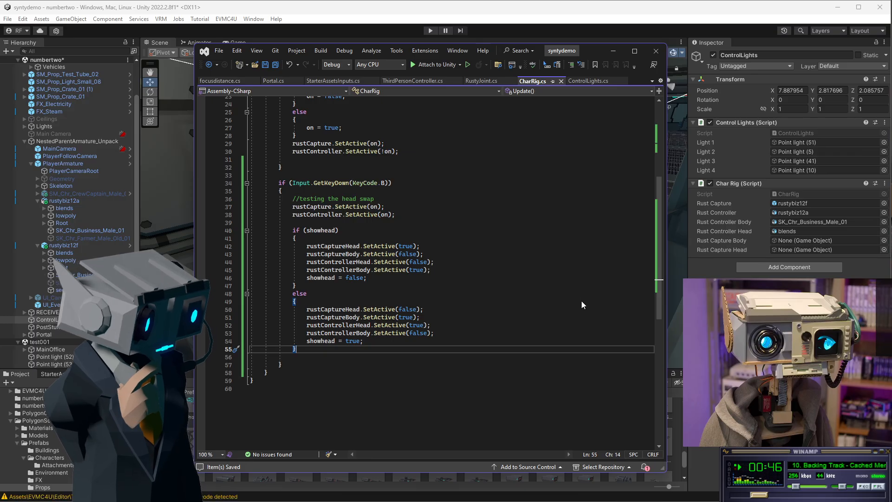
# Assign rustybiz12f's lowpoly and SK_Chr_Business_Male_01 to the Char Rig's Rust Capture Head and Rust Capture Body fields.
pyautogui.click(612, 52)
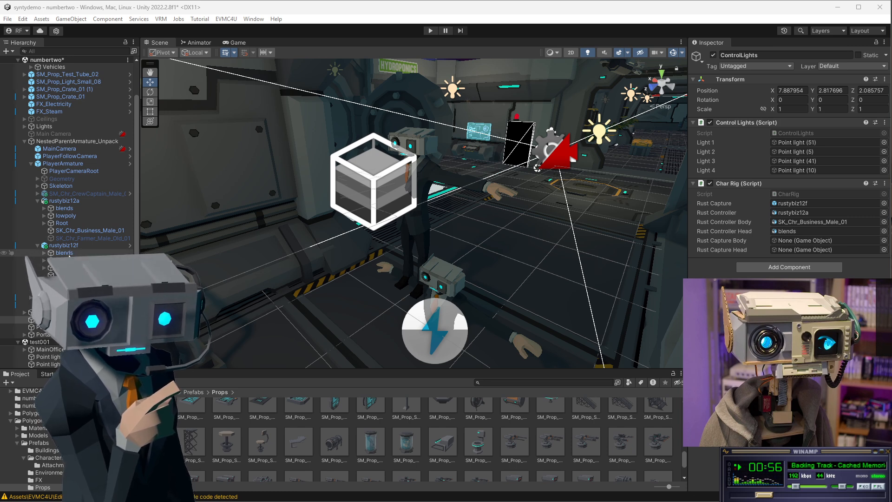
pyautogui.click(65, 261)
pyautogui.moveTo(66, 260); pyautogui.dragTo(799, 250)
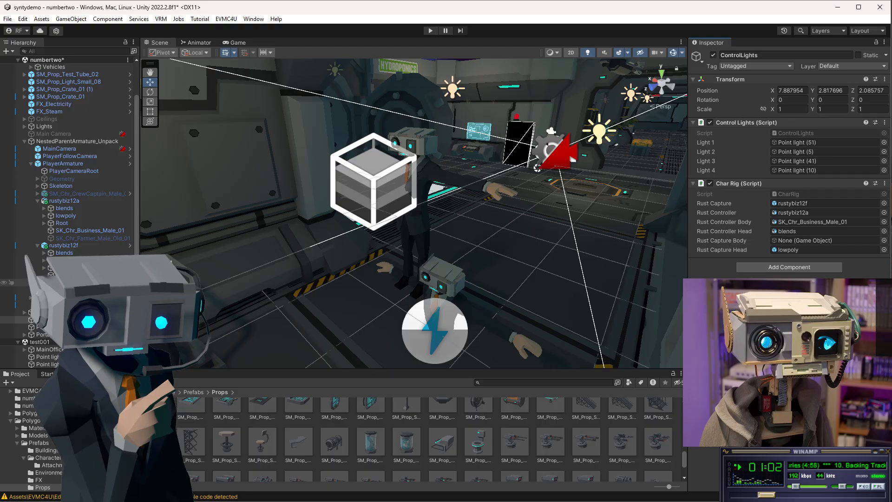
pyautogui.moveTo(74, 275); pyautogui.dragTo(787, 246)
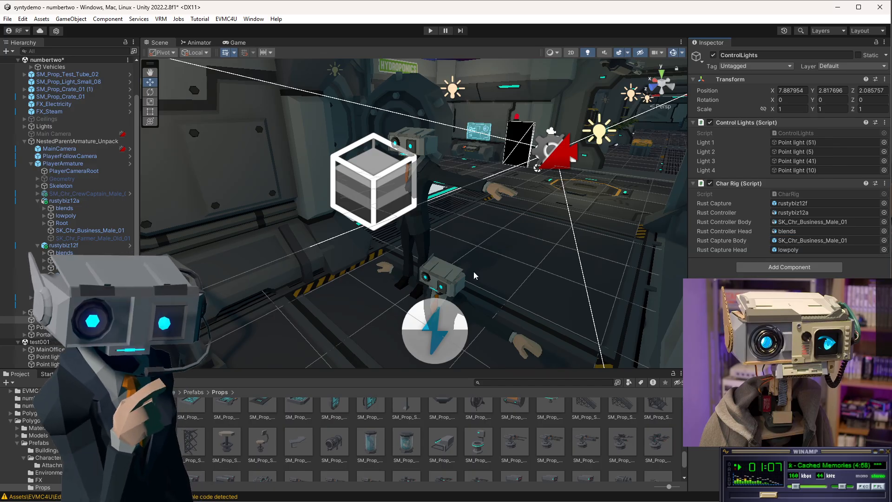
# Assign rustybiz12a's lowpoly object to the Char Rig's Rust Controller Head field.
pyautogui.click(60, 216)
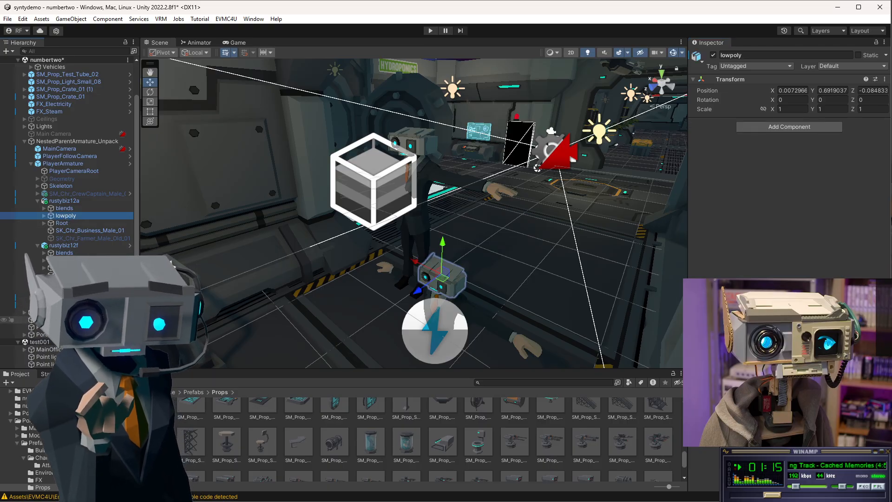
pyautogui.click(56, 327)
pyautogui.click(56, 320)
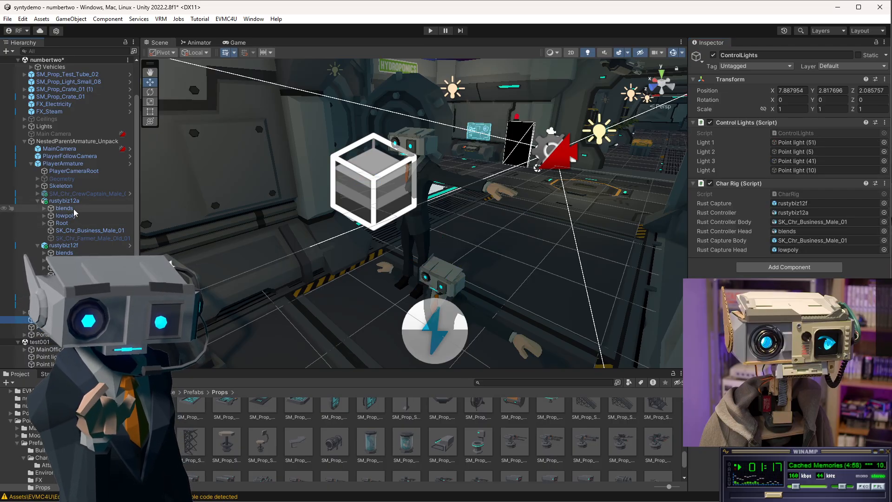
pyautogui.click(45, 216)
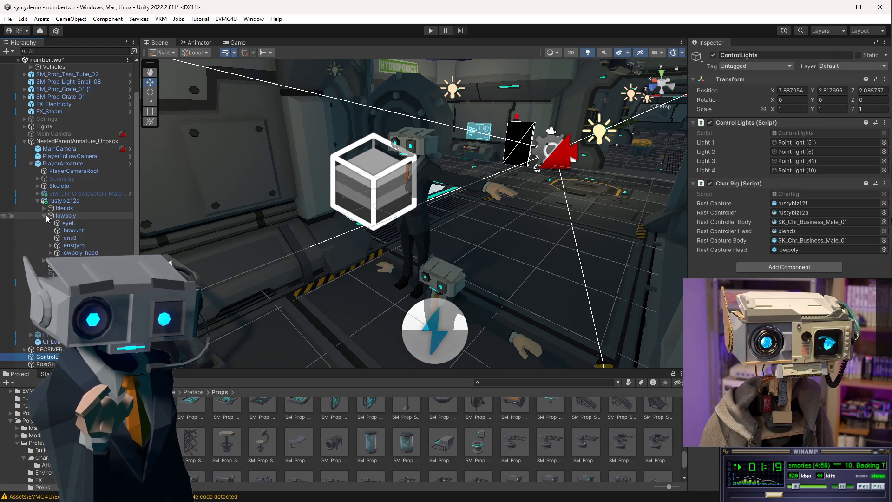
pyautogui.click(45, 216)
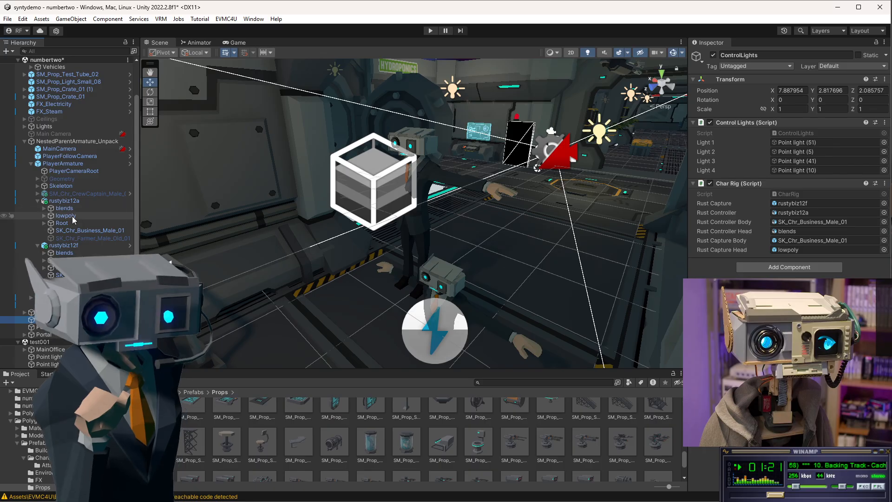
pyautogui.moveTo(65, 216); pyautogui.dragTo(818, 231)
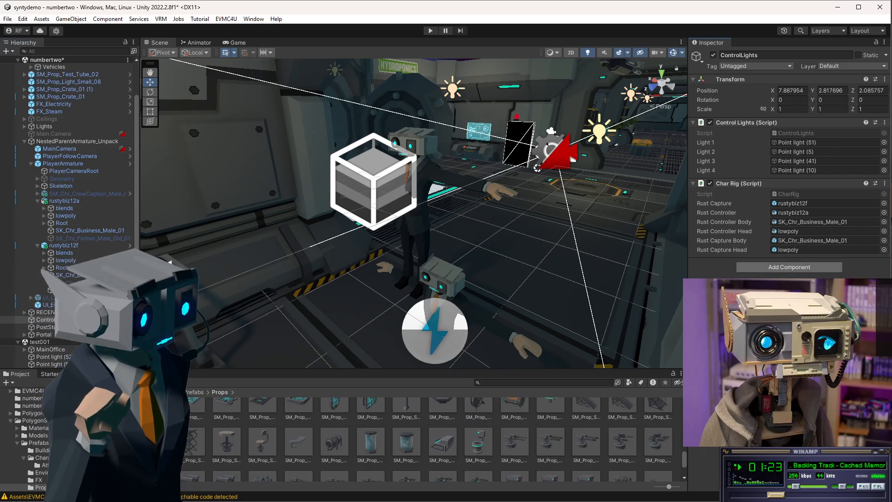
# Enter Play mode and walk and jump the character around the station to test the head swap.
pyautogui.click(430, 30)
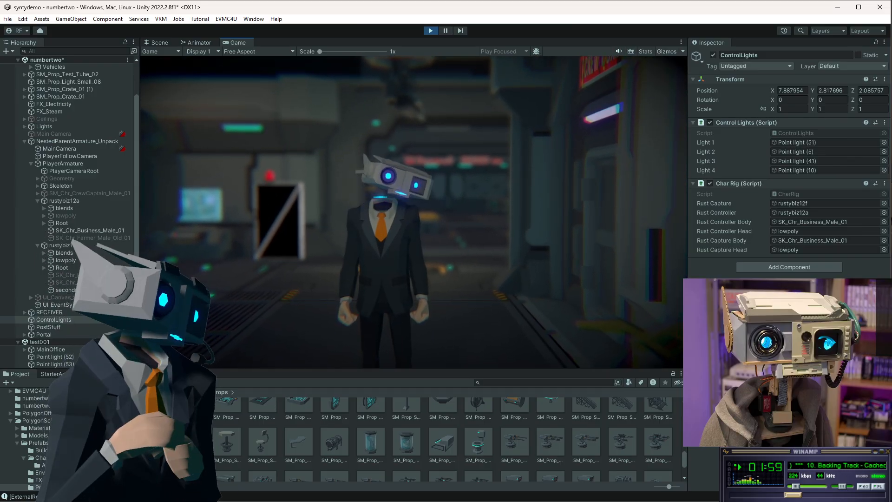
pyautogui.press('w')
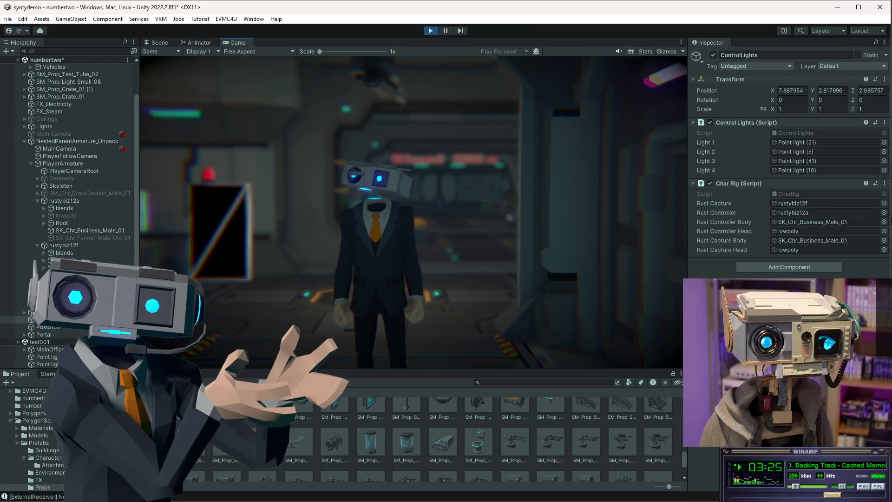
pyautogui.press('w')
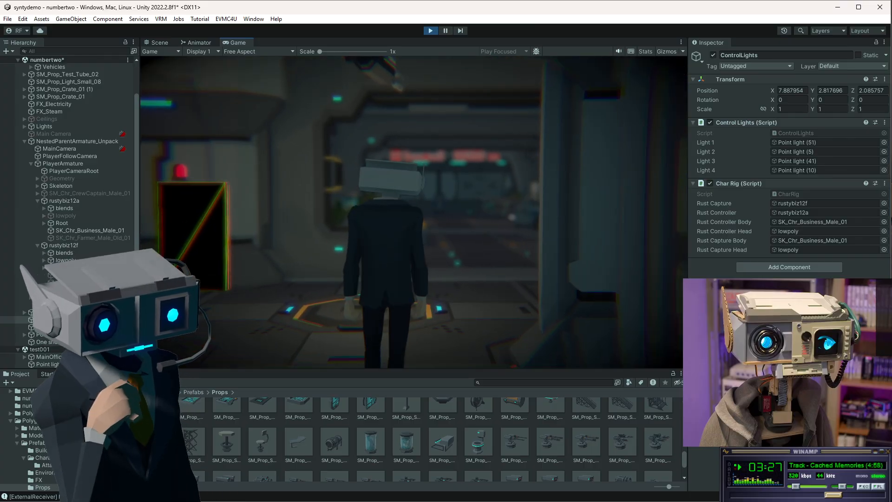
pyautogui.press('a')
pyautogui.press('s')
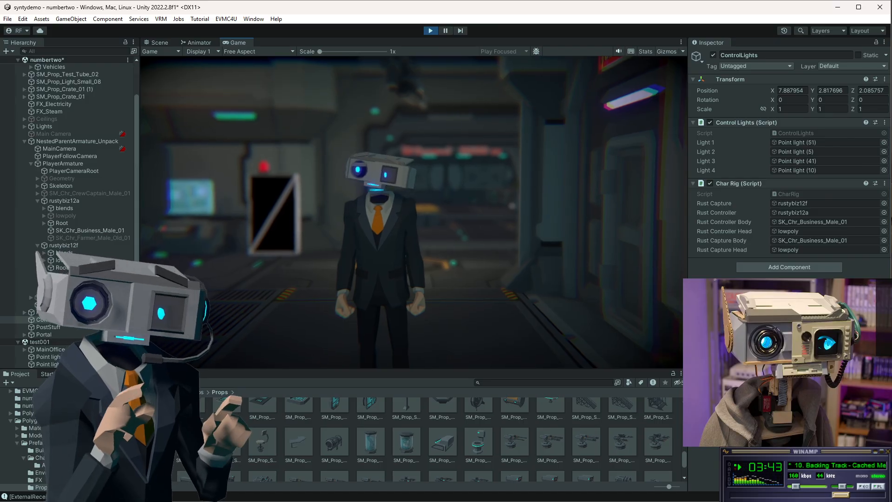
pyautogui.press('w')
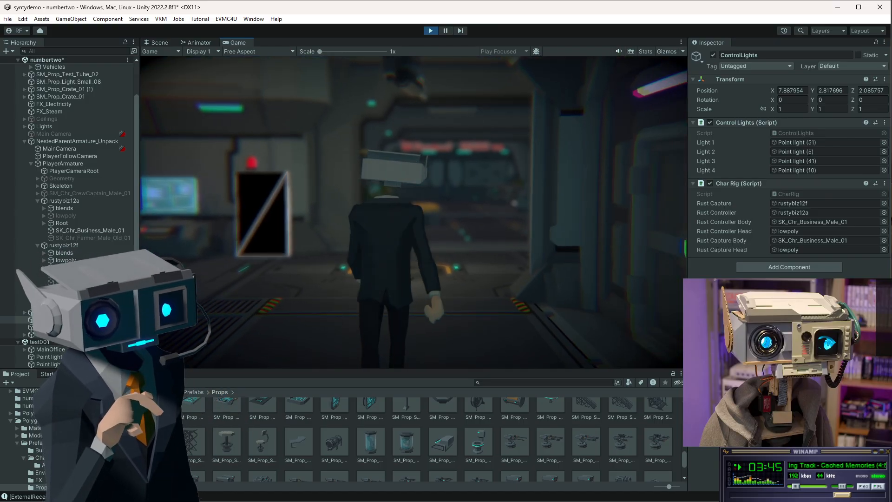
pyautogui.press('s')
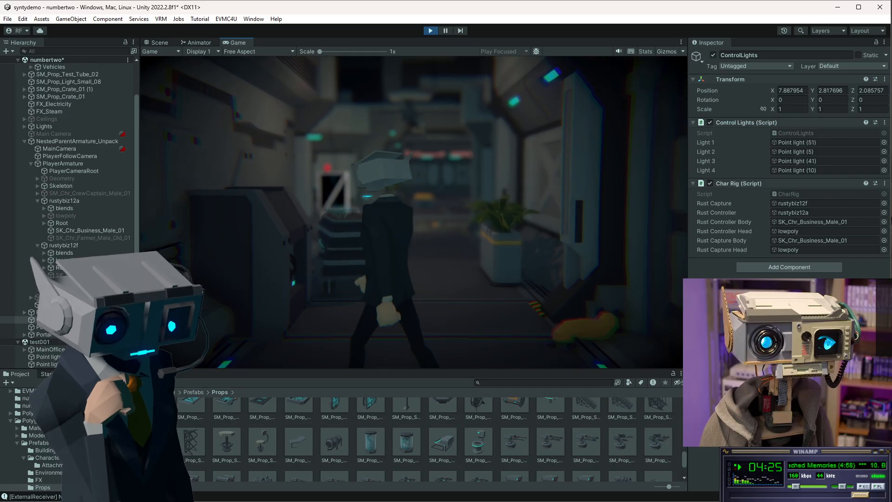
pyautogui.press('w')
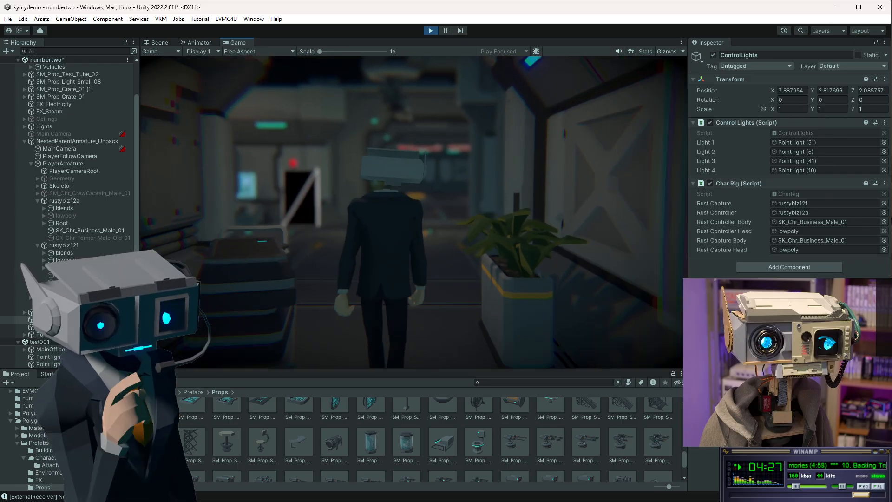
pyautogui.press('w')
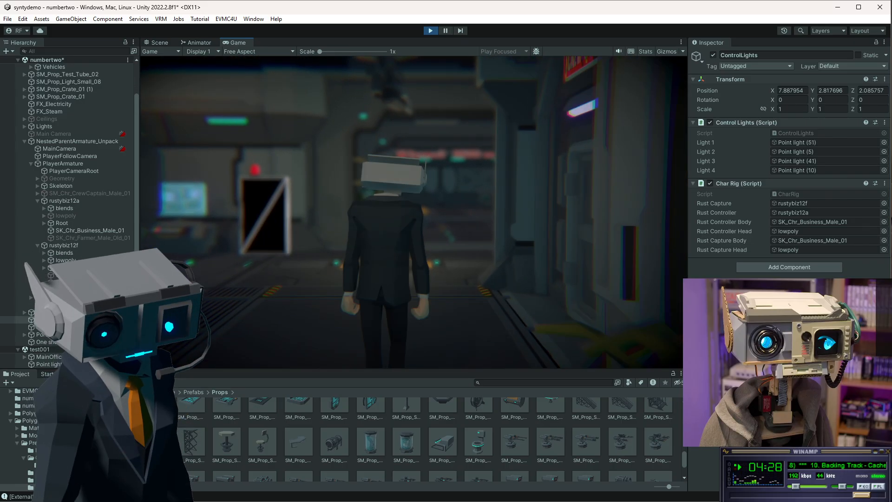
pyautogui.press('w')
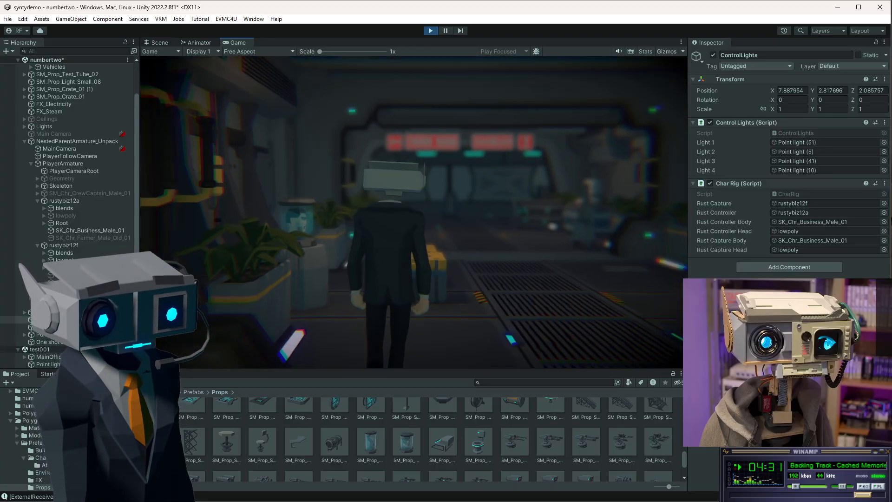
pyautogui.press('s')
pyautogui.press('space')
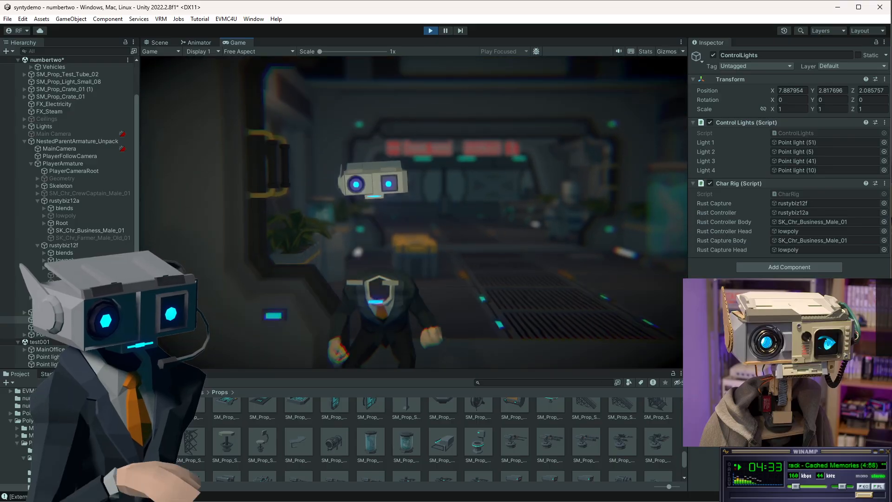
pyautogui.press('space')
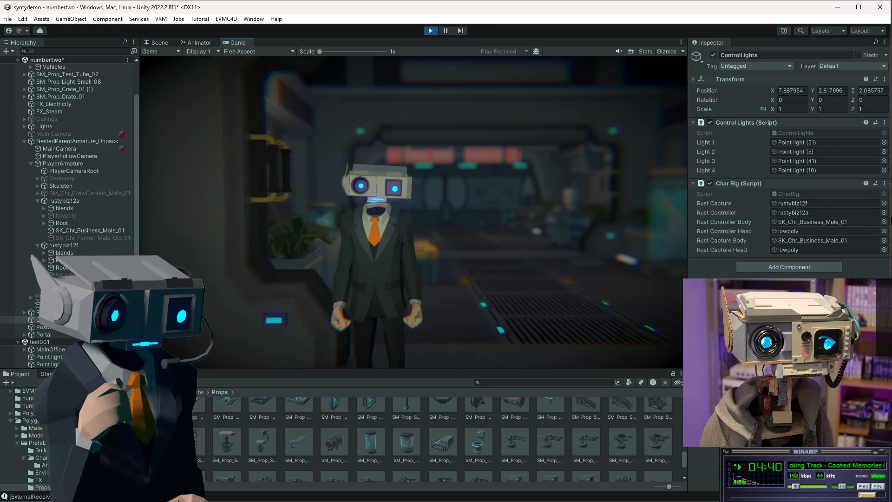
pyautogui.press('s')
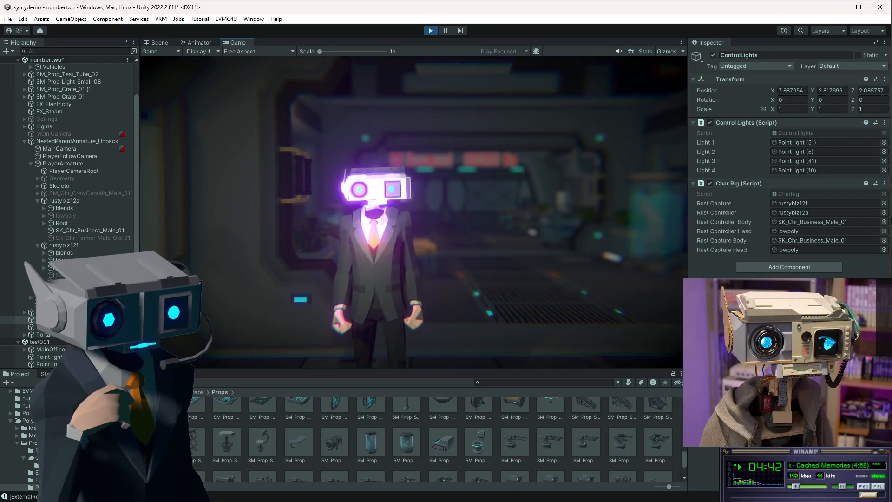
pyautogui.press('s')
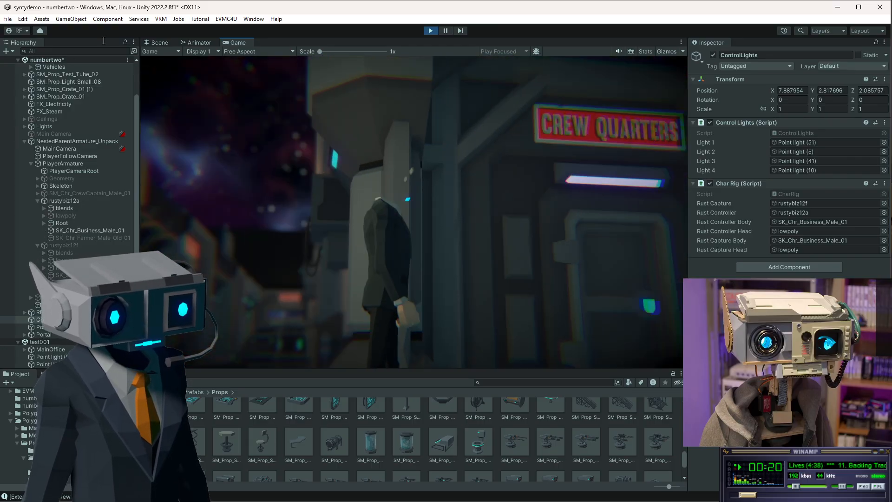
pyautogui.click(431, 31)
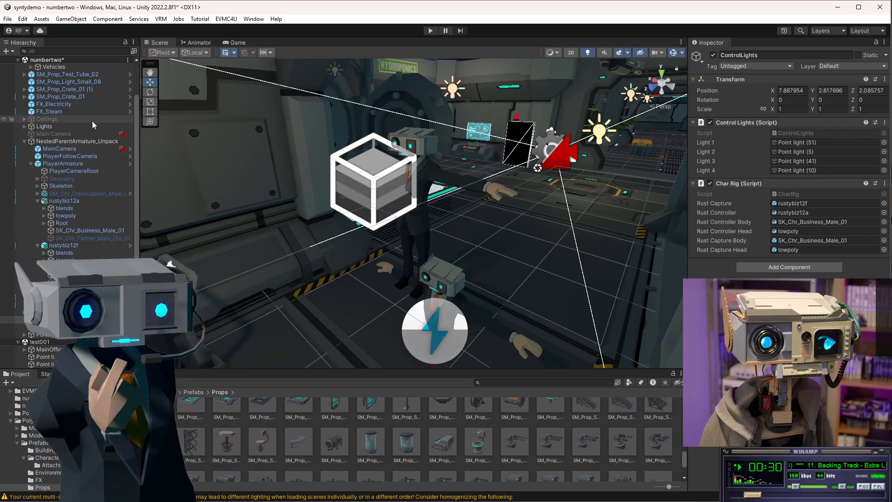
# Save the numbertwo scene.
pyautogui.click(28, 60)
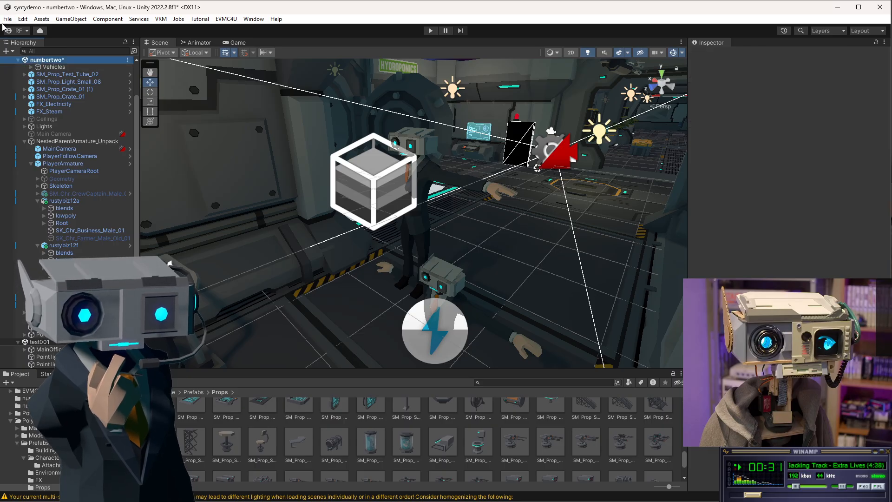
pyautogui.click(7, 19)
pyautogui.click(29, 66)
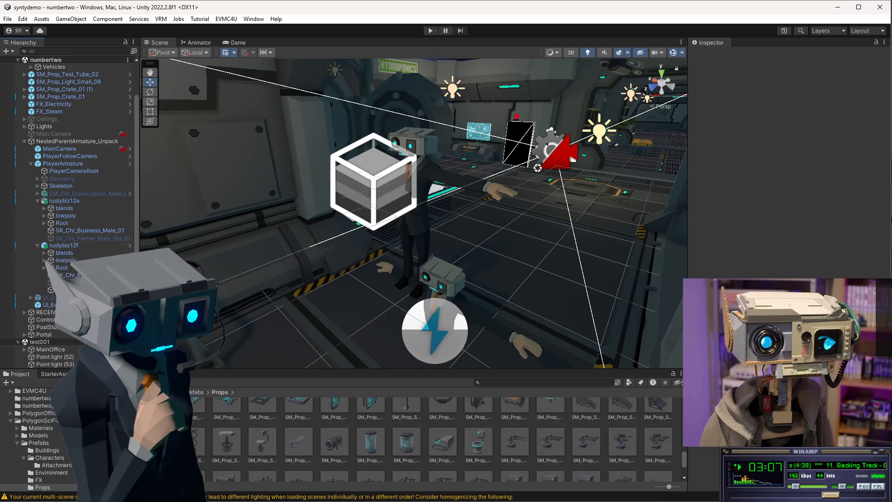
# Open the Assets folder in the Project window.
pyautogui.scroll(2, 89, 439)
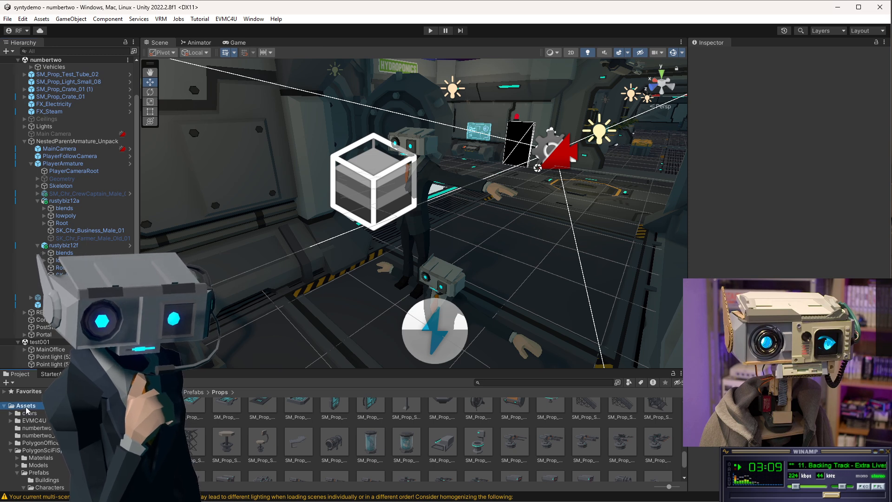
pyautogui.click(26, 406)
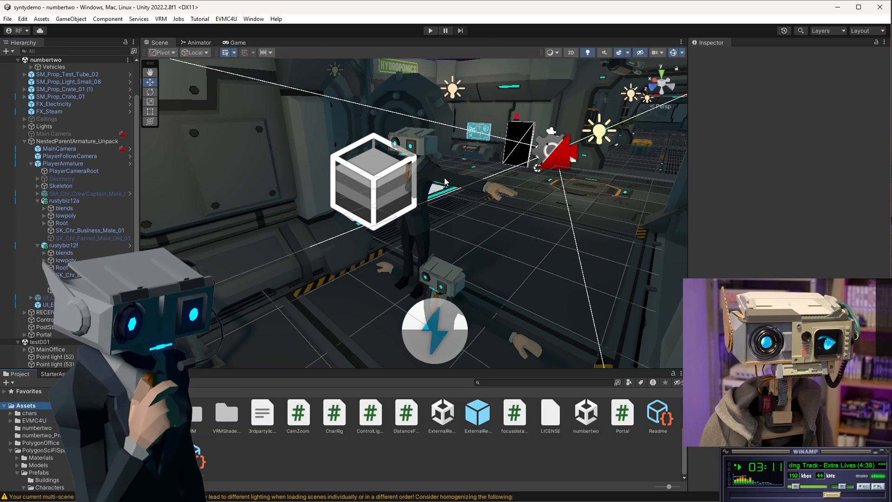
pyautogui.scroll(1, 607, 454)
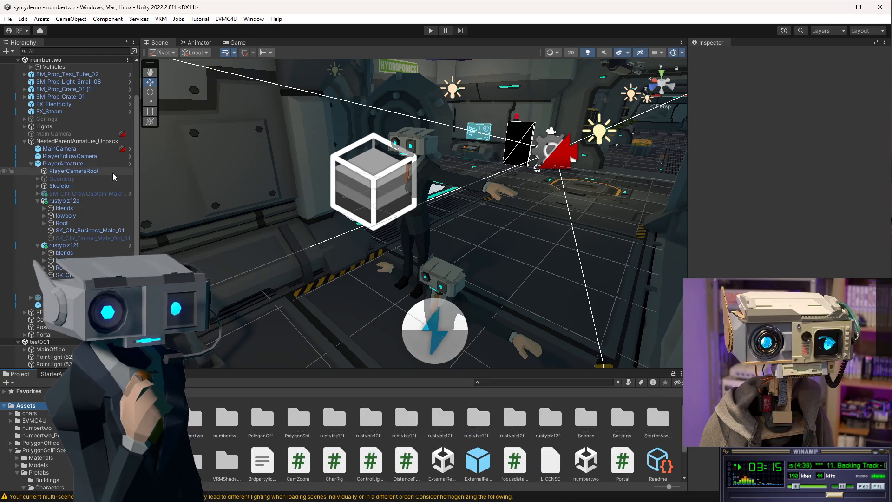
pyautogui.click(202, 44)
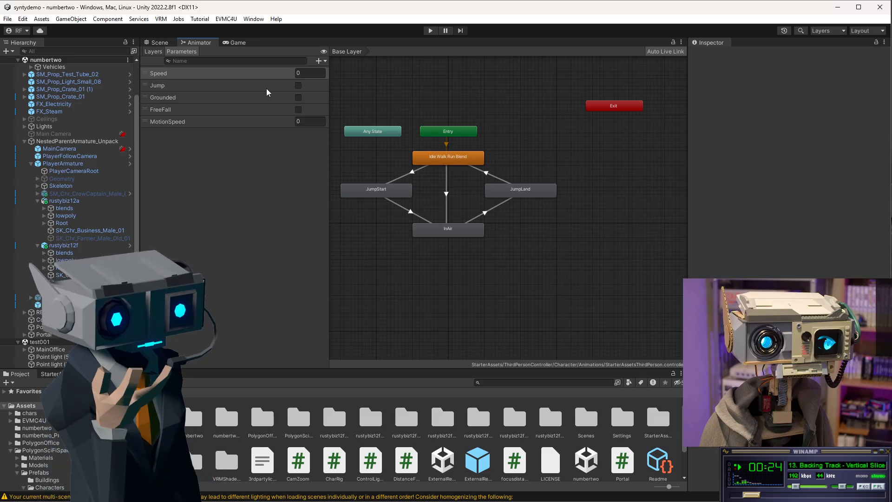
pyautogui.click(168, 43)
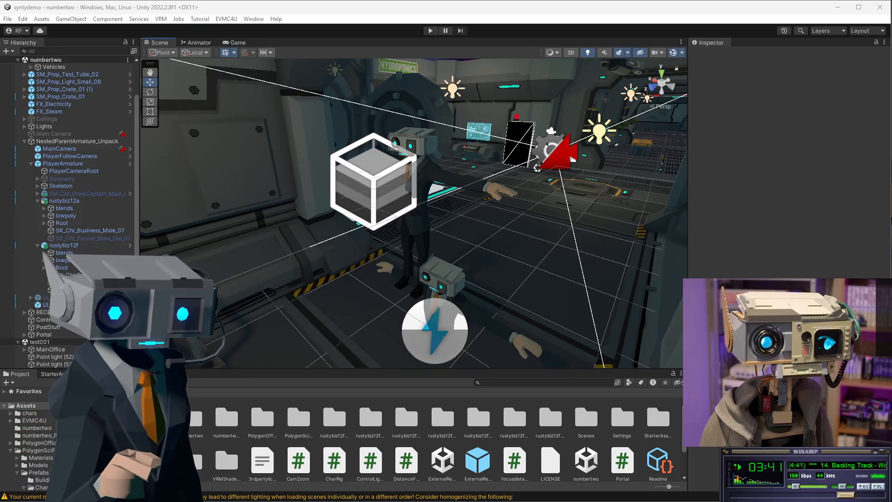
pyautogui.click(289, 8)
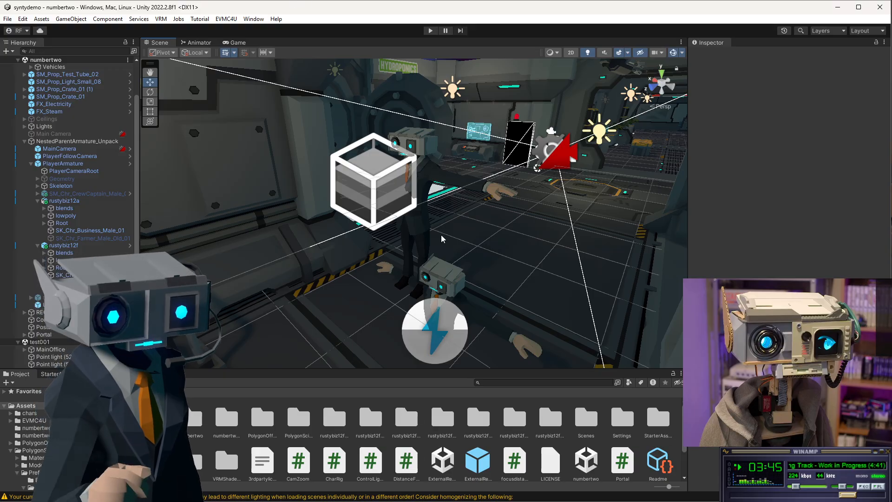
pyautogui.keyDown('alt'); pyautogui.moveTo(488, 210); pyautogui.dragTo(584, 203); pyautogui.keyUp('alt')
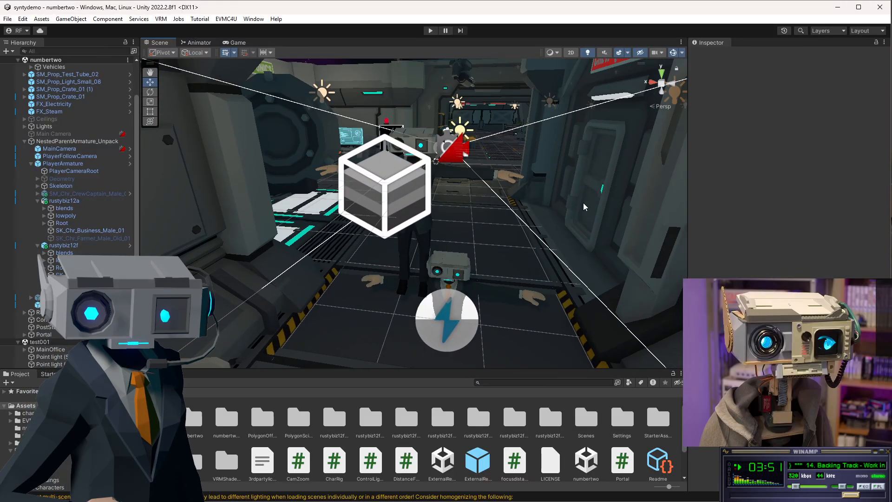